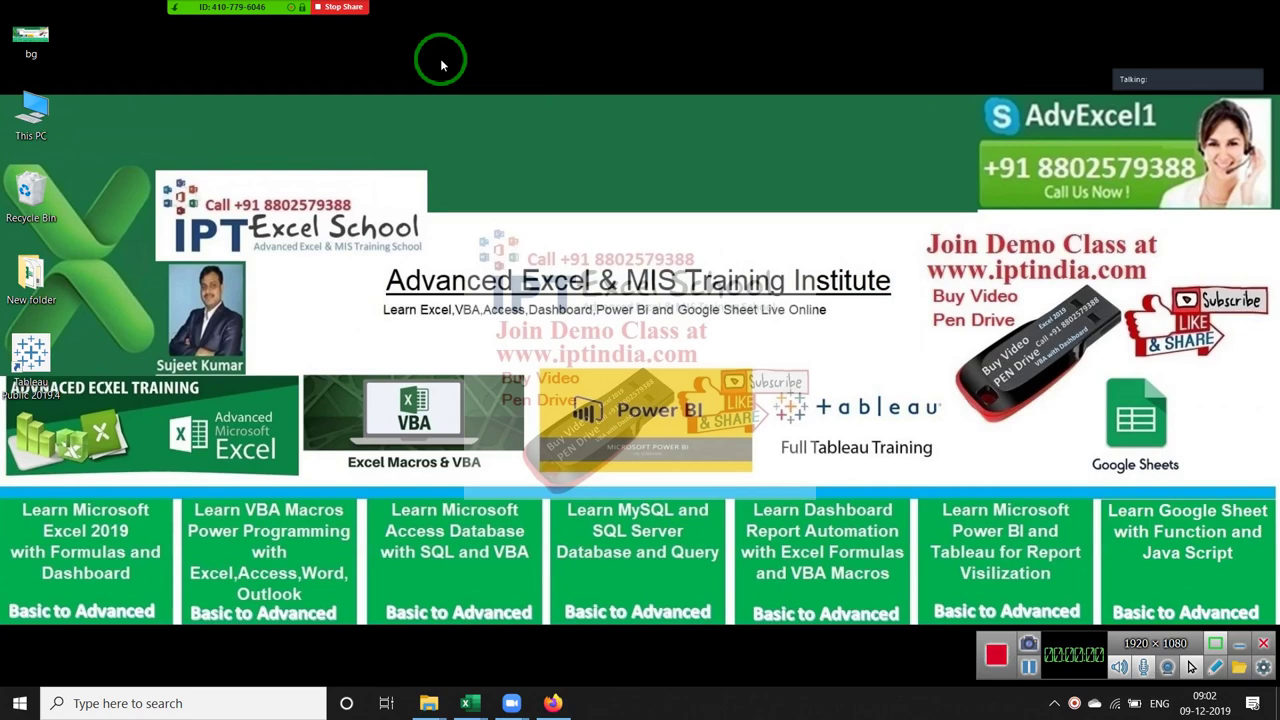
Dismiss Zoom's More menu and bring the Book2 Excel workbook to the front
click(145, 12)
click(510, 12)
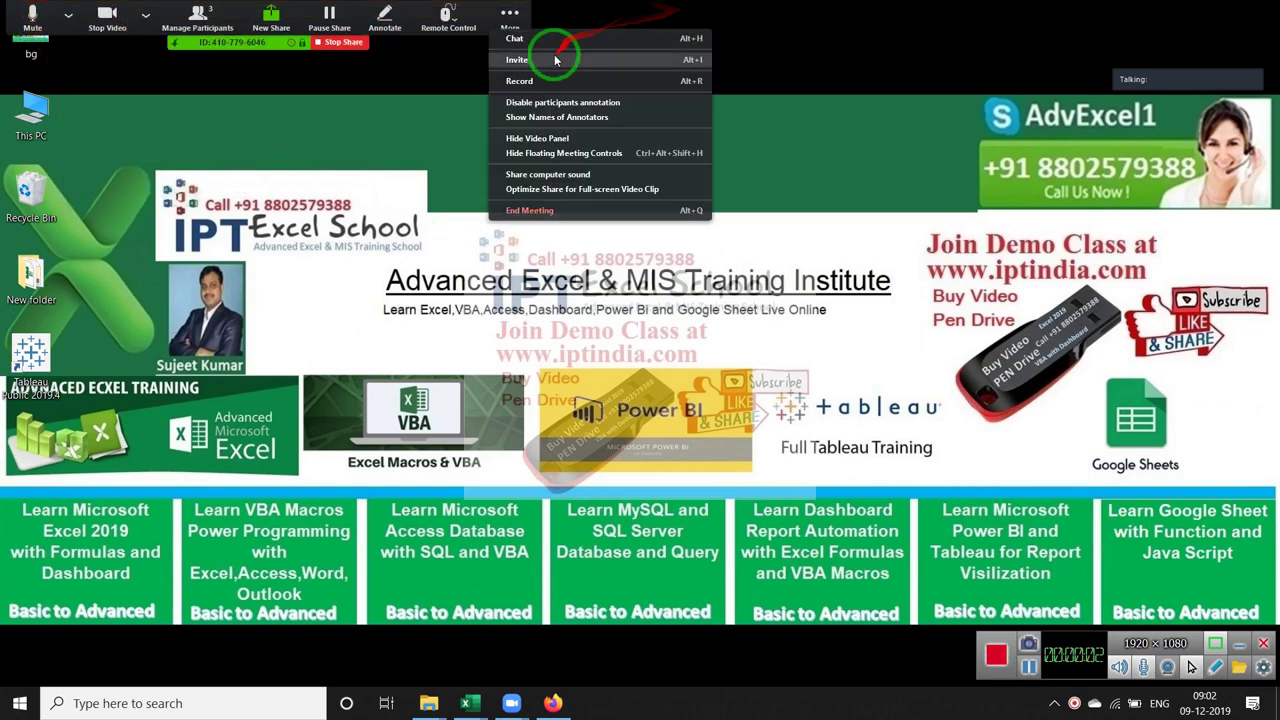
click(586, 116)
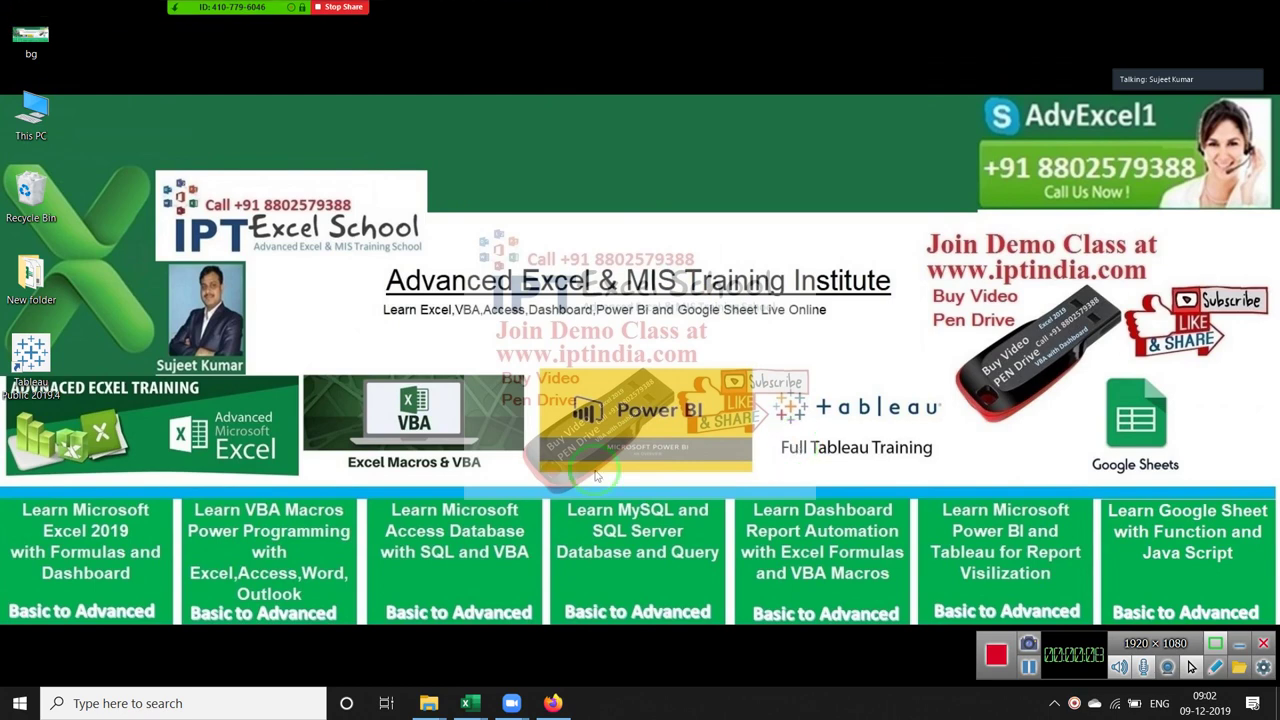
click(466, 703)
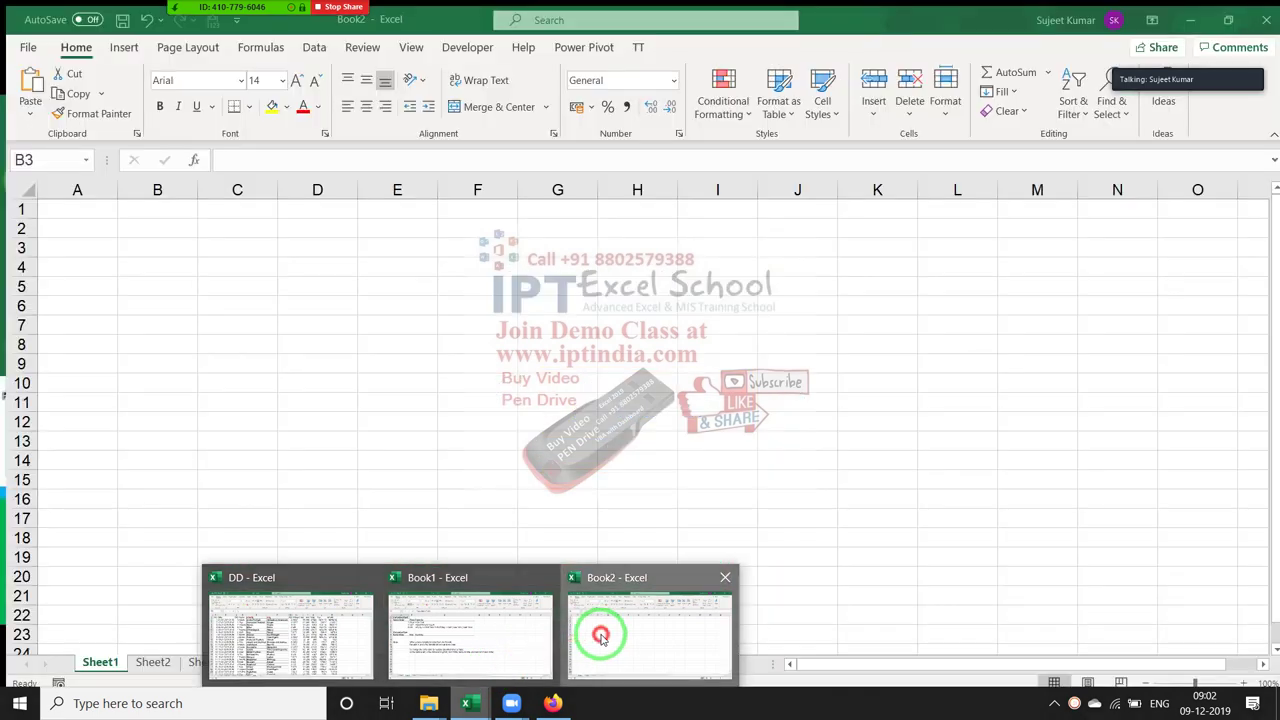
click(600, 640)
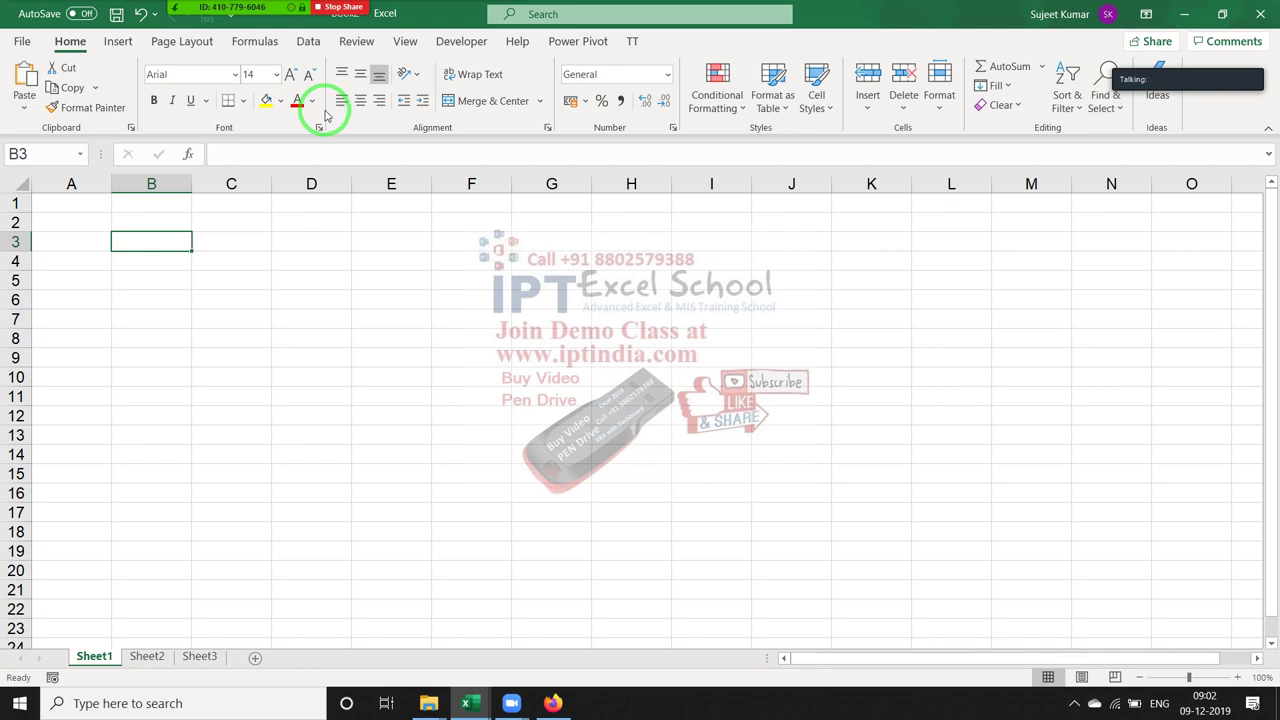
Enter 10th in cell B2
key(Up)
key(Up)
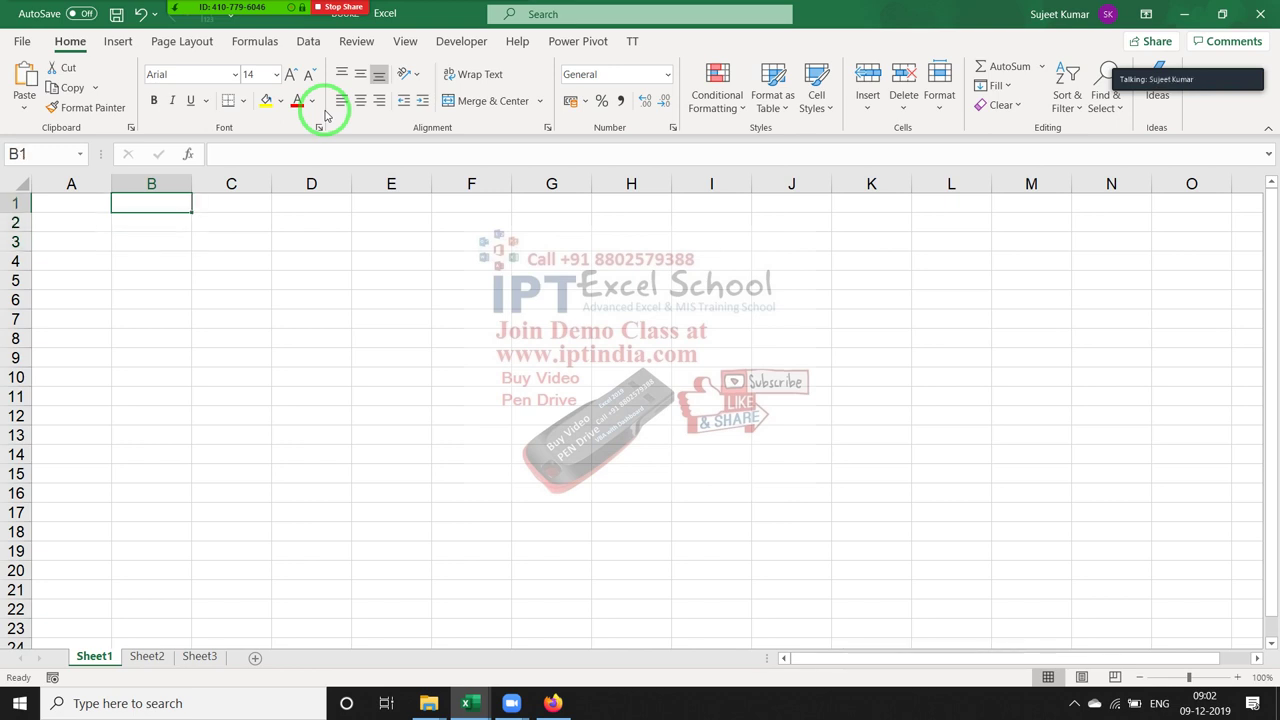
key(Left)
key(Right)
key(Down)
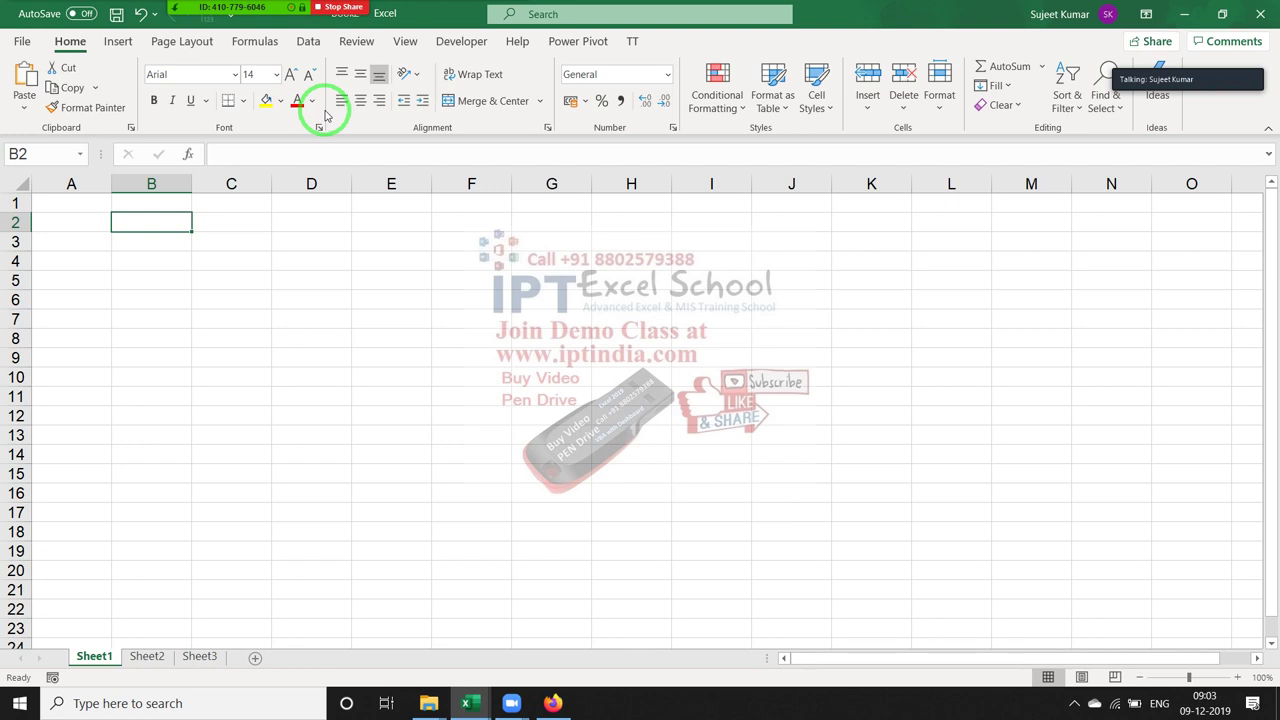
text(10t)
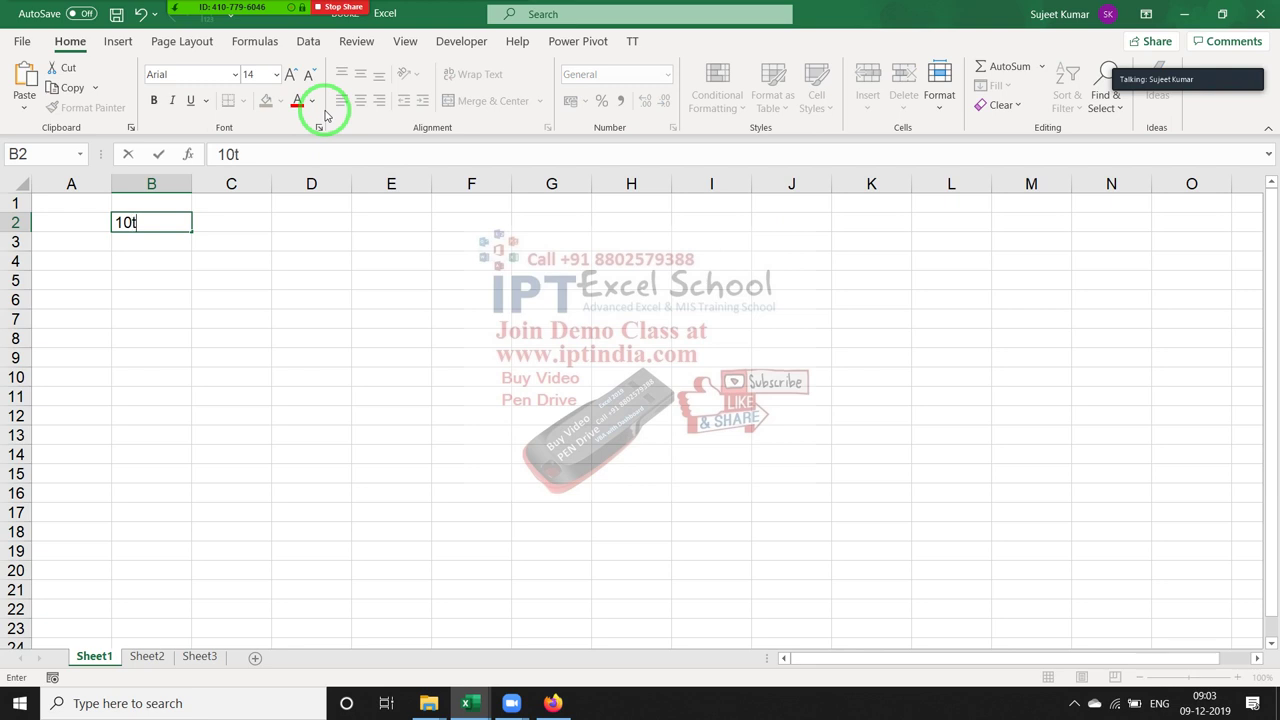
text(h)
key(Return)
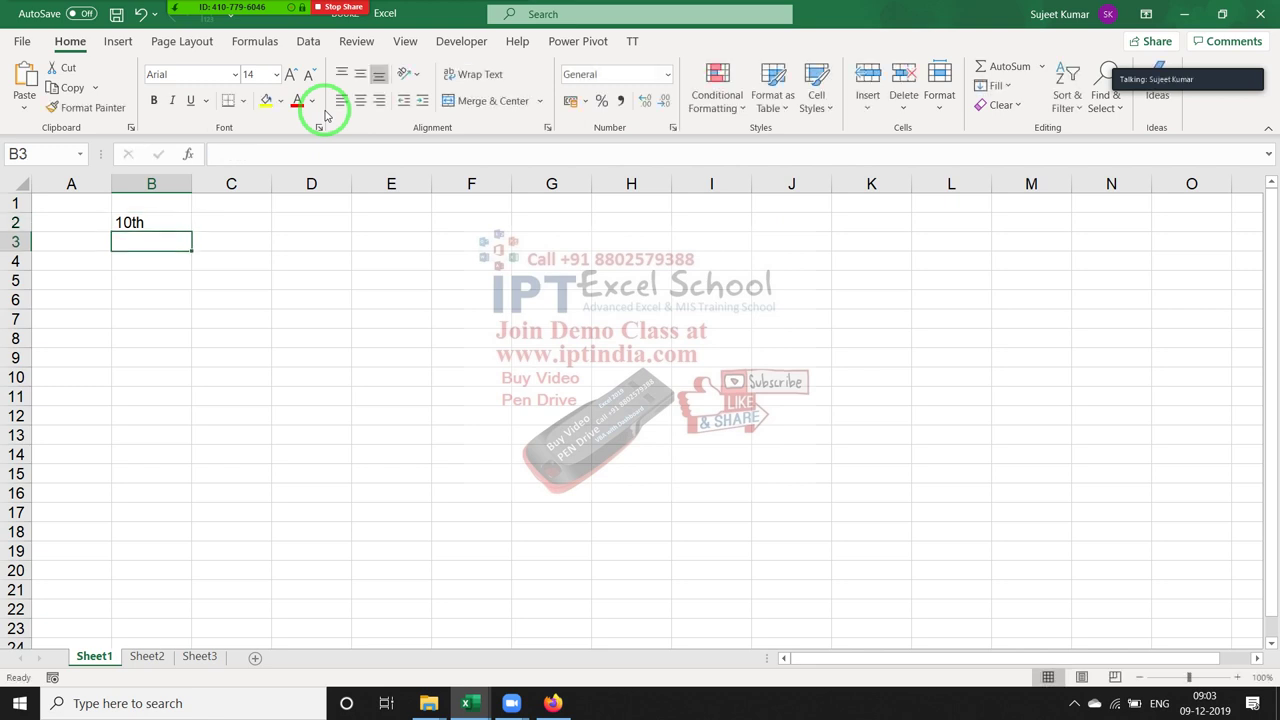
Format the 'th' of 10th in B2 as superscript via Format Cells
key(Up)
key(F2)
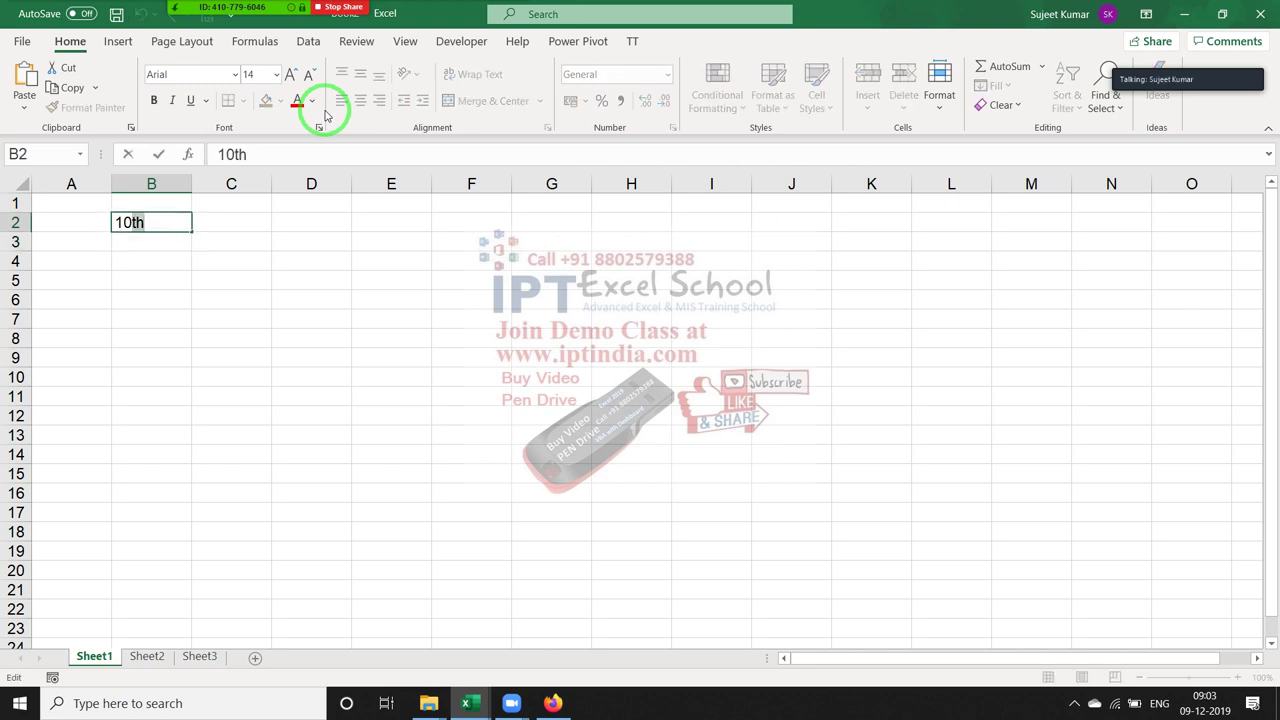
drag(147, 222, 130, 222)
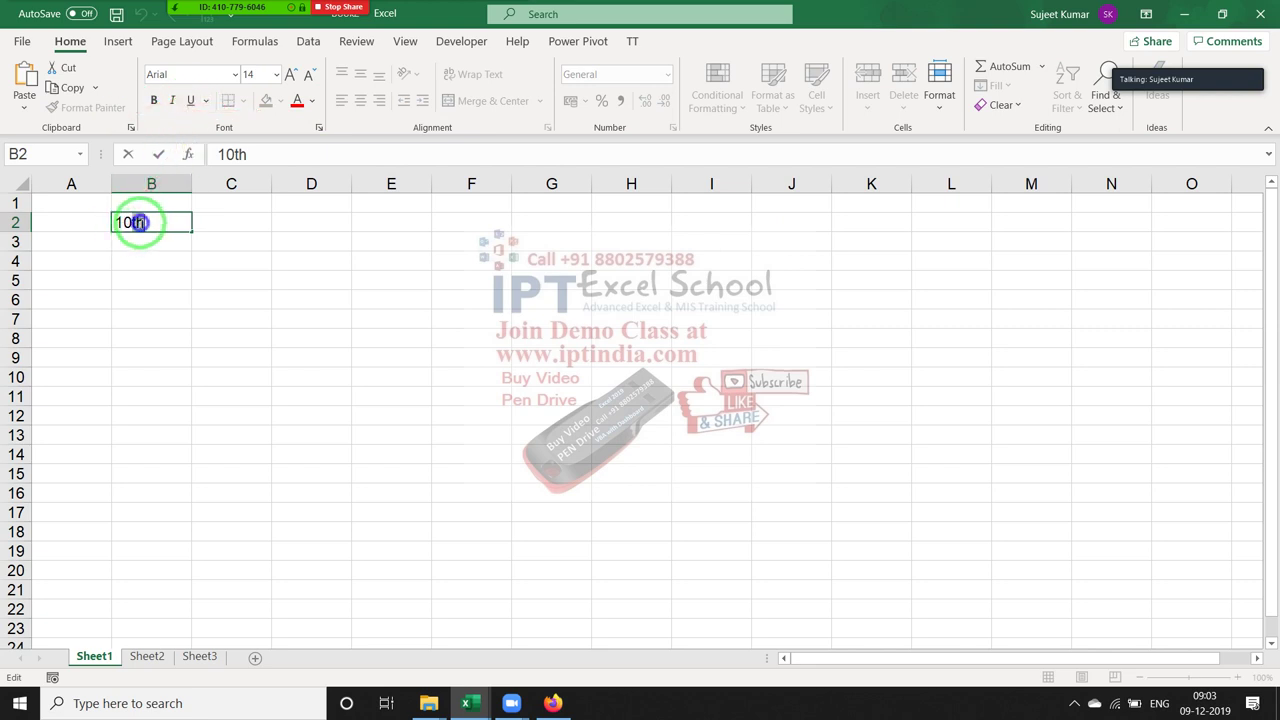
right_click(140, 222)
click(247, 368)
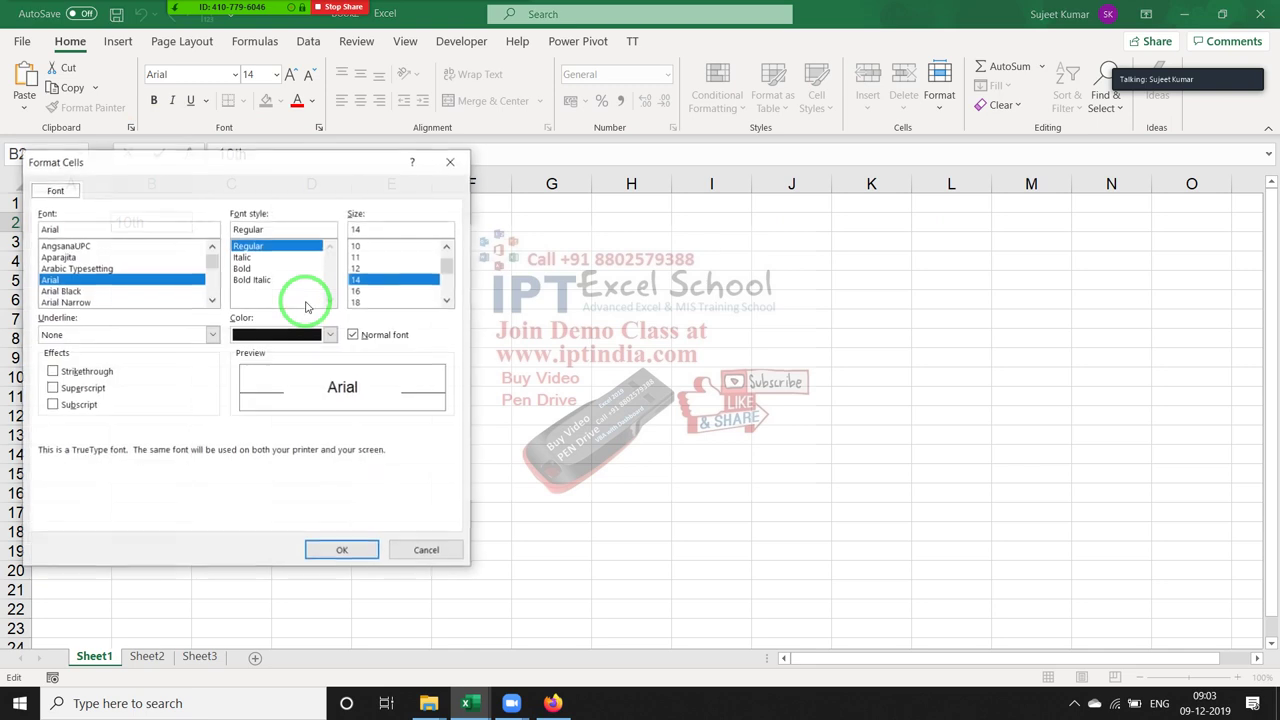
click(56, 390)
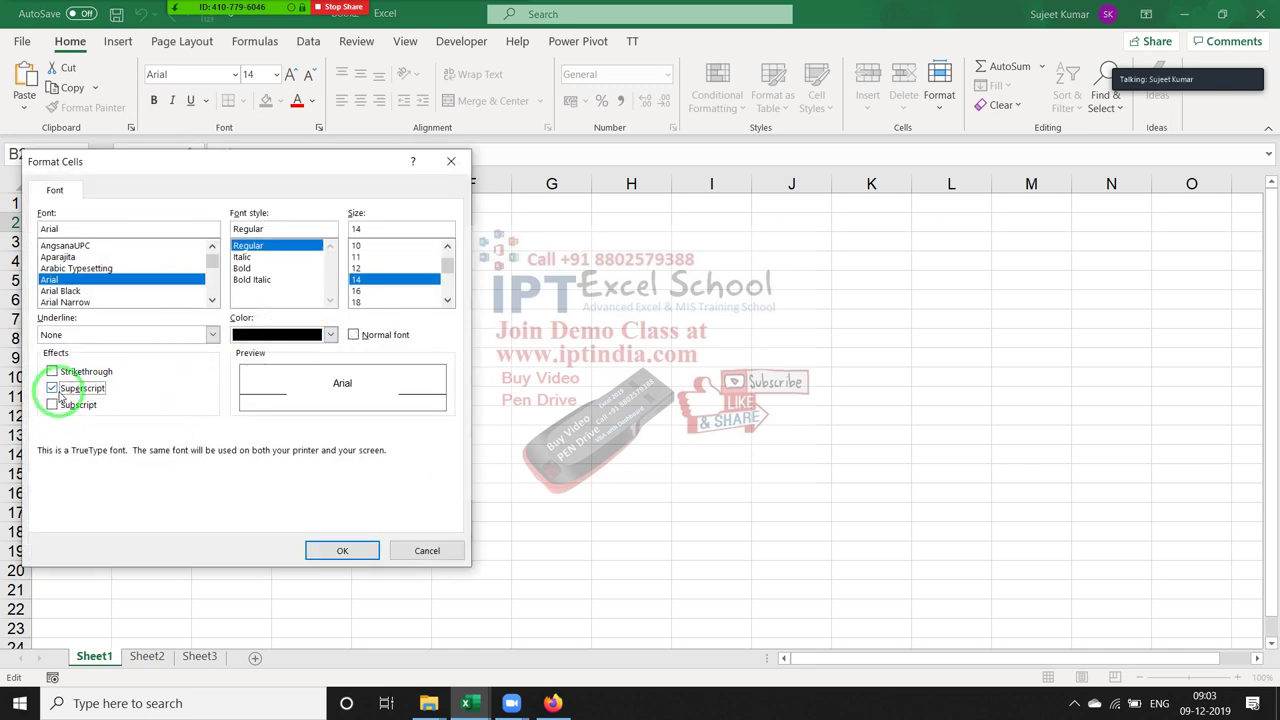
click(325, 549)
click(214, 300)
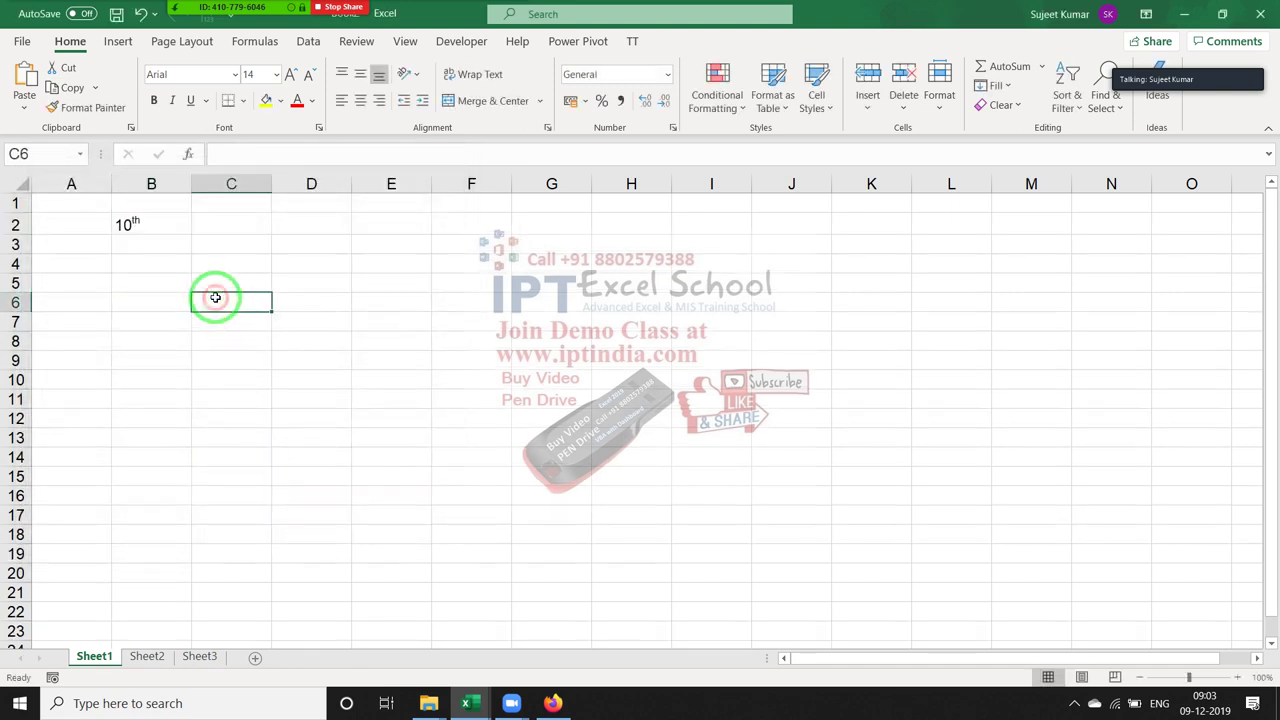
click(143, 228)
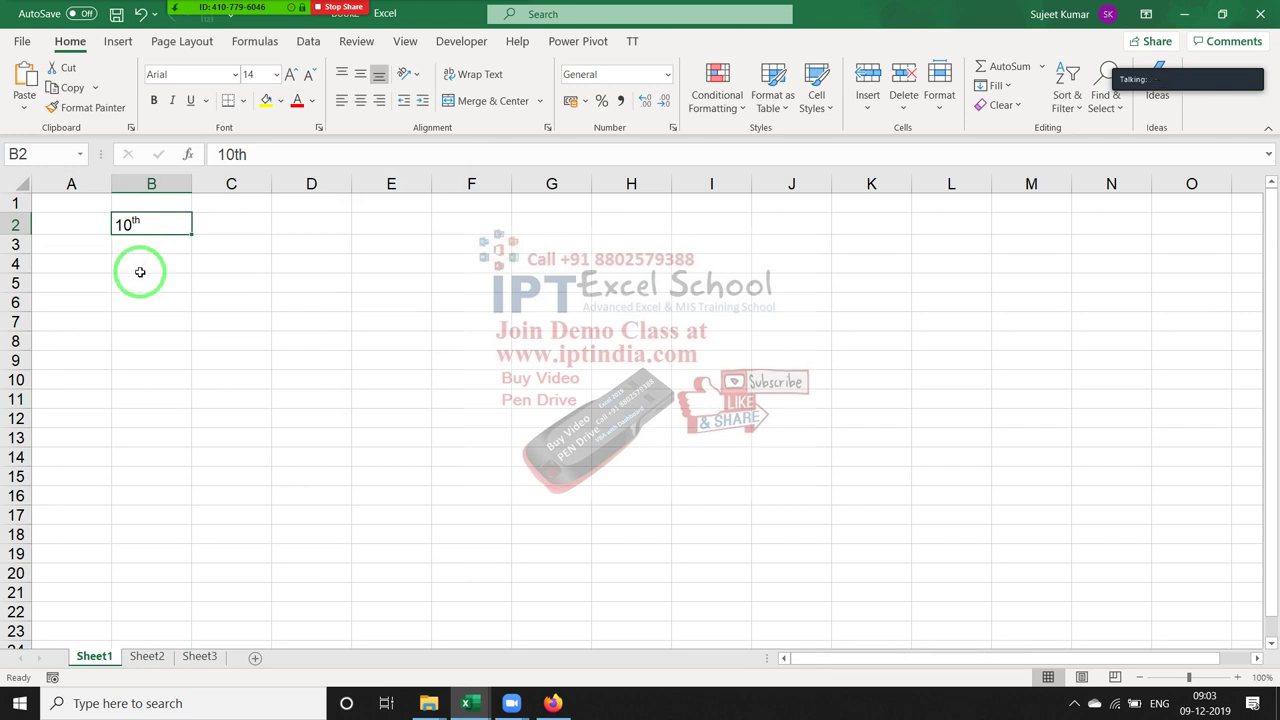
Enter 22nd in B3 and make its 'nd' superscript
click(168, 249)
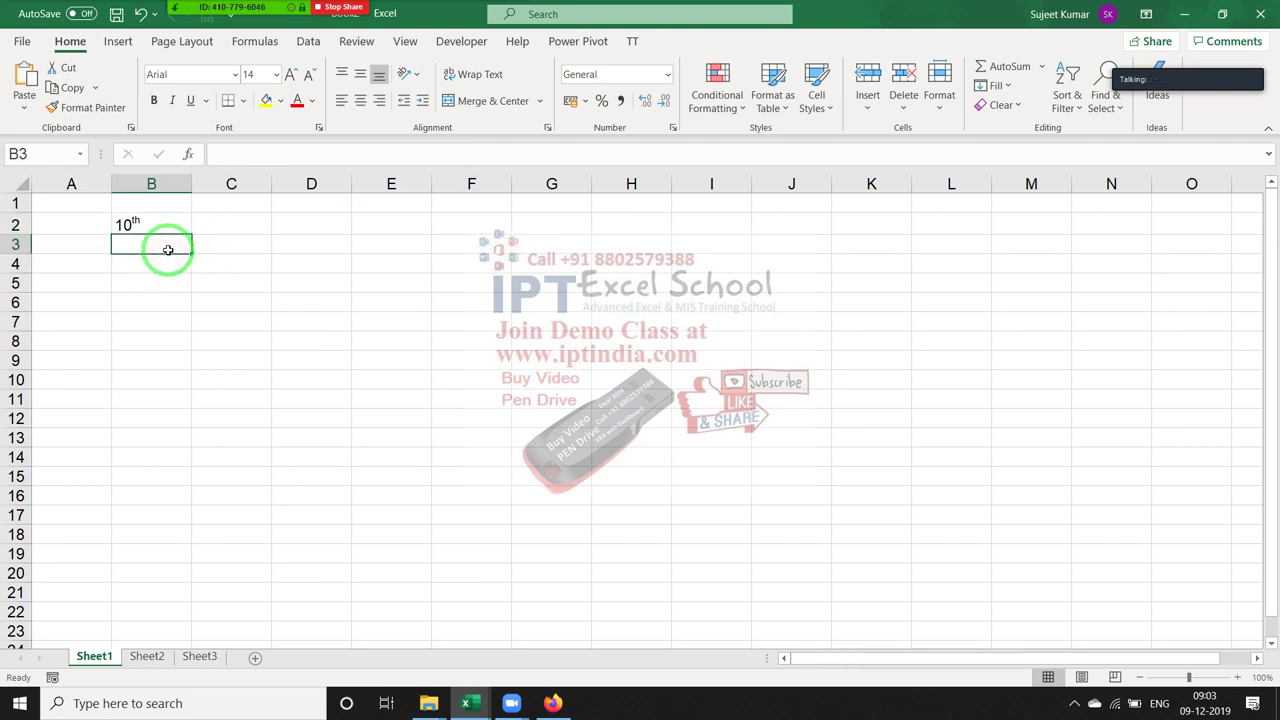
text(22)
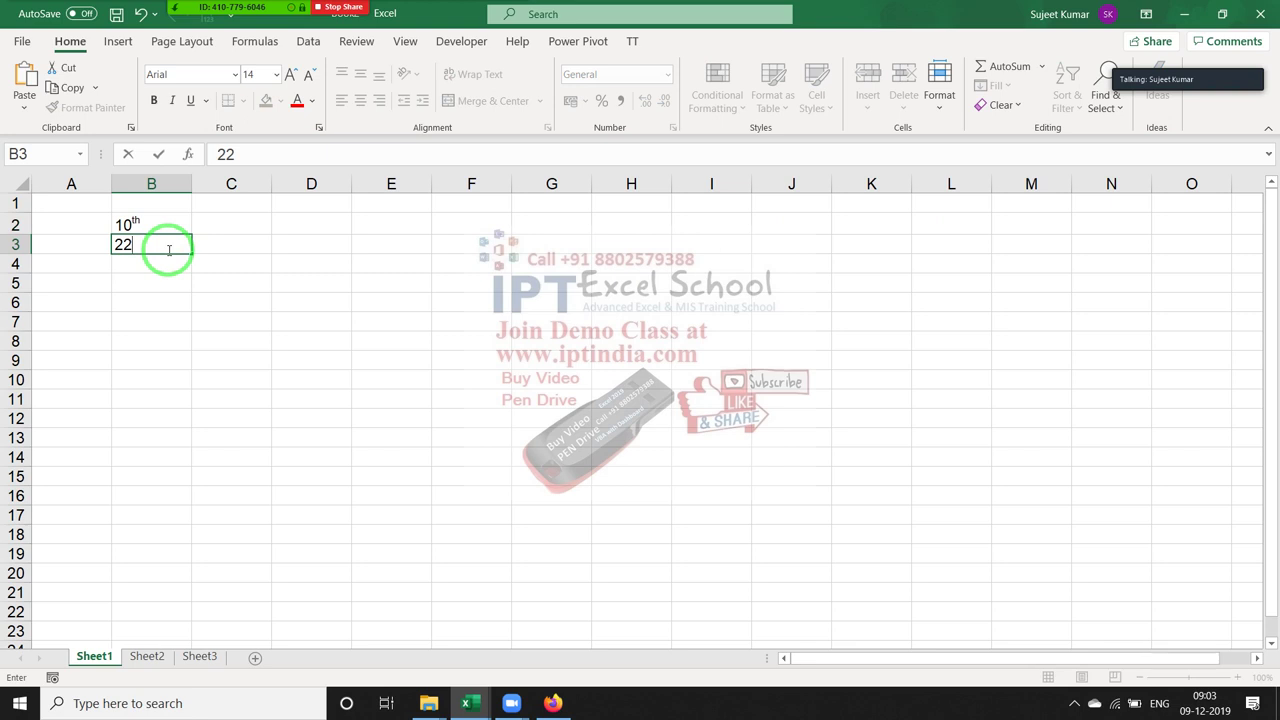
text(nd)
key(Return)
click(168, 249)
double_click(168, 249)
key(shift+Left)
key(shift+Left)
click(319, 127)
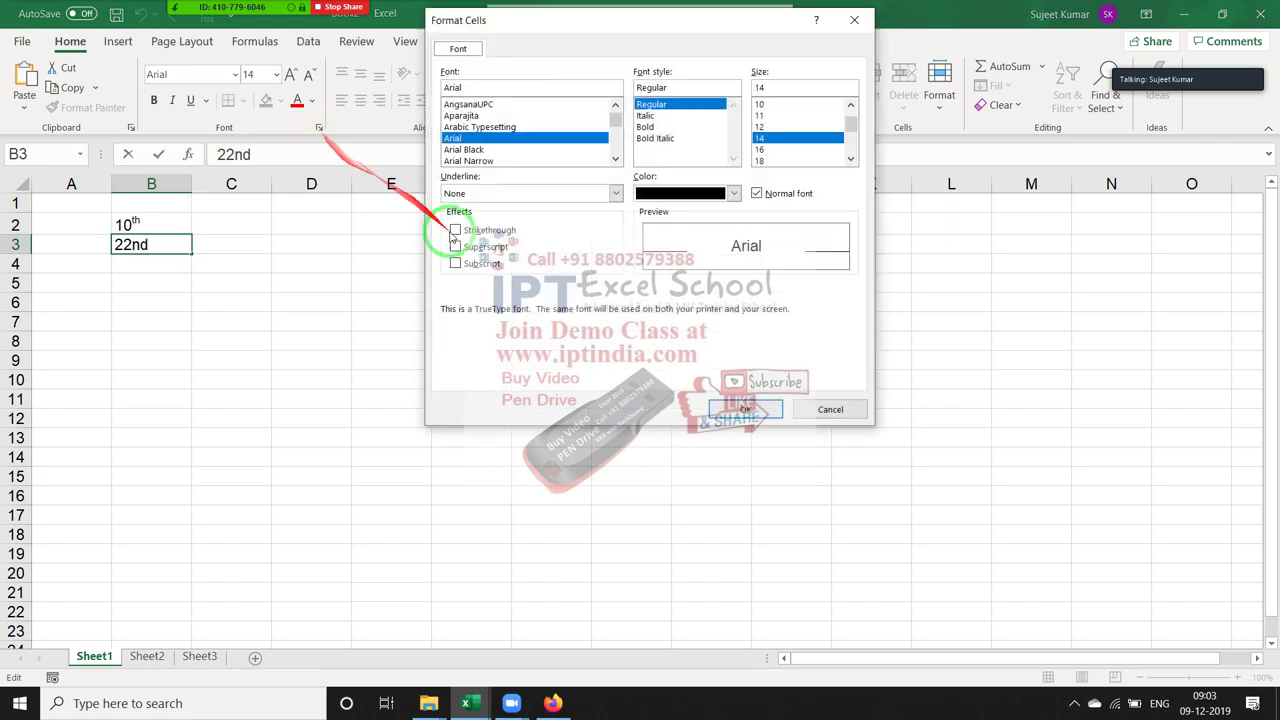
click(455, 246)
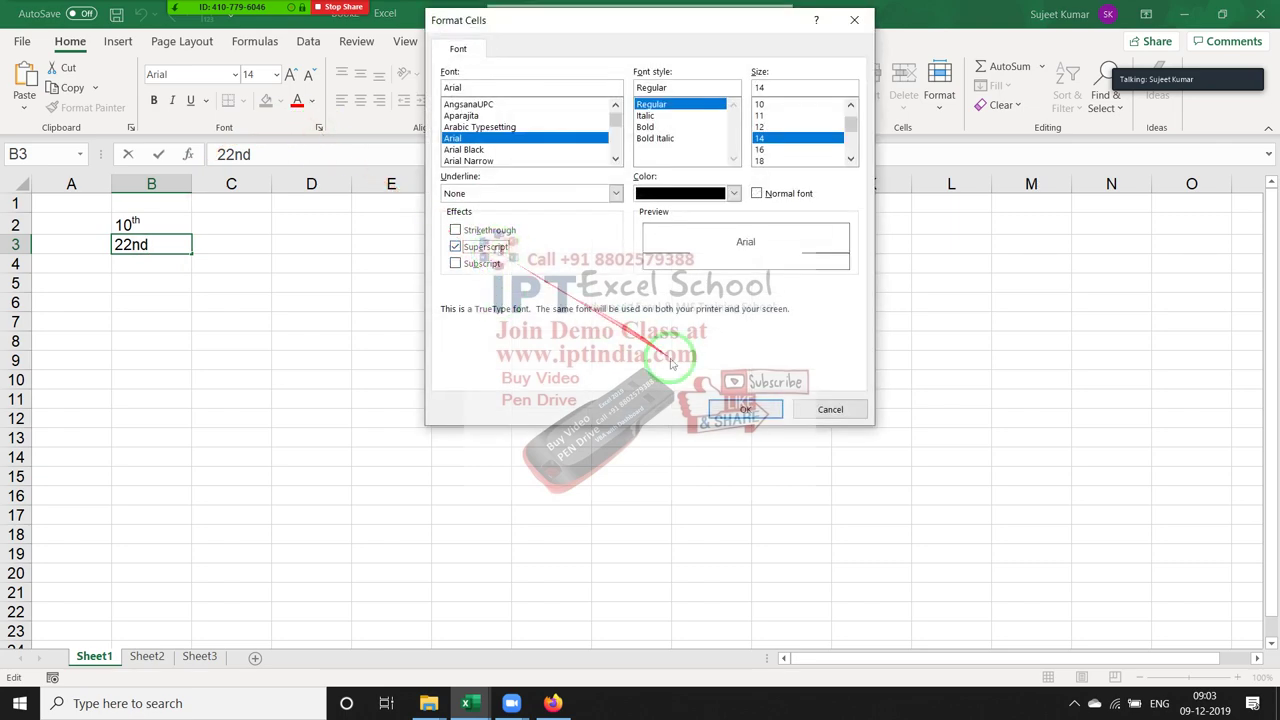
click(748, 408)
click(391, 350)
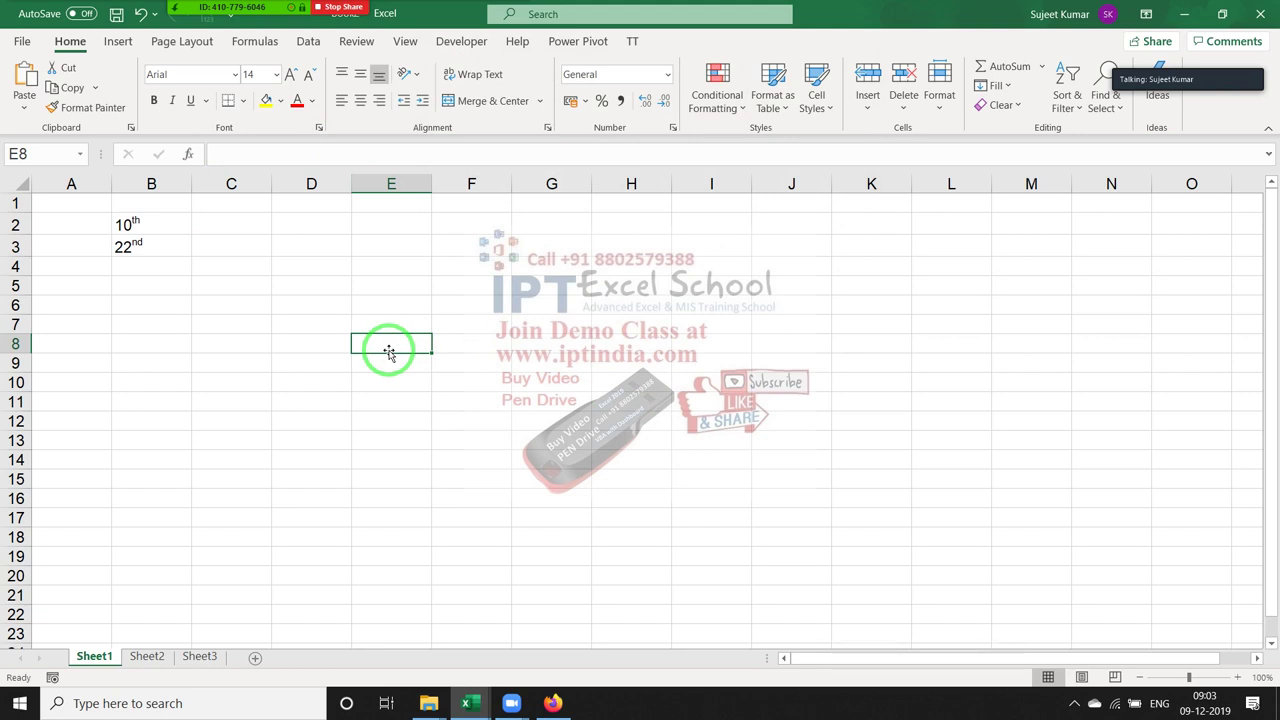
Enter 10° in B4, with the degree mark as a superscript o
click(118, 270)
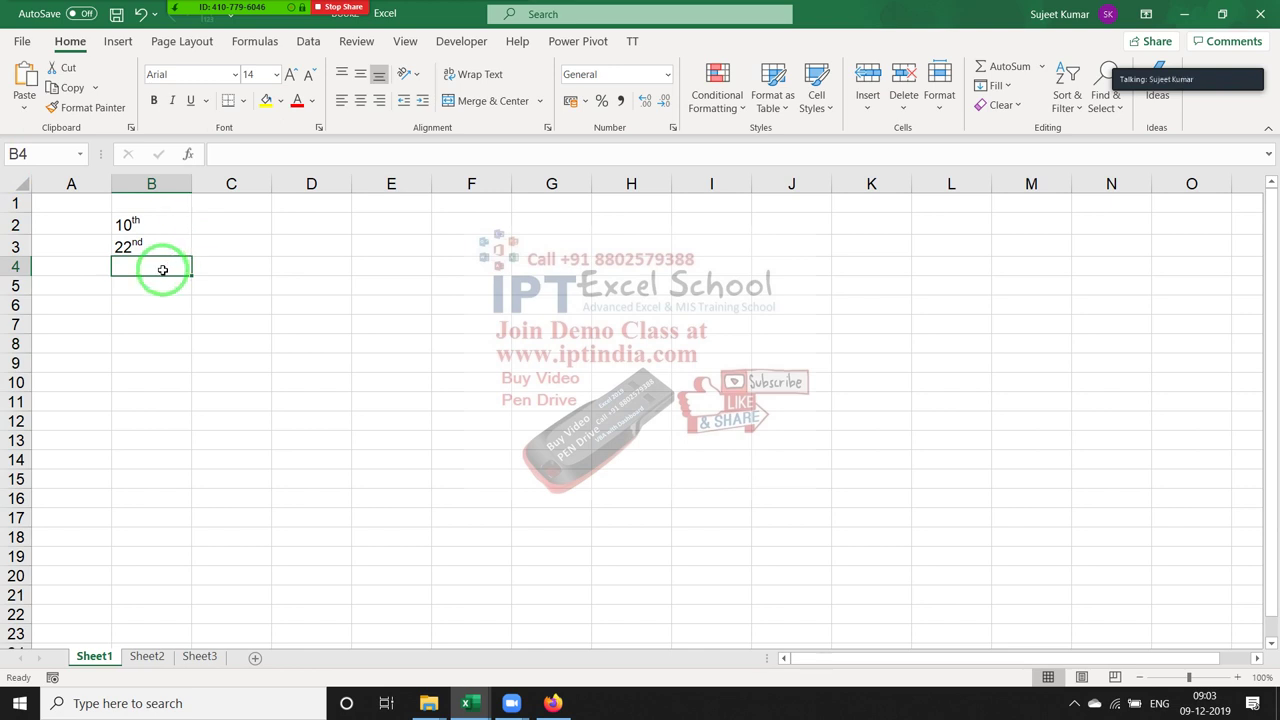
text(10o)
key(Return)
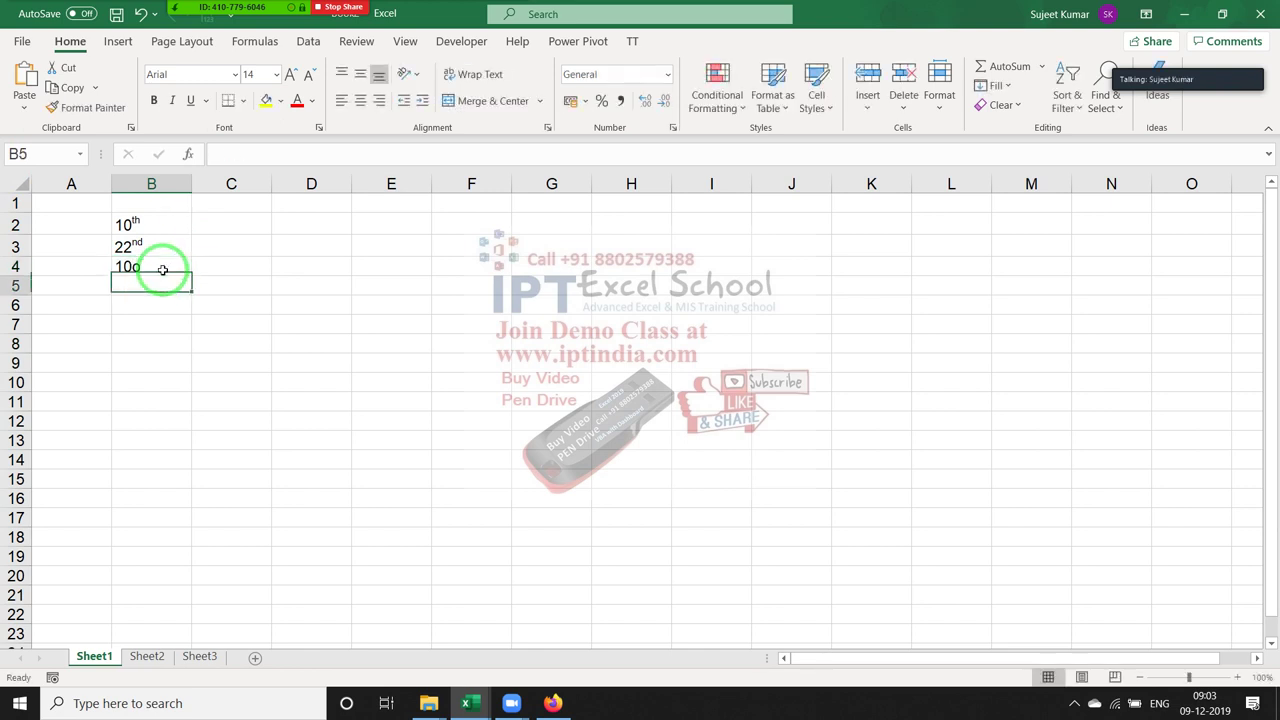
click(163, 270)
double_click(163, 270)
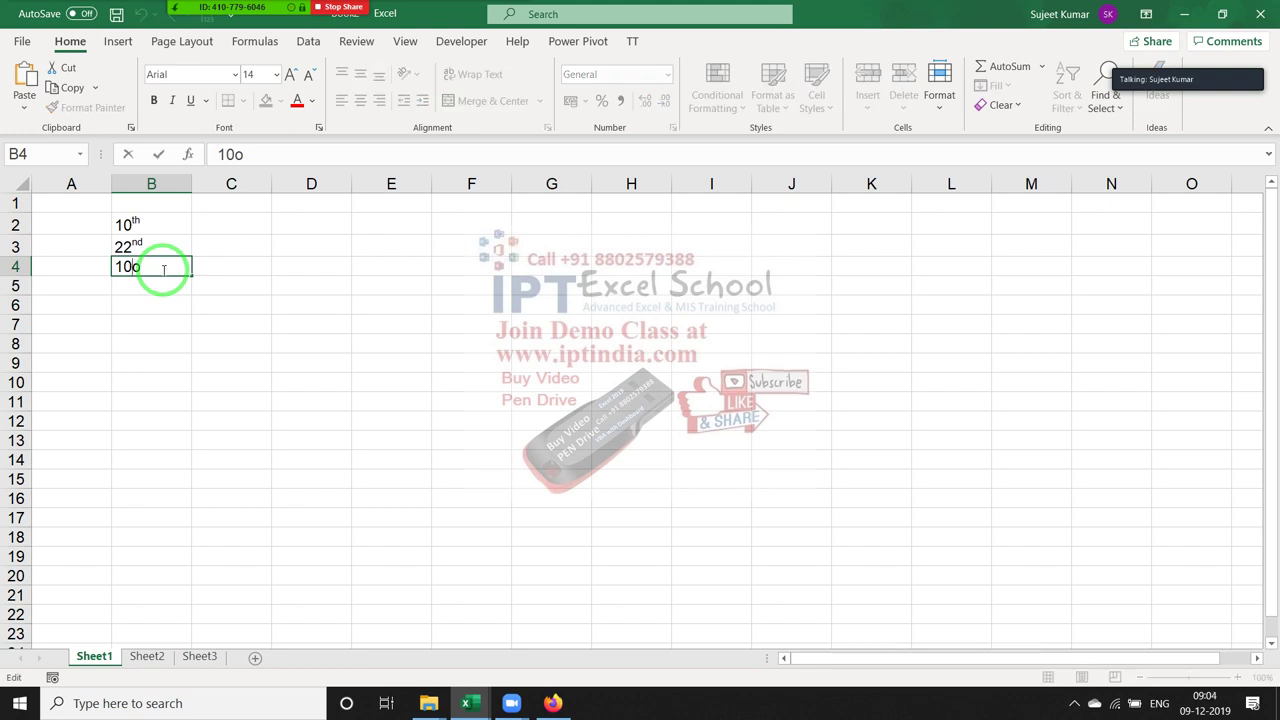
click(317, 128)
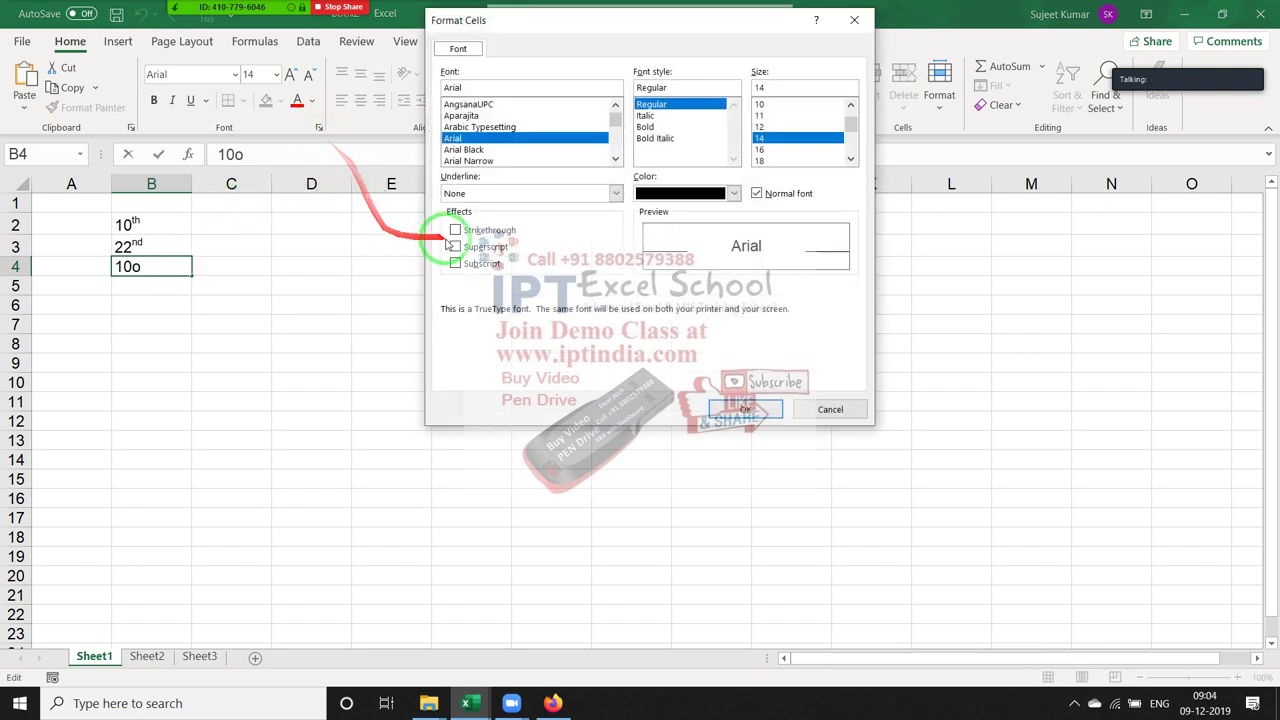
click(456, 246)
click(745, 409)
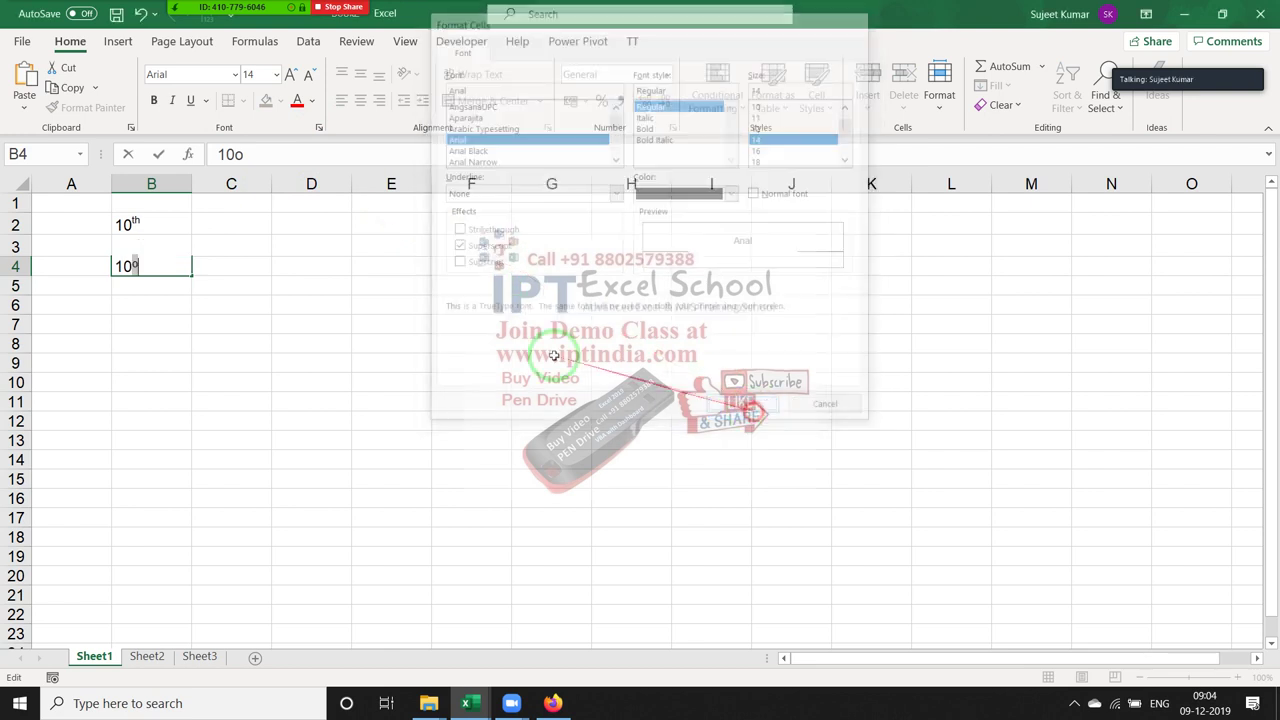
click(136, 309)
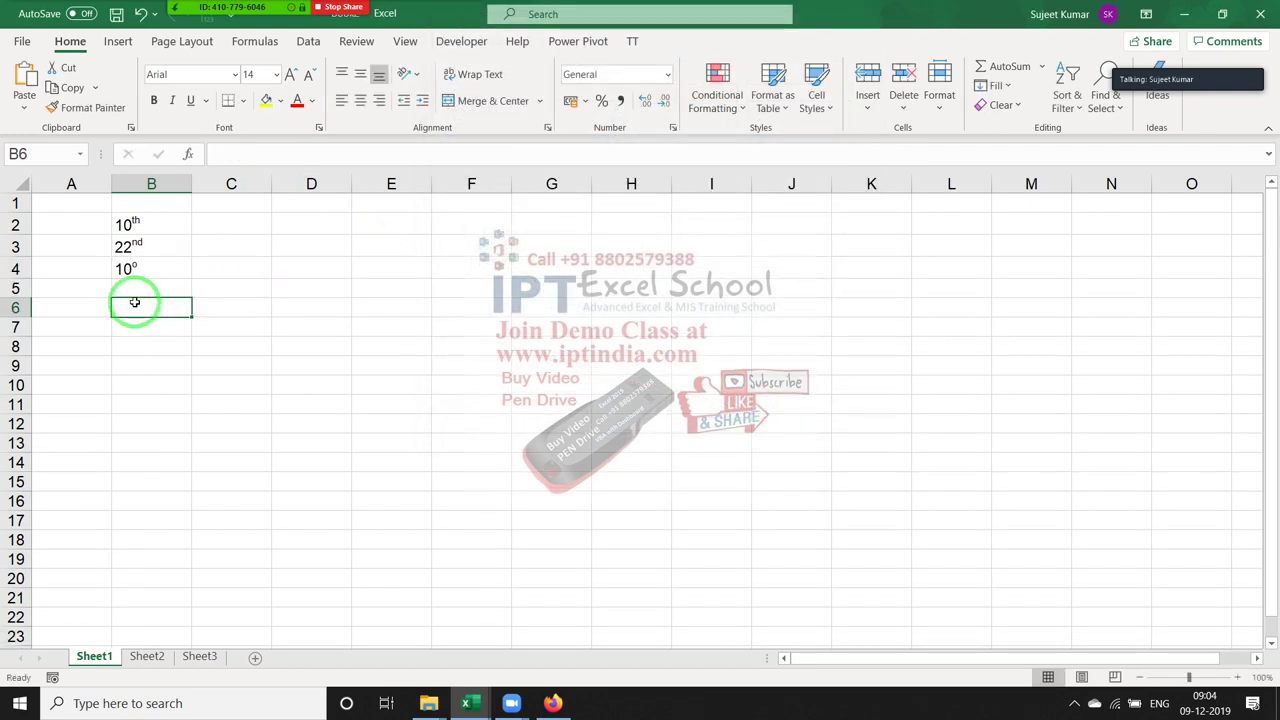
click(133, 271)
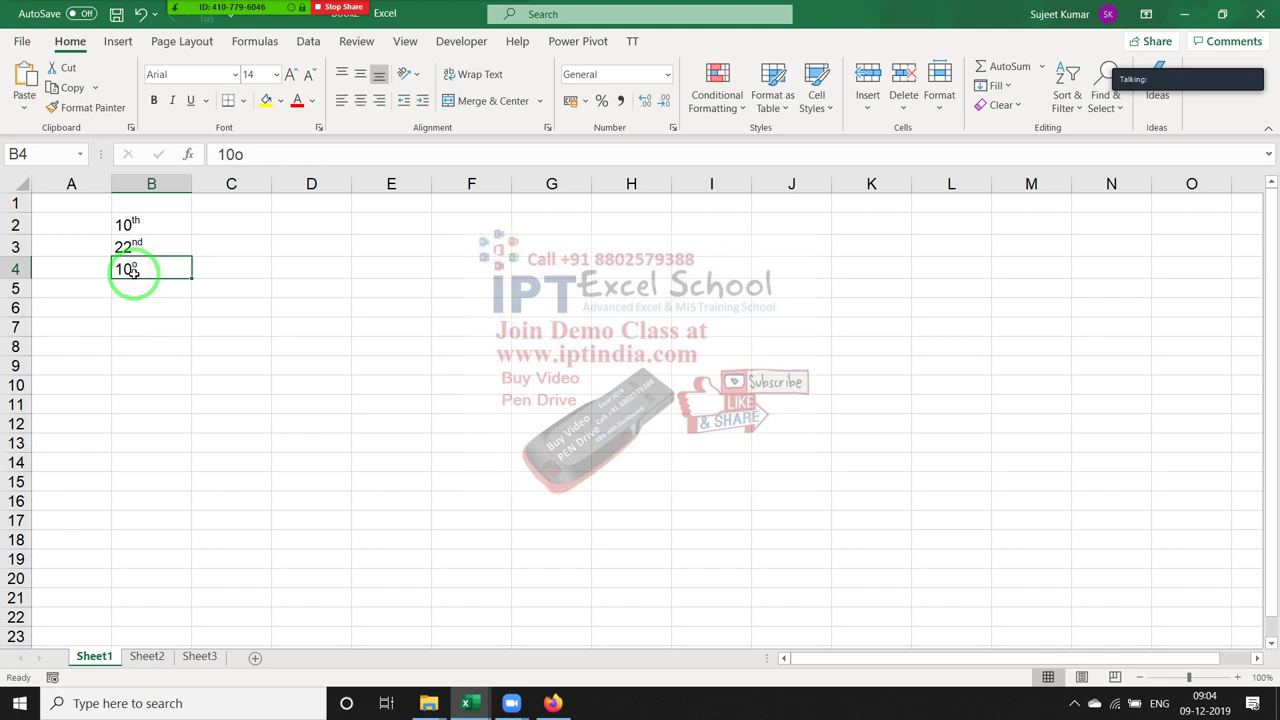
Type 102 in C2 and superscript its final 2; it reverts to plain 102 on commit
click(201, 219)
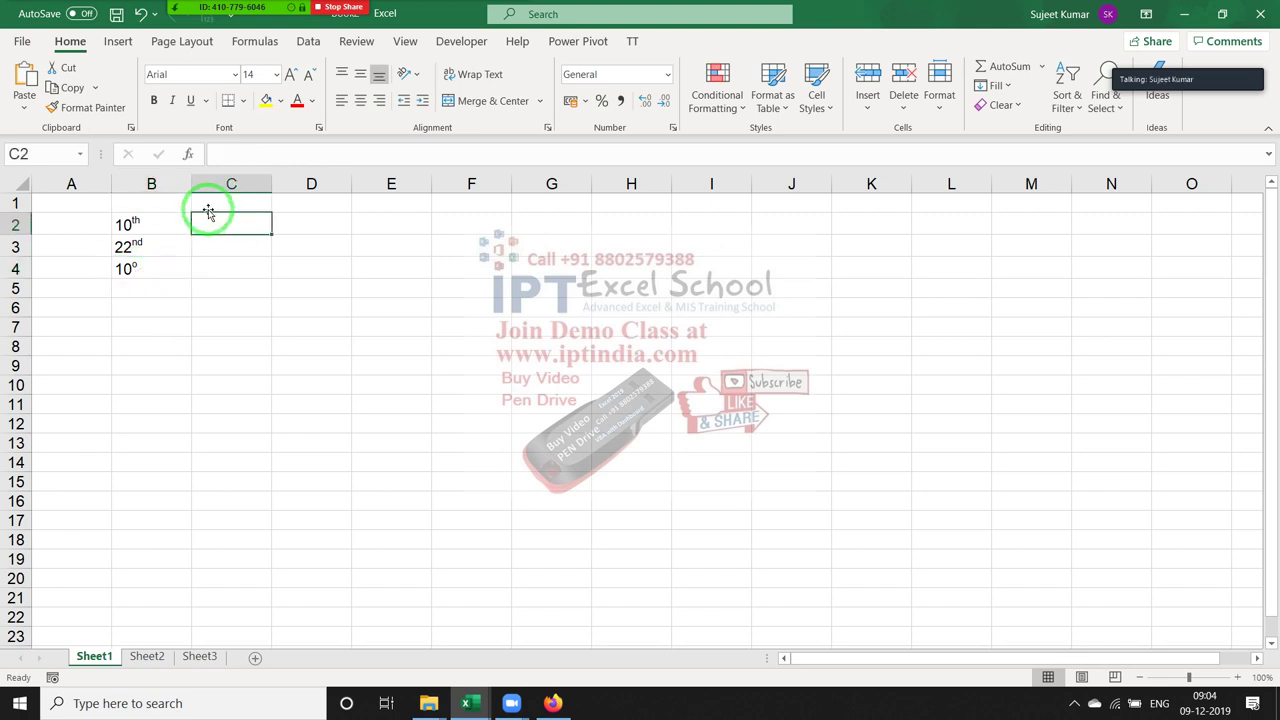
text(102)
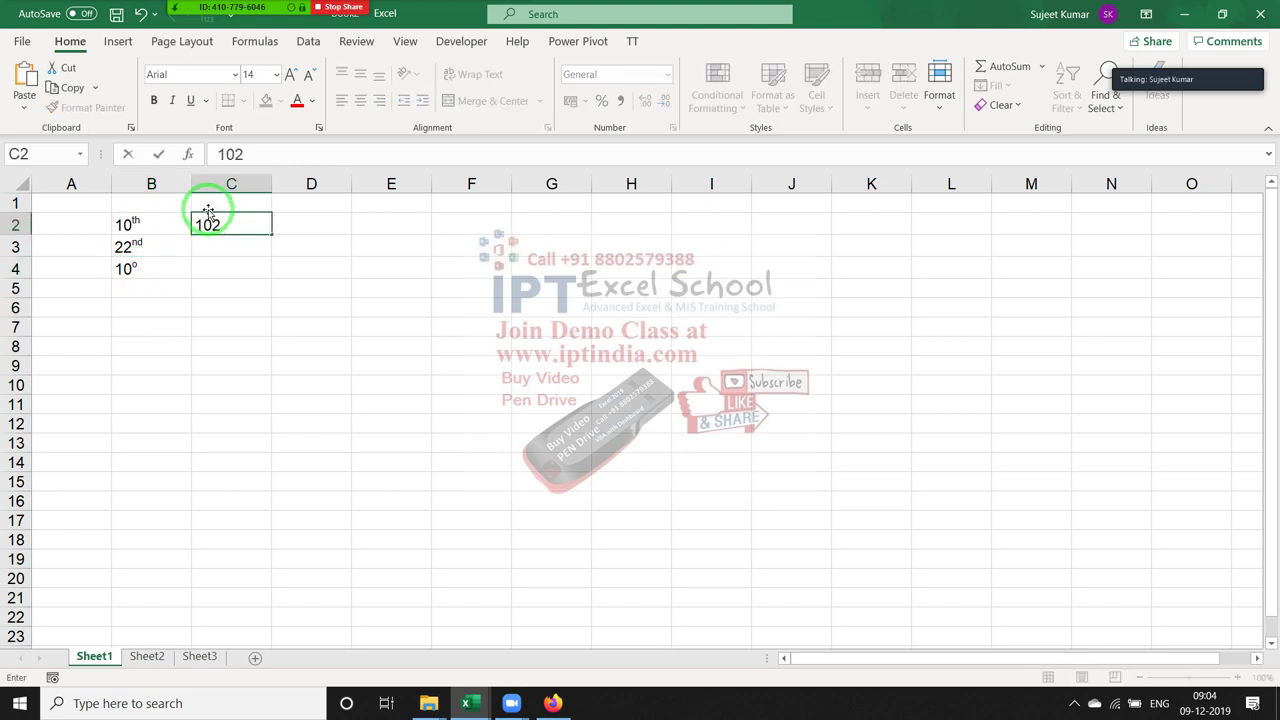
drag(214, 226, 238, 227)
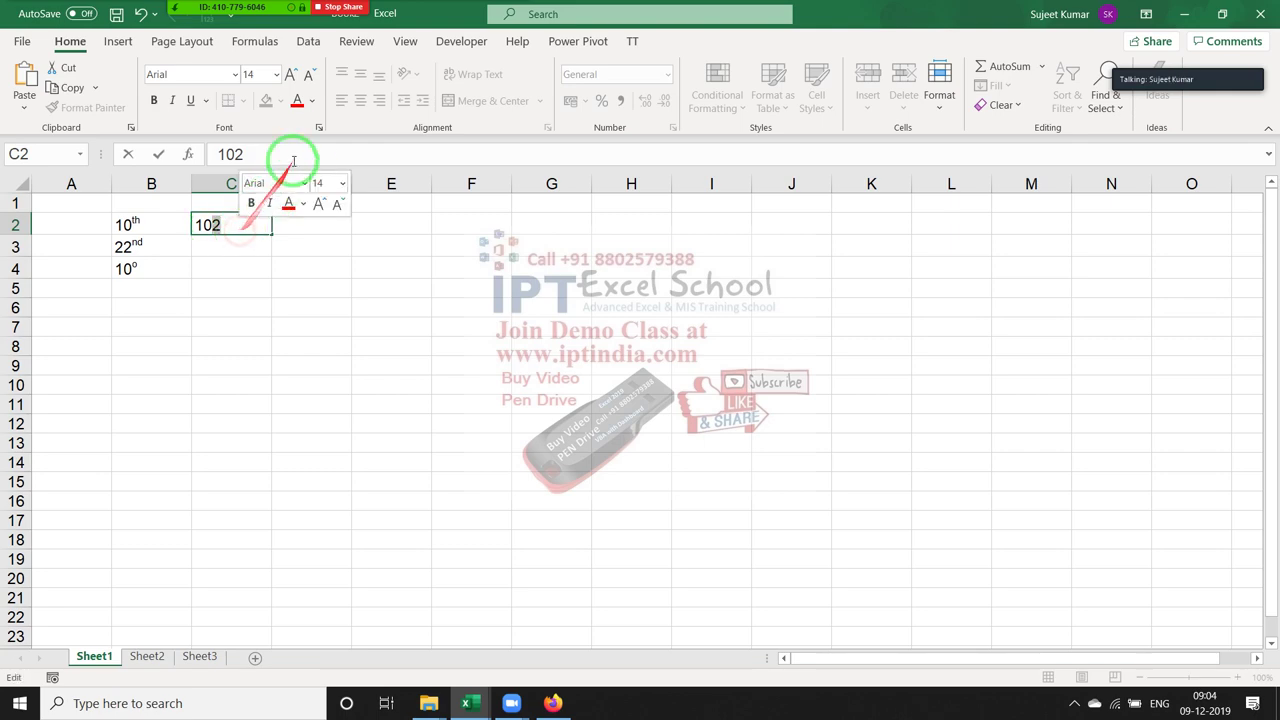
click(319, 127)
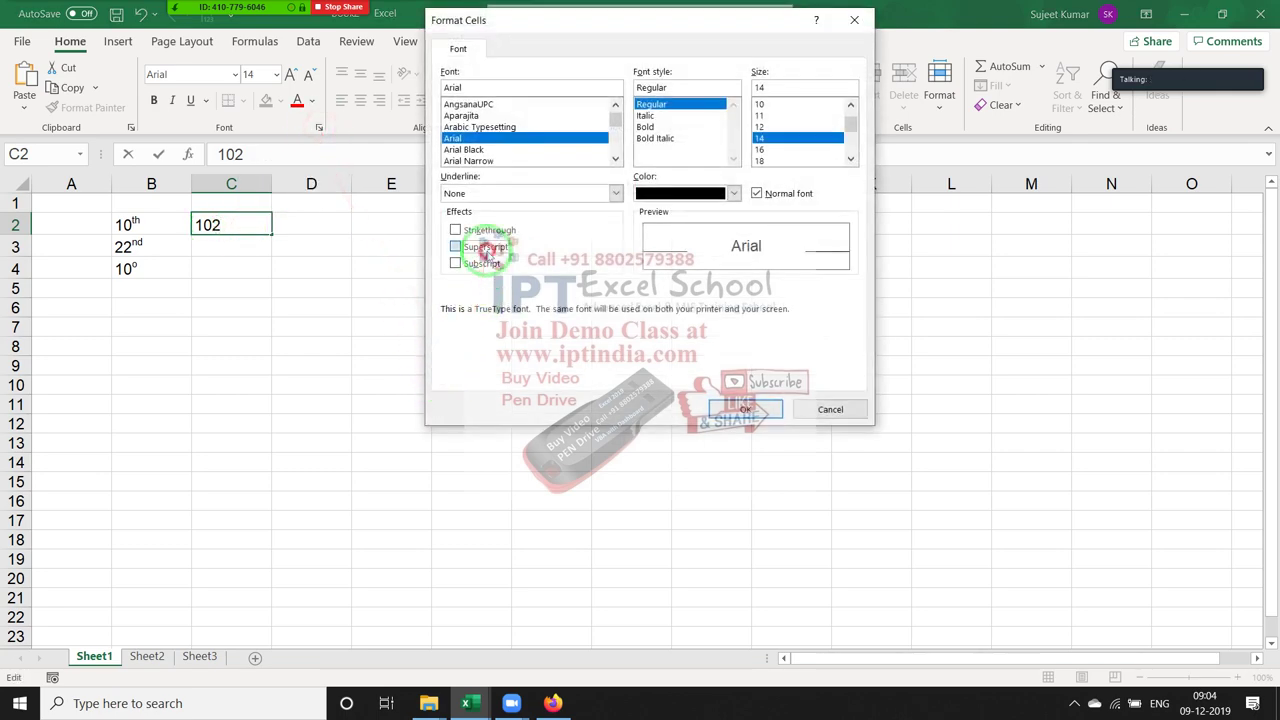
click(486, 248)
click(745, 409)
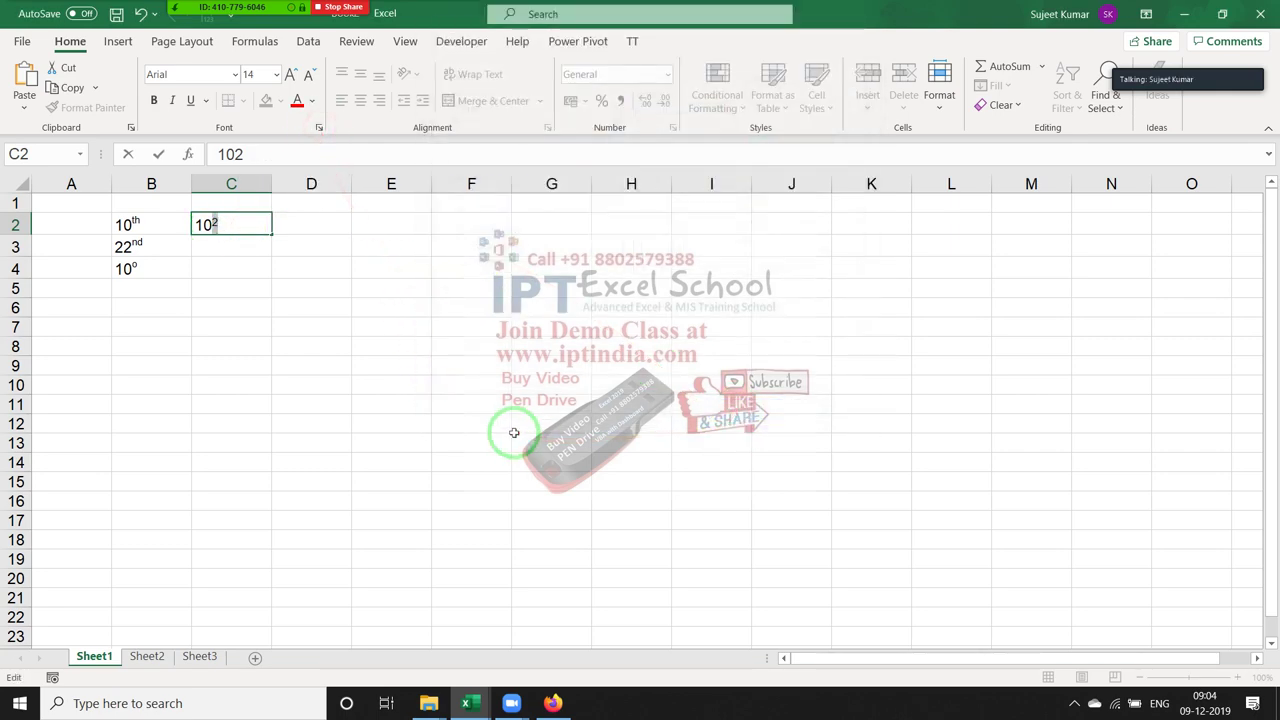
click(228, 225)
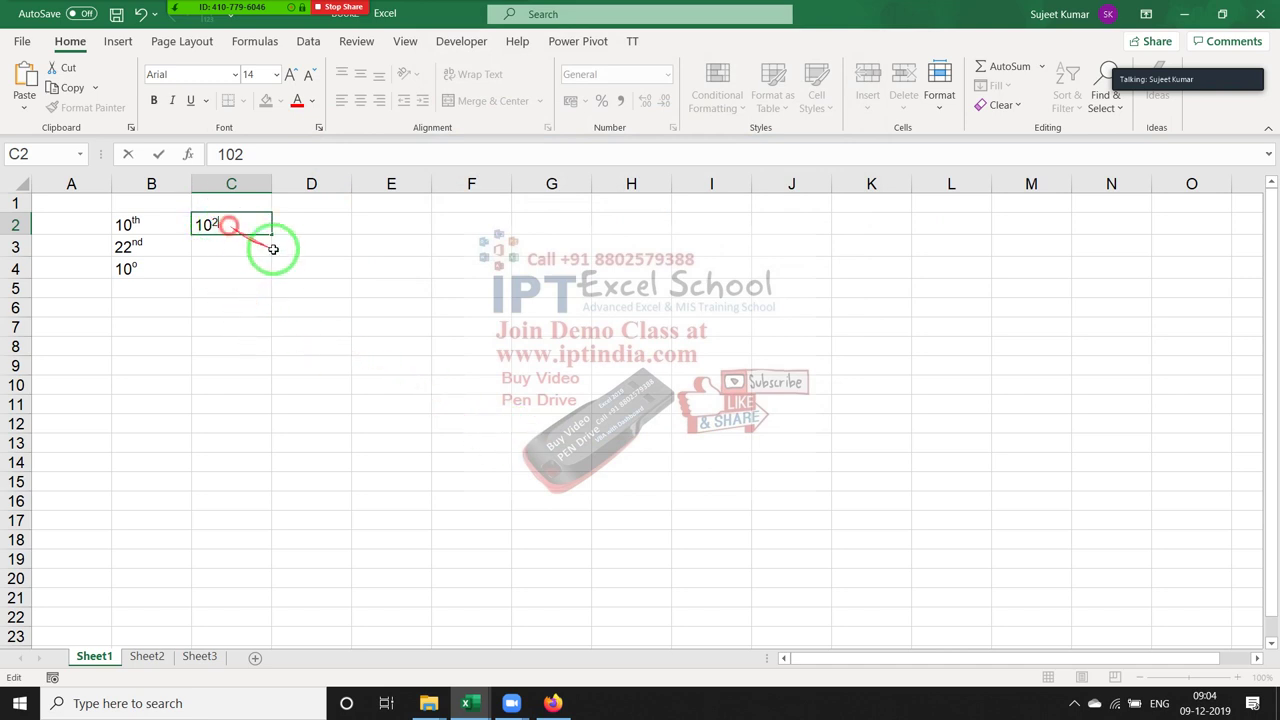
key(Return)
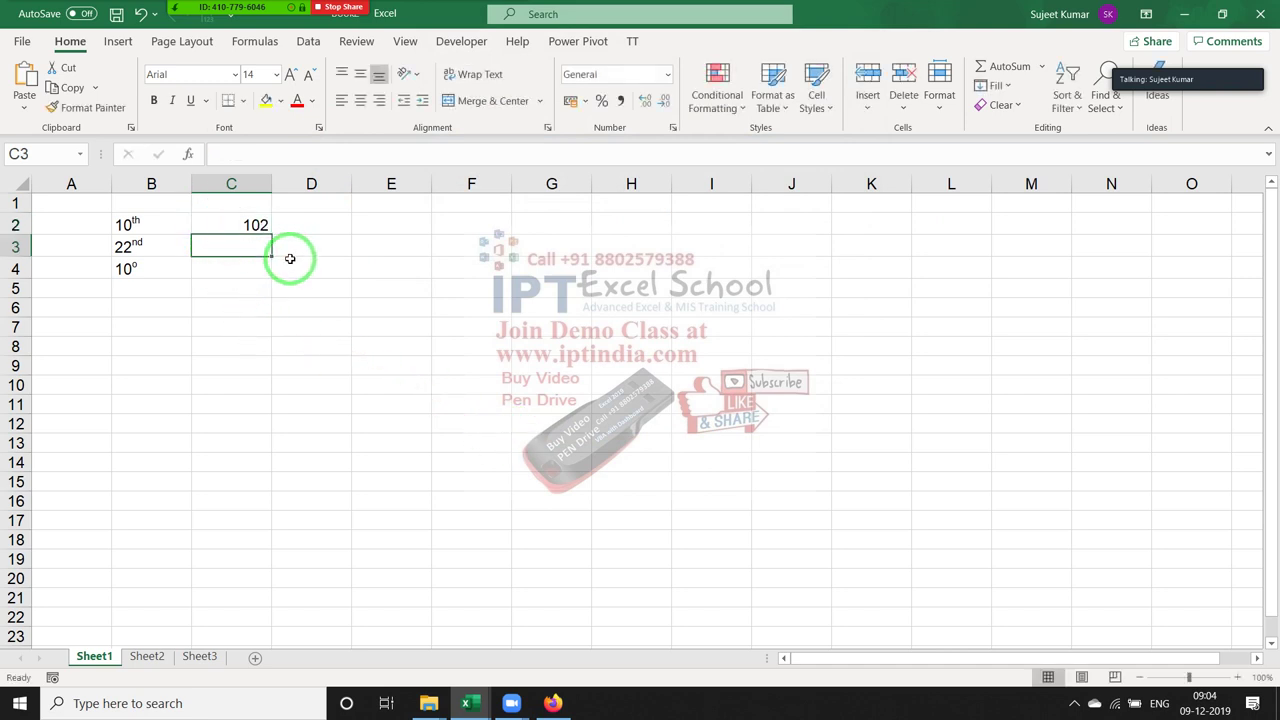
Re-enter C2 as text '102 and superscript the final 2 so it shows 10²
key(Up)
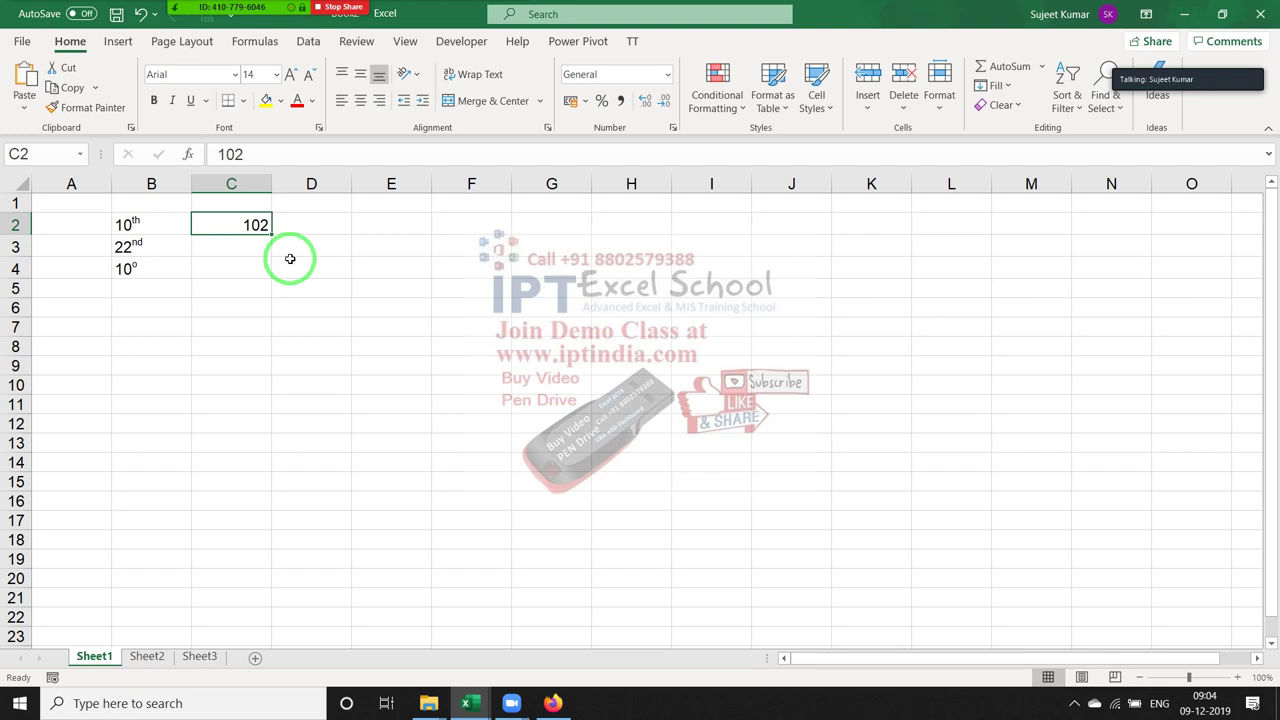
text(')
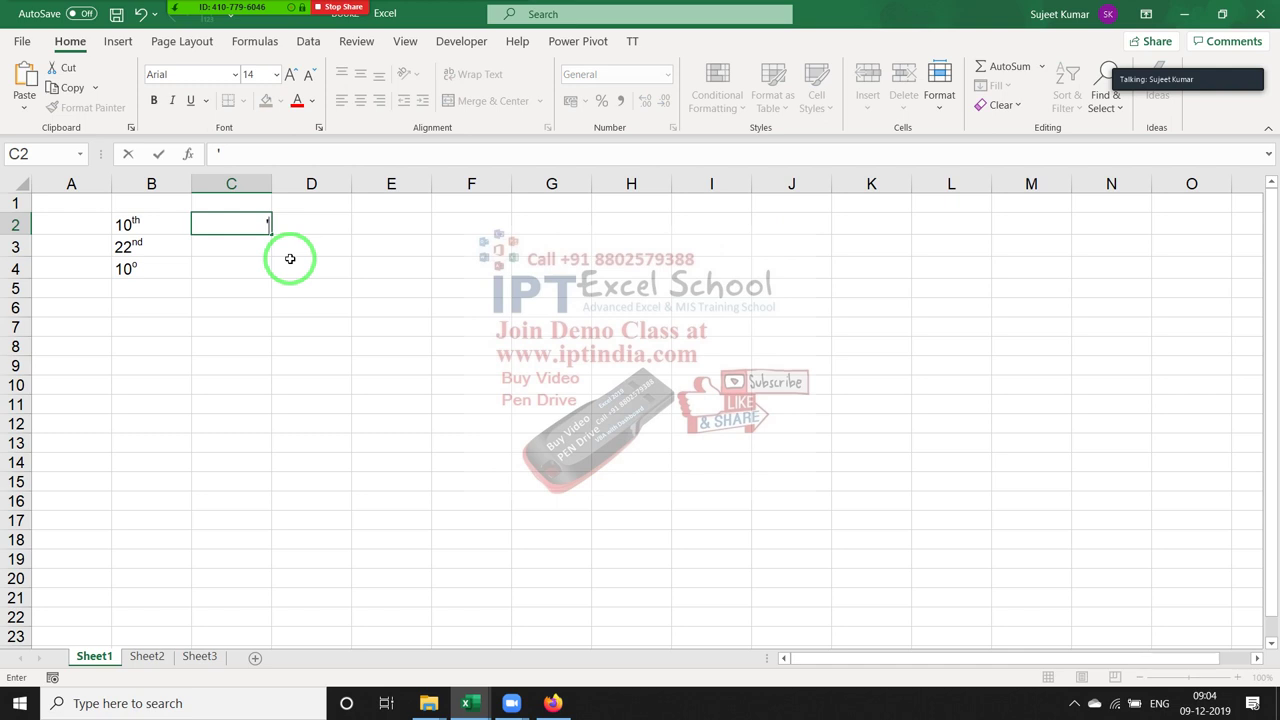
text(102)
key(Return)
key(Up)
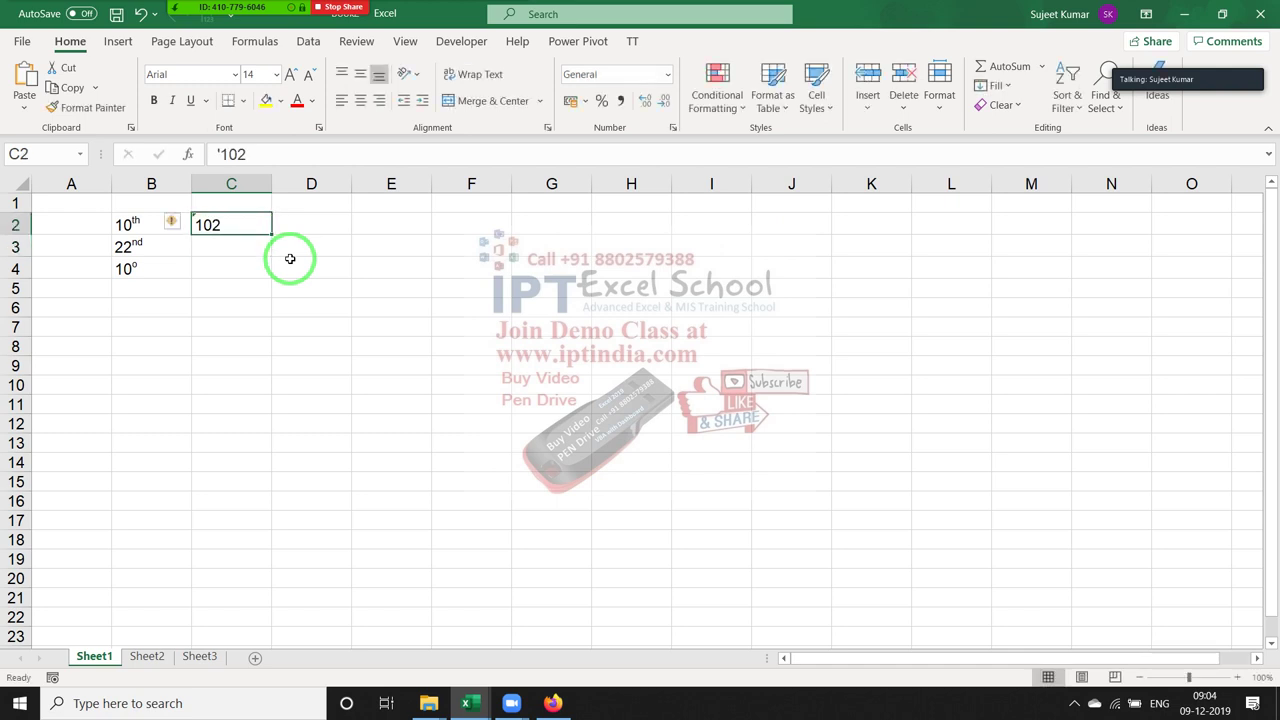
key(F2)
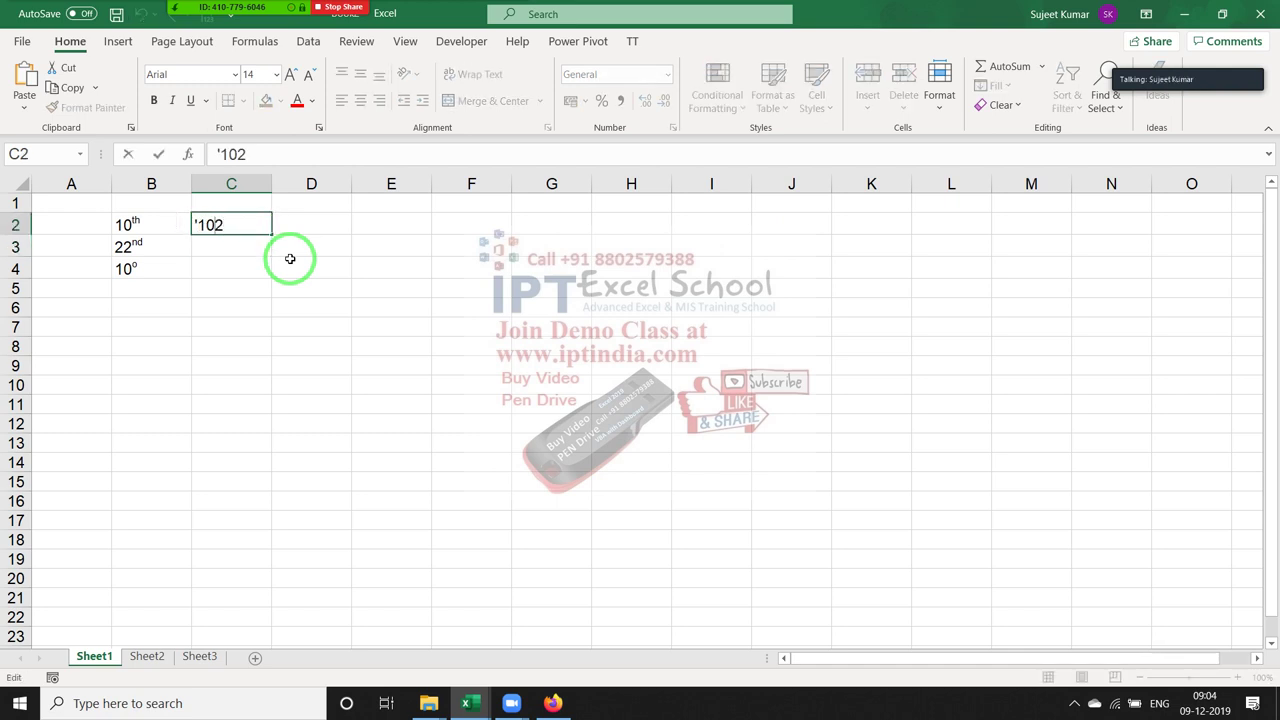
key(shift+Left)
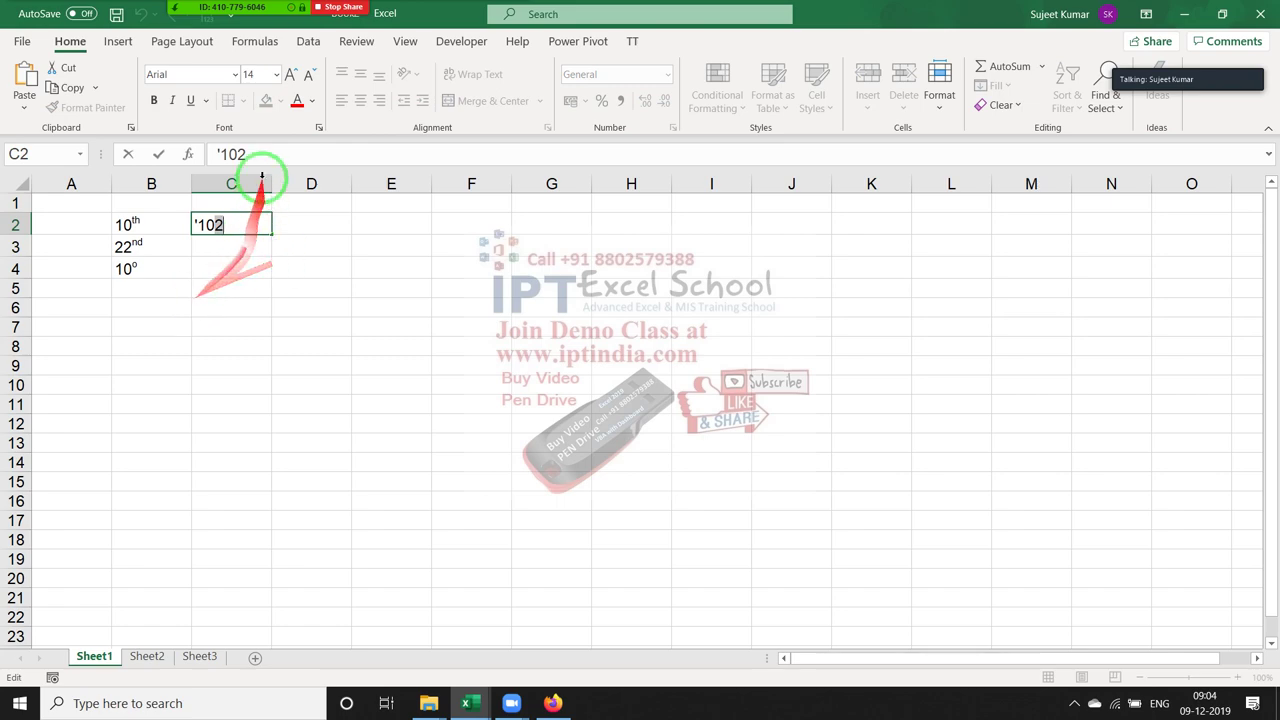
click(320, 127)
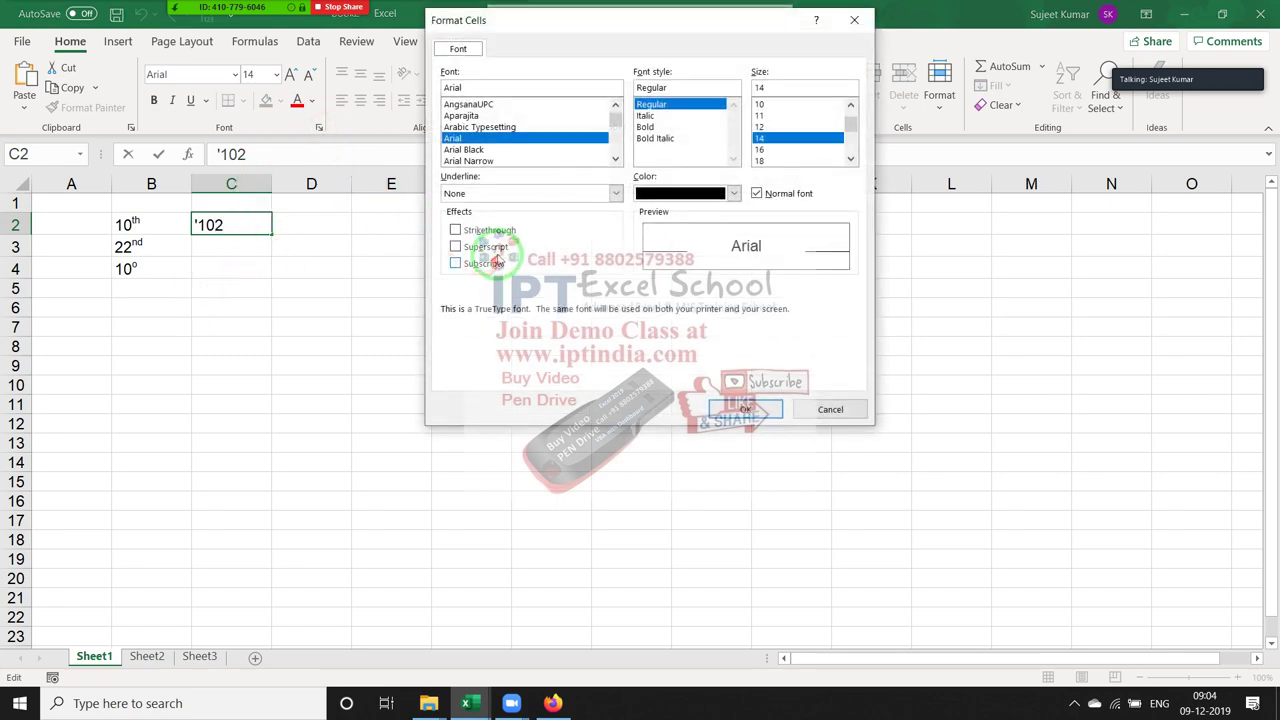
click(456, 246)
click(713, 415)
click(441, 322)
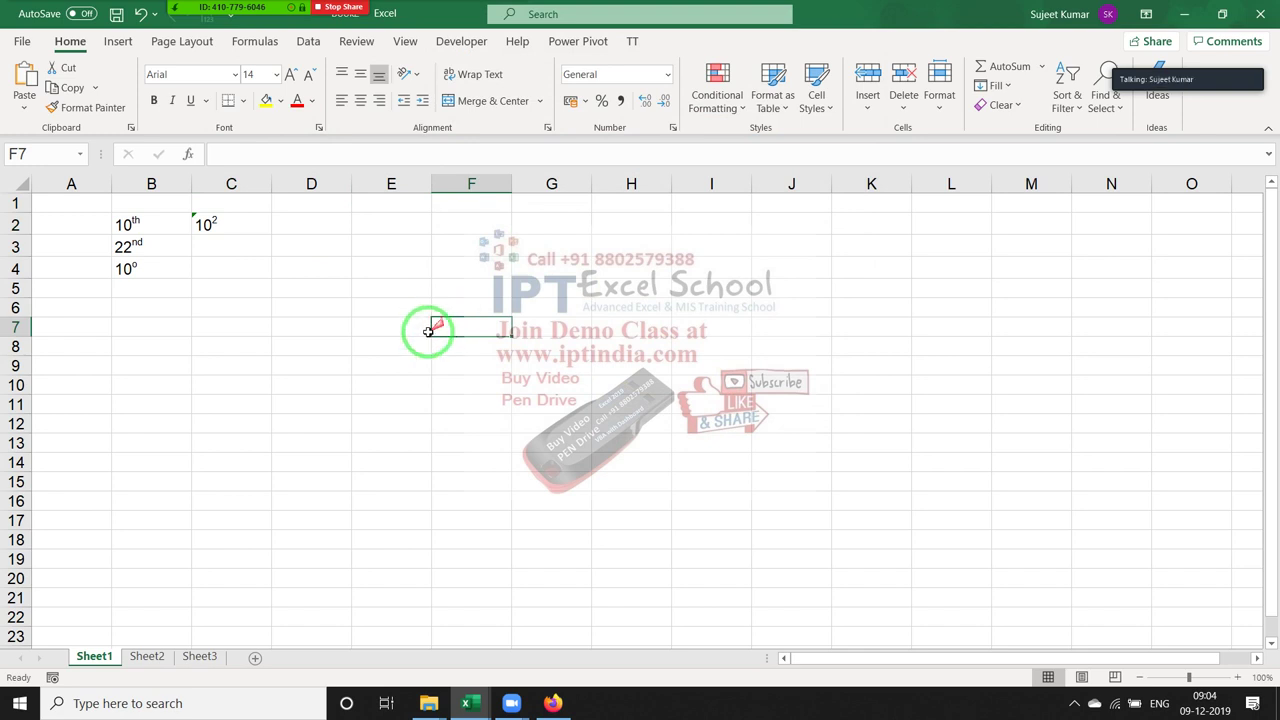
click(239, 231)
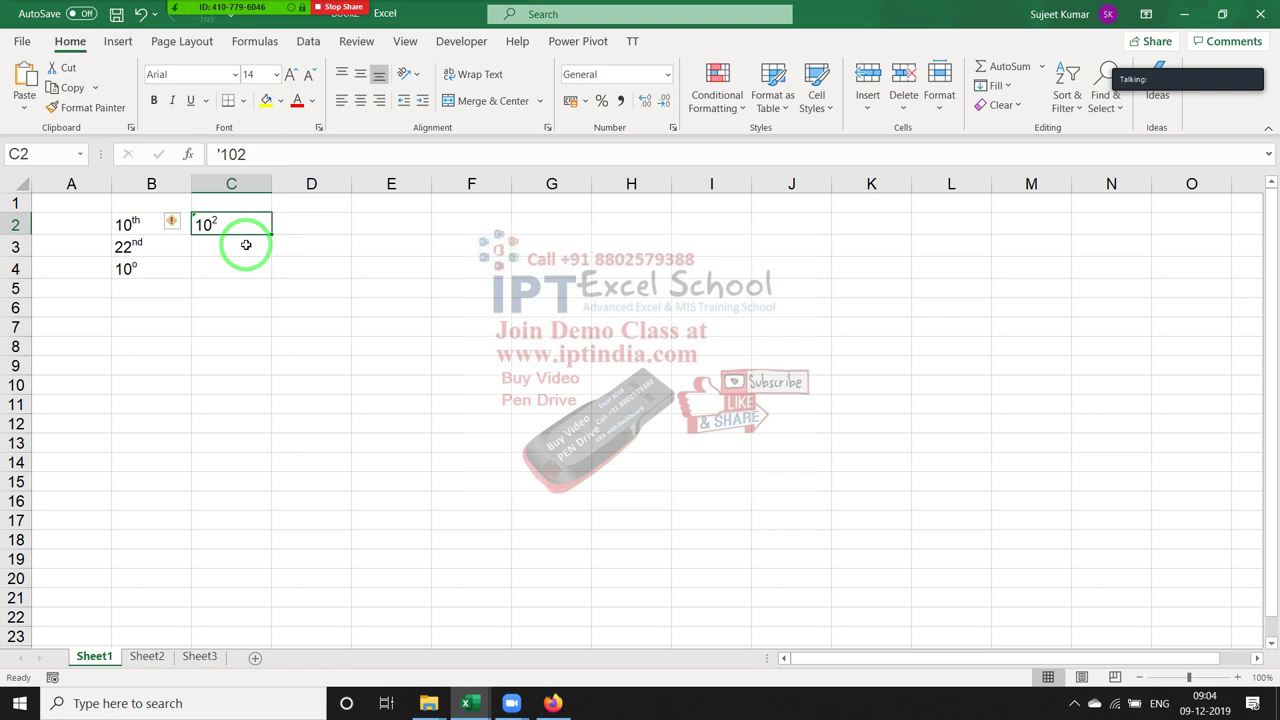
click(290, 246)
Type H2O in D3 and format its 2 as subscript so it reads H₂O
text(H2)
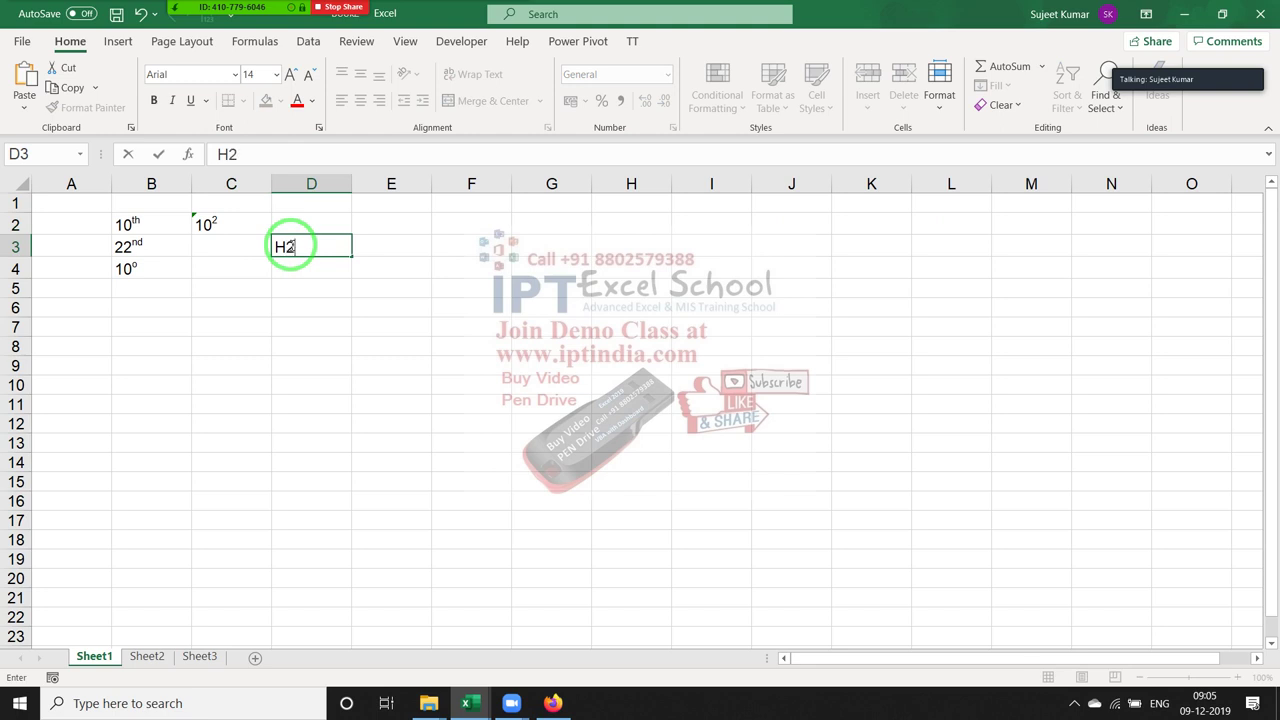
text(O)
click(289, 244)
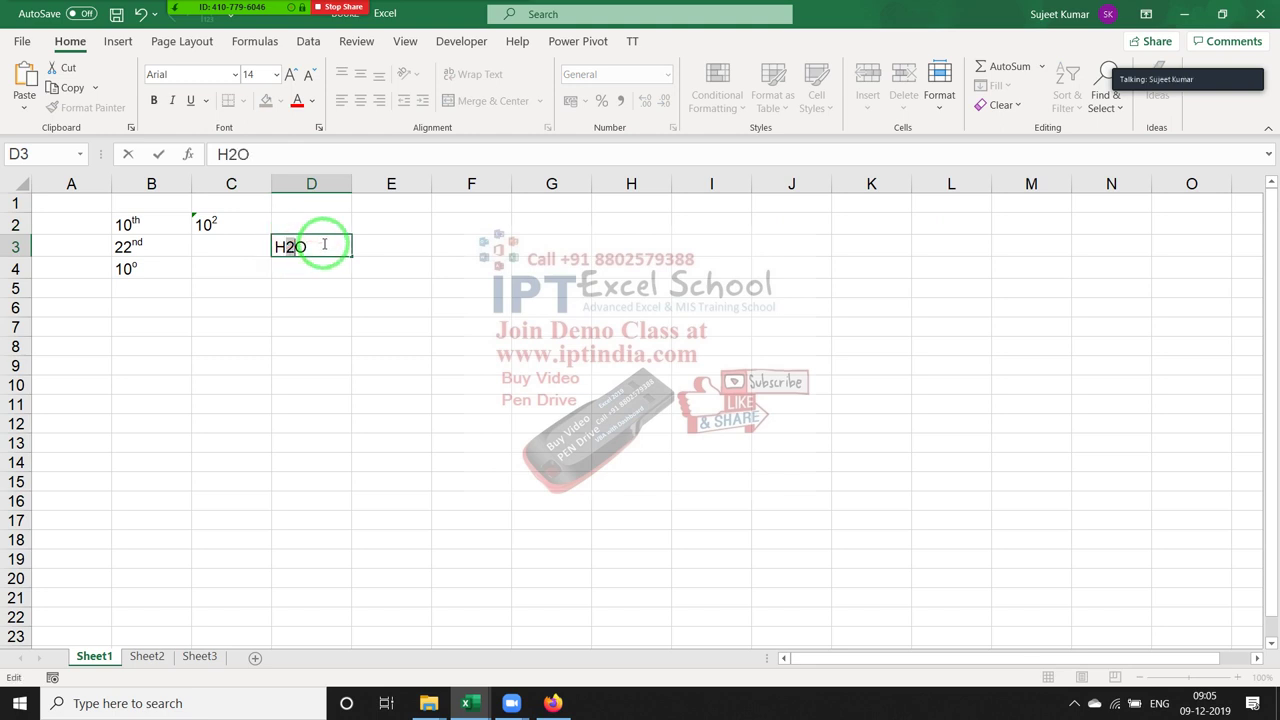
right_click(289, 247)
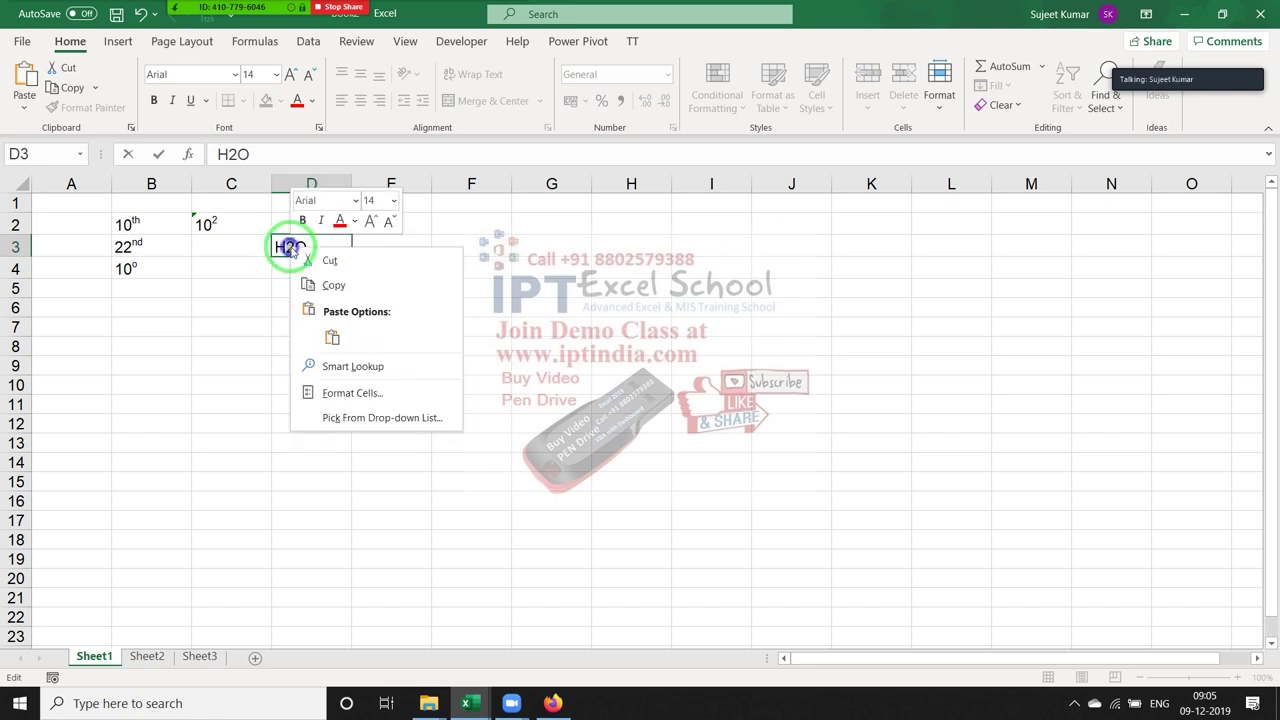
click(358, 397)
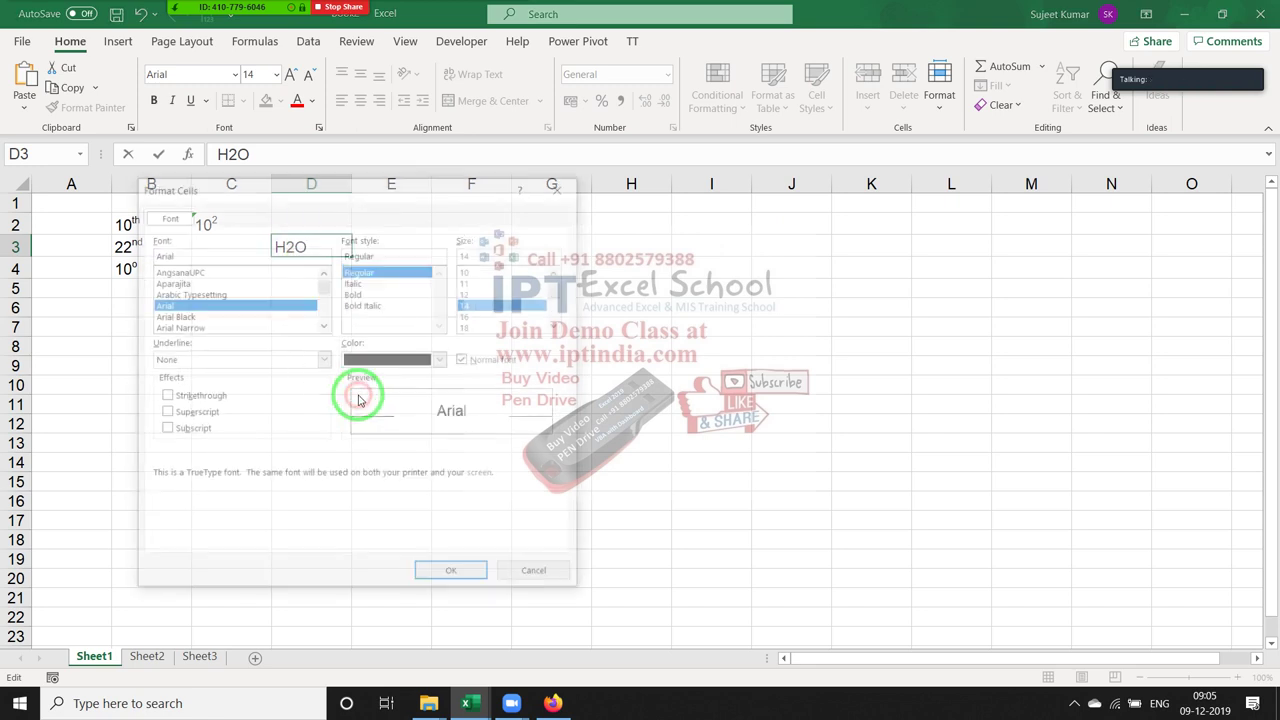
click(183, 414)
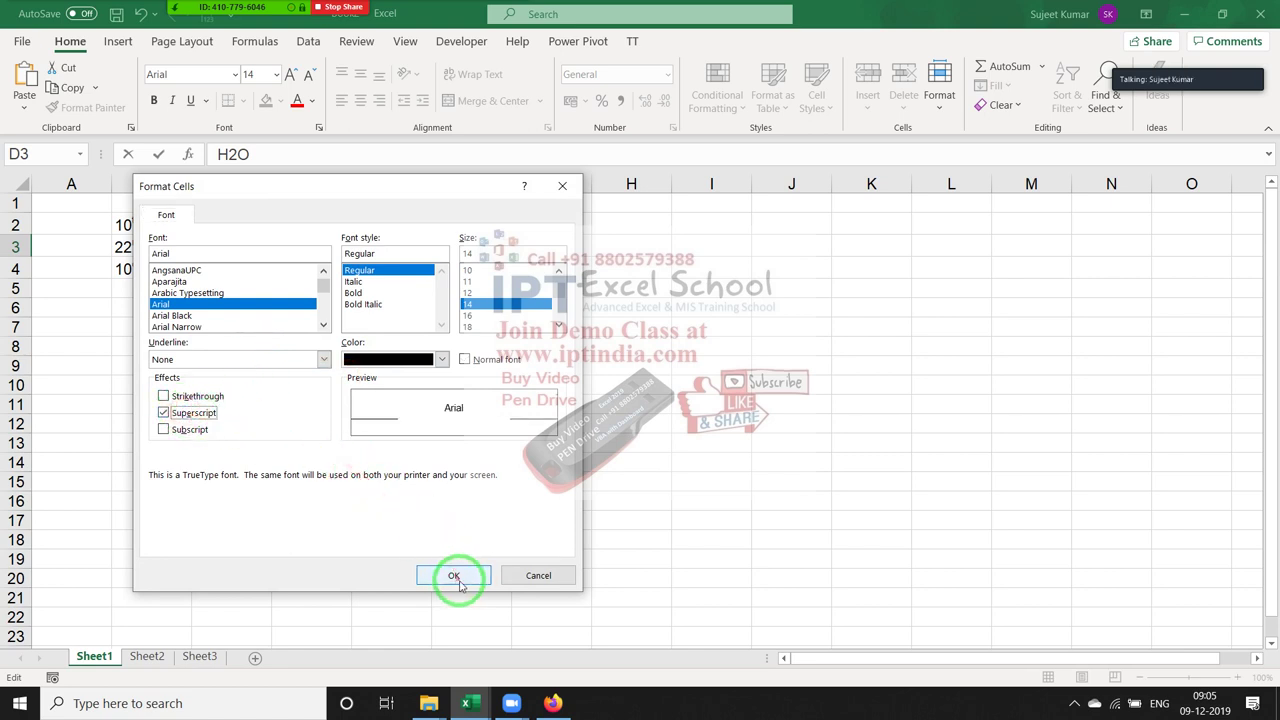
click(165, 429)
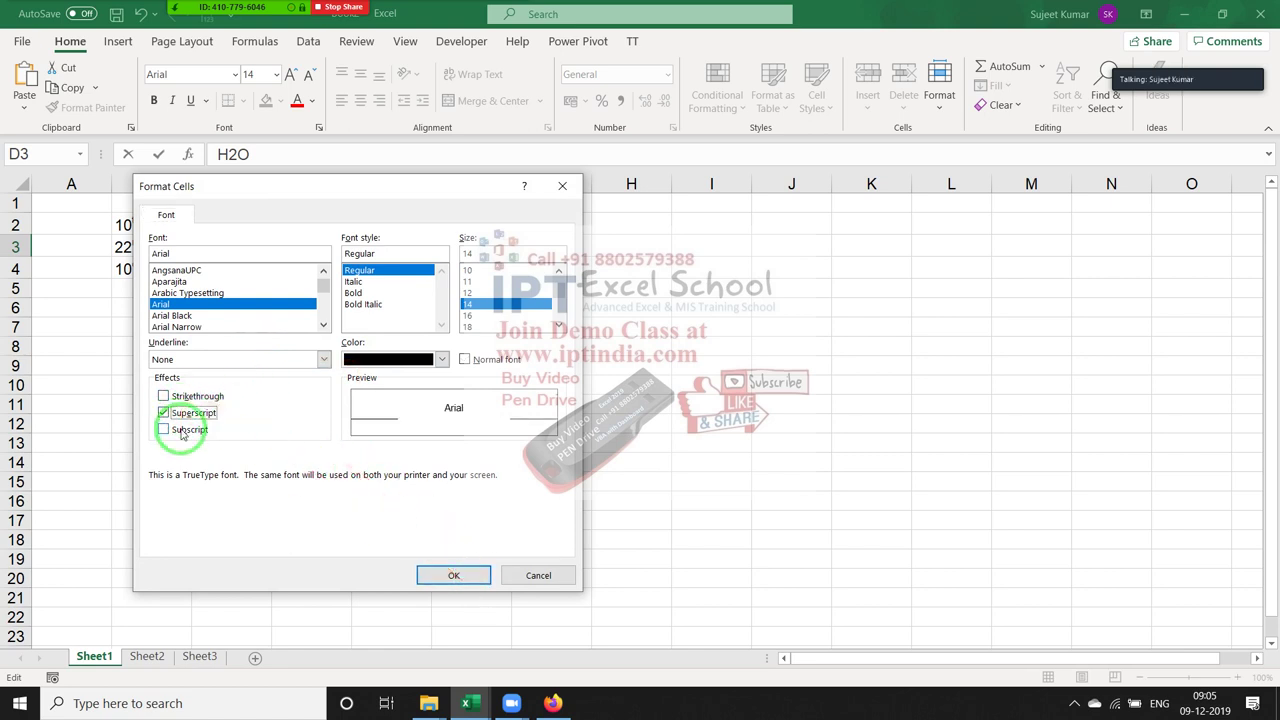
click(454, 575)
click(328, 384)
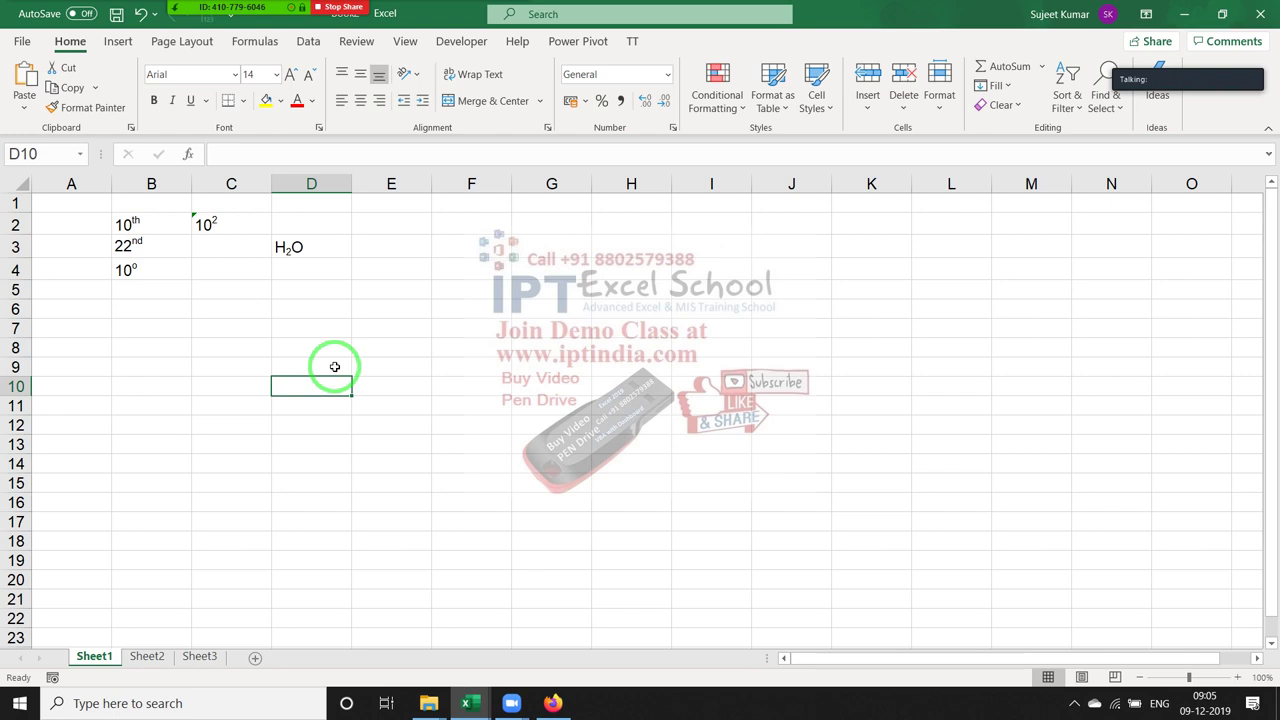
click(288, 245)
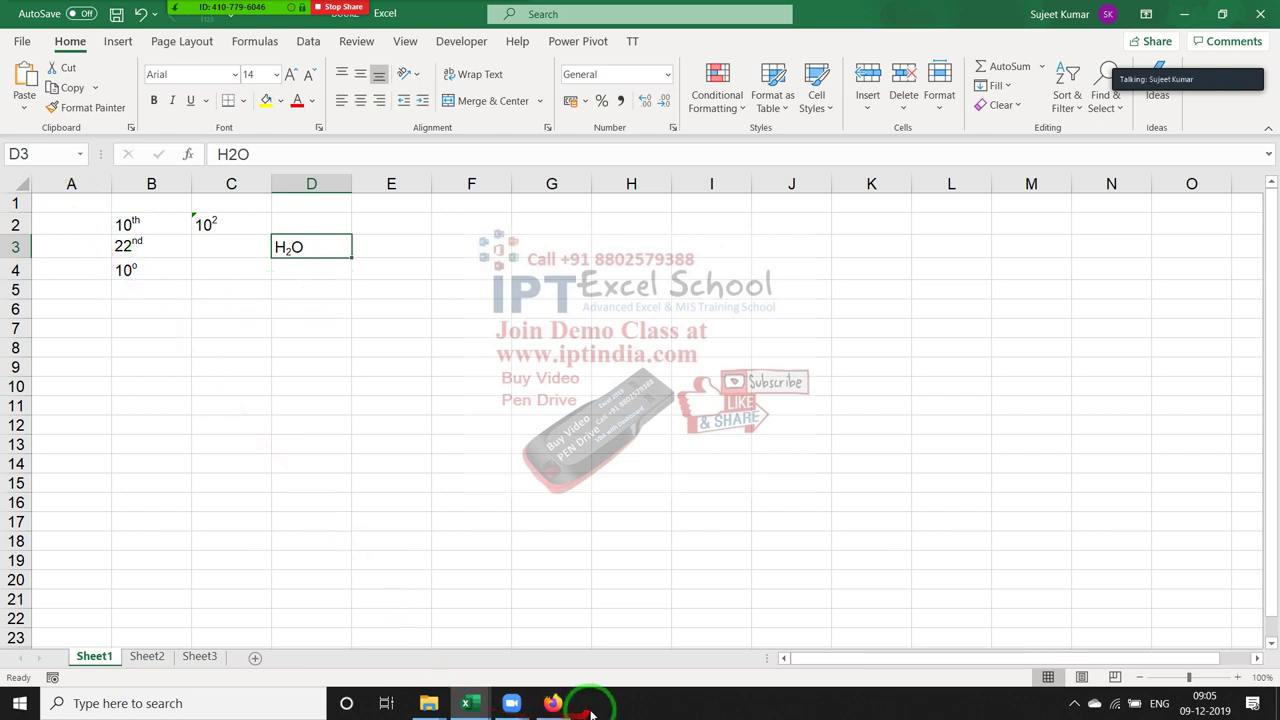
Open the Crunchbase Daily email from the Gmail inbox in Firefox
click(450, 222)
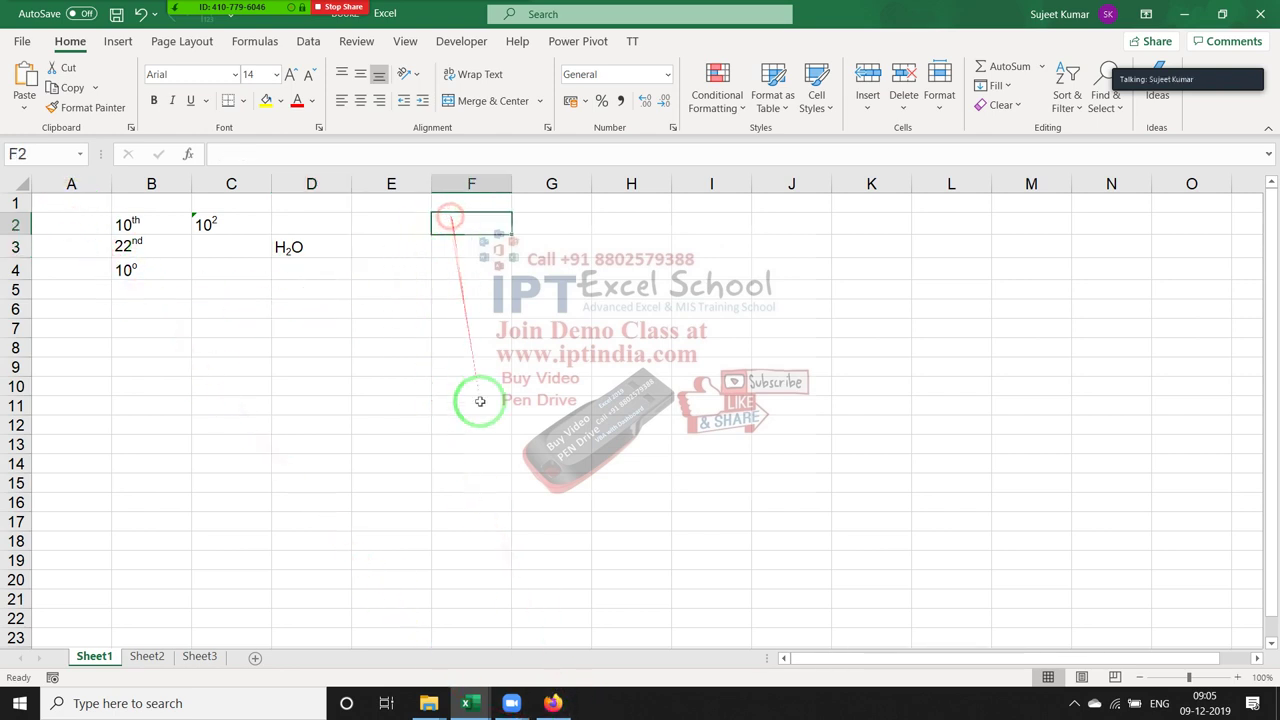
click(555, 705)
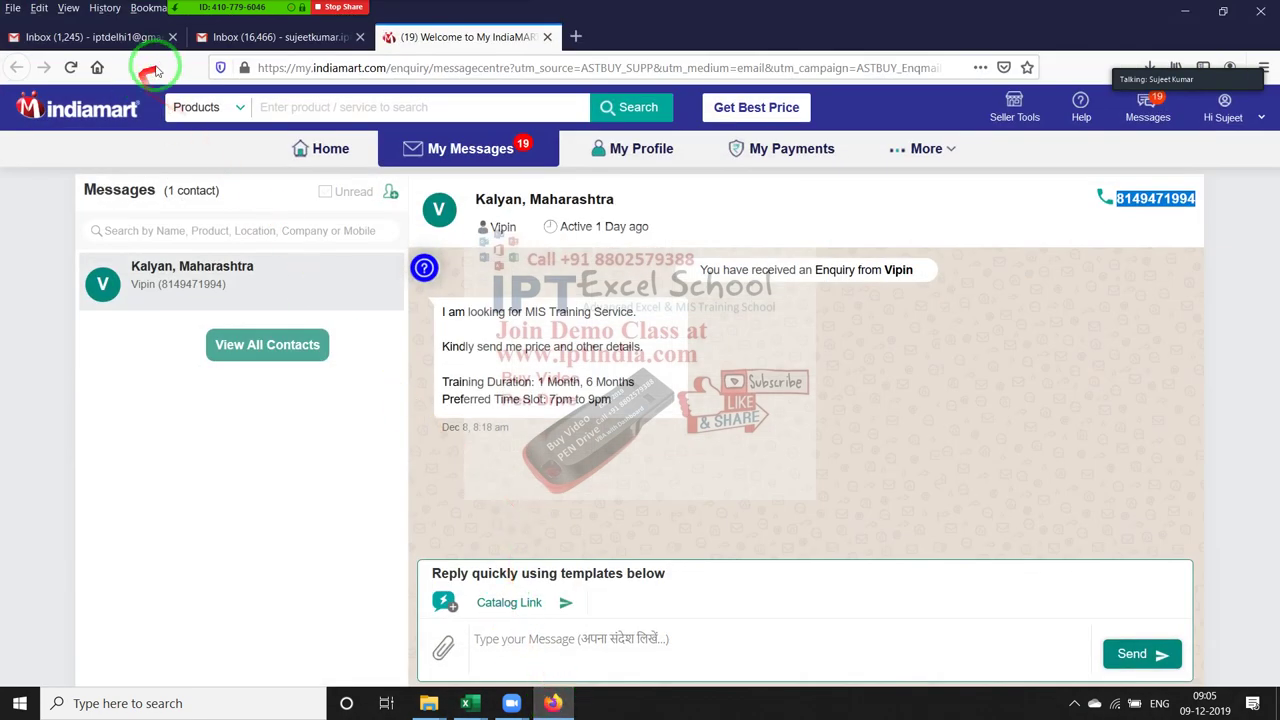
click(240, 40)
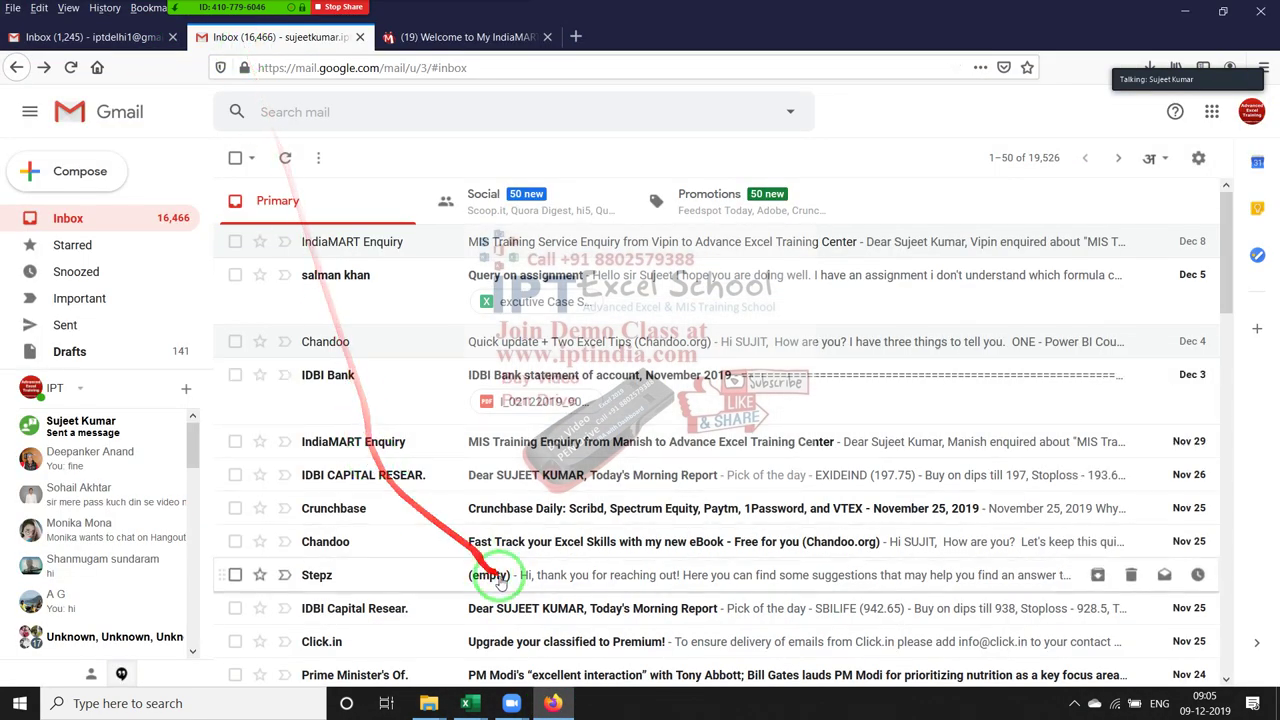
mouse_move(535, 508)
click(535, 455)
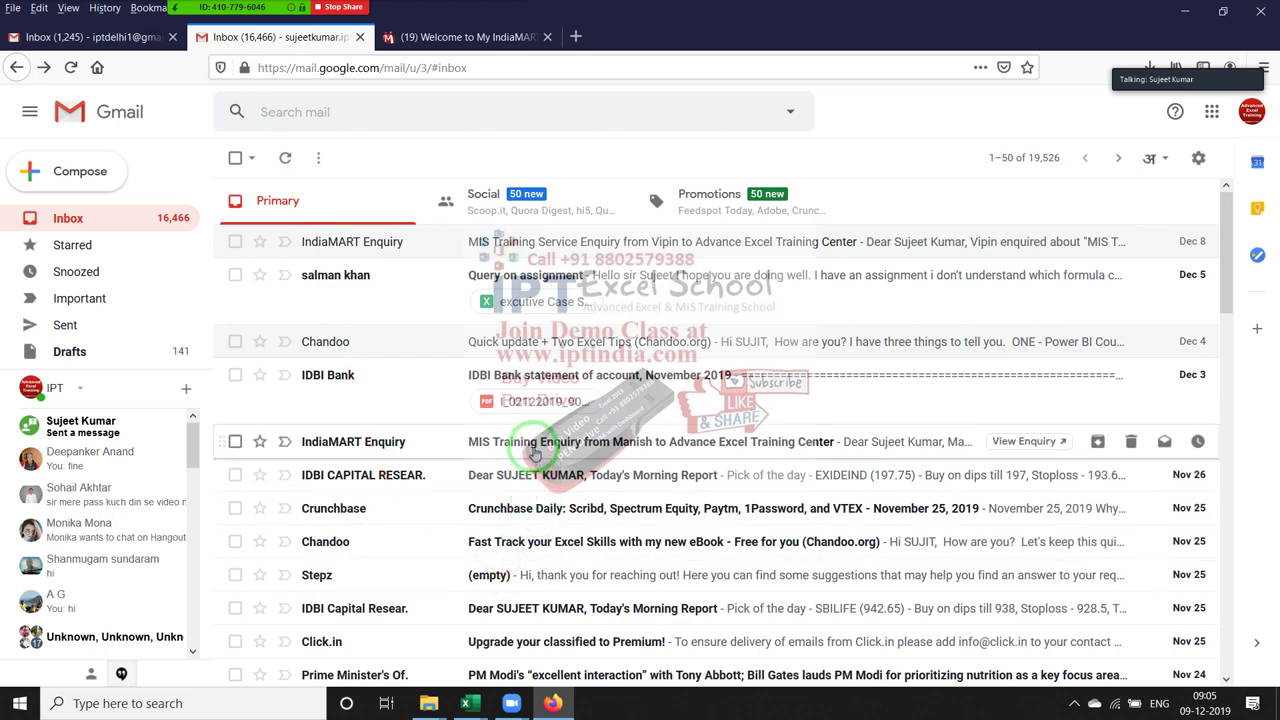
click(536, 512)
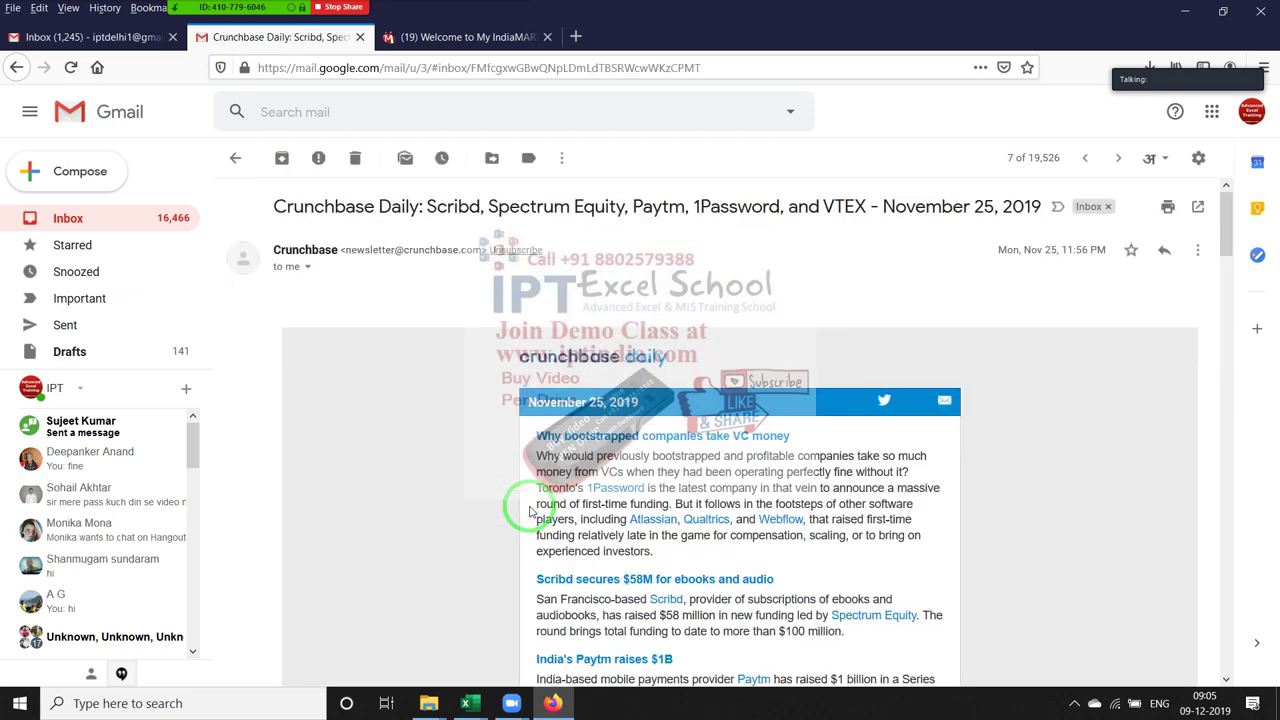
Select the email's first paragraph about bootstrapped companies taking VC money
scroll(575, 475, down, 3)
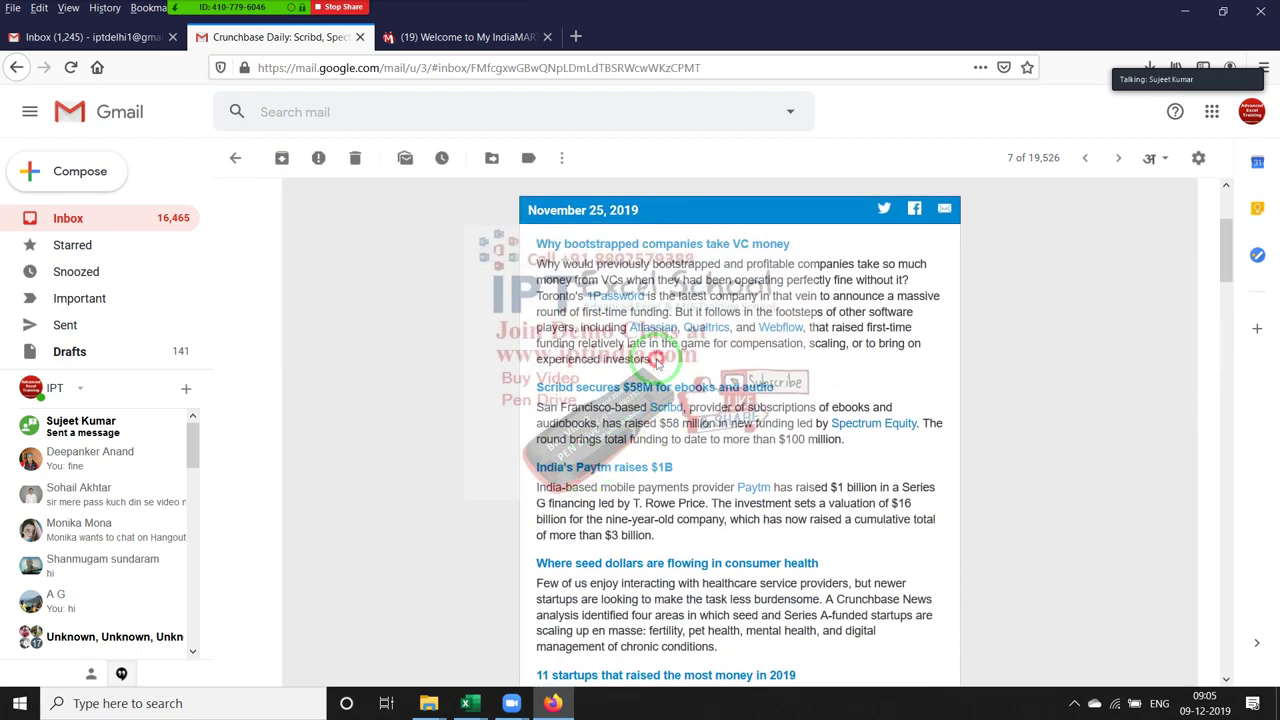
drag(655, 358, 570, 311)
drag(560, 186, 595, 345)
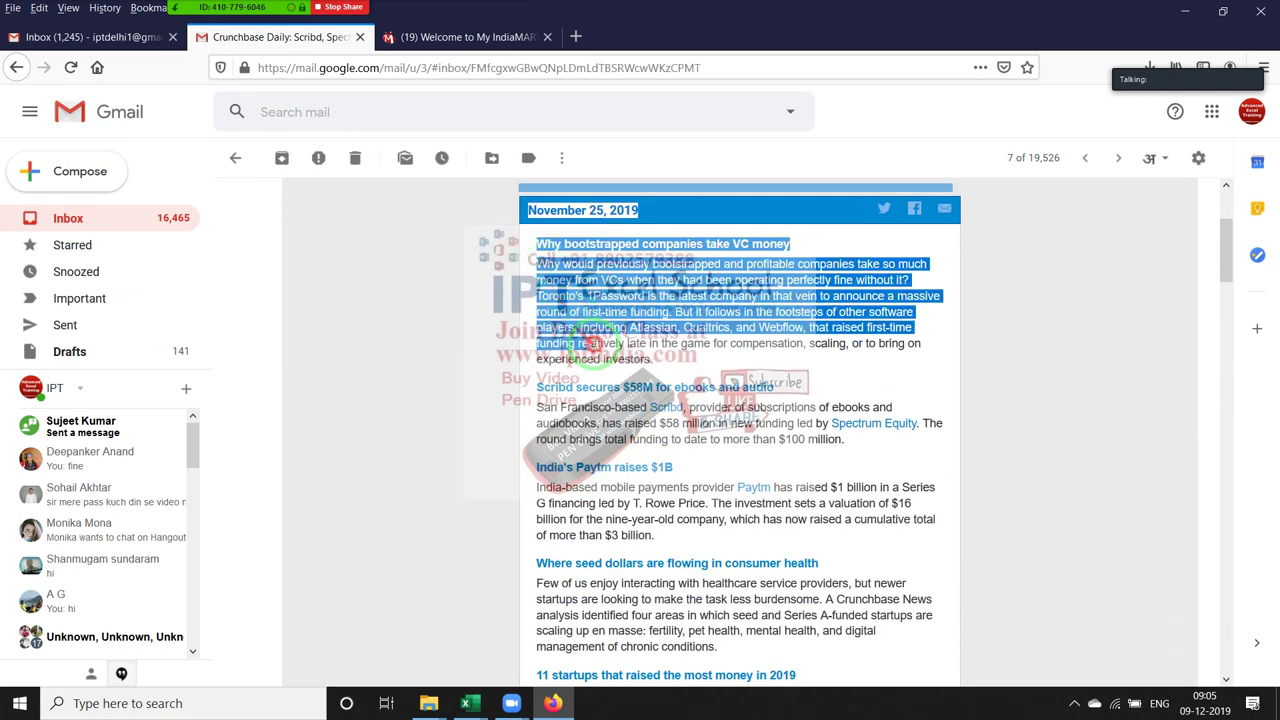
click(676, 364)
drag(648, 360, 540, 265)
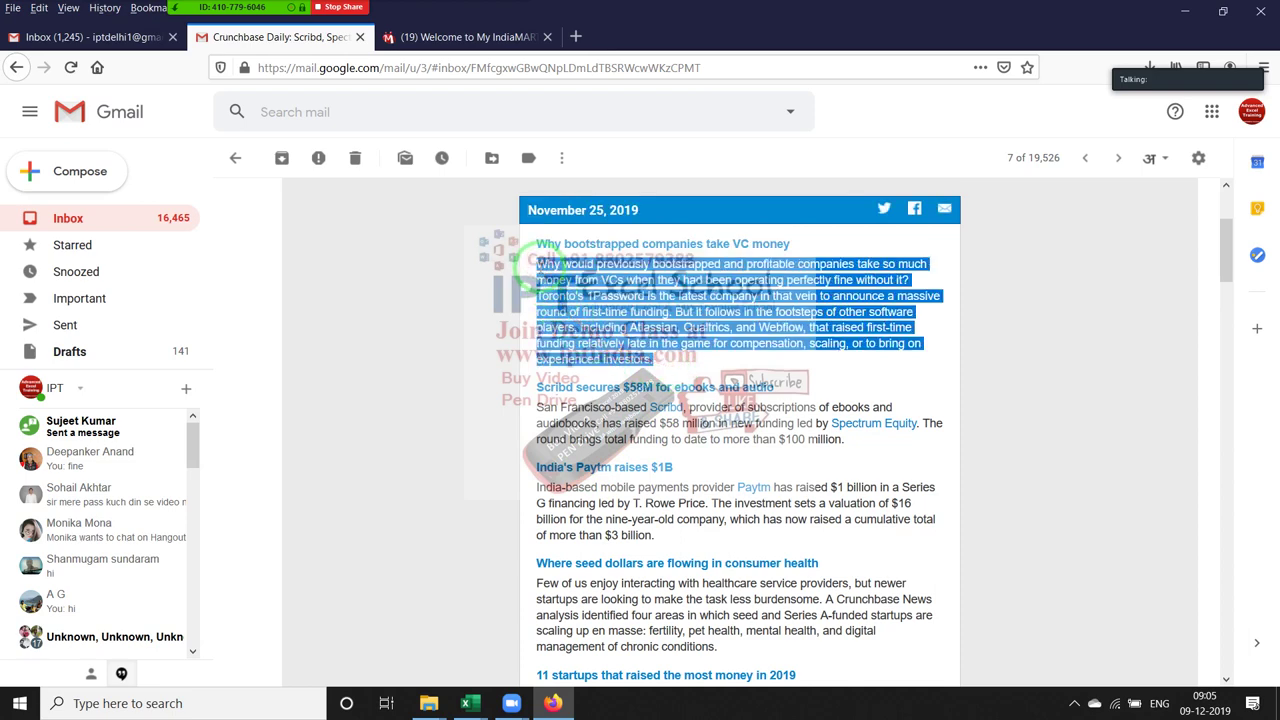
key(alt+Tab)
double_click(460, 225)
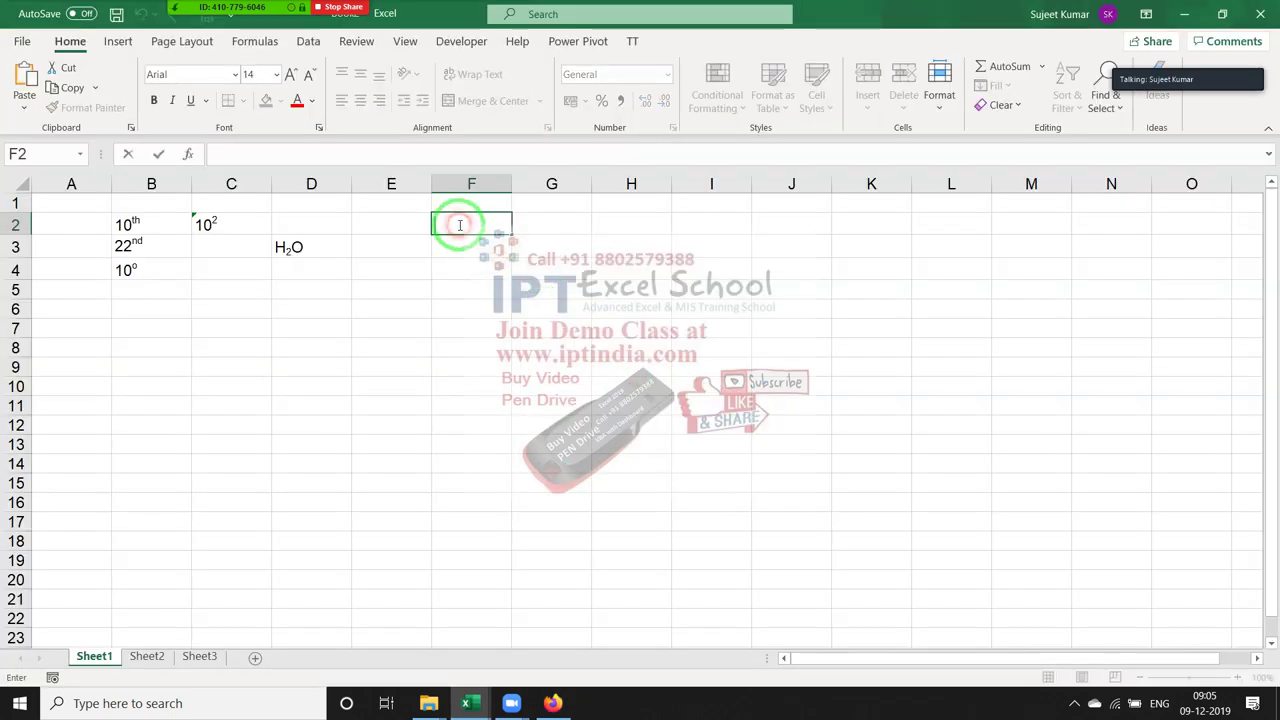
Paste the passage into F2, merge F2:M11, and wrap it aligned left and top
text(Why would previously bootstrapped and profitable companies take so much money from VCs when they had been operating perfectly fine without it? Toronto's 1Password is the latest company in that vein to announce a massive round of first-time funding. But it follows in the footsteps of other software players, including Atlassian, Qualtrics, and Webflow, that raised first-time funding relatively late in the game for compensation, scaling, or to bring on experienced investors.)
click(450, 325)
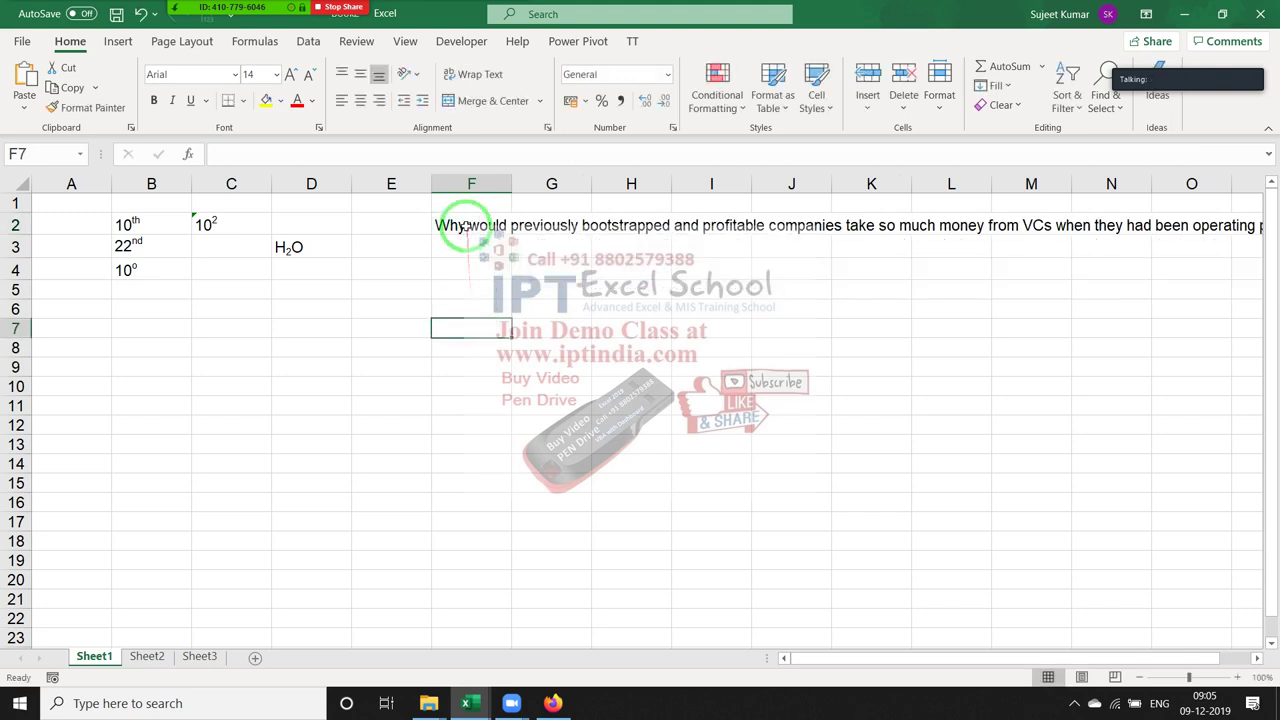
mouse_move(450, 222)
mouse_down()
mouse_move(930, 400)
mouse_move(1006, 414)
mouse_up()
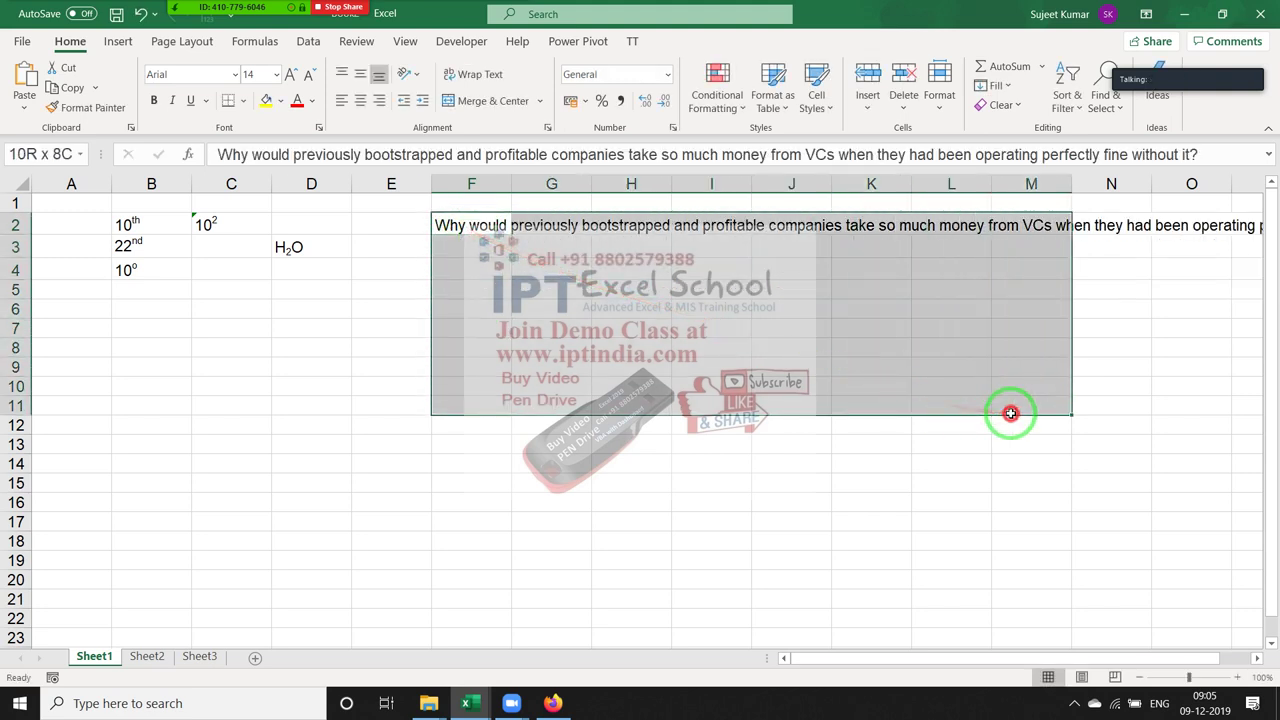
click(488, 103)
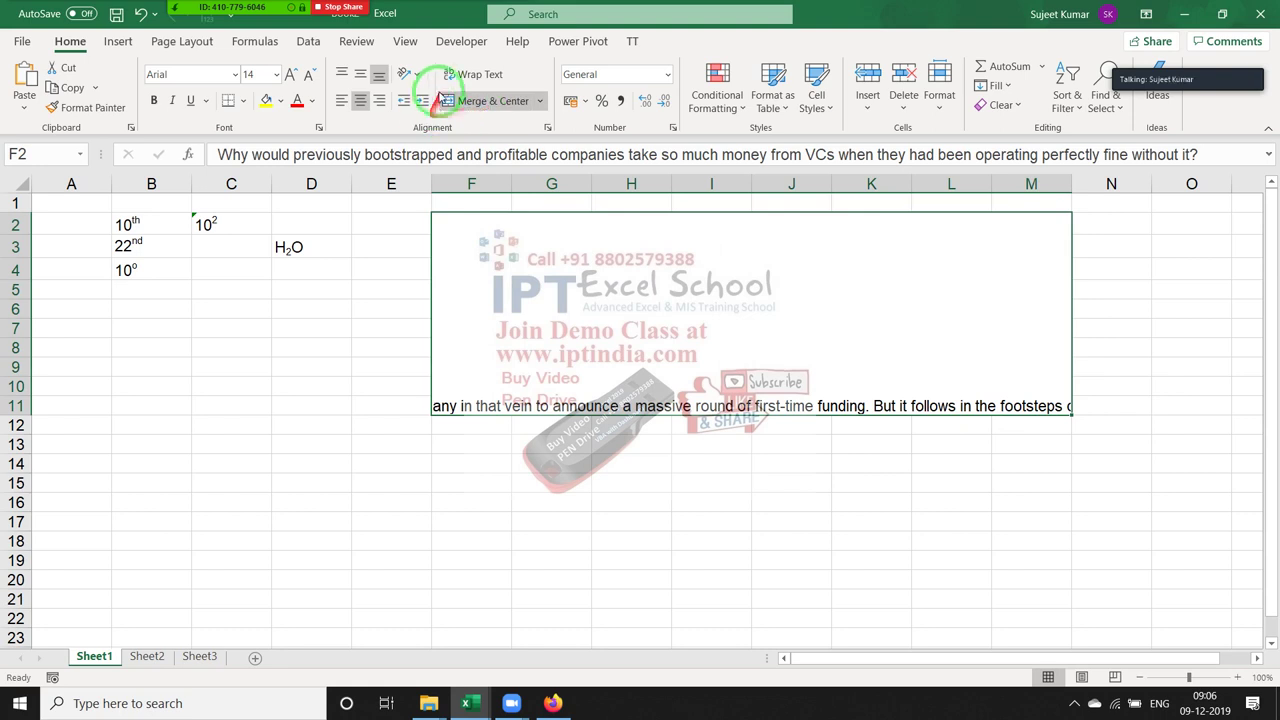
click(465, 76)
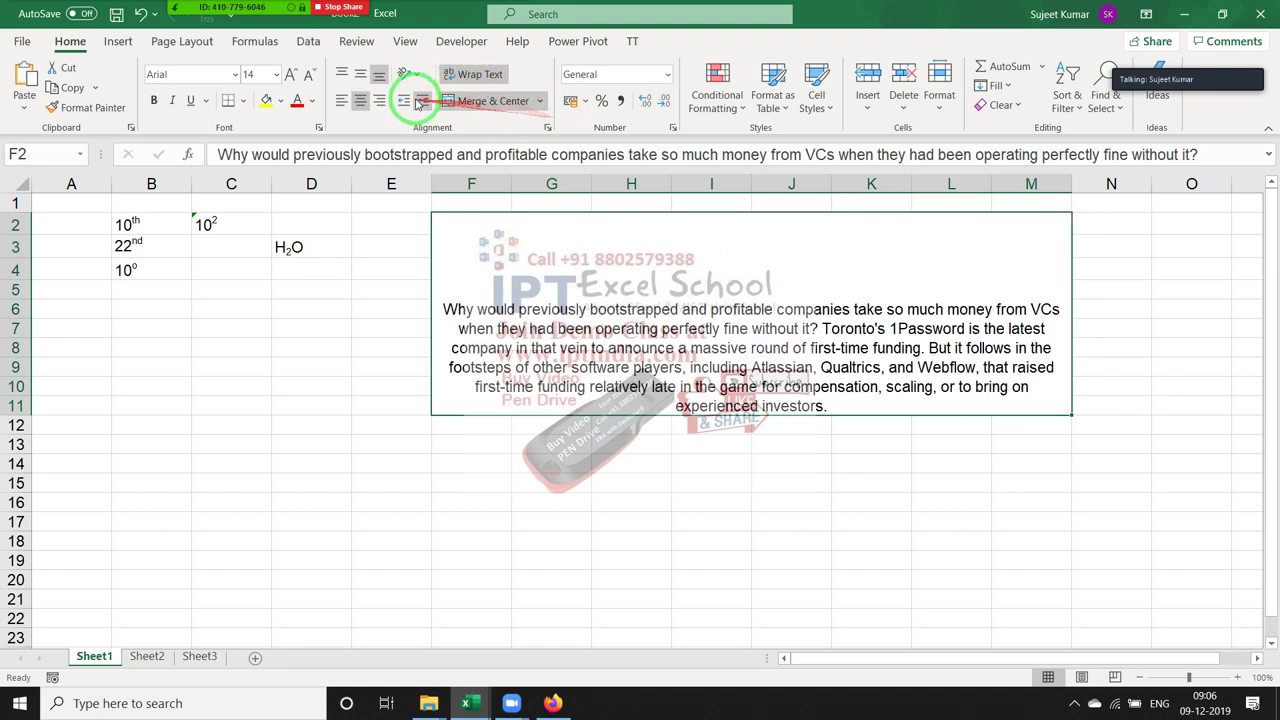
click(340, 104)
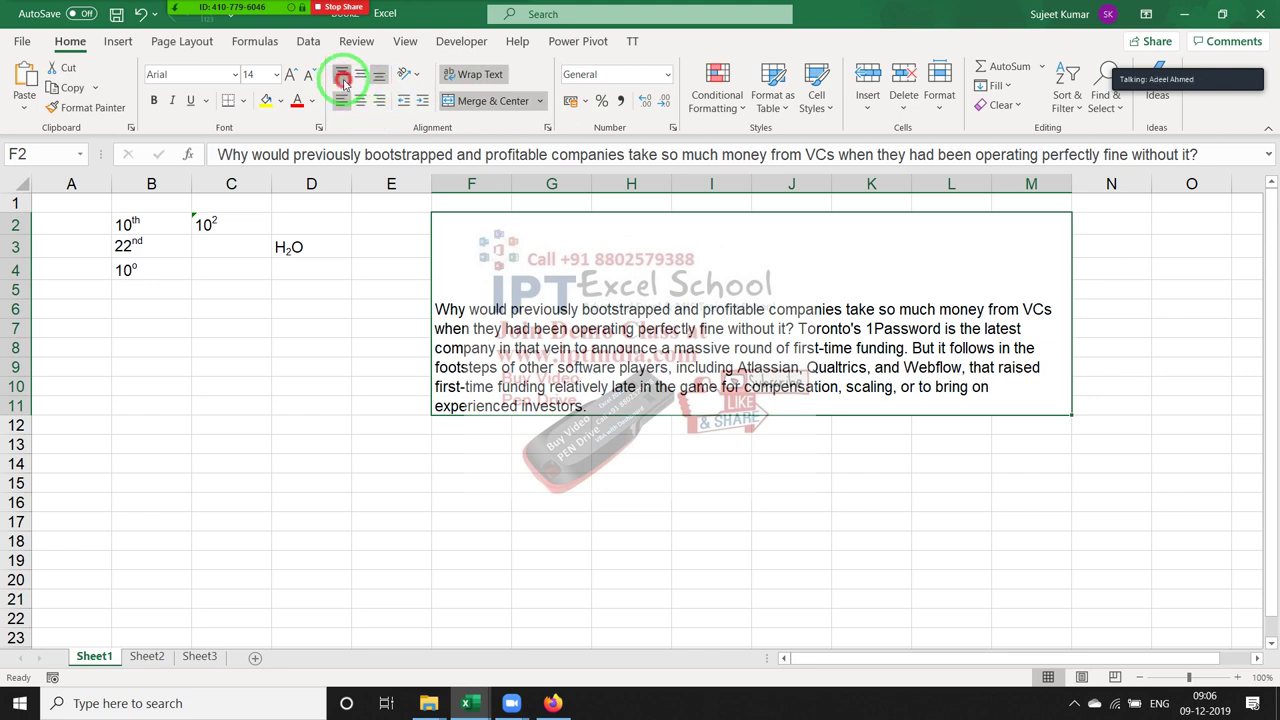
click(342, 78)
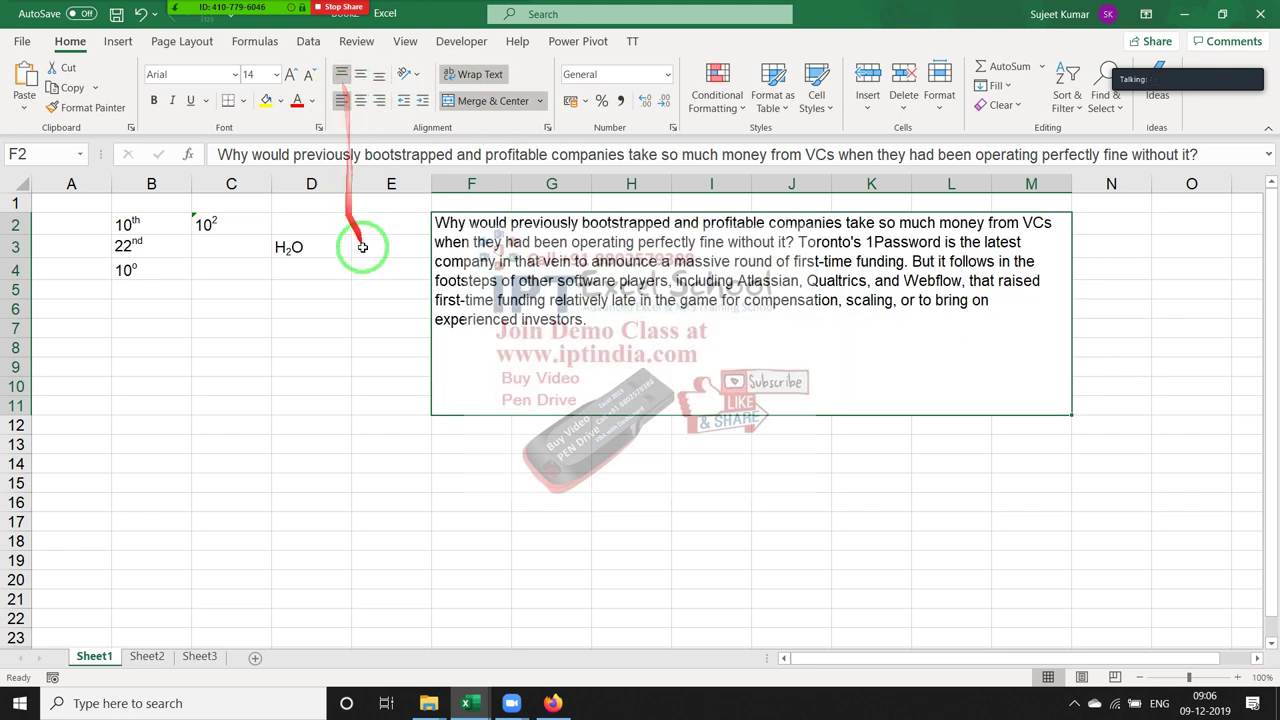
drag(375, 323, 468, 314)
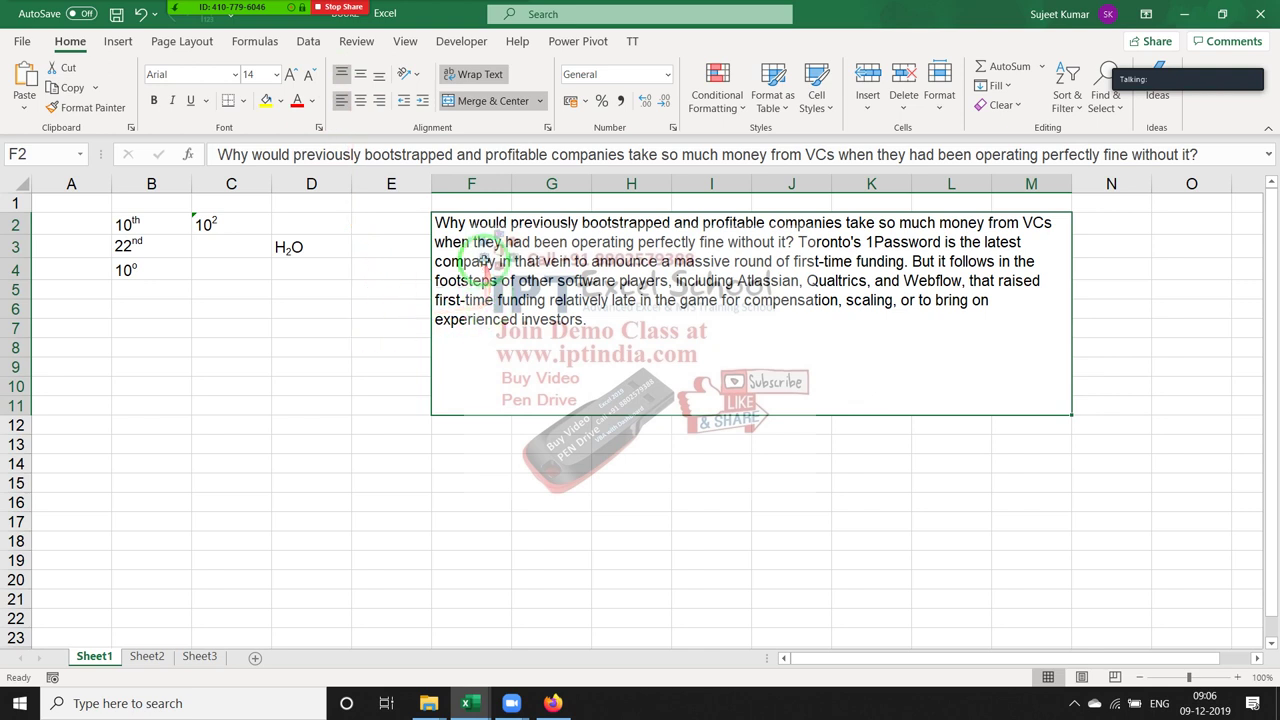
double_click(483, 260)
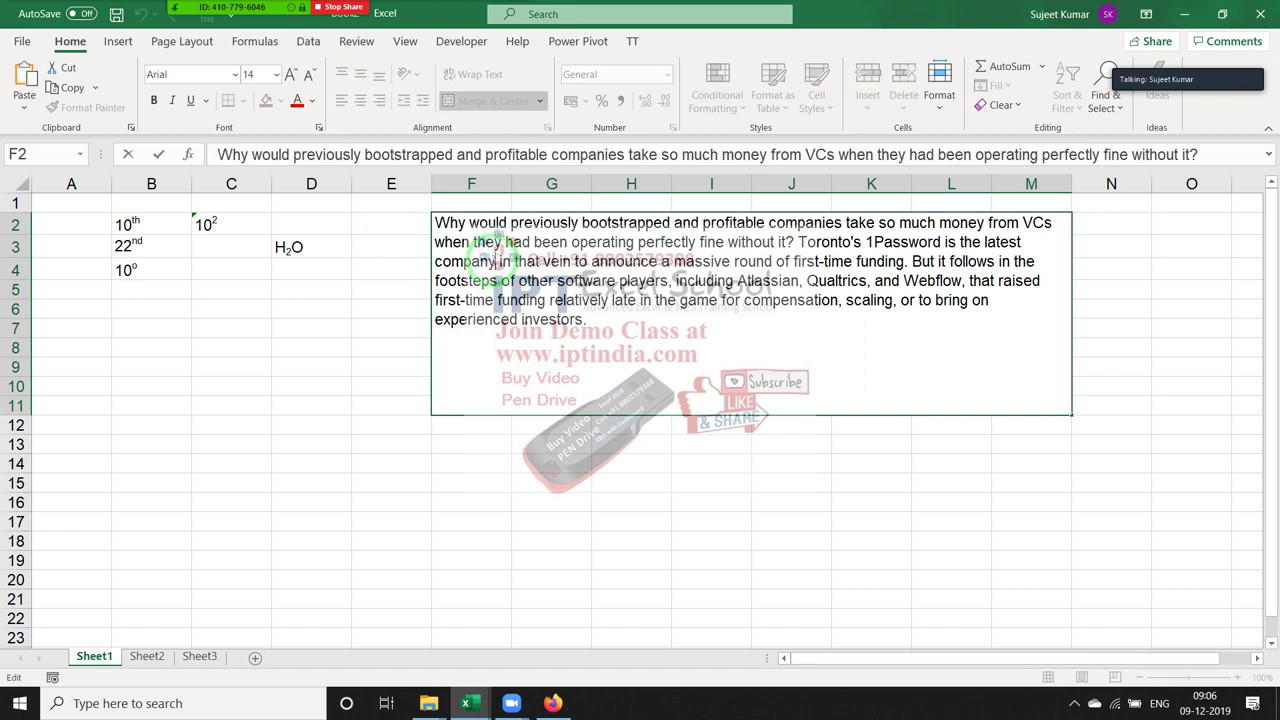
Strike through the word 'company' in the merged passage
drag(493, 260, 436, 262)
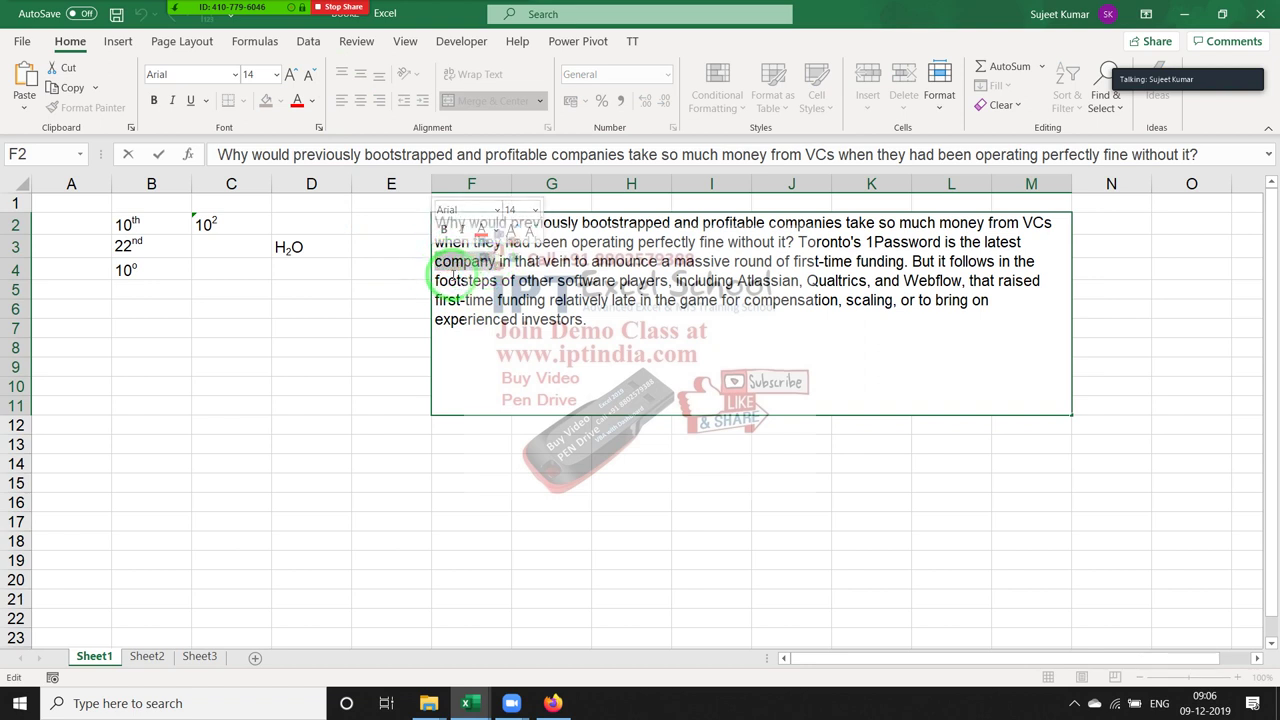
right_click(452, 260)
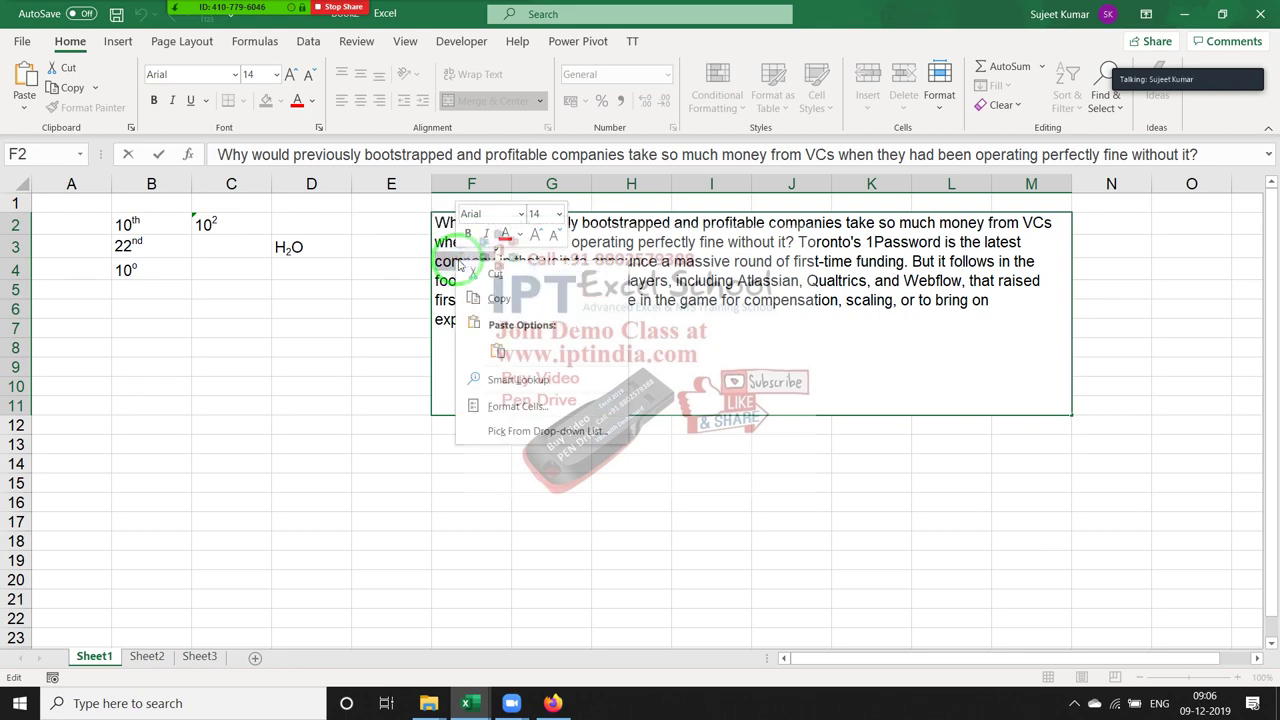
click(517, 406)
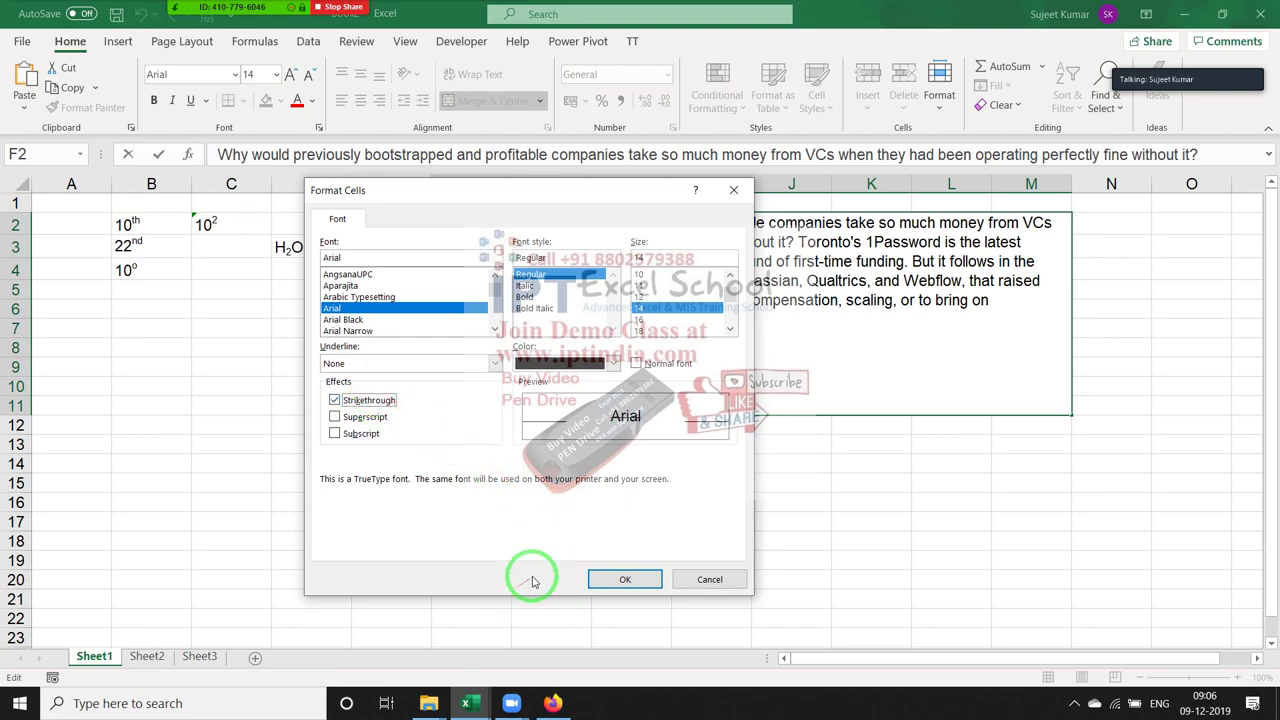
click(612, 585)
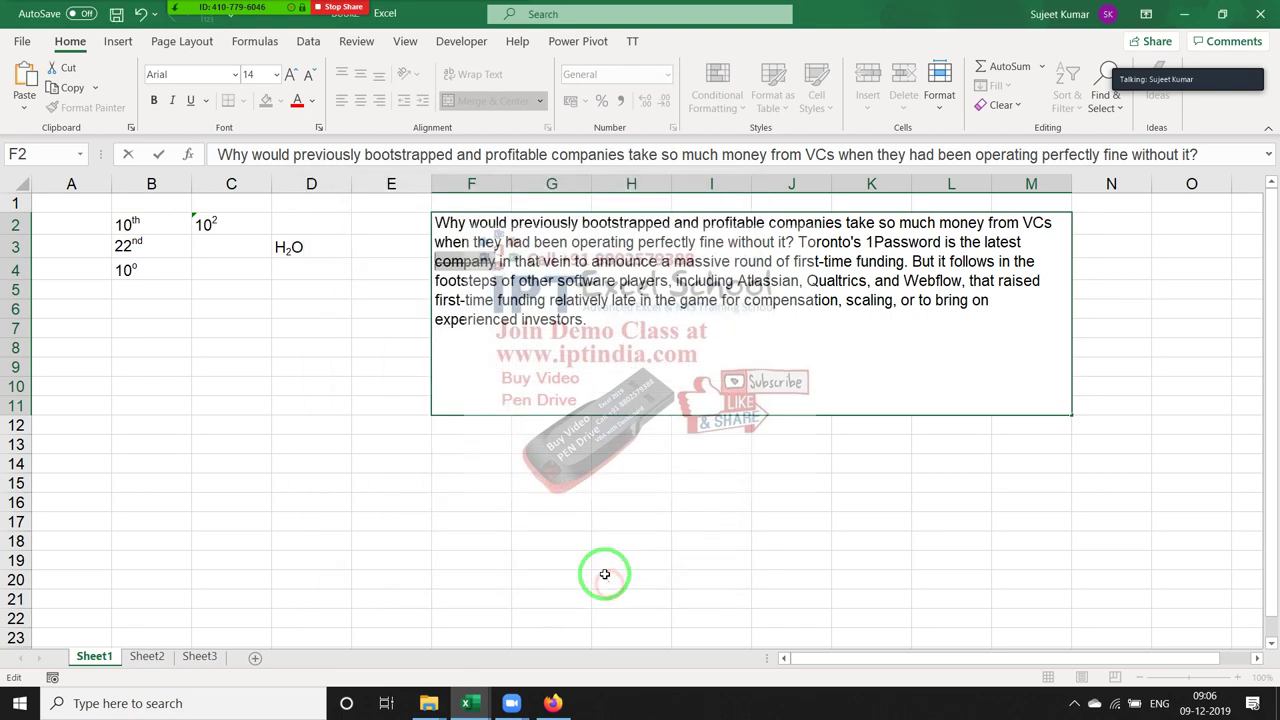
click(500, 447)
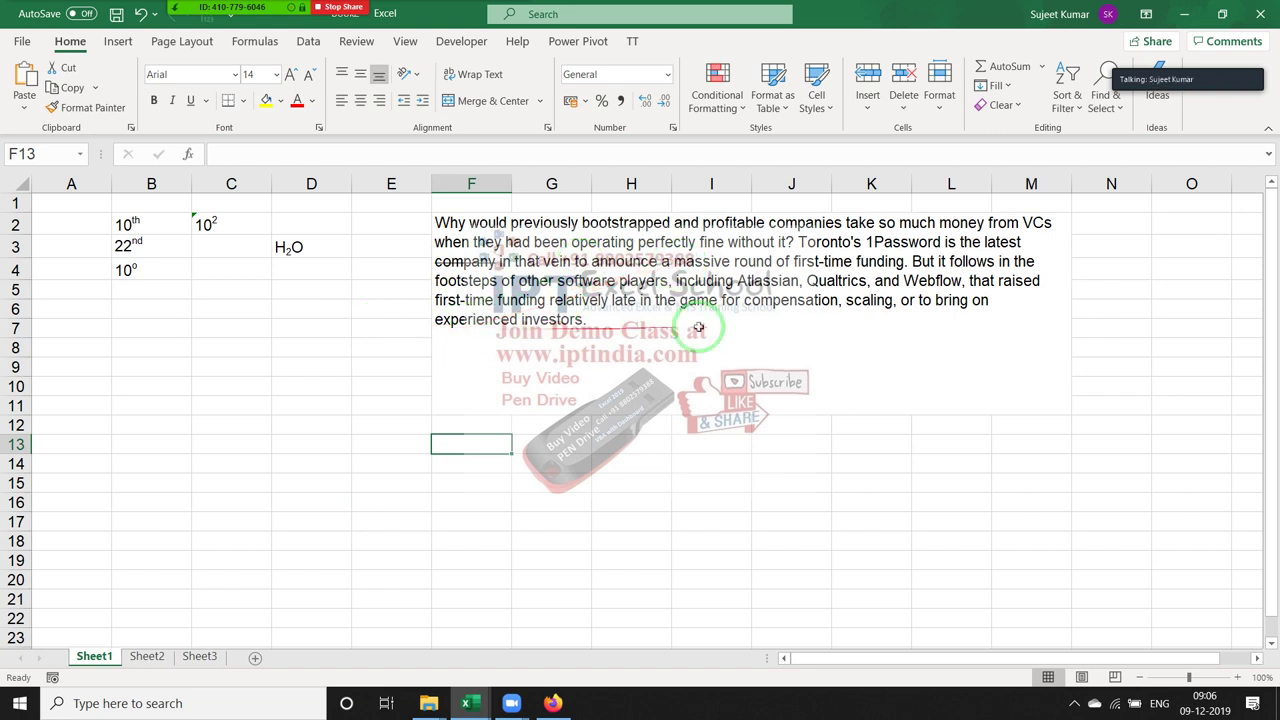
Strike through the word 'first-time' in the merged passage
click(792, 262)
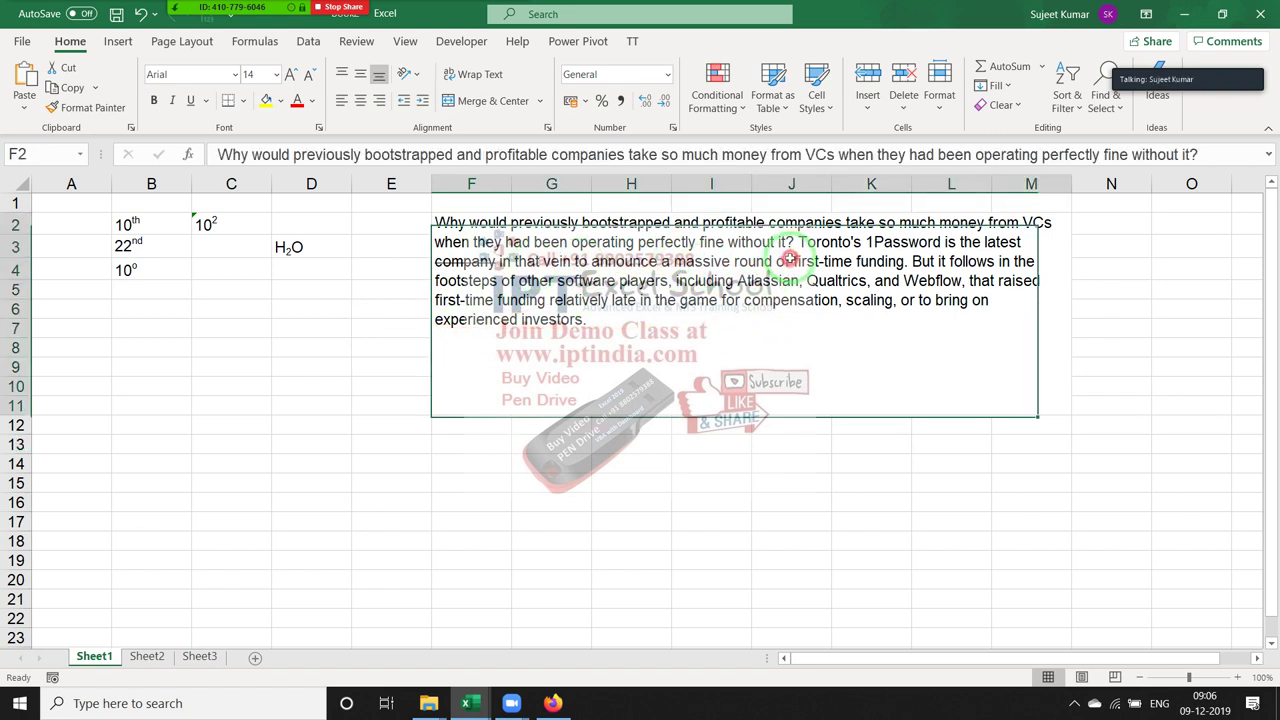
drag(793, 260, 850, 263)
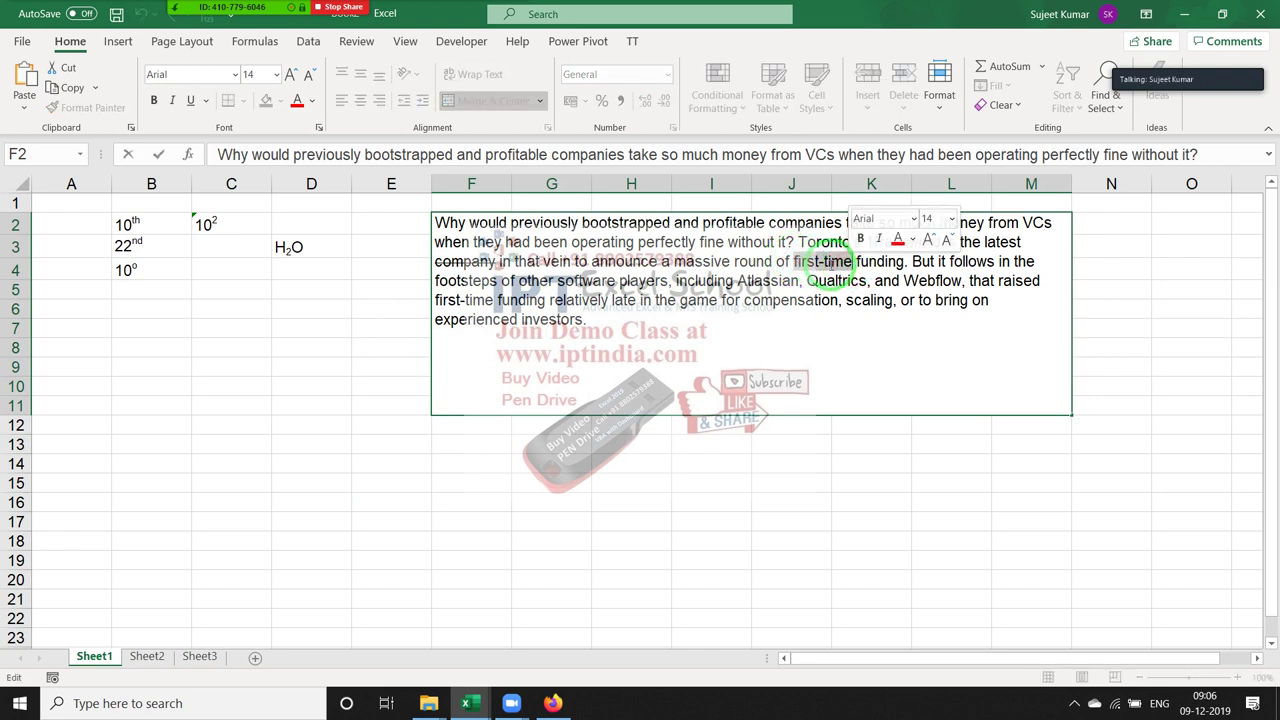
right_click(831, 265)
click(880, 410)
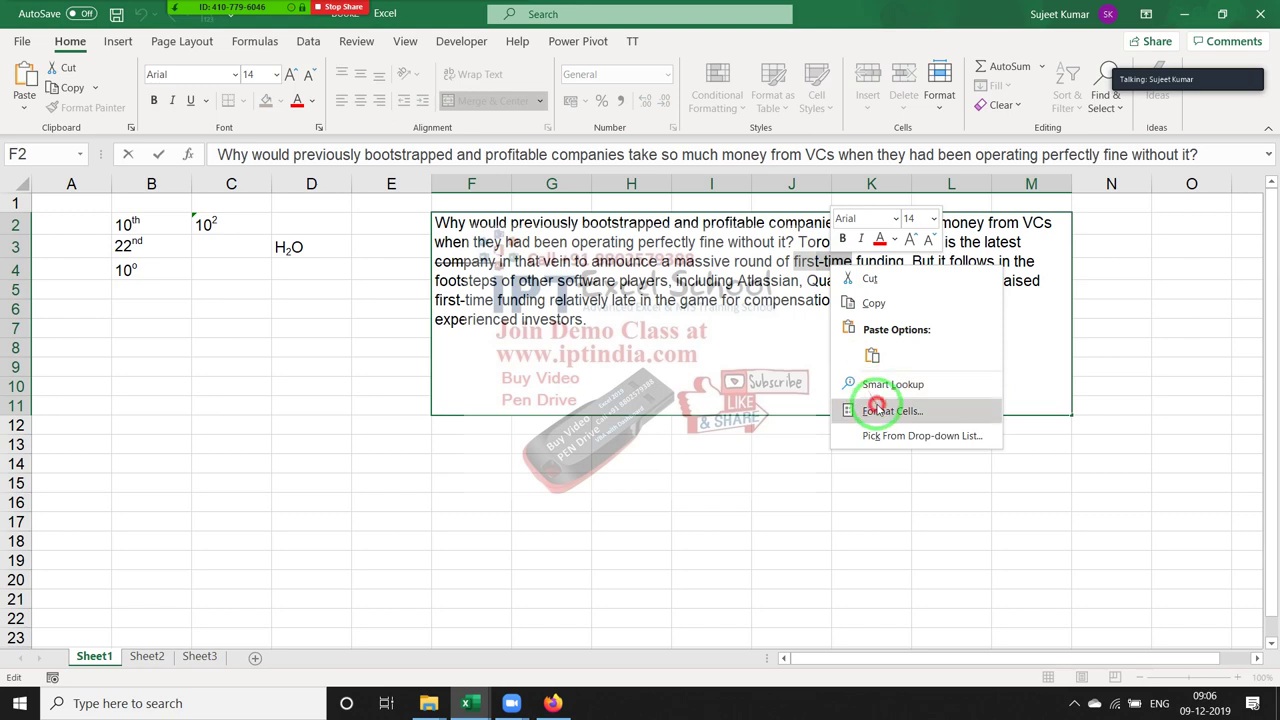
click(737, 410)
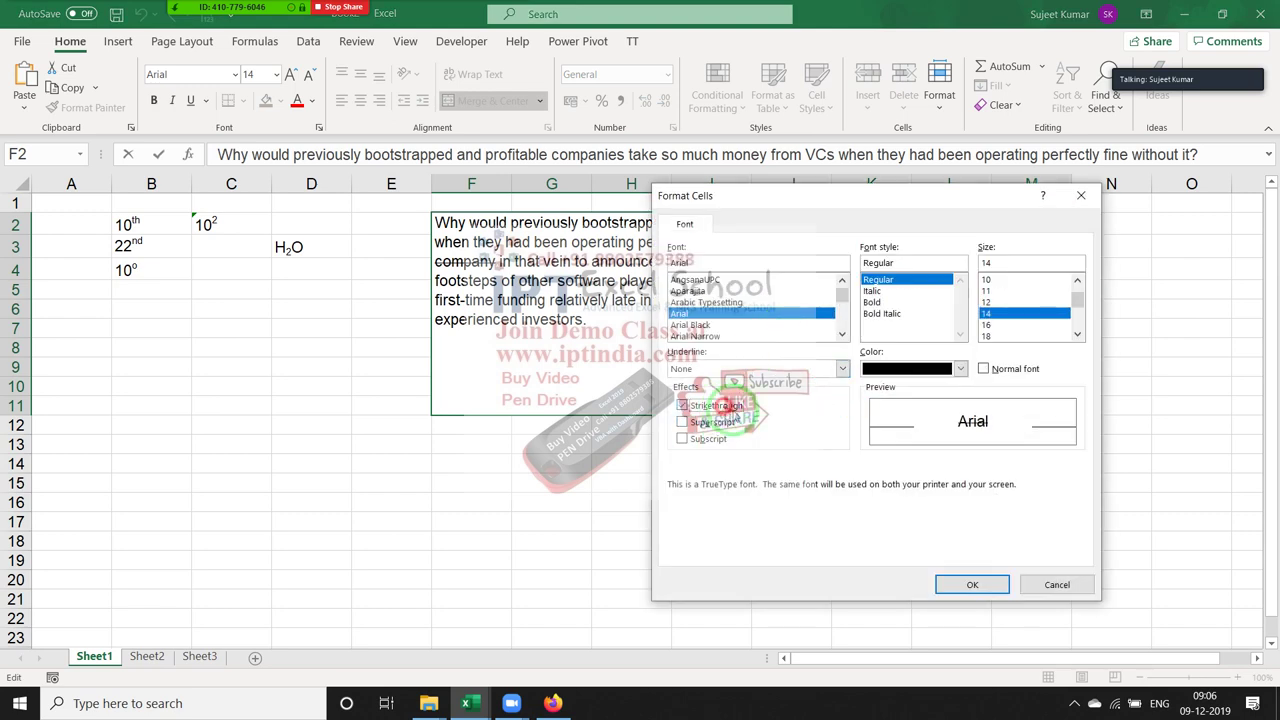
click(987, 589)
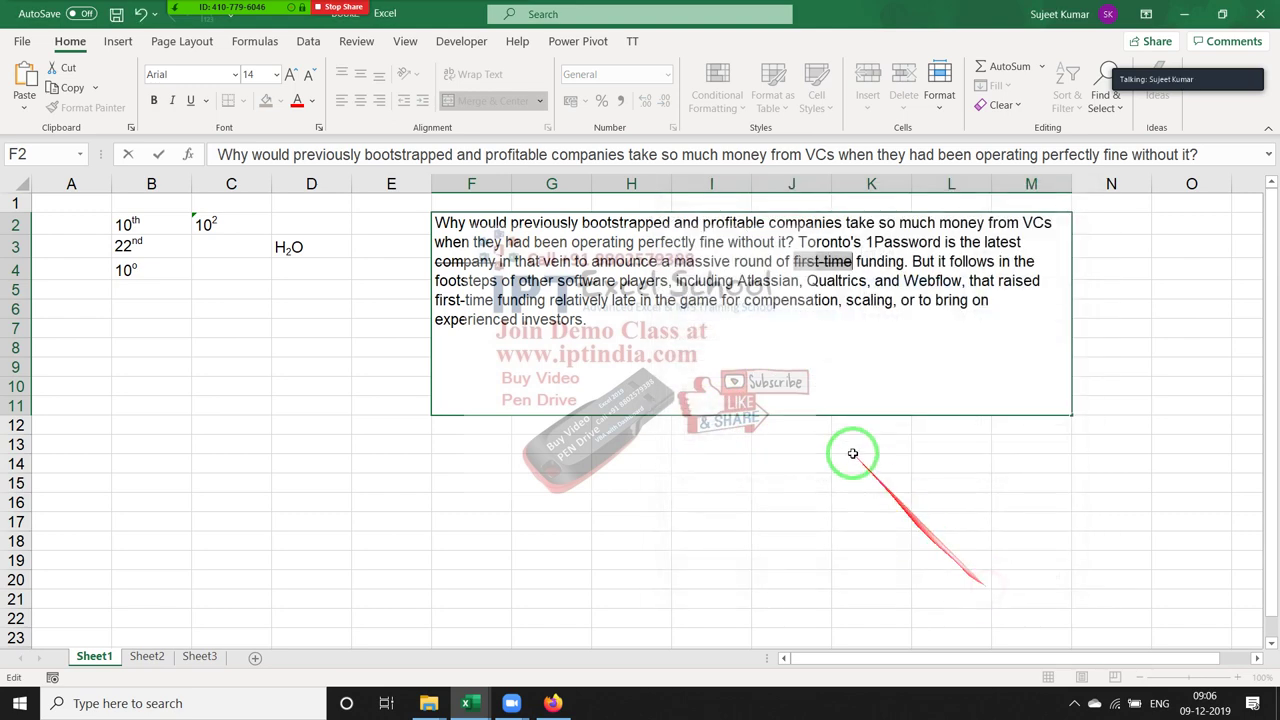
click(708, 465)
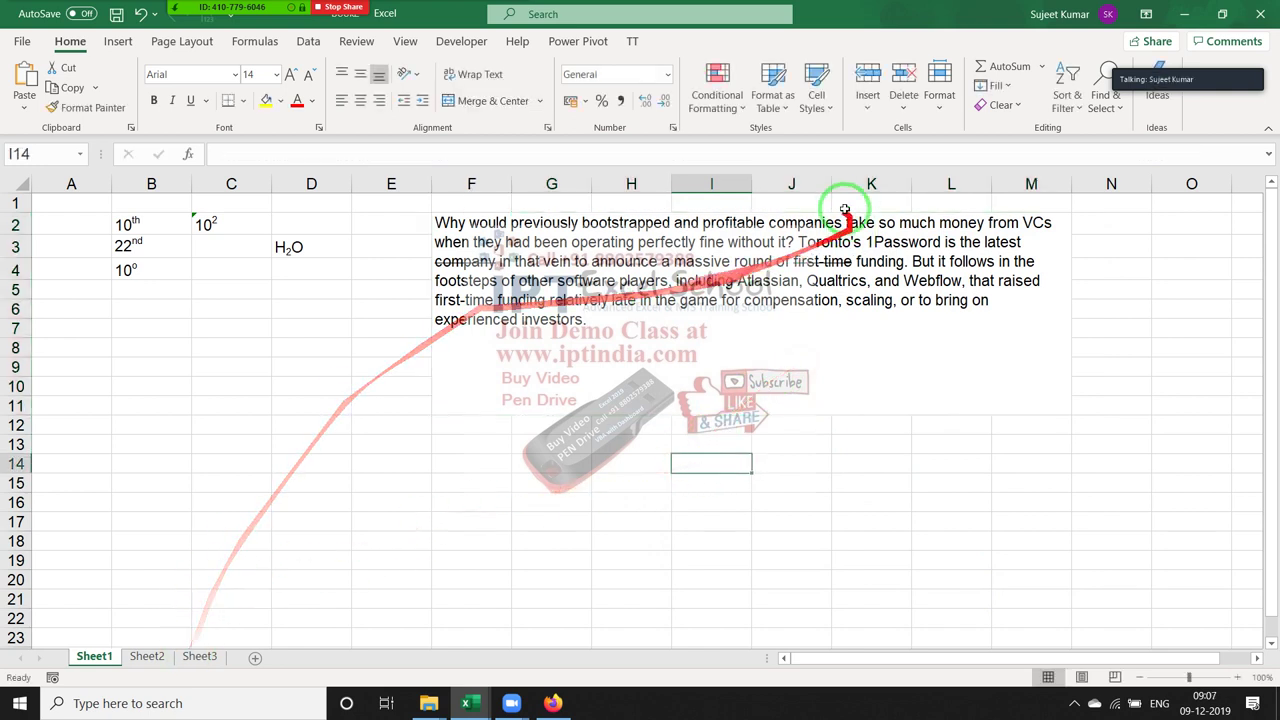
Switch to Sheet2 and undo the stray 85 entered in A1
click(145, 655)
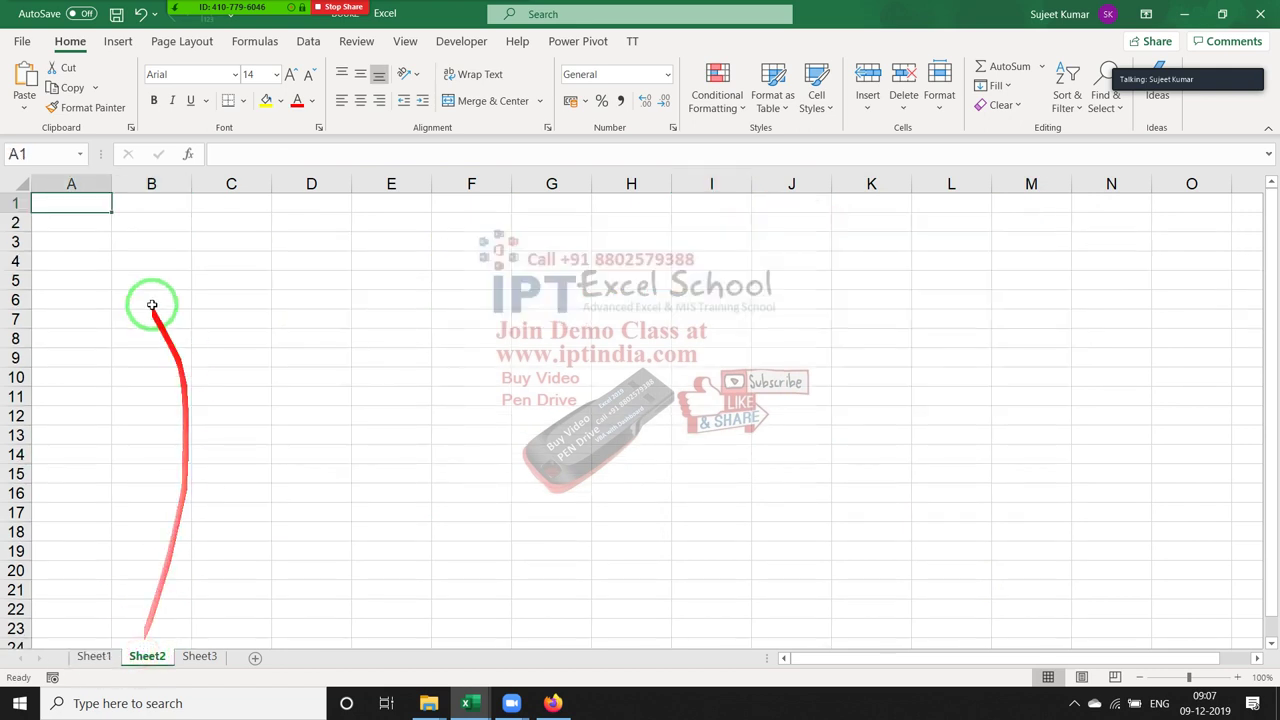
text(85)
key(Return)
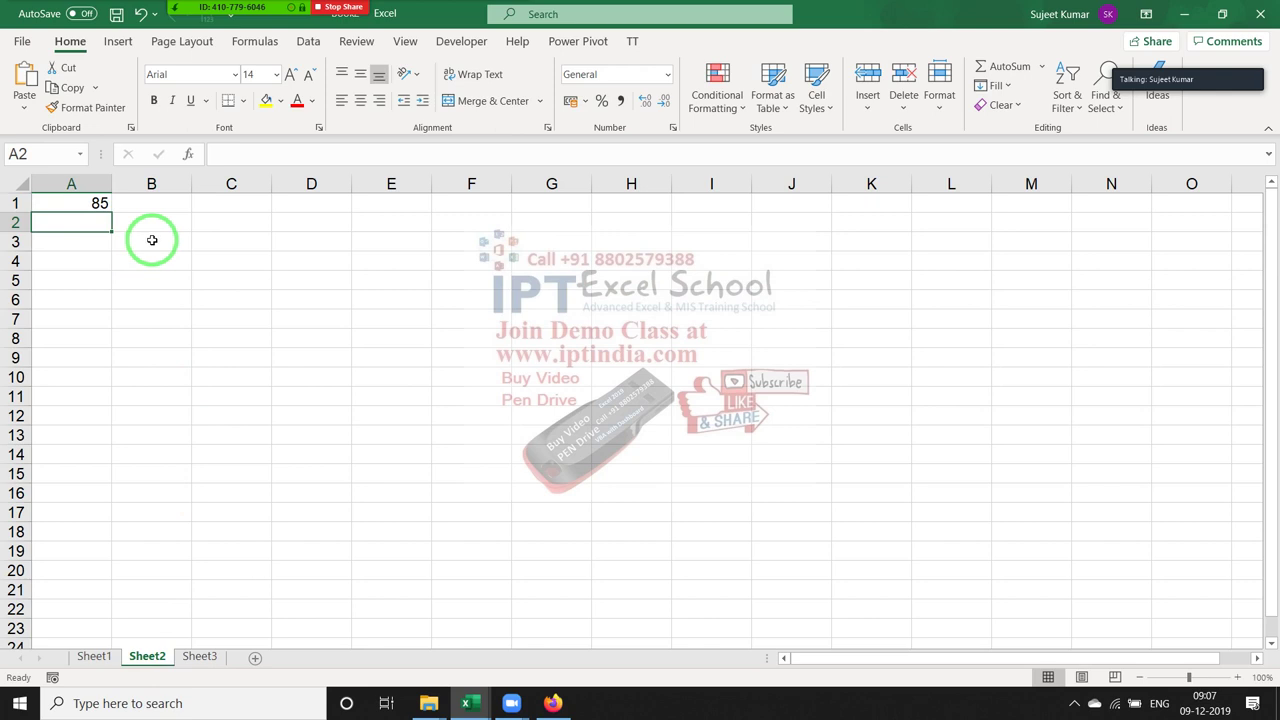
key(ctrl+z)
Enter the first numbers down column D from D1: 85, 25, 85, 4, 96
key(Right)
key(Right)
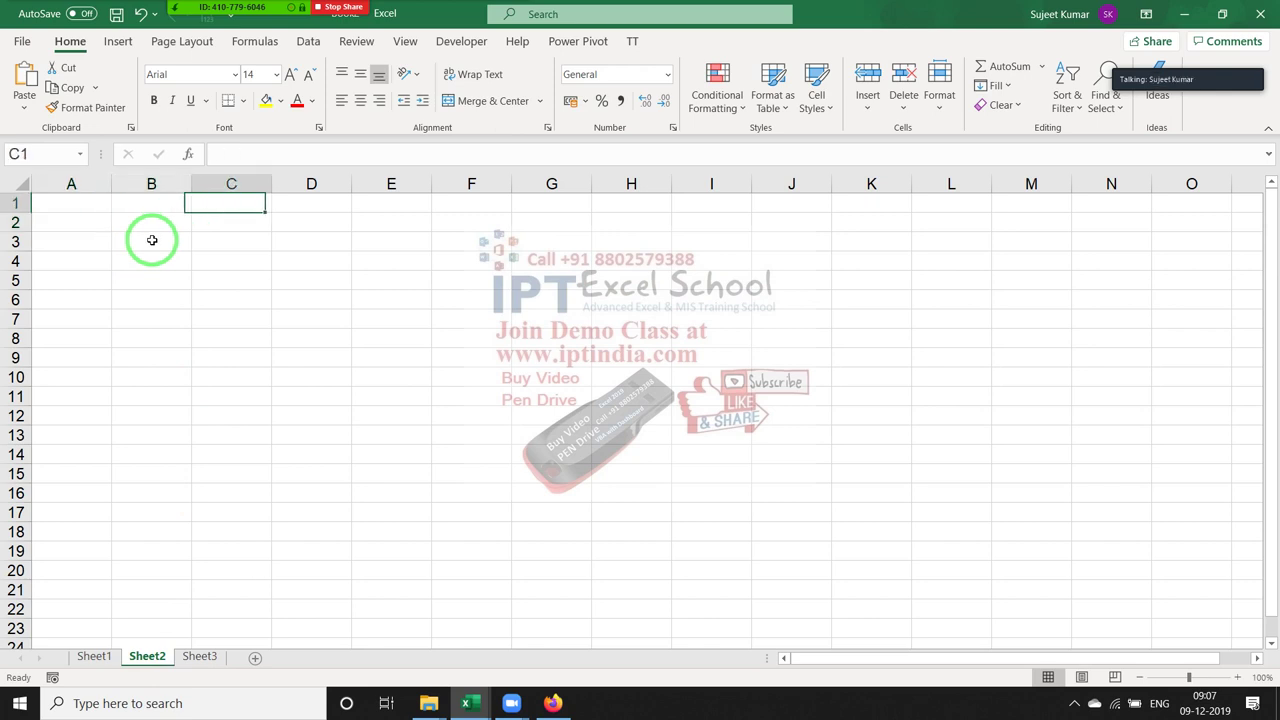
key(Right)
text(85)
key(Return)
text(25)
key(Return)
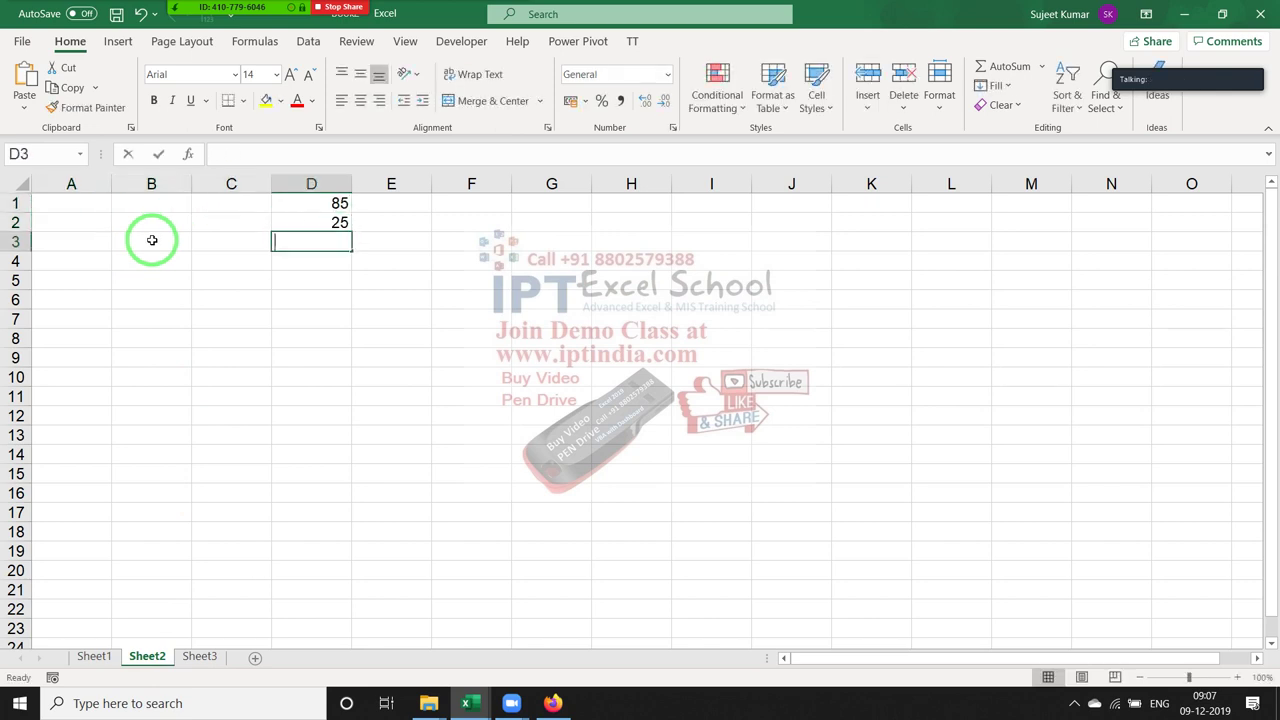
text(63)
key(Return)
text(85)
key(Return)
text(4)
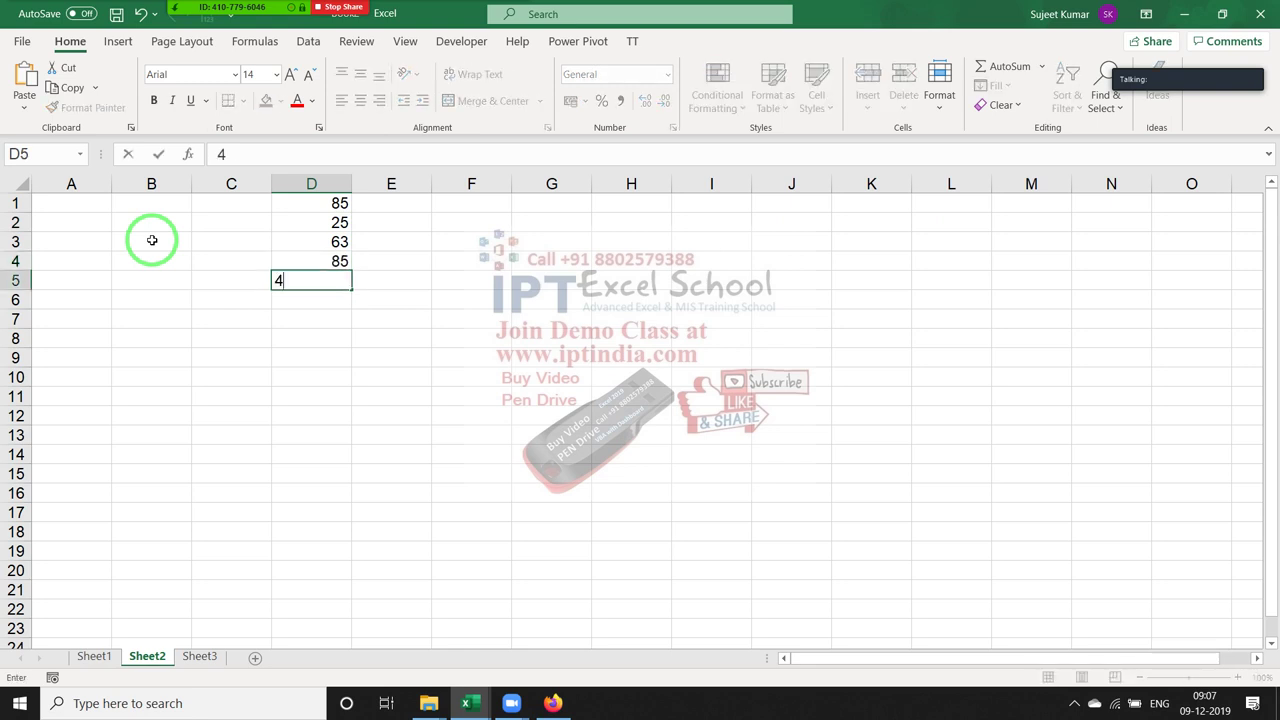
key(Return)
text(96)
key(Return)
Continue the column D list with 74, 65, 12, 36, 15 and 8
text(74)
key(Return)
text(65)
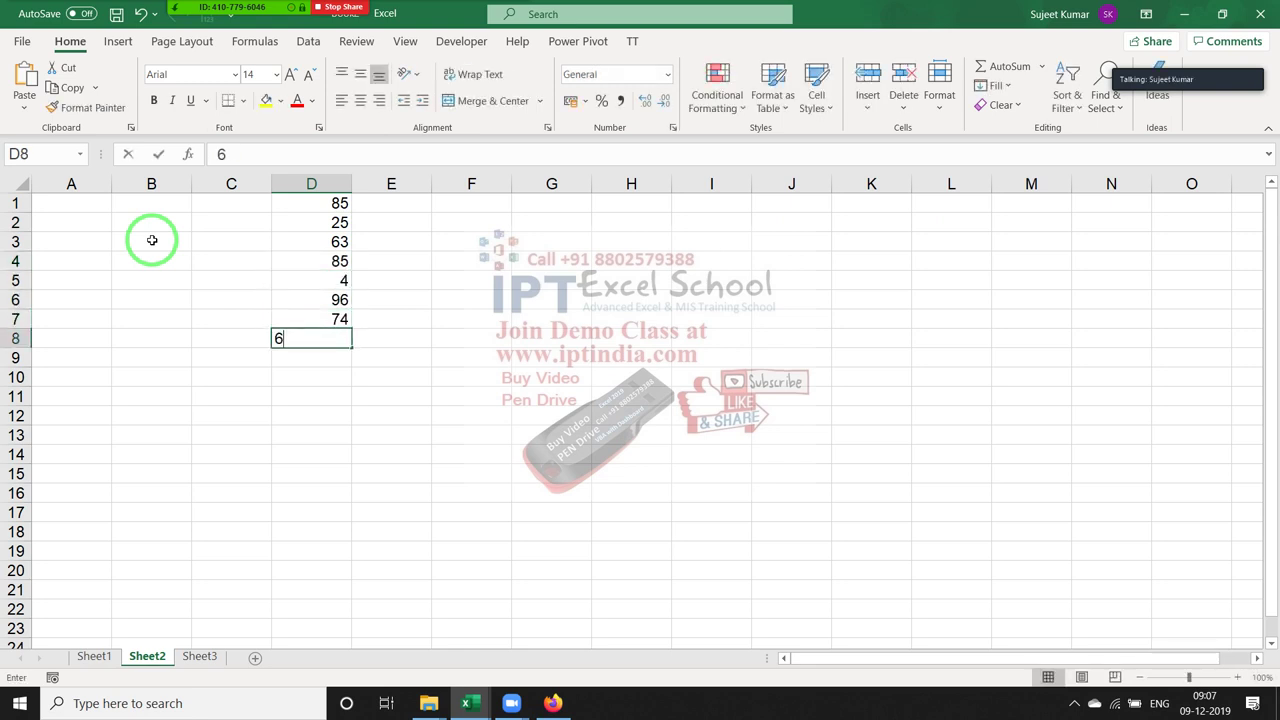
key(Return)
key(Return)
text(12)
key(Return)
text(3)
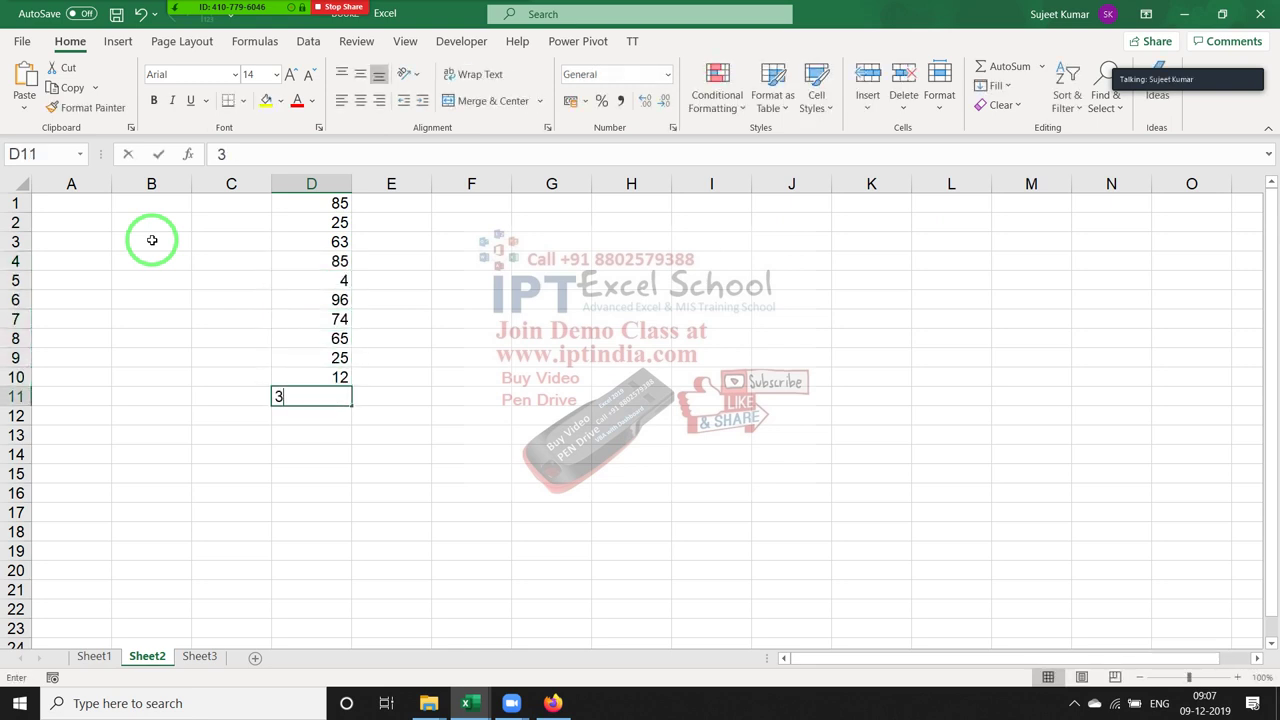
text(6)
key(Return)
text(15)
key(Return)
text(5)
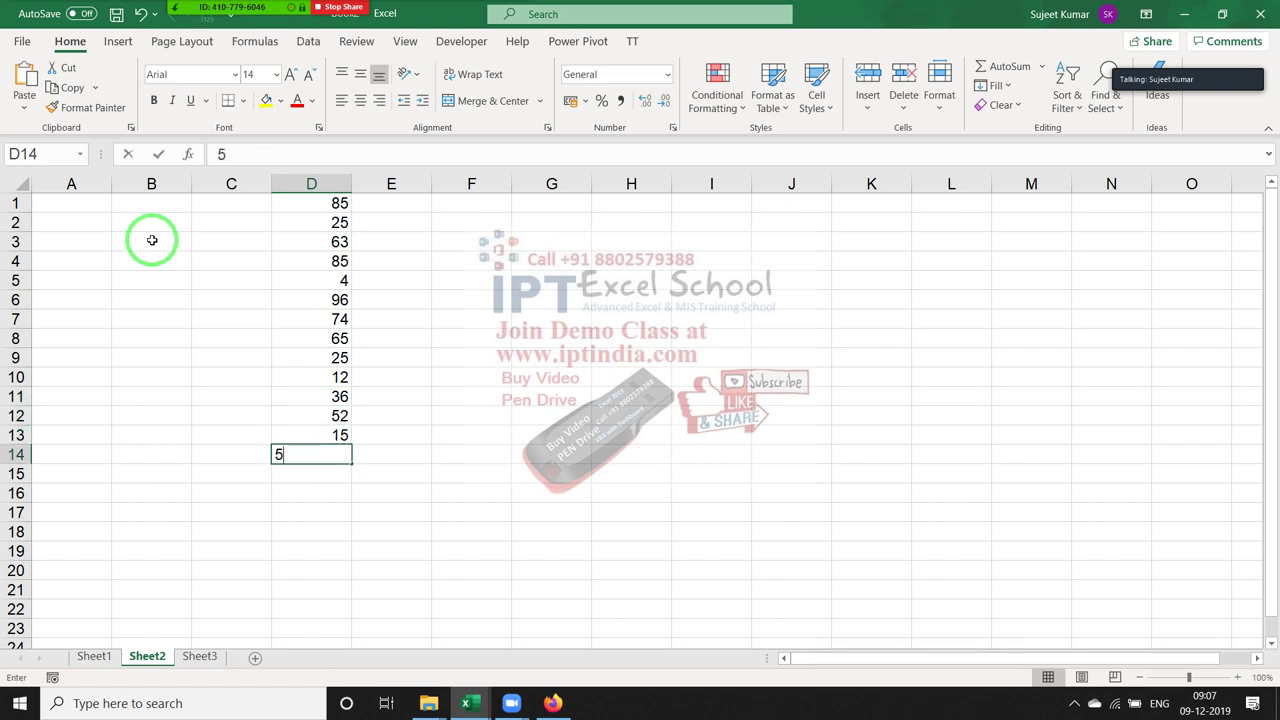
text(6)
key(Return)
text(85)
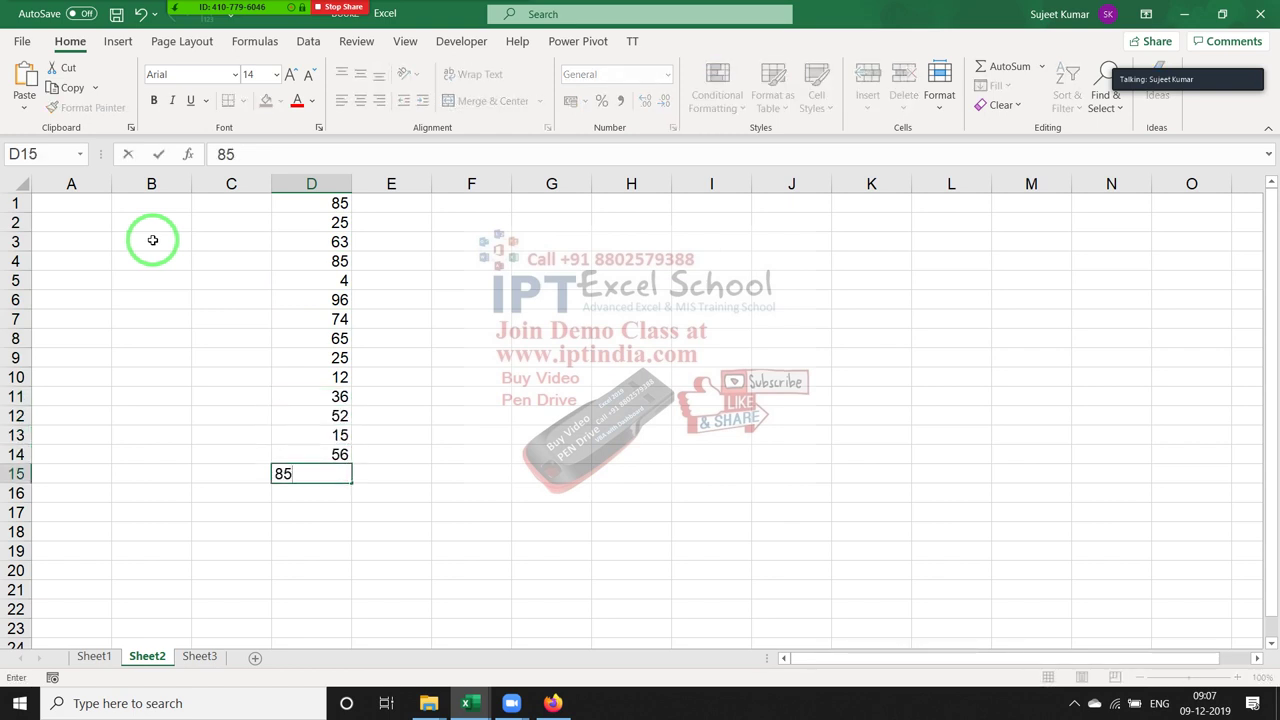
click(196, 316)
Widen column D slightly and select cell D7, which holds 74
double_click(351, 184)
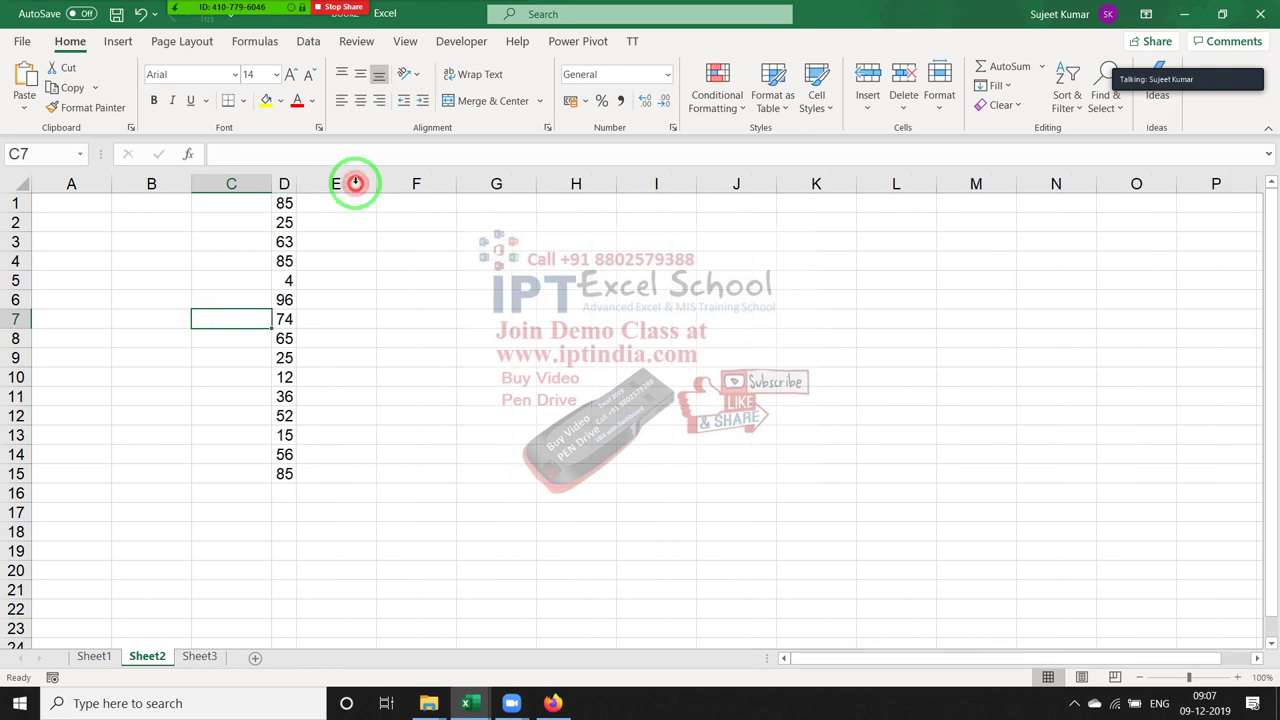
drag(297, 186, 310, 190)
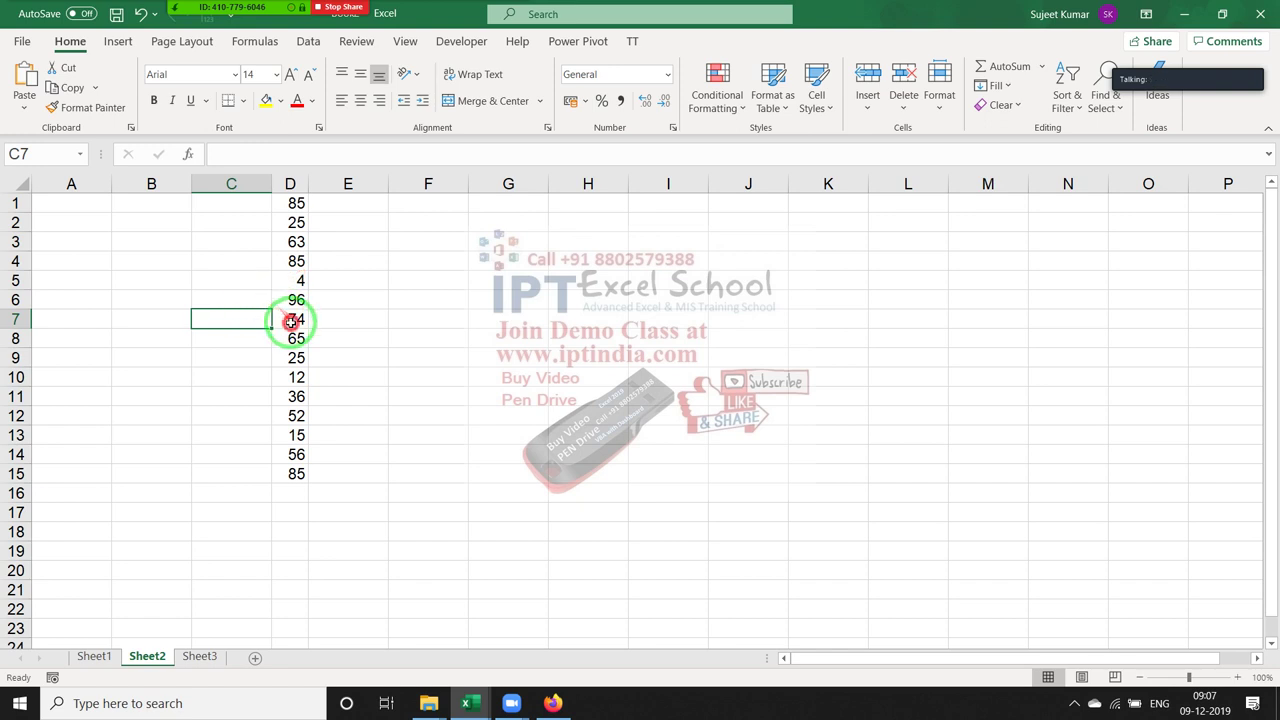
click(290, 321)
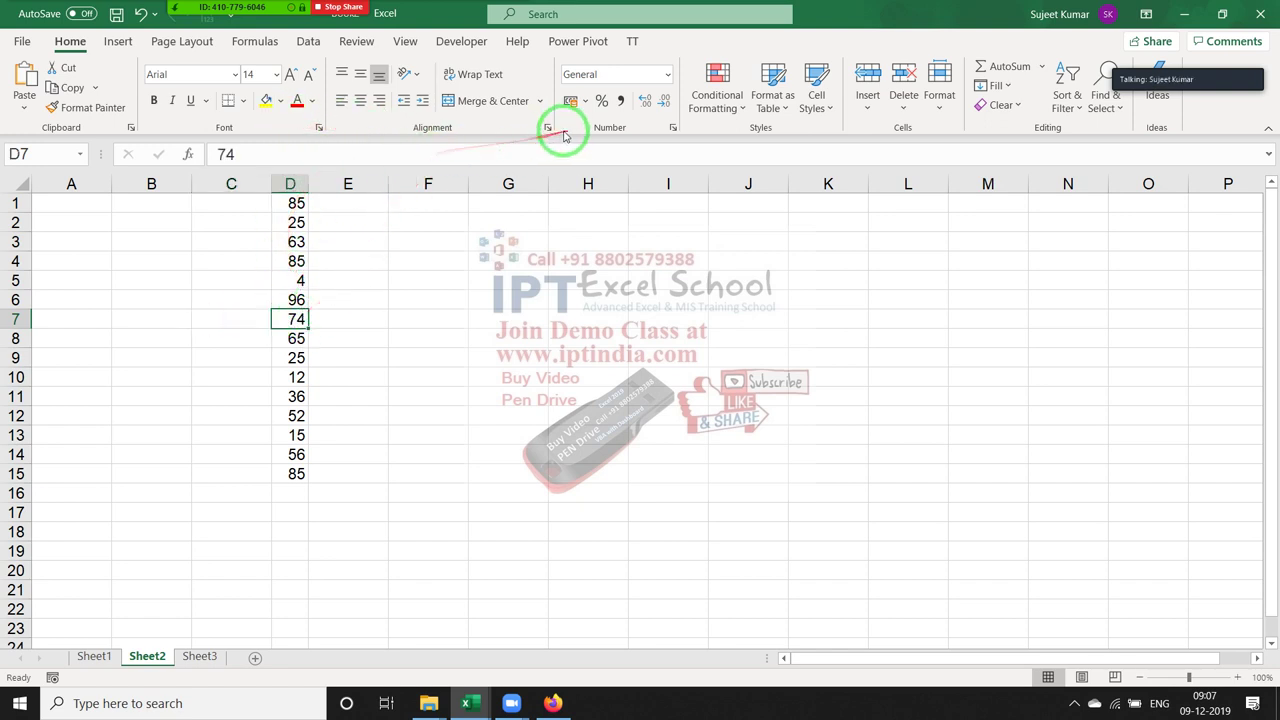
Cross out D7 with a thick red diagonal X border
click(319, 127)
click(630, 50)
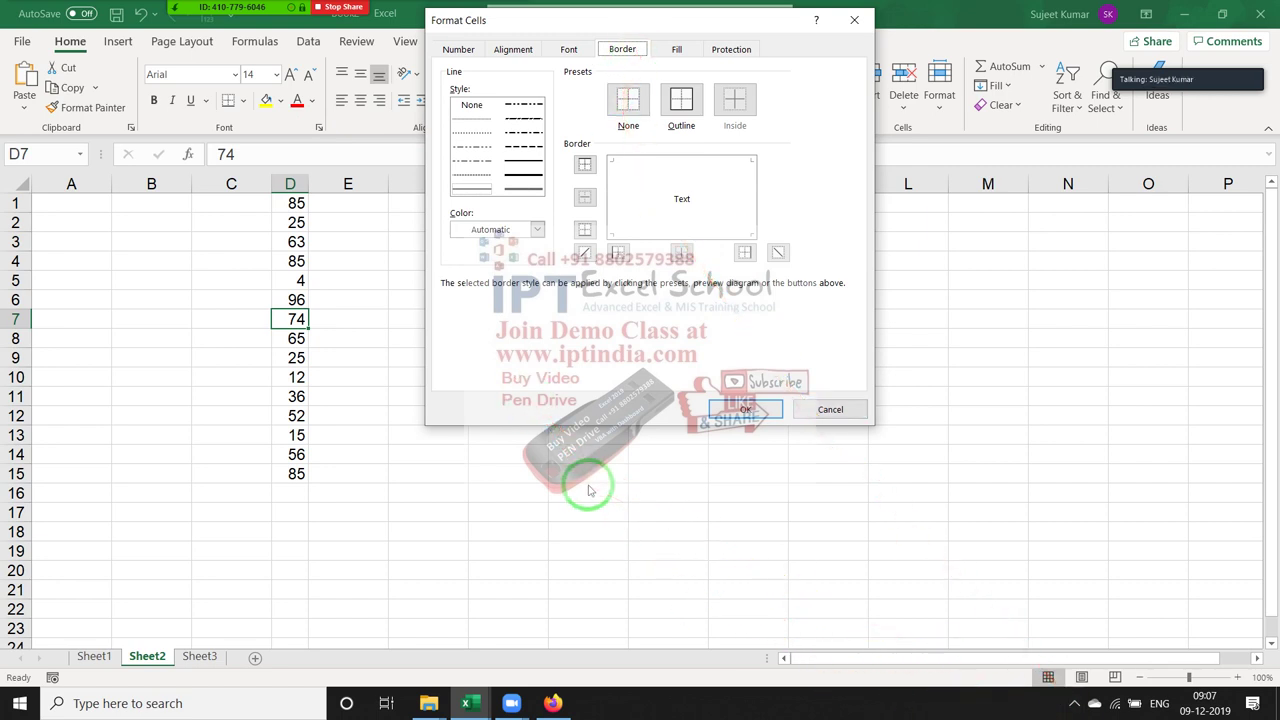
click(524, 177)
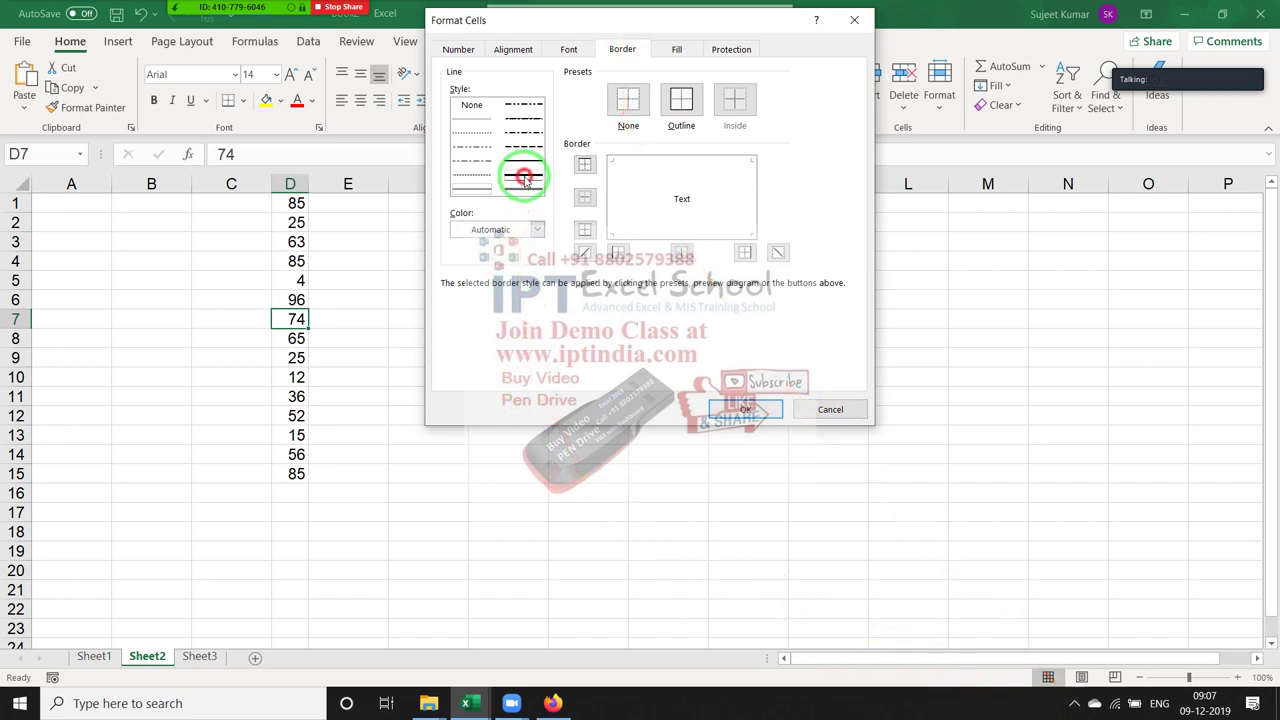
click(584, 254)
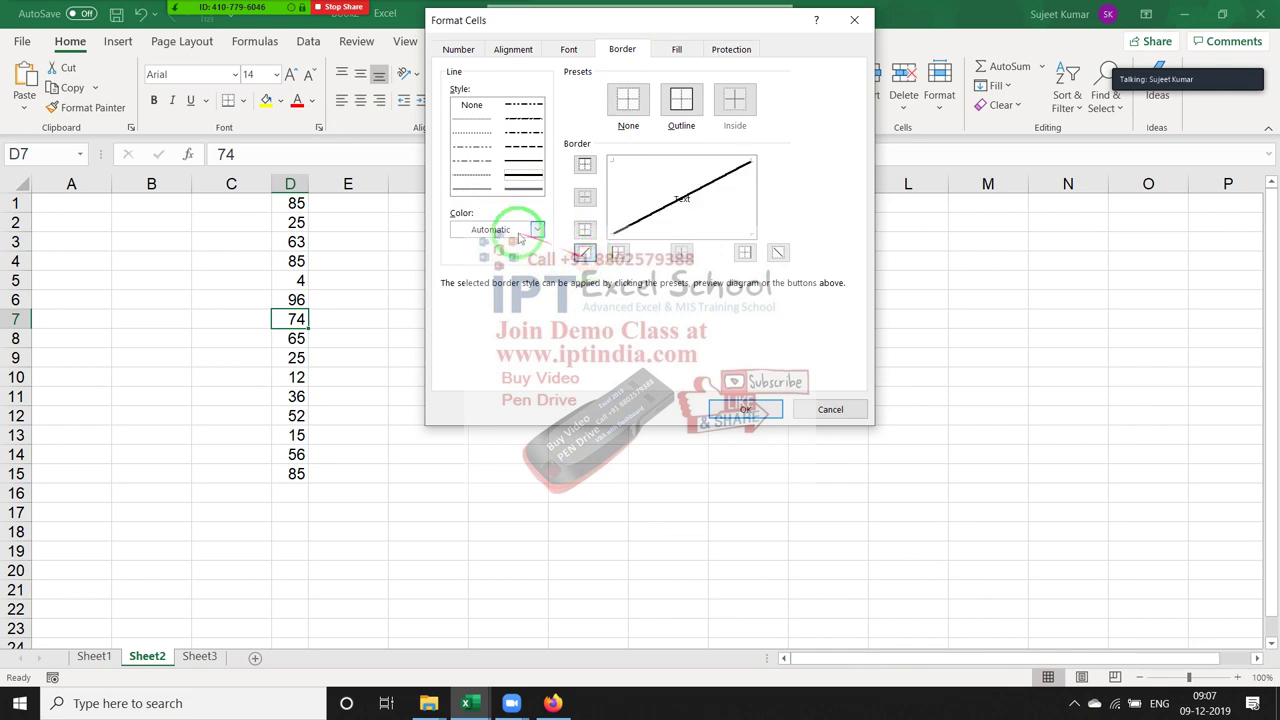
click(508, 230)
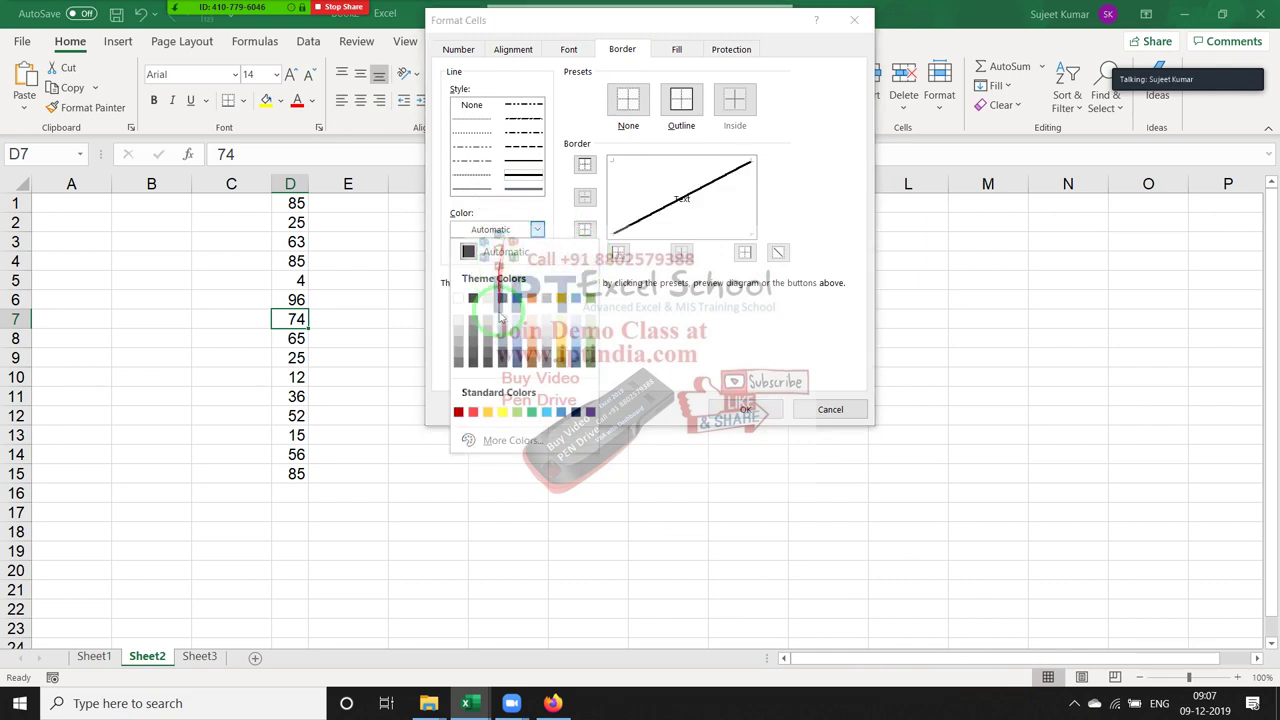
click(474, 404)
click(584, 254)
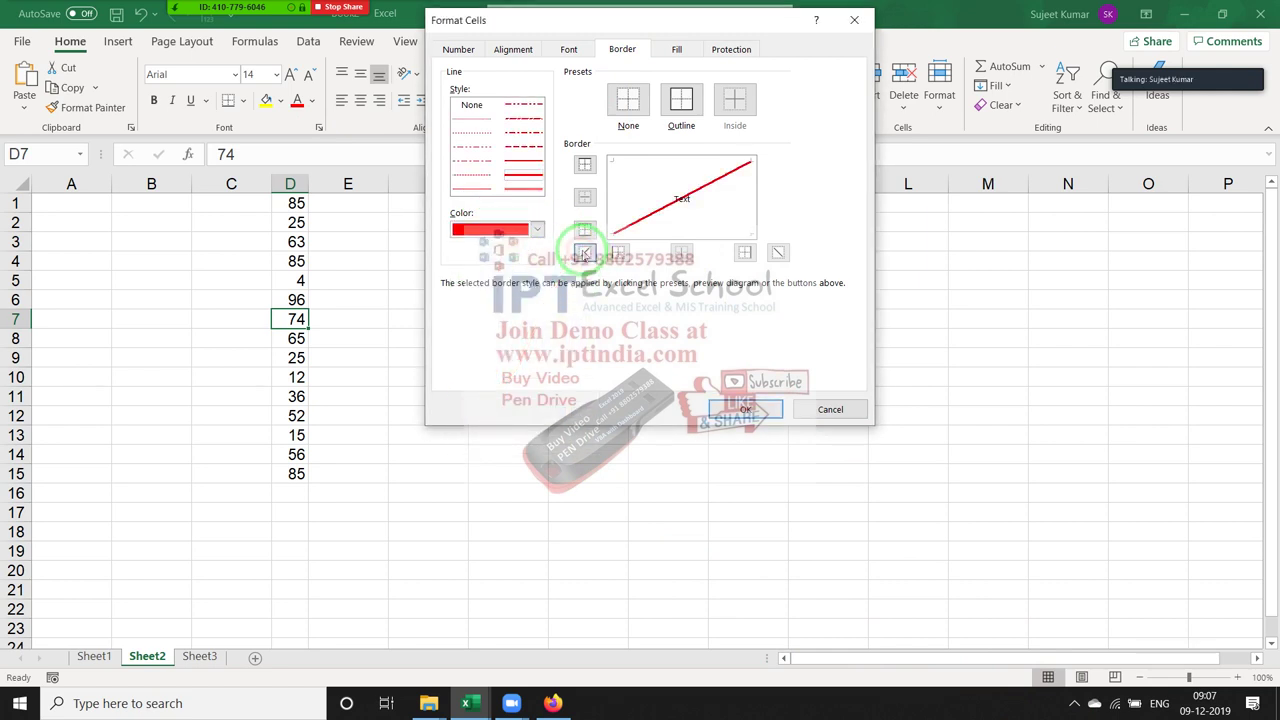
click(778, 254)
click(744, 409)
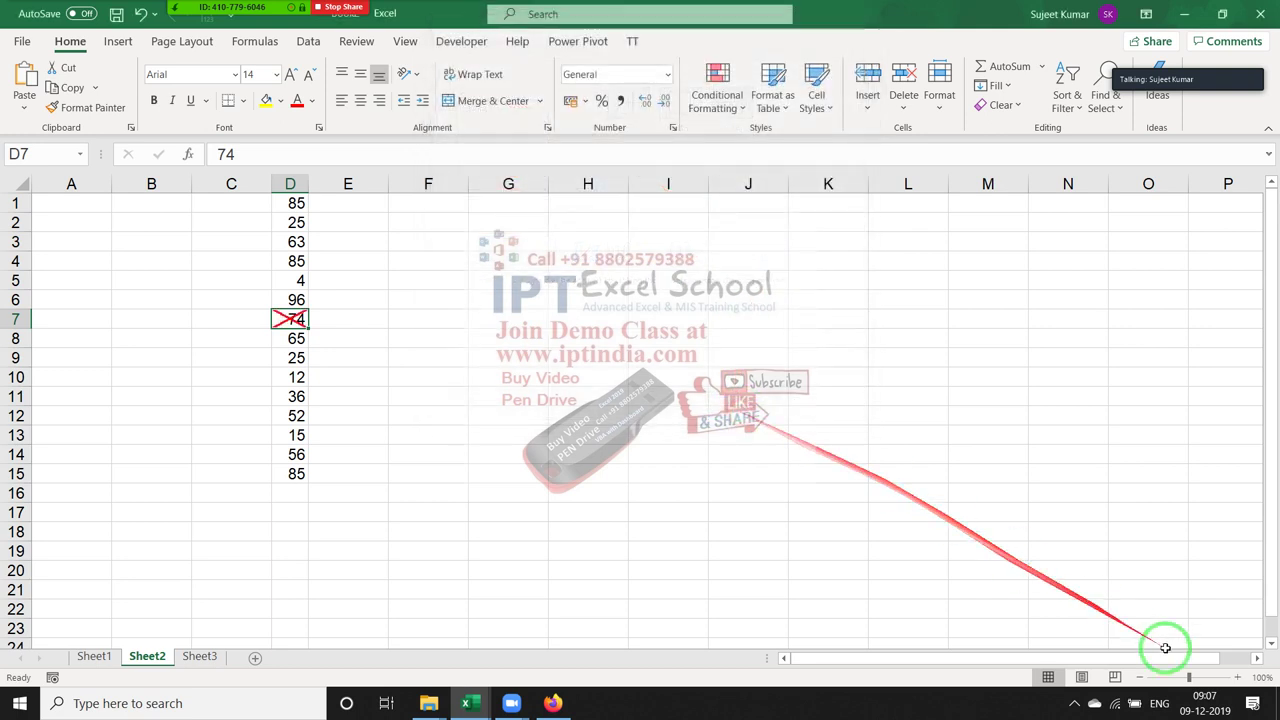
click(1075, 703)
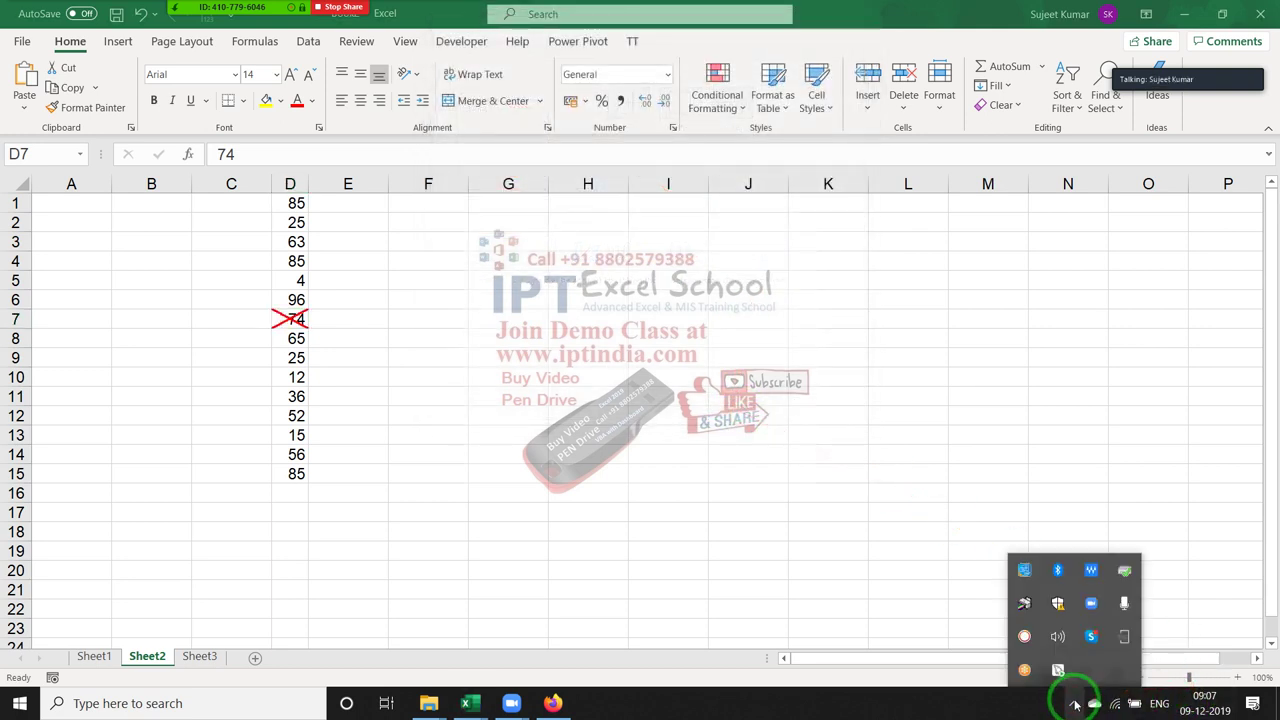
click(1075, 703)
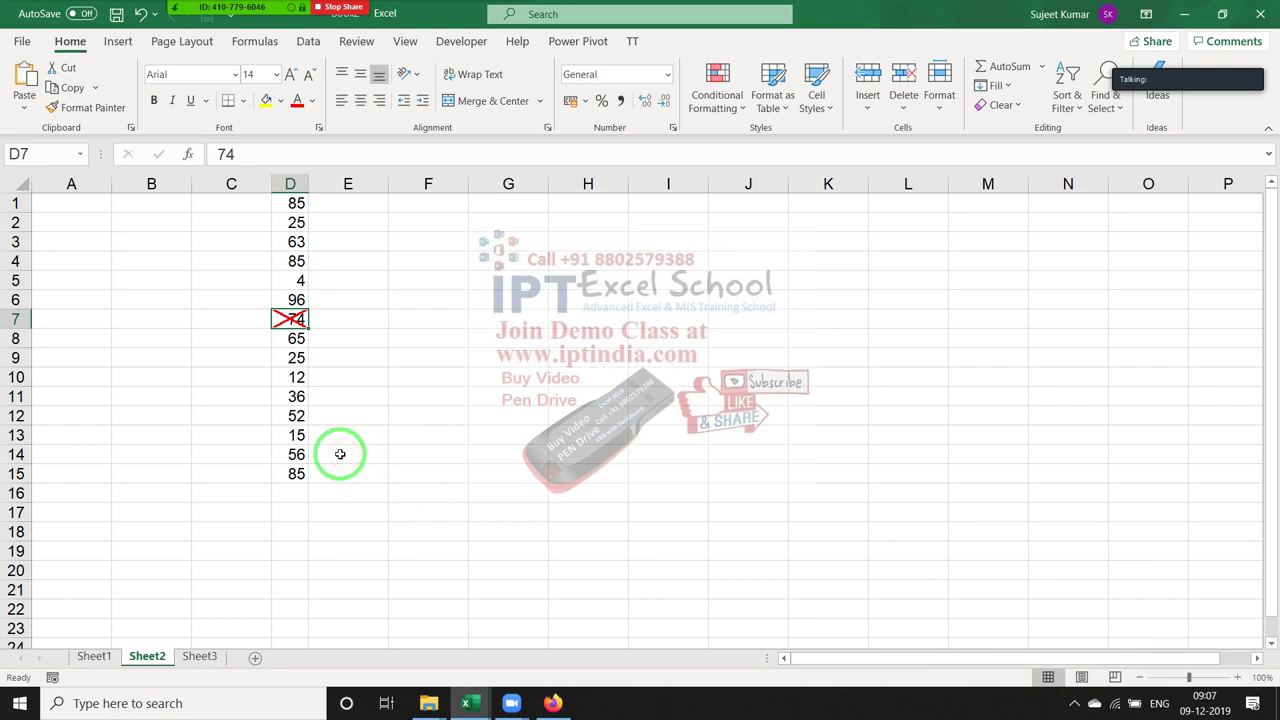
Give D11, D14 and D2 the same red X, then select D4
click(290, 396)
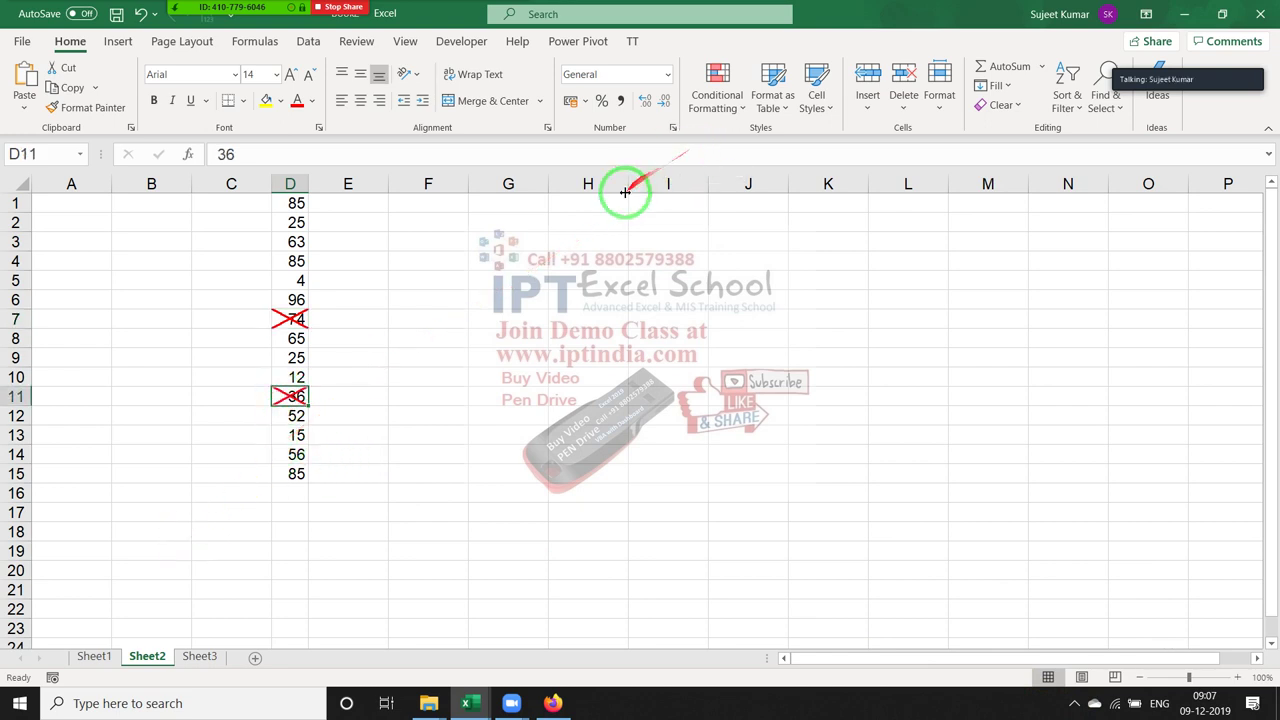
click(284, 458)
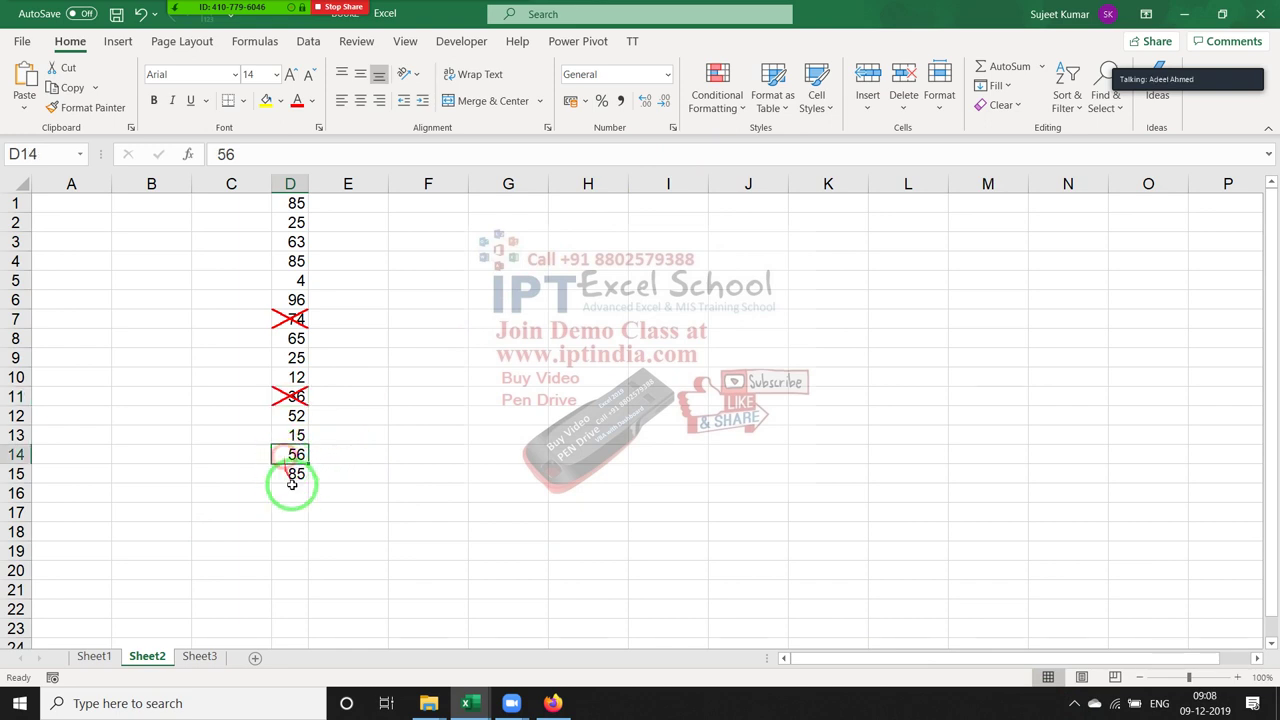
click(290, 224)
click(432, 277)
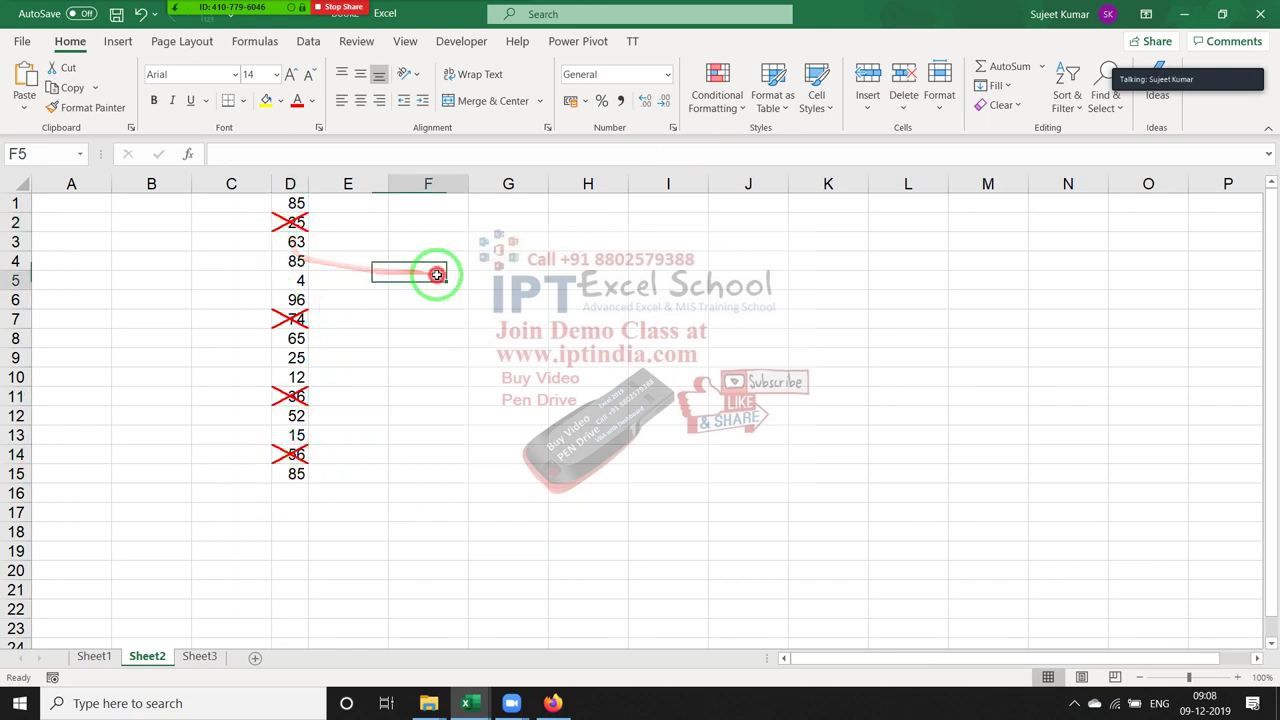
click(282, 260)
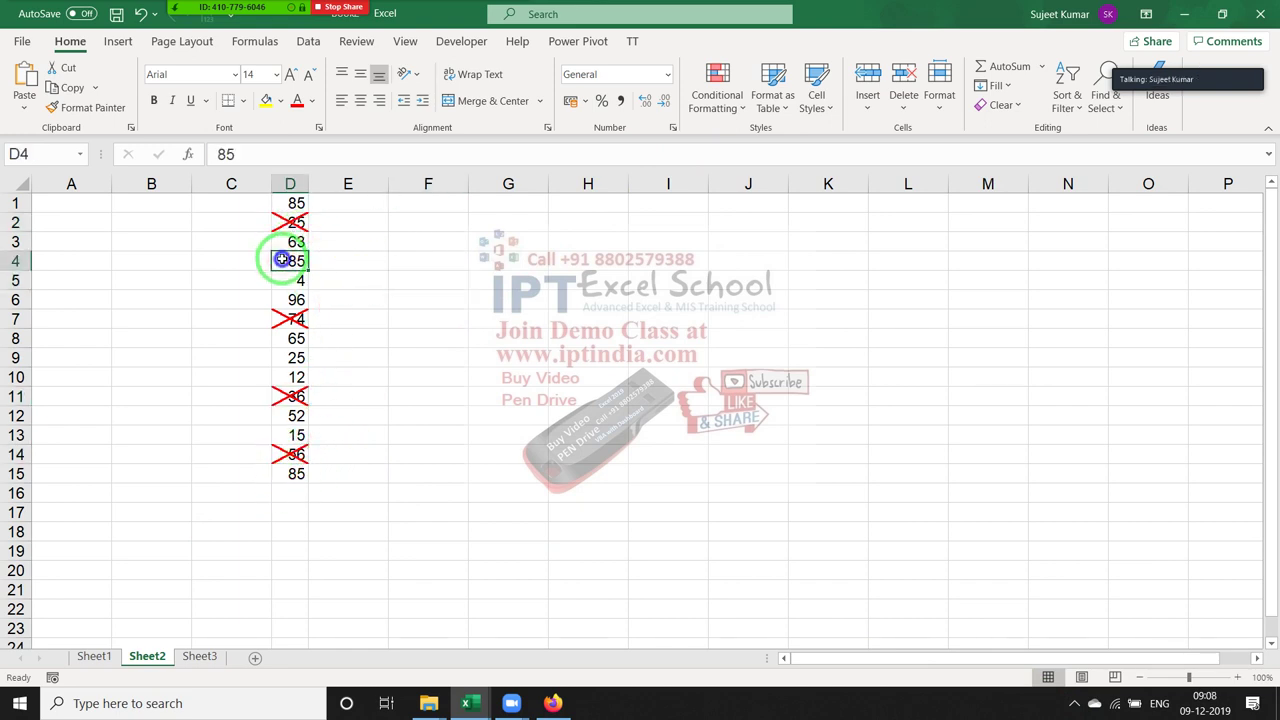
right_click(282, 260)
Give D4, holding 85, a single green upward diagonal border line
click(384, 578)
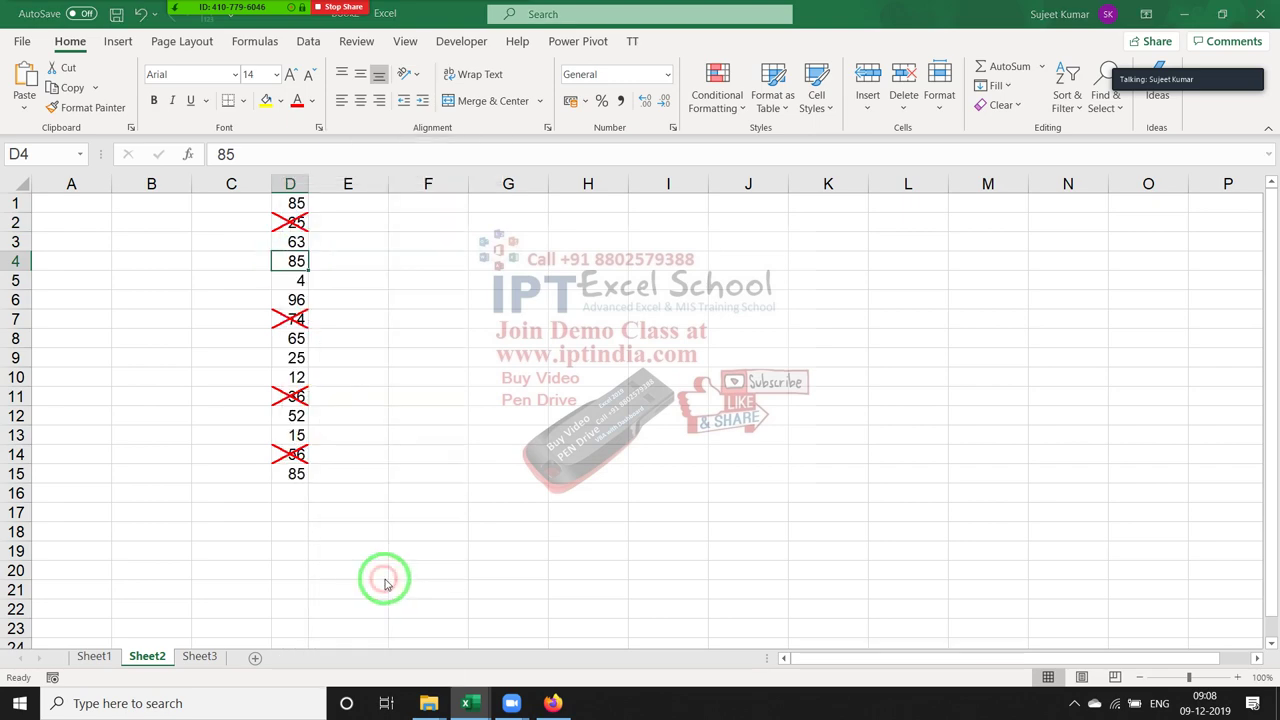
drag(466, 273, 874, 195)
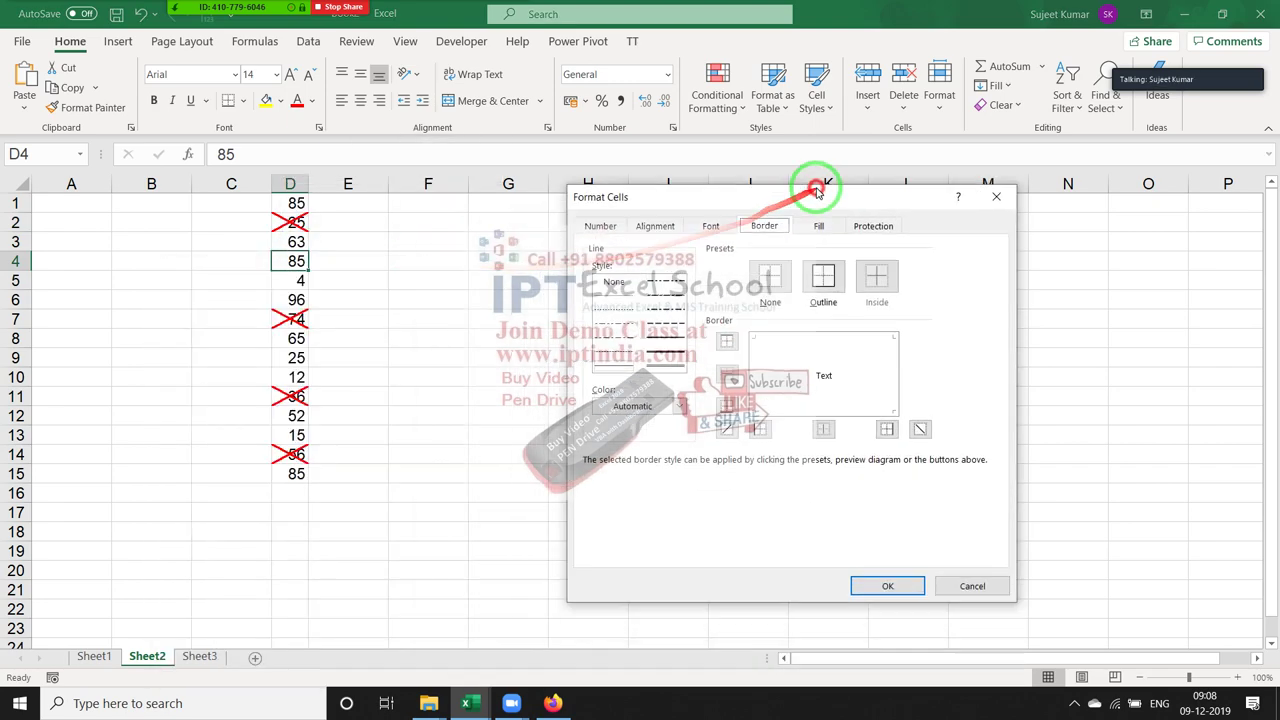
click(651, 407)
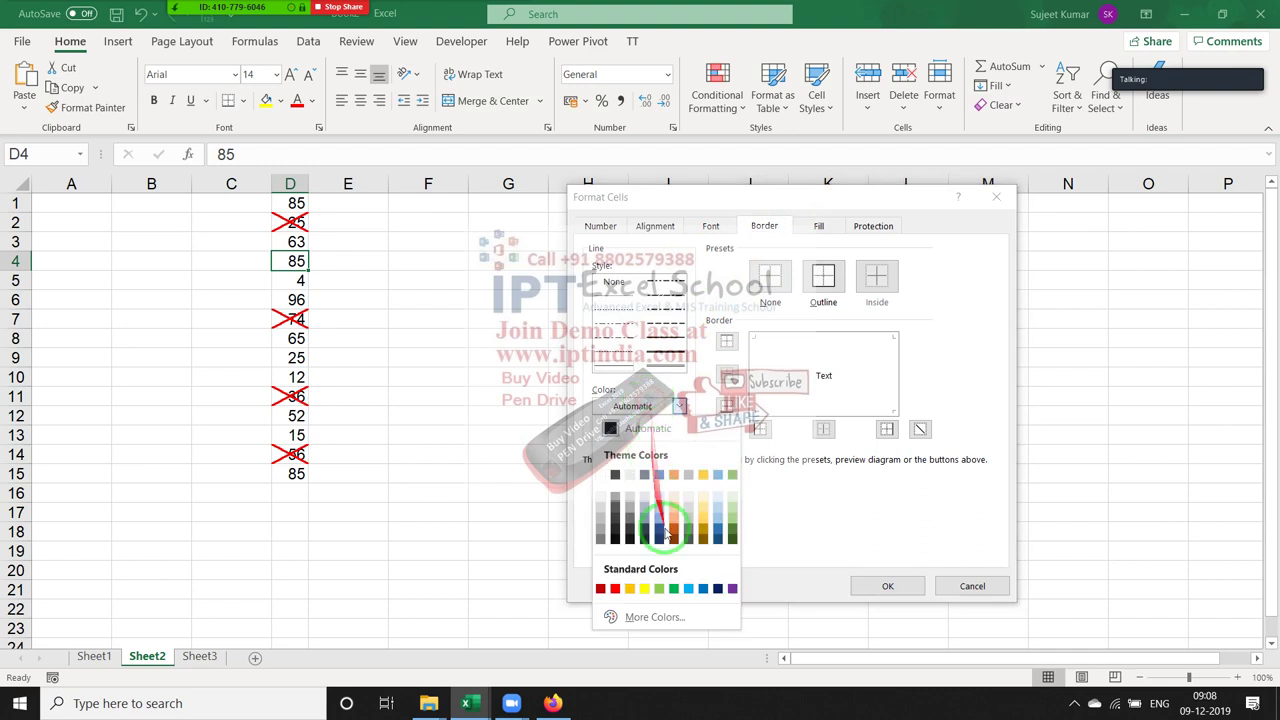
click(661, 590)
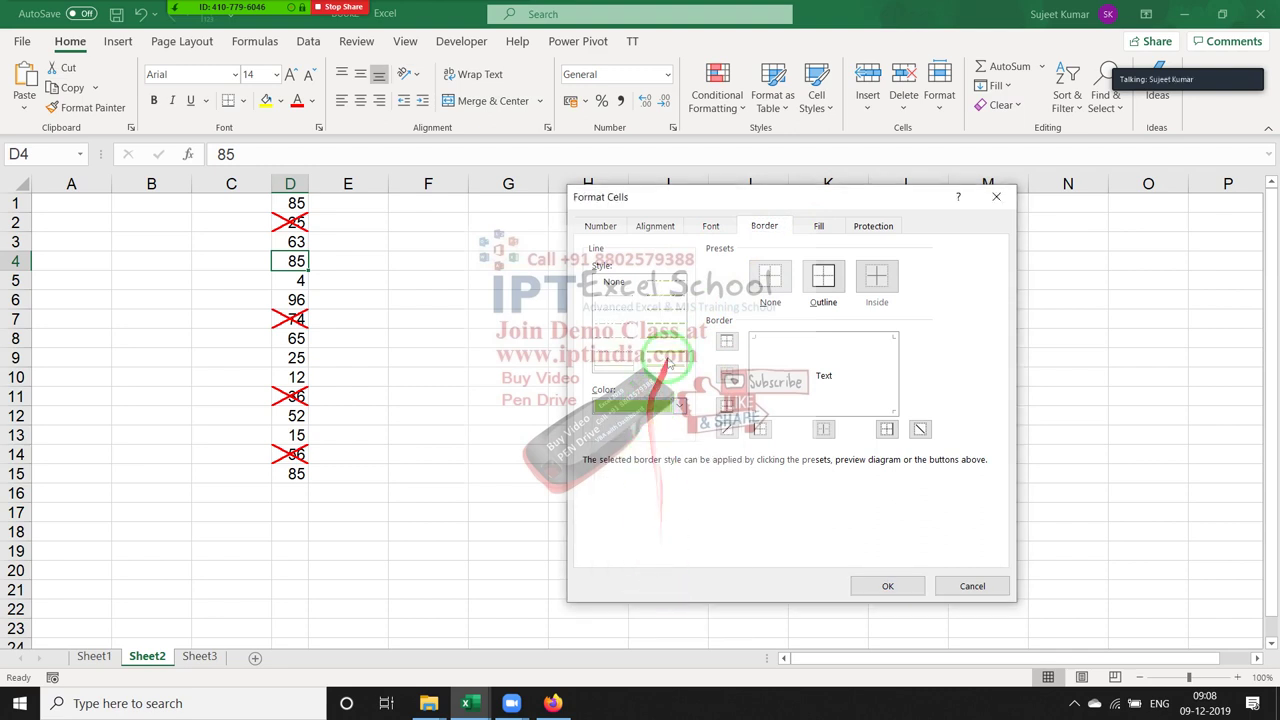
click(757, 433)
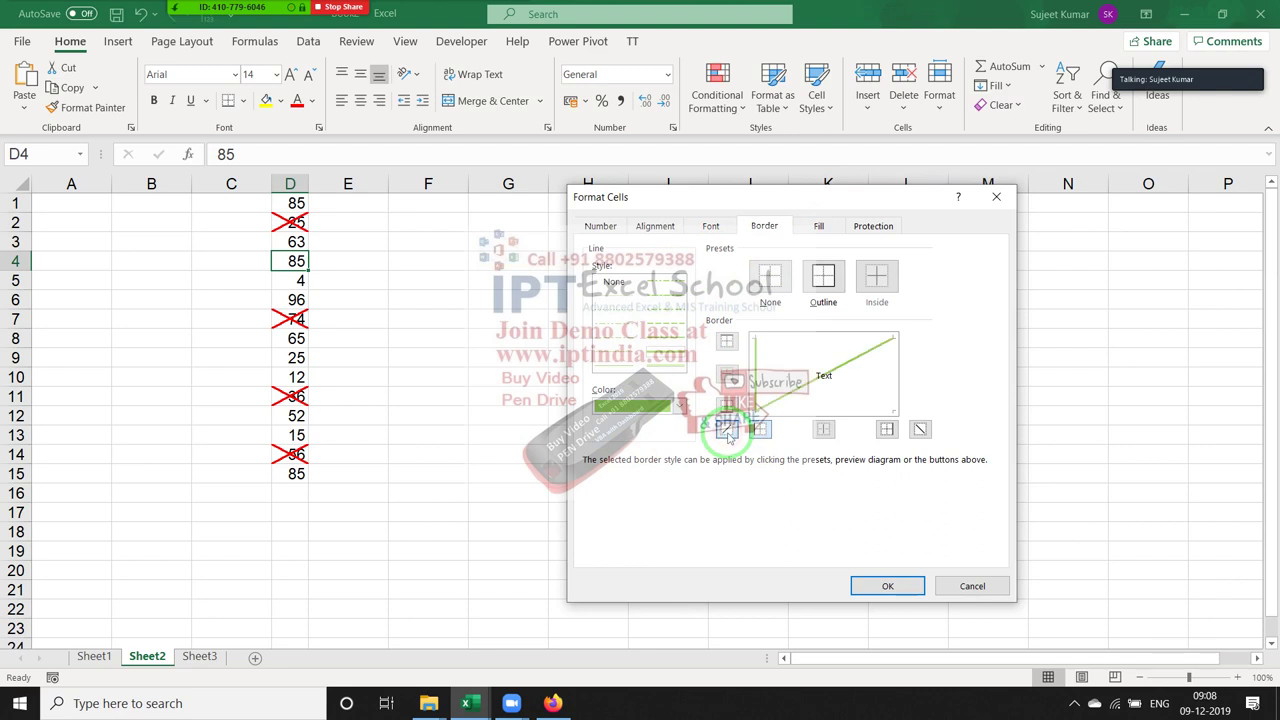
click(884, 586)
click(578, 455)
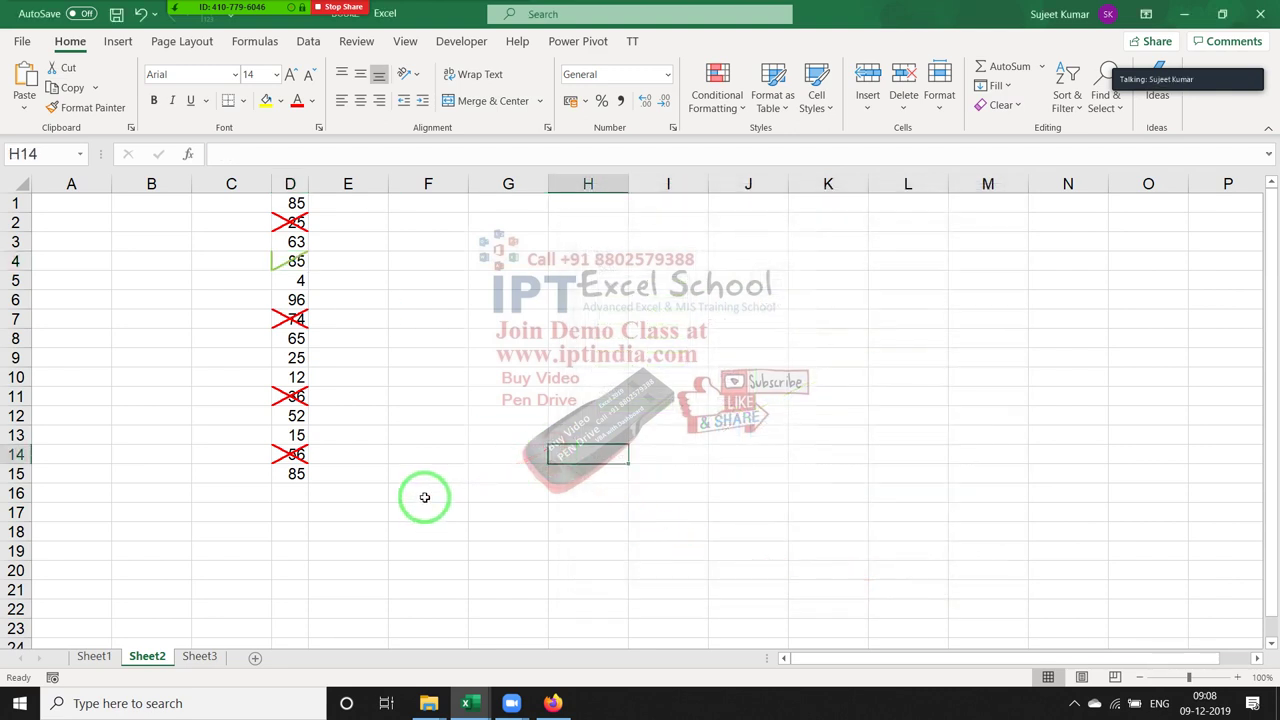
mouse_move(293, 205)
mouse_down()
mouse_move(280, 413)
mouse_move(291, 465)
mouse_up()
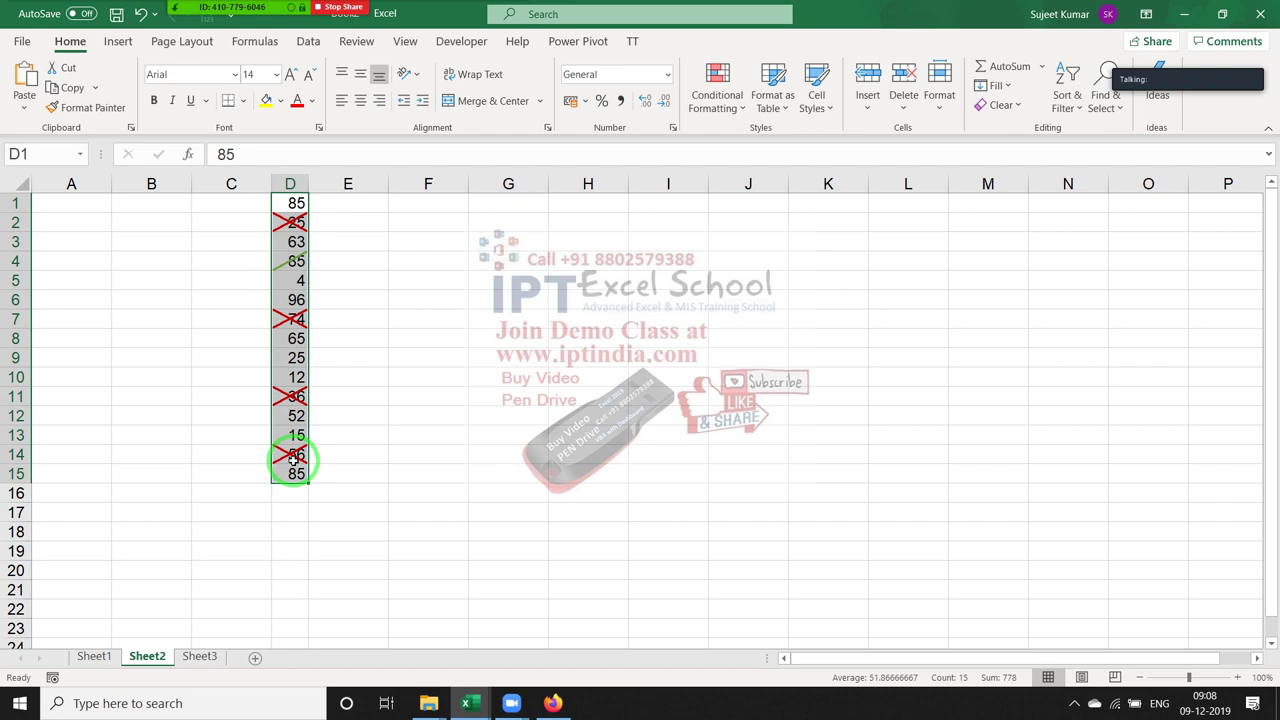
Enter P in E1 and look for Wingdings 2 in the font list
key(Right)
text(P)
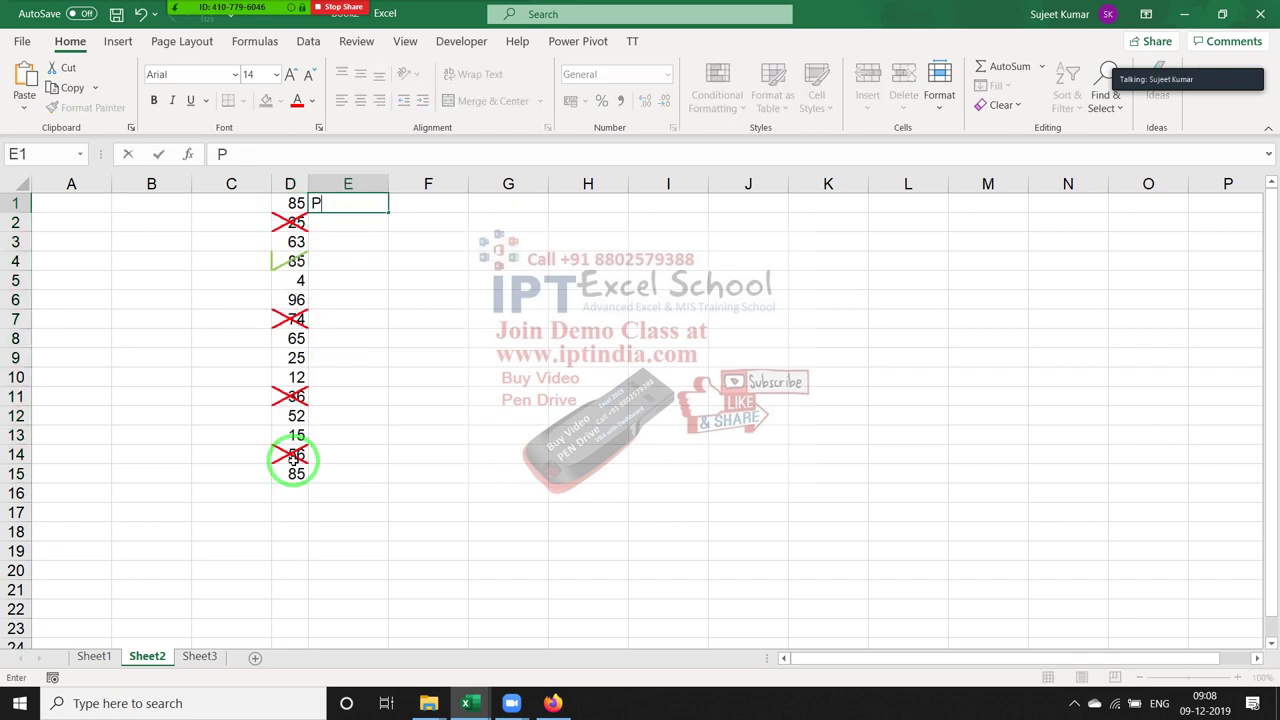
key(Return)
key(Up)
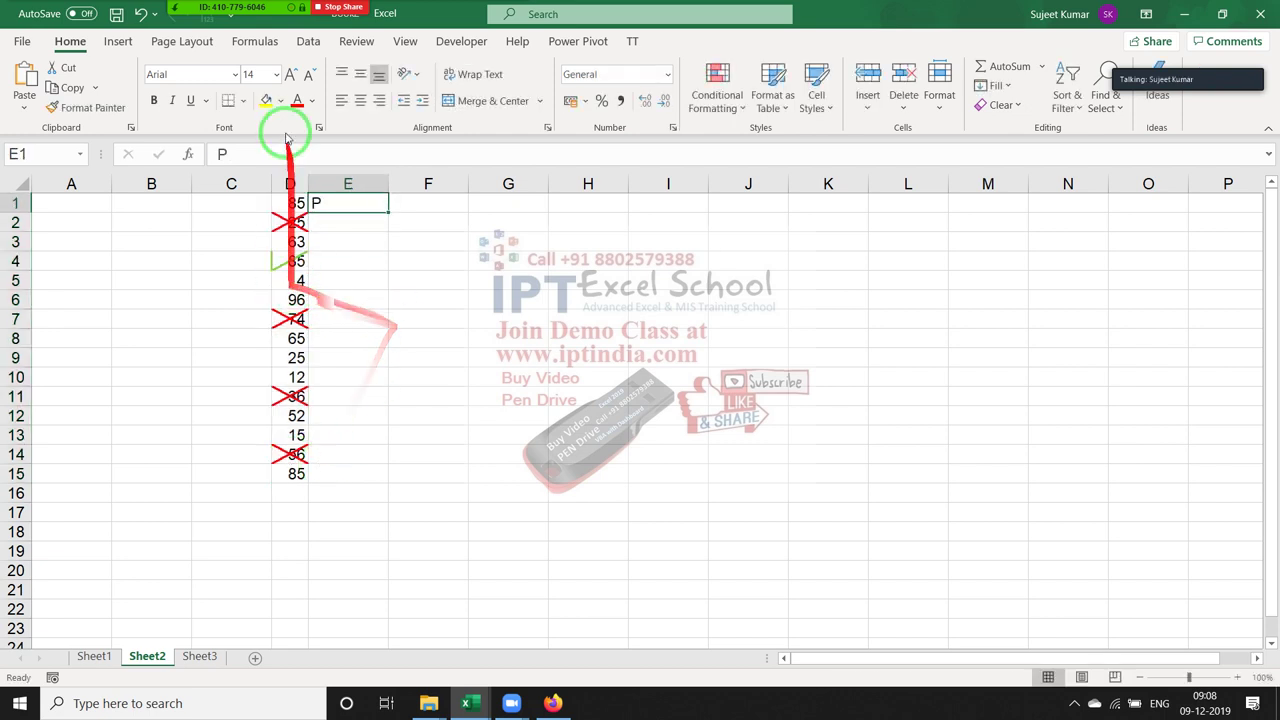
click(236, 74)
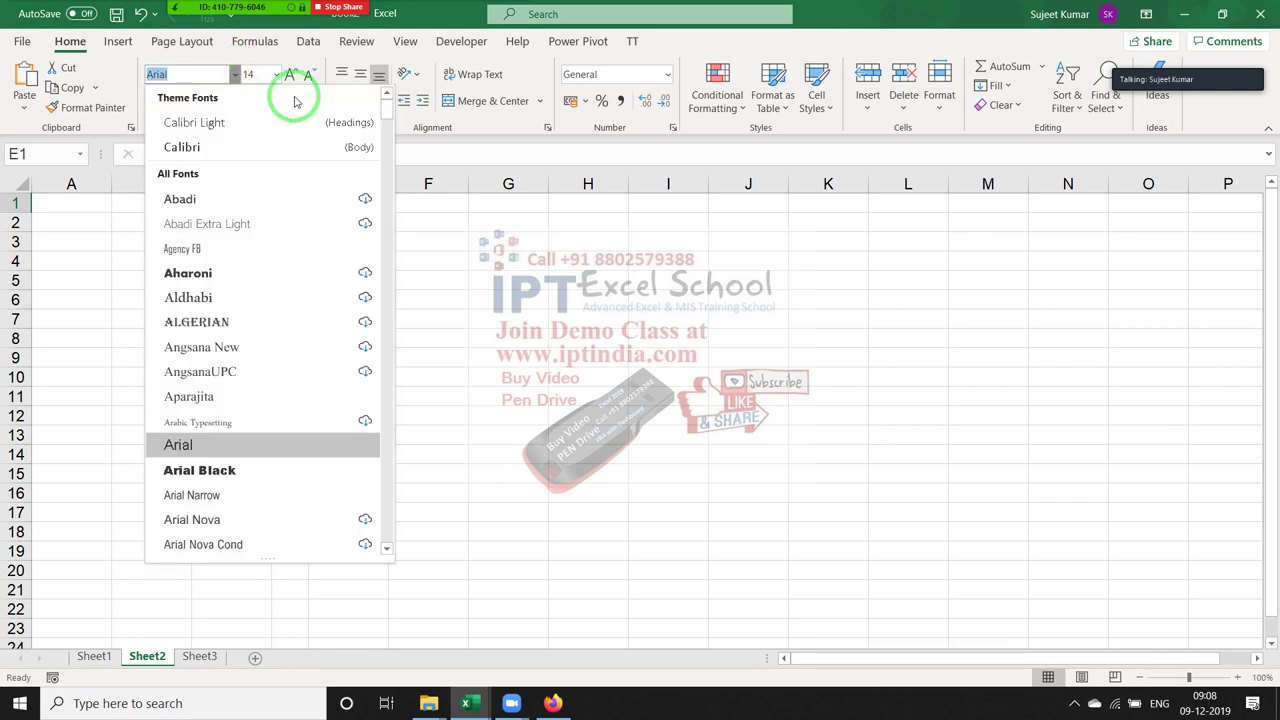
mouse_move(386, 100)
mouse_down()
mouse_move(371, 484)
mouse_move(388, 549)
mouse_up()
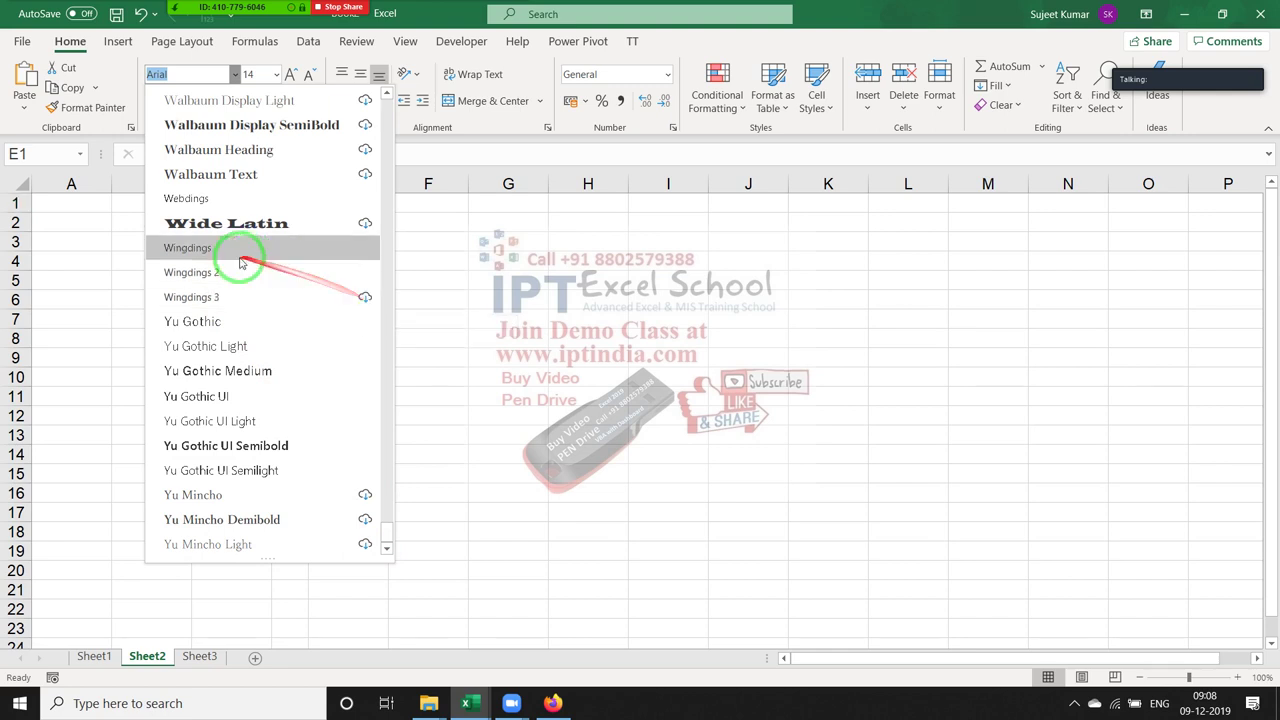
Set E1 to Wingdings 2 and fill its check mark down column E to row 15
click(231, 280)
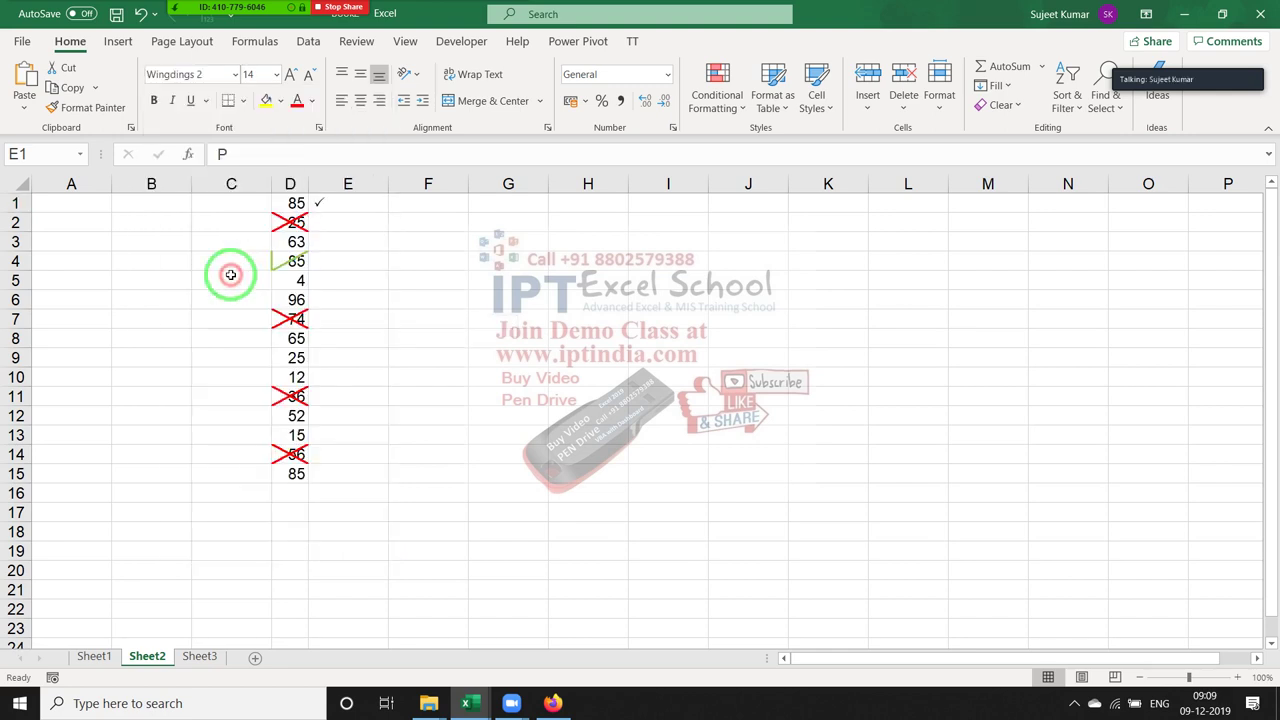
drag(255, 270, 329, 261)
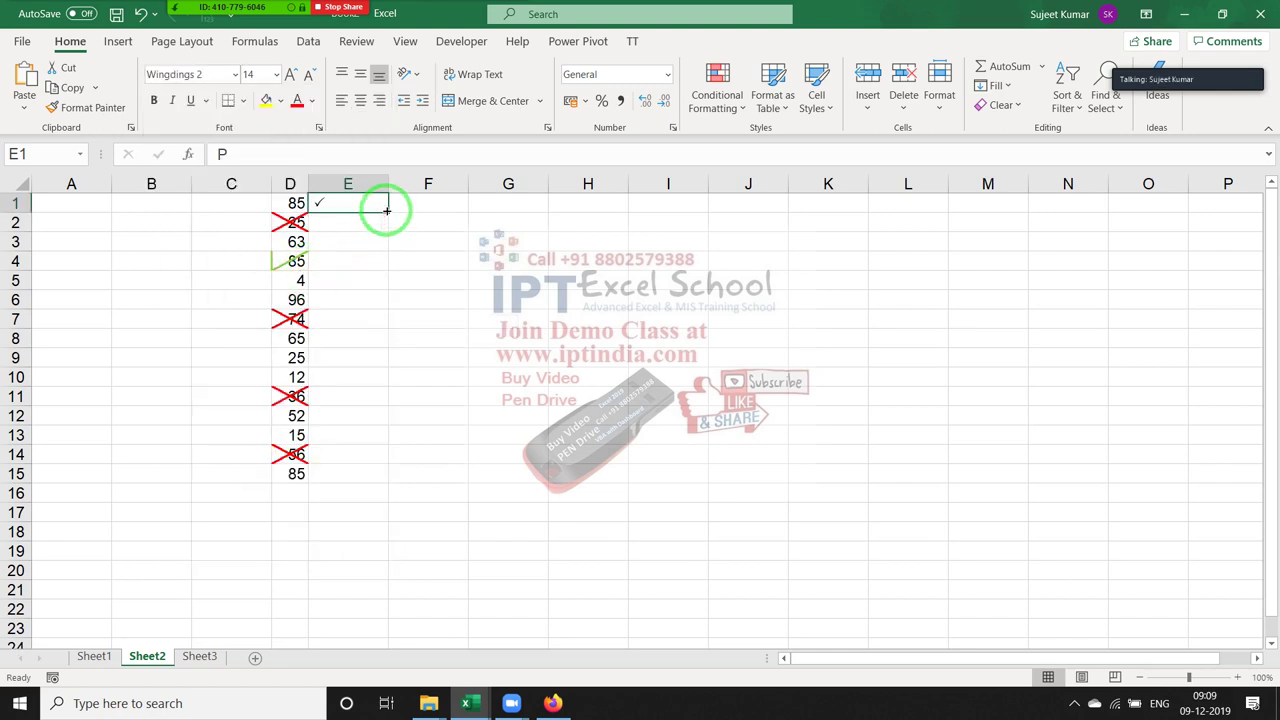
drag(388, 210, 373, 474)
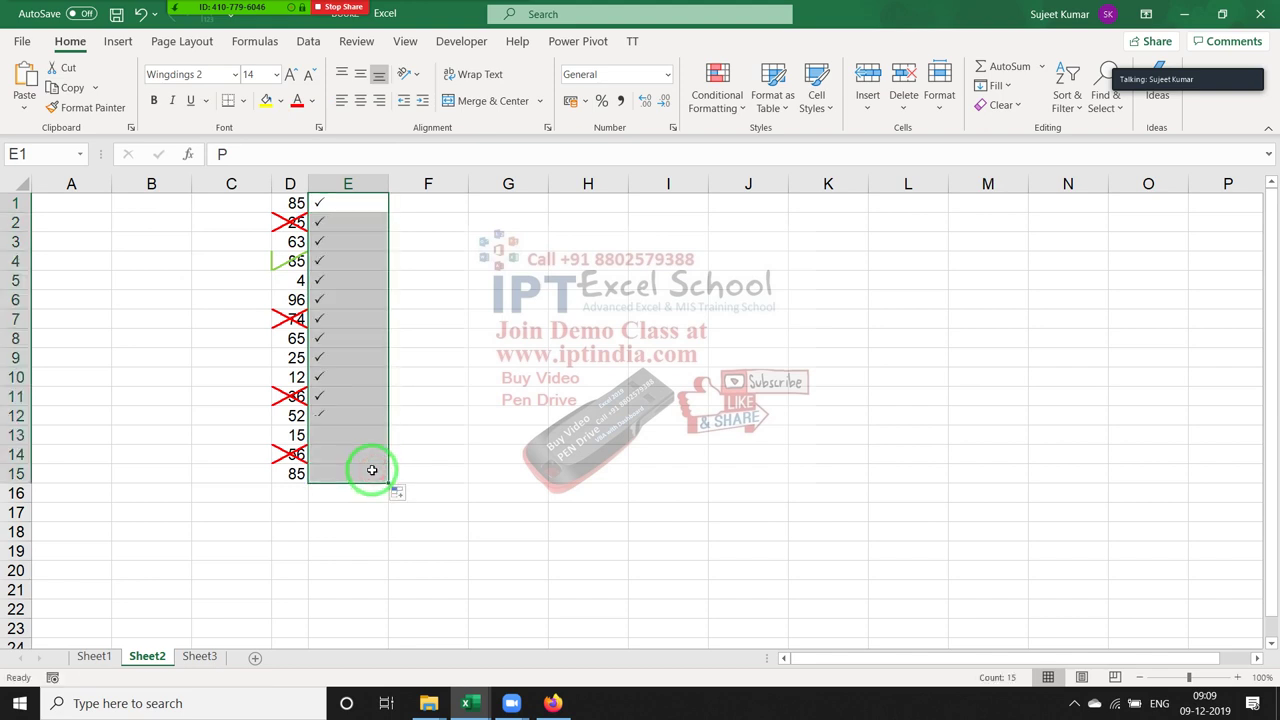
click(337, 320)
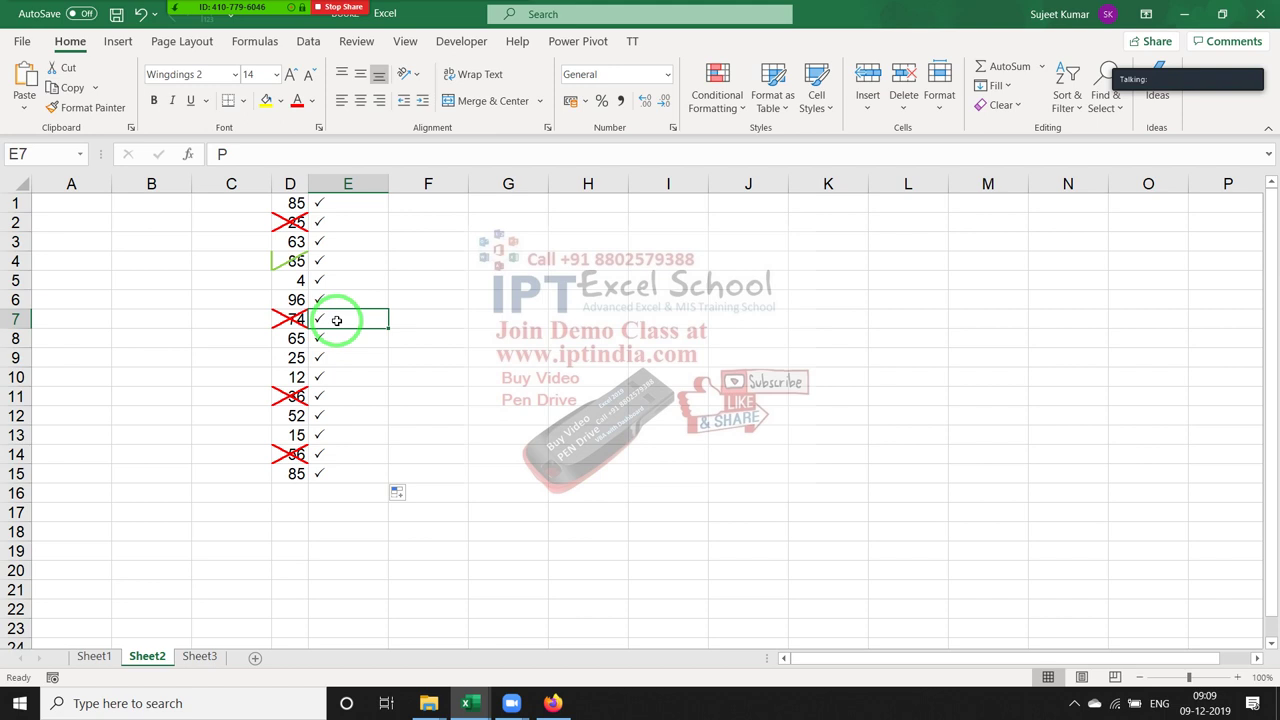
Type O in E6 and E9 so they show crosses
click(332, 297)
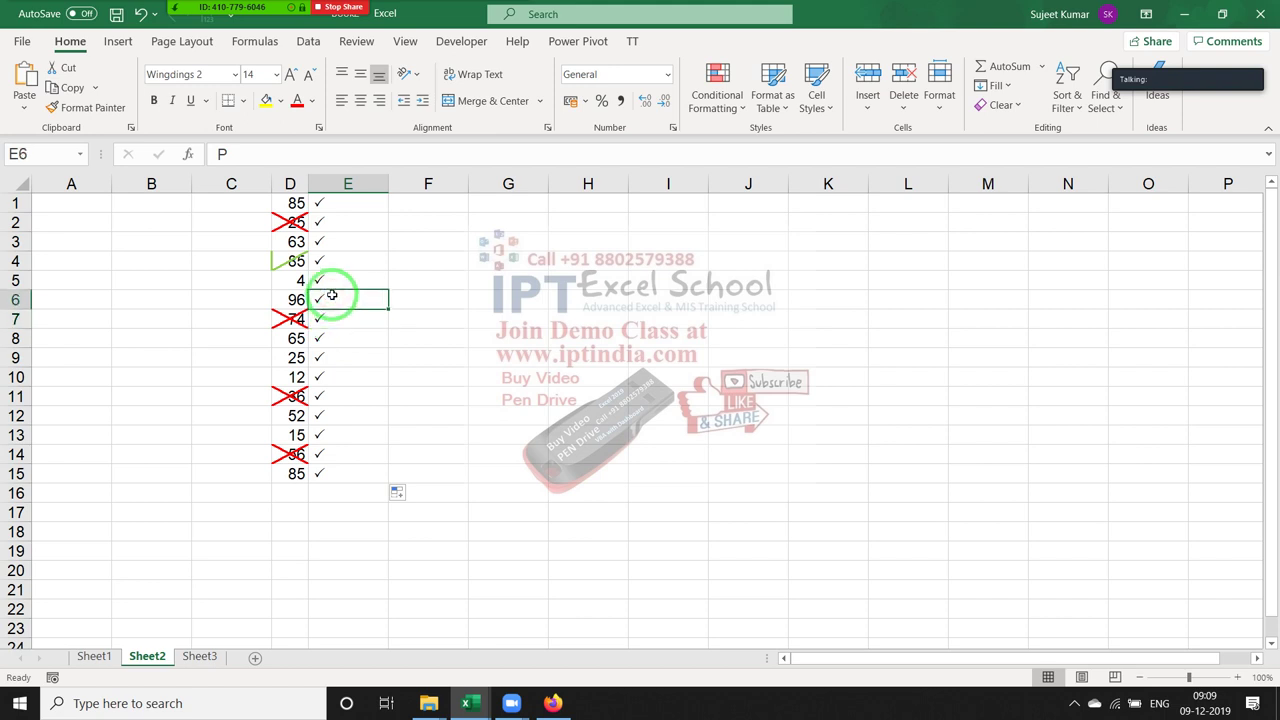
text(O)
key(Return)
key(Down)
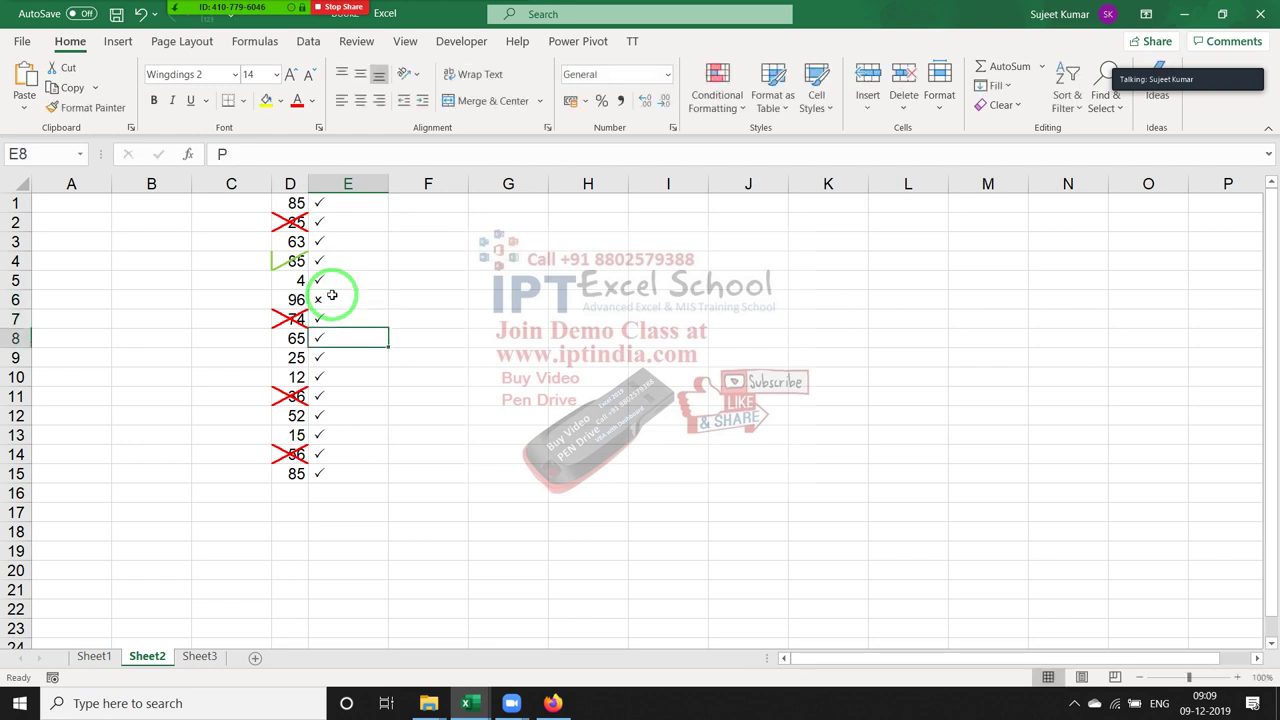
key(Down)
text(O)
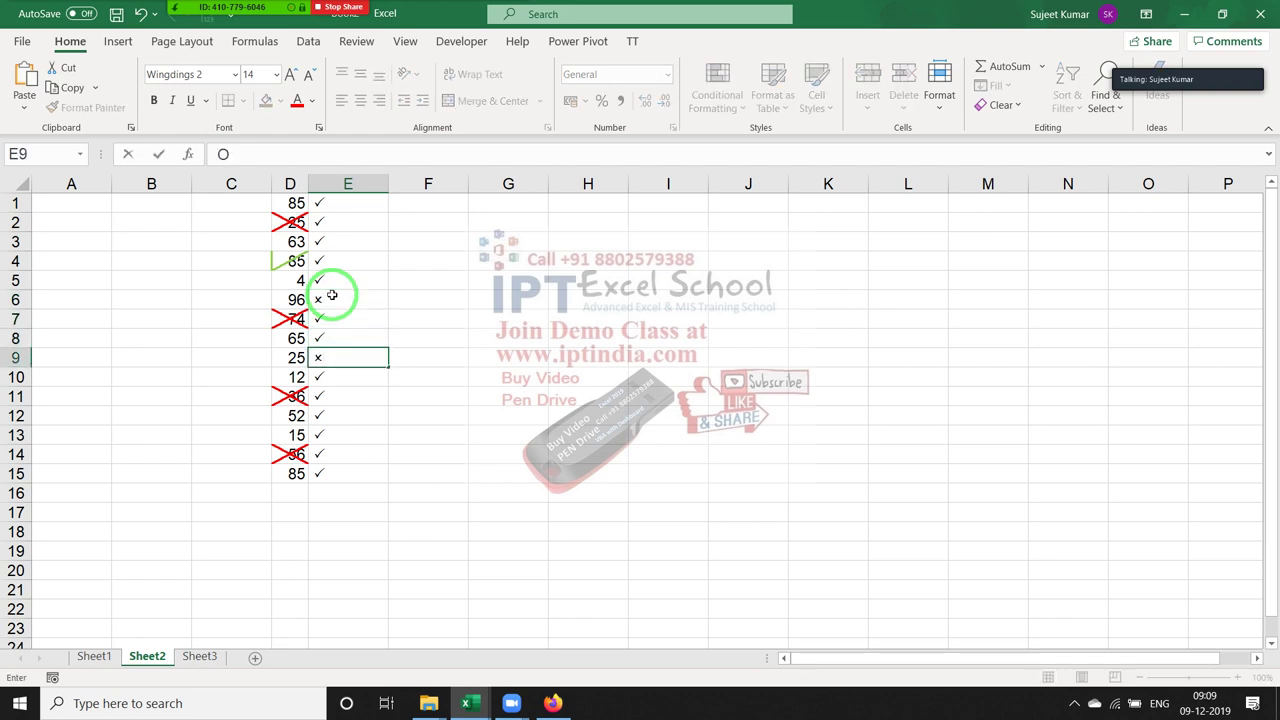
key(Up)
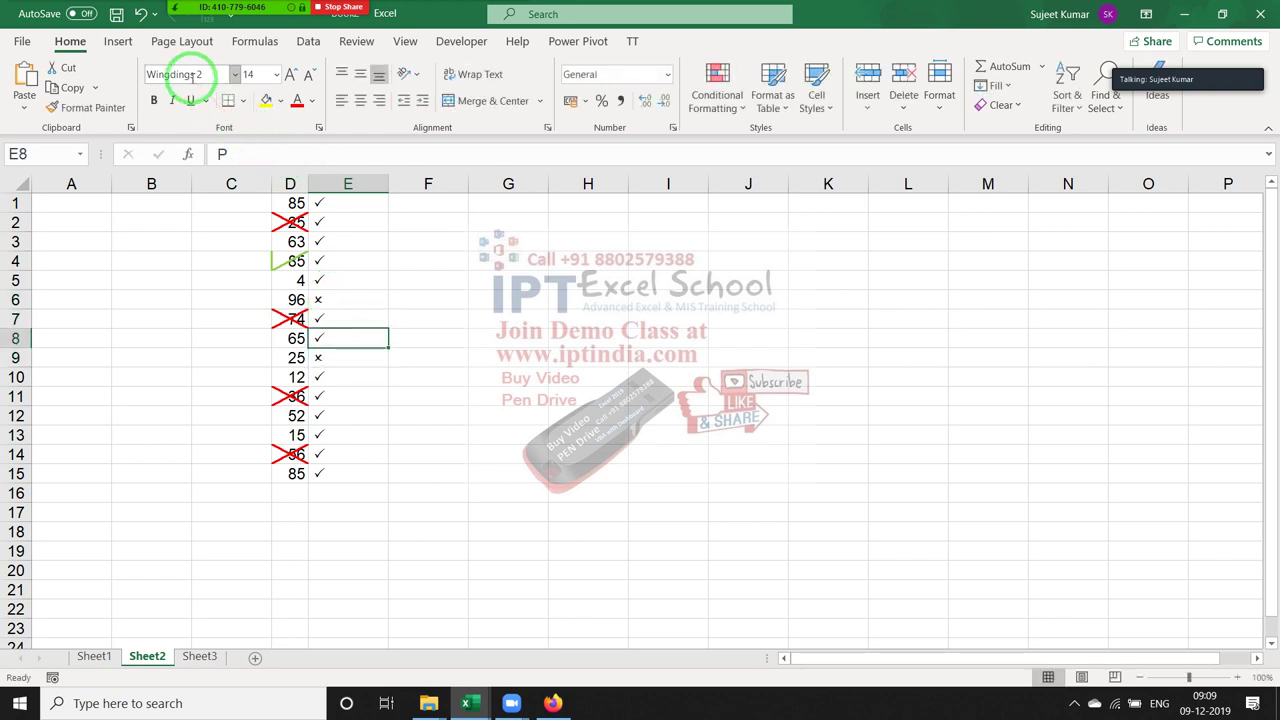
drag(198, 88, 249, 146)
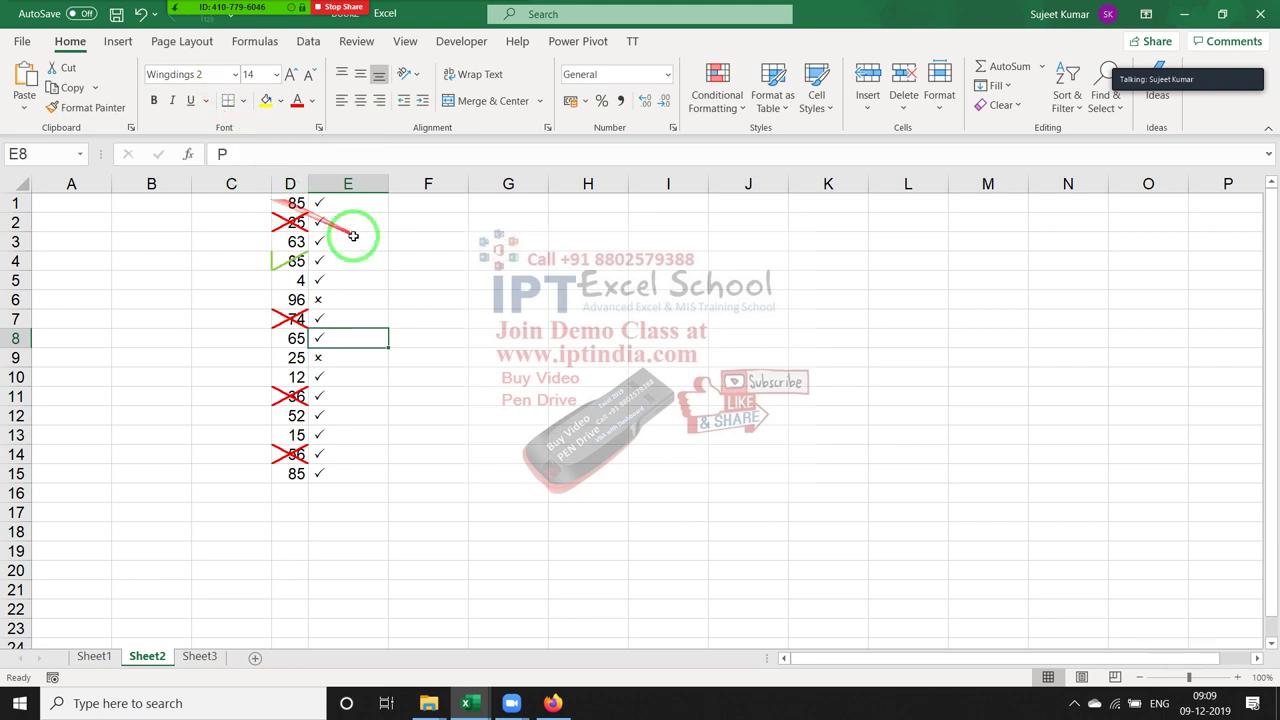
double_click(339, 202)
double_click(339, 202)
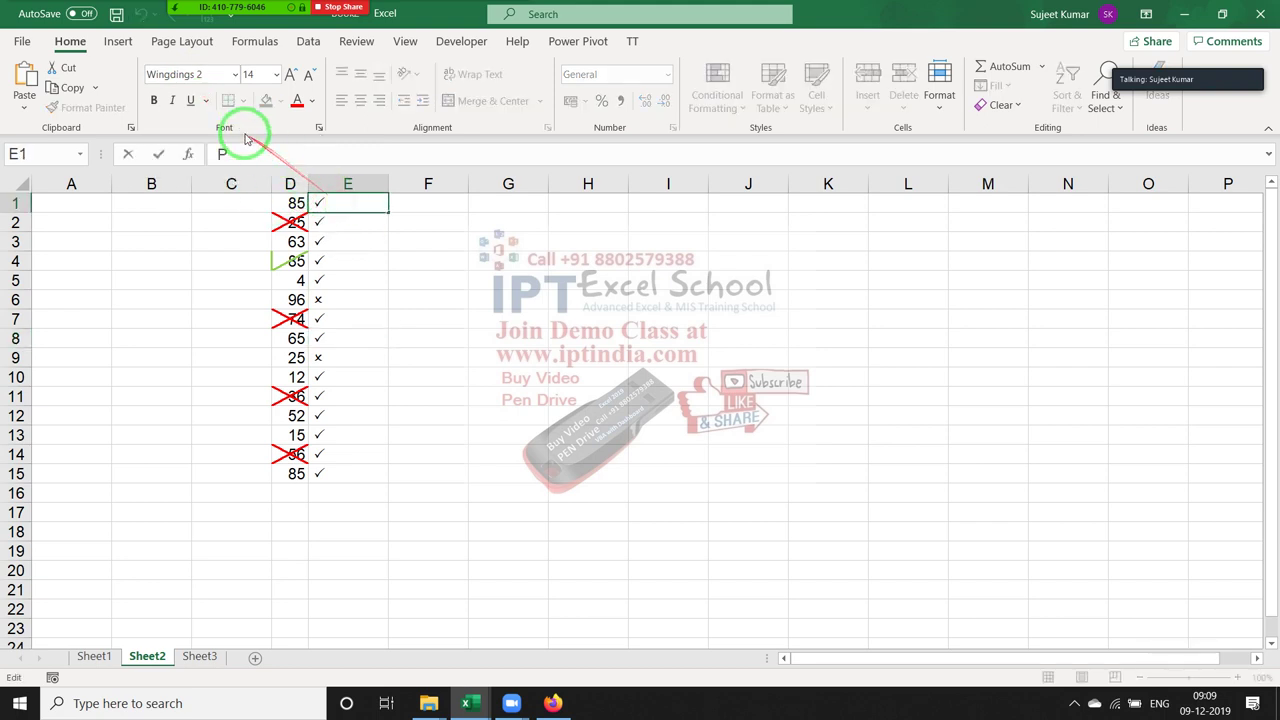
click(350, 294)
drag(350, 294, 245, 165)
double_click(212, 154)
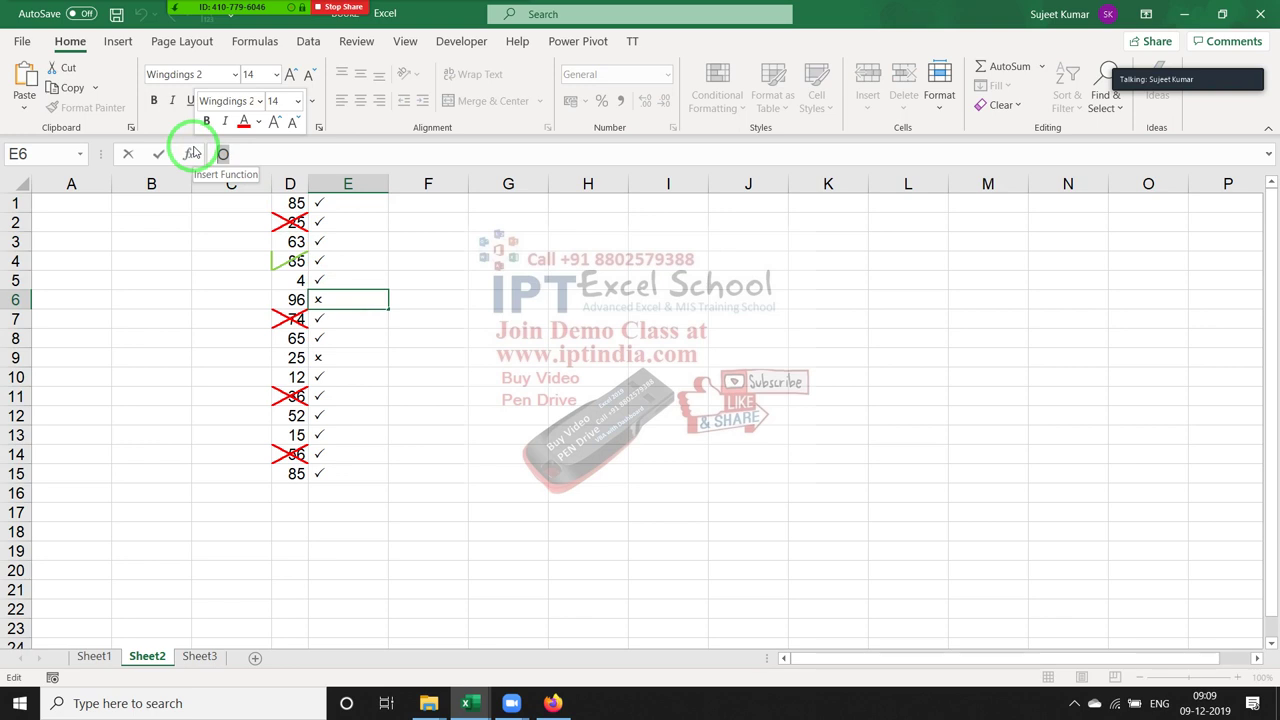
key(Escape)
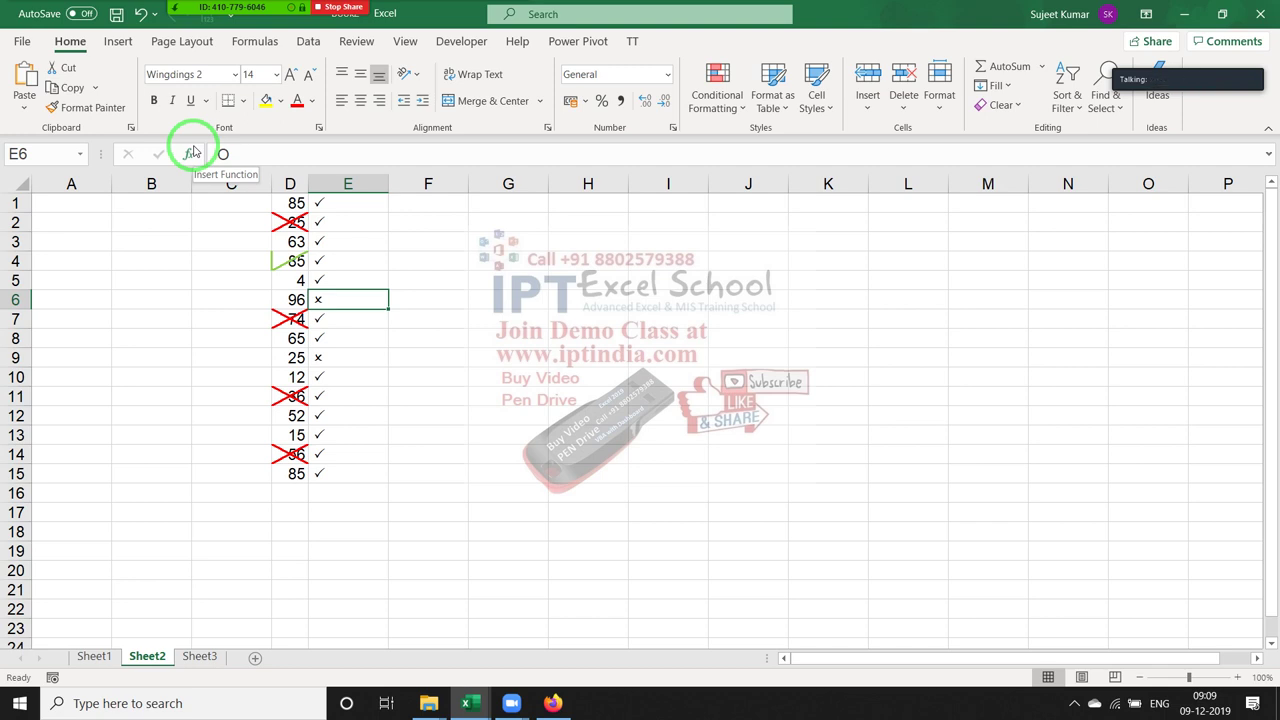
drag(345, 204, 328, 474)
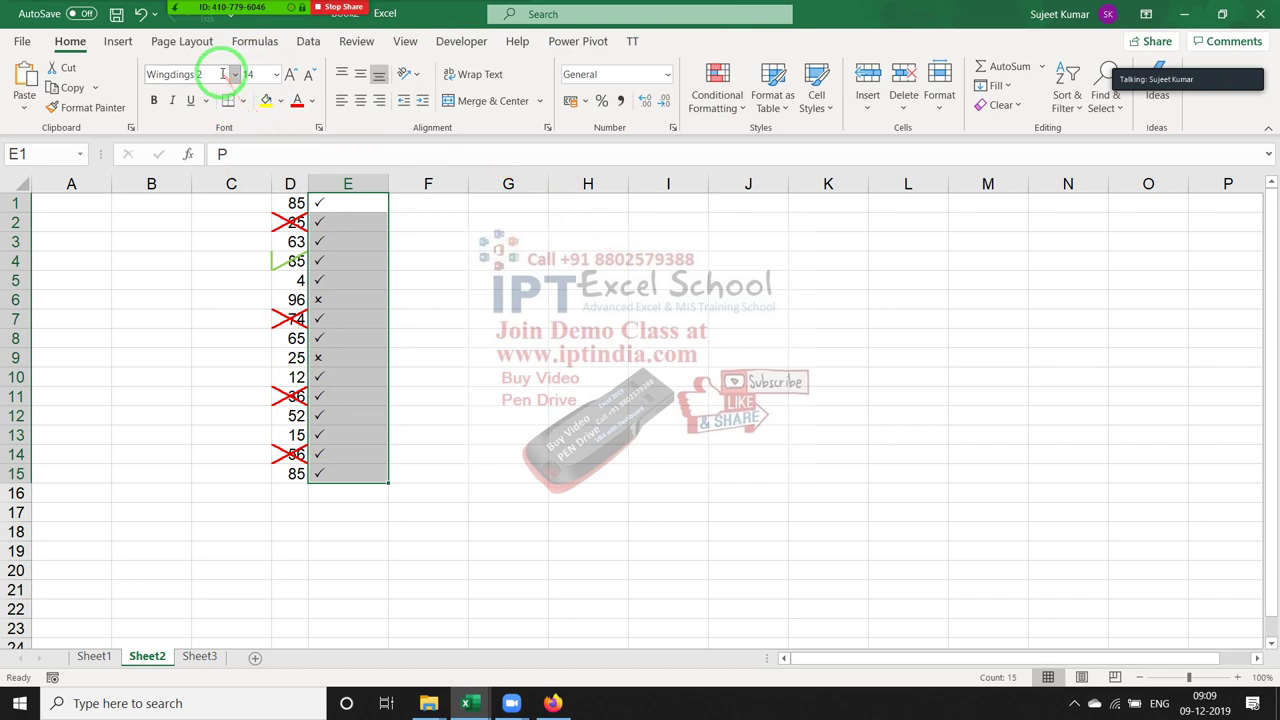
click(188, 74)
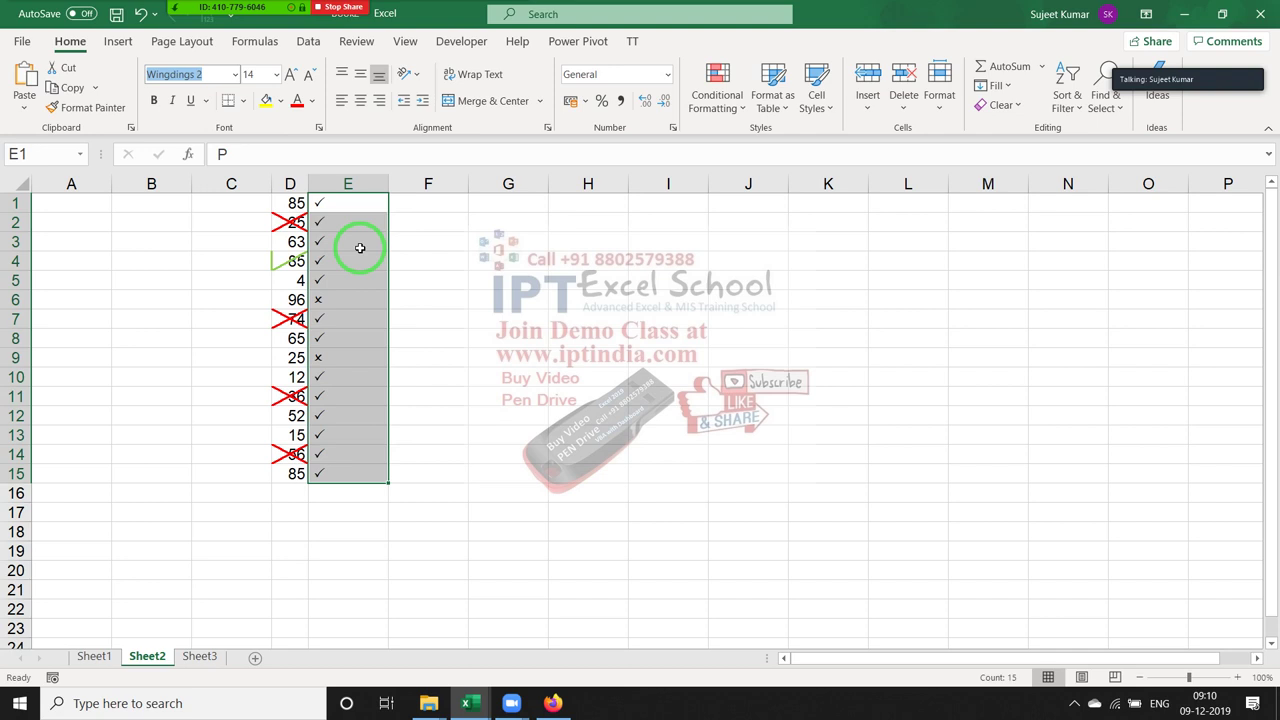
key(Right)
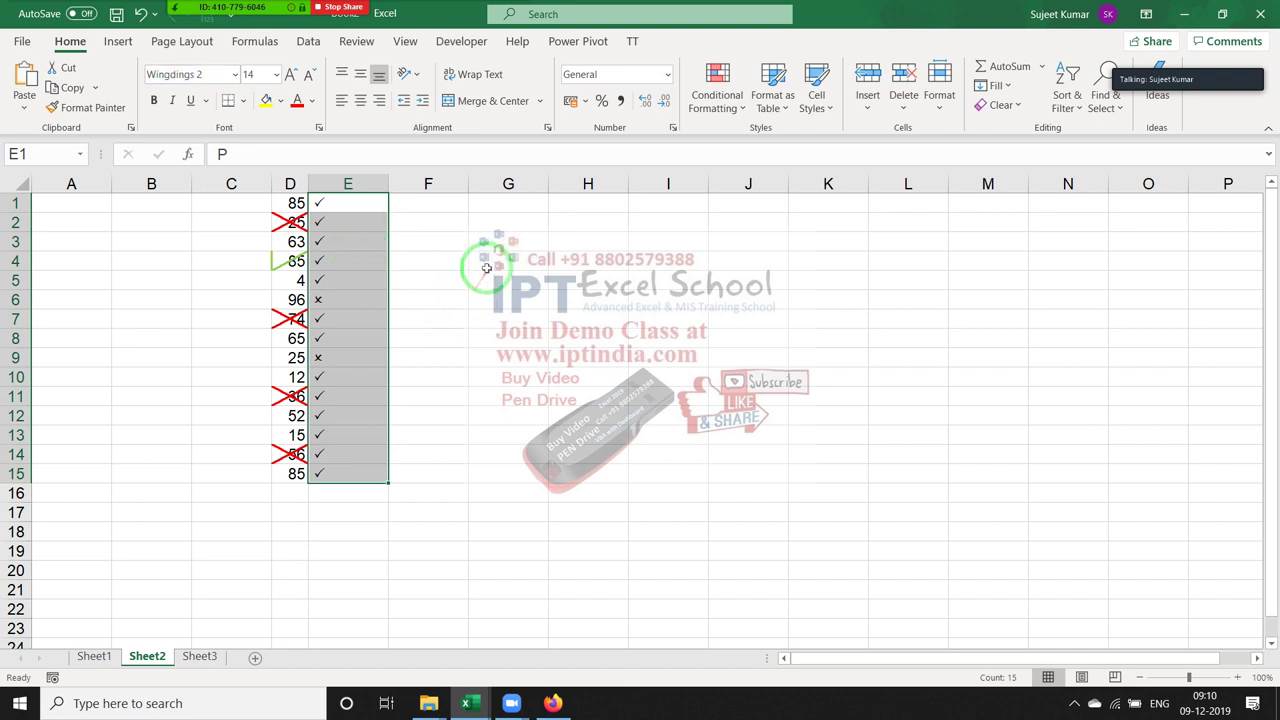
Enter J in G4 and tilt it to about -46 degrees so it looks like a tick
click(488, 259)
text(J)
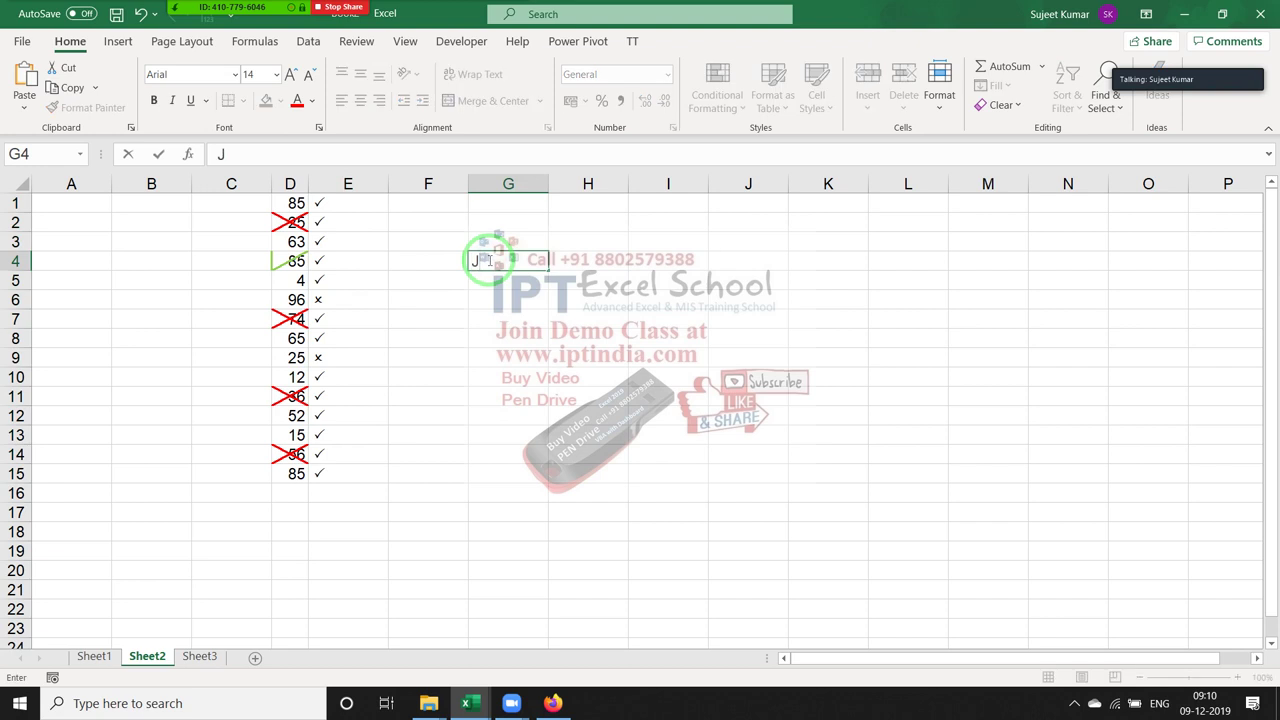
key(Return)
click(490, 260)
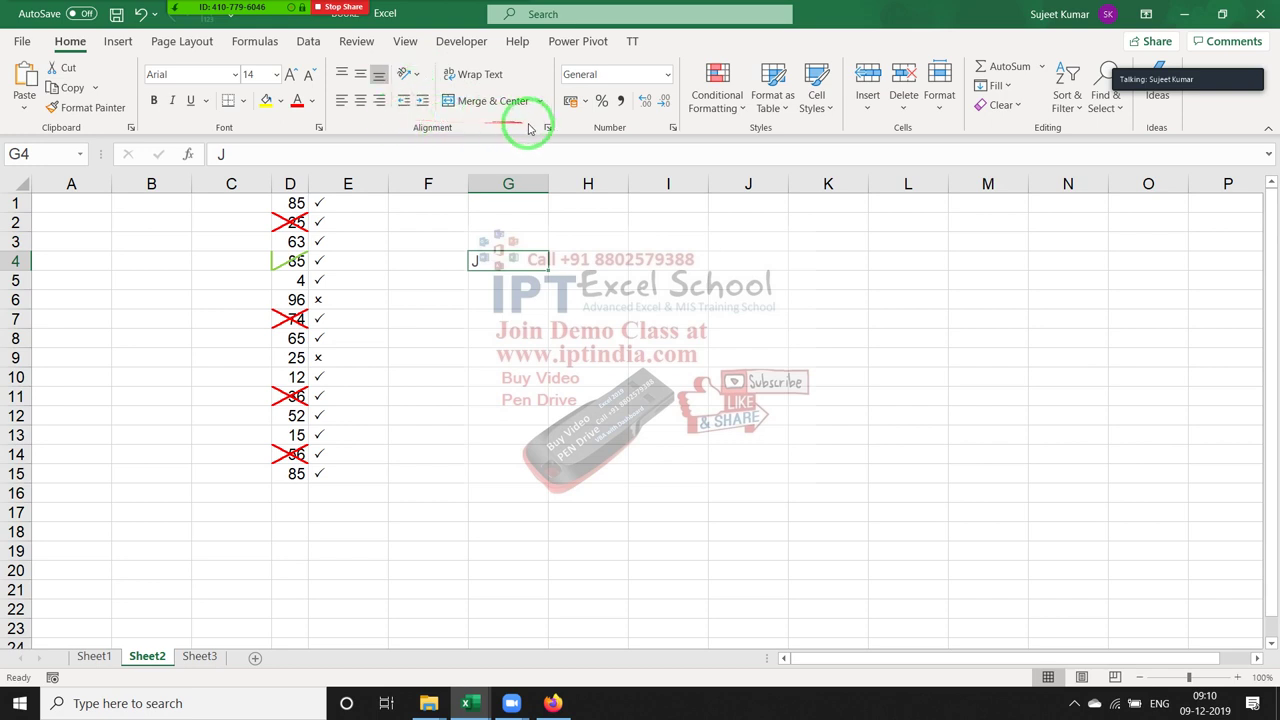
click(419, 84)
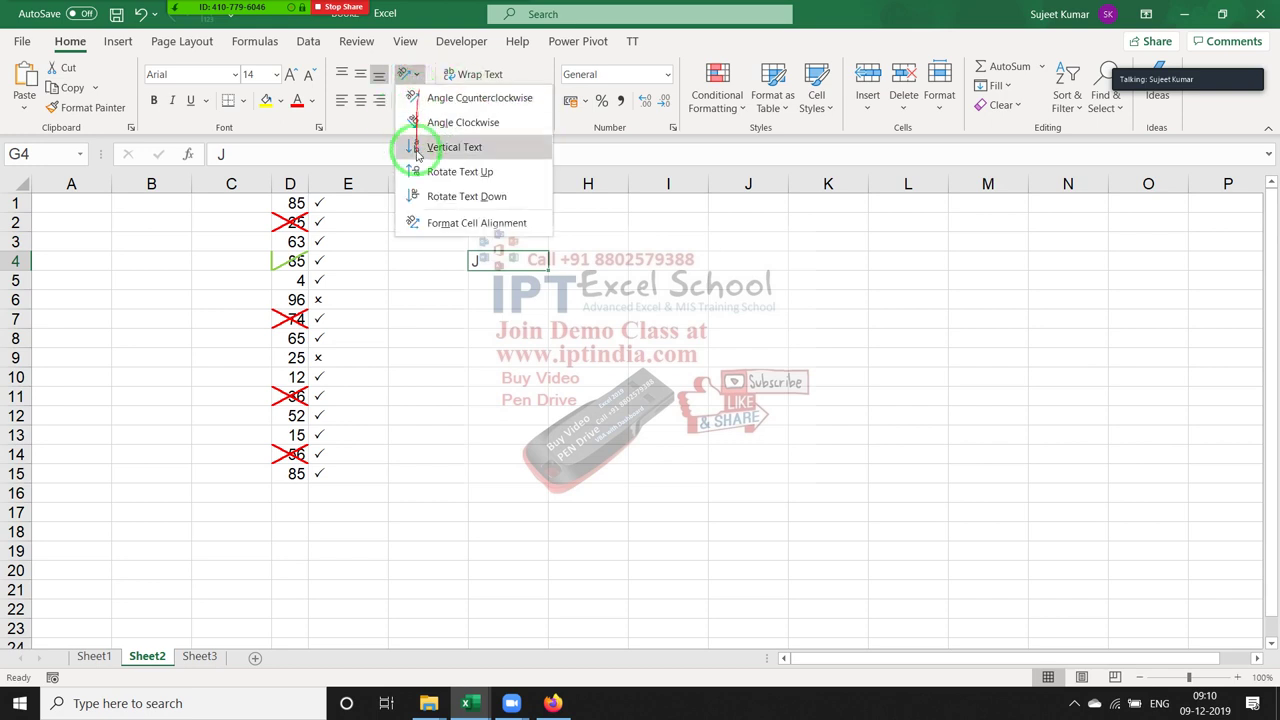
click(525, 80)
click(548, 130)
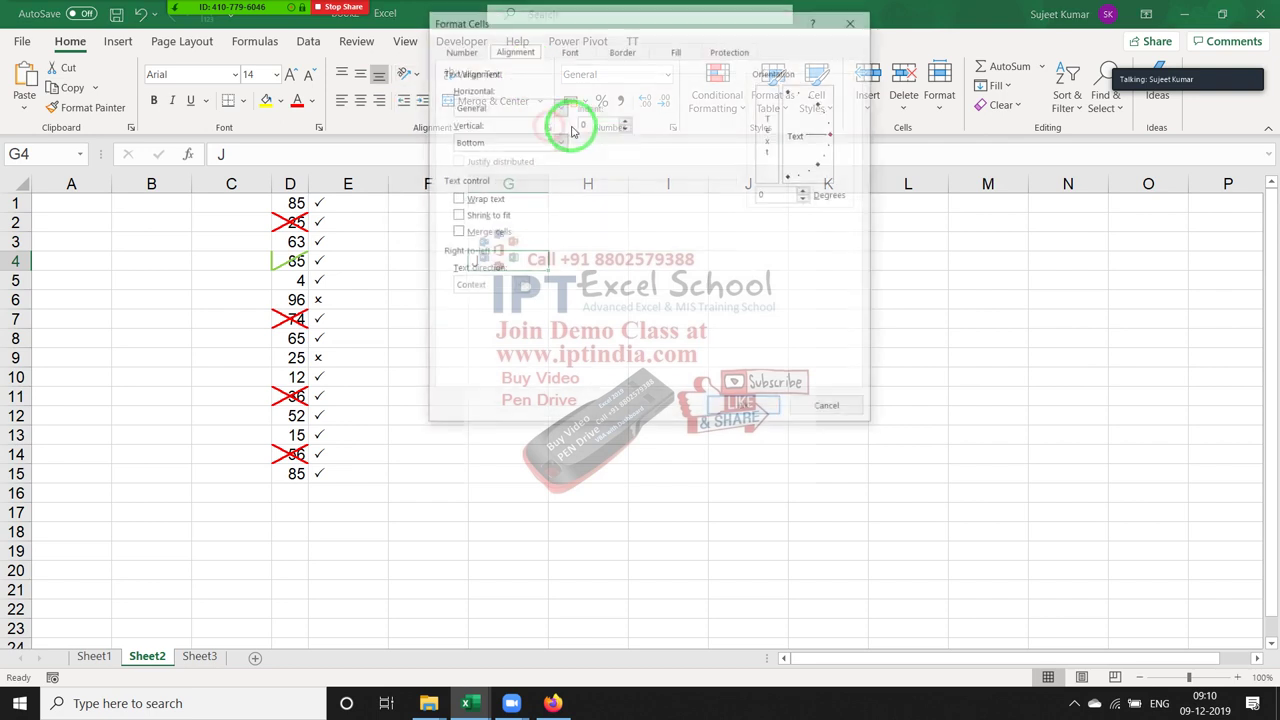
click(826, 143)
drag(826, 143, 830, 176)
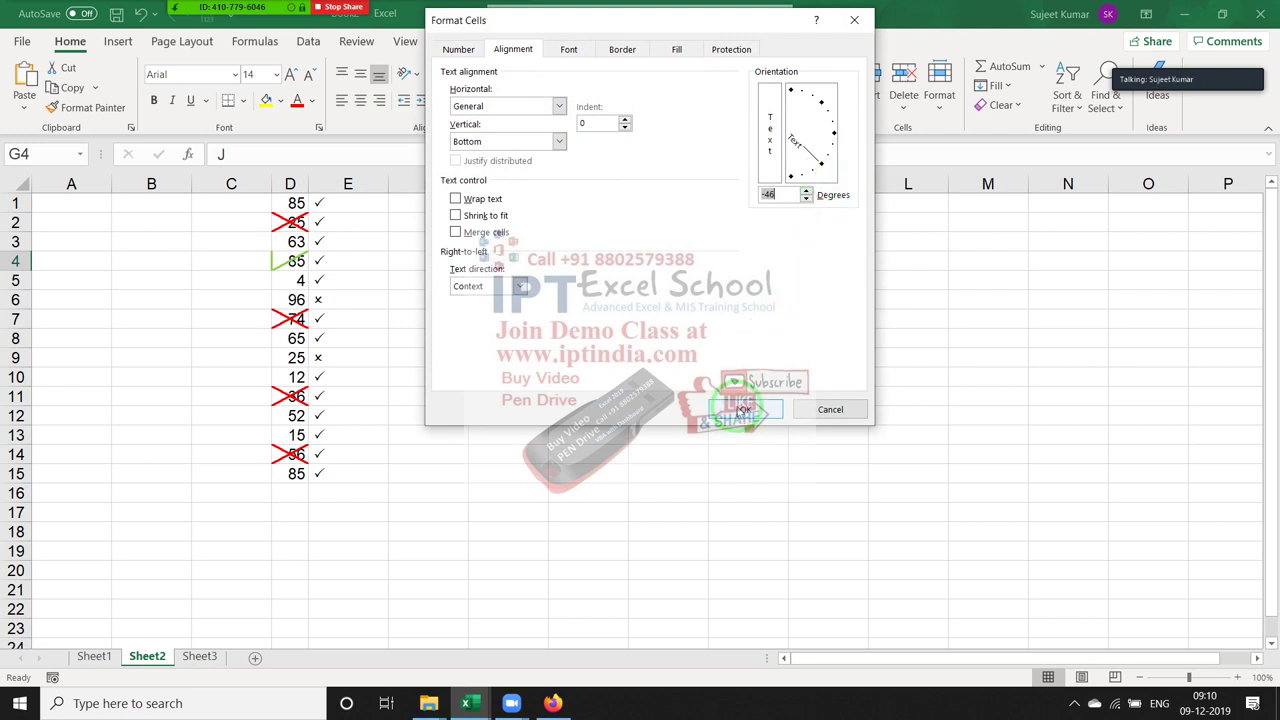
click(742, 409)
click(698, 404)
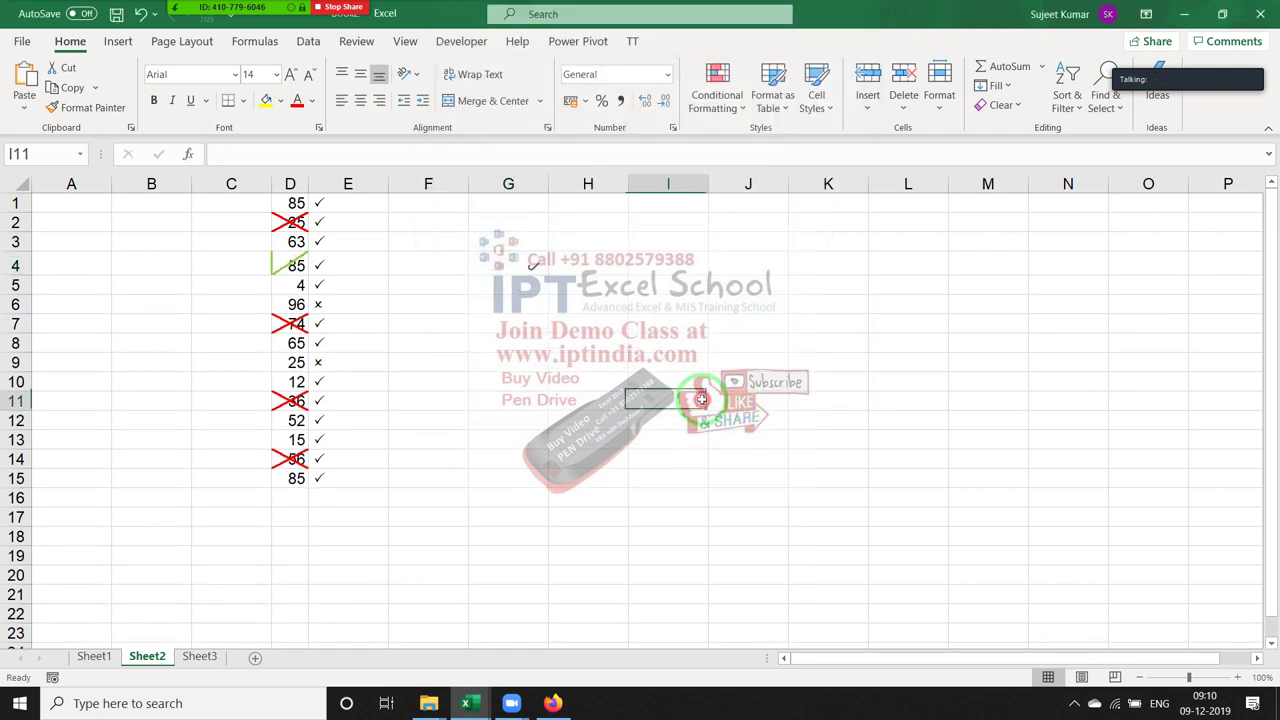
Put an X in G6, then go to Sheet3
click(507, 296)
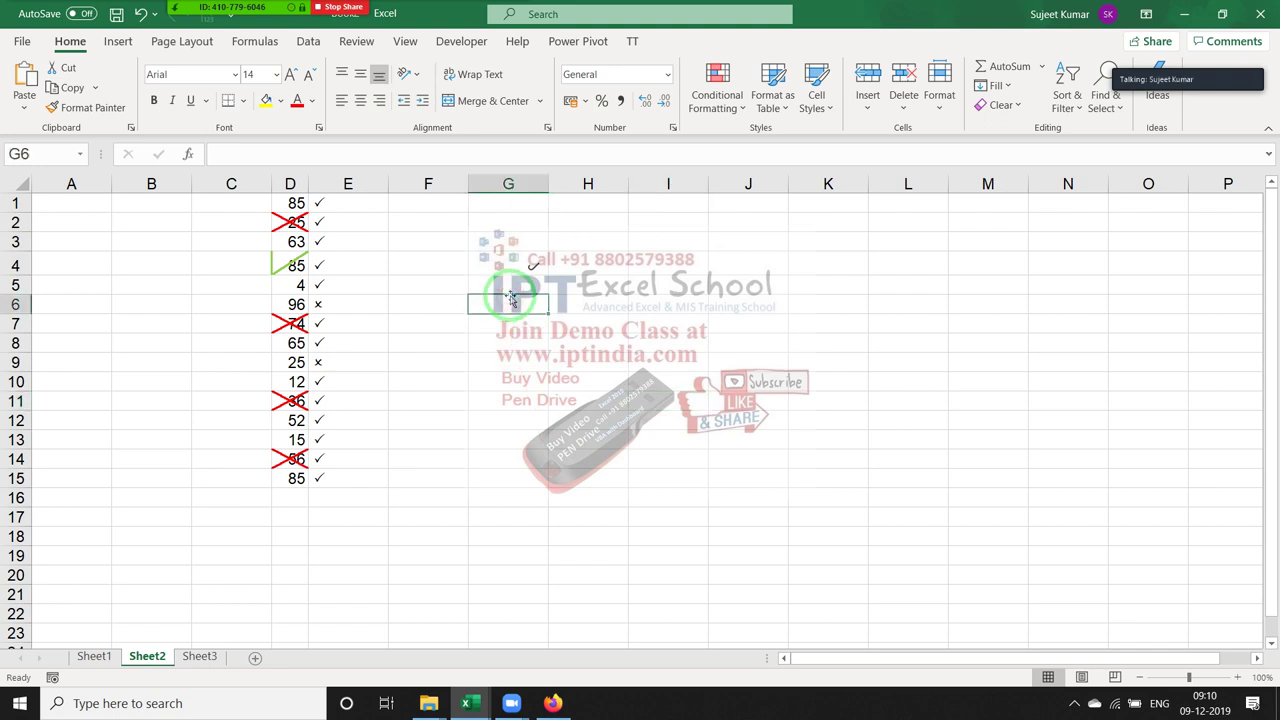
text(X)
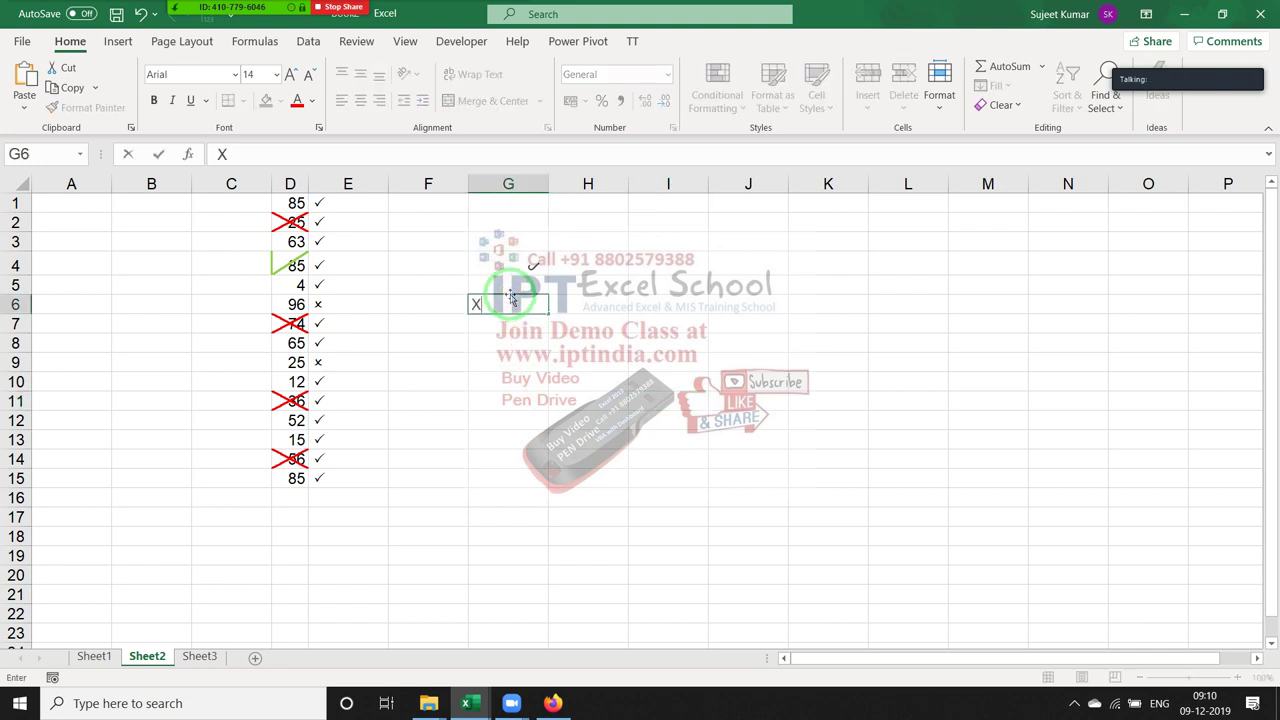
key(Return)
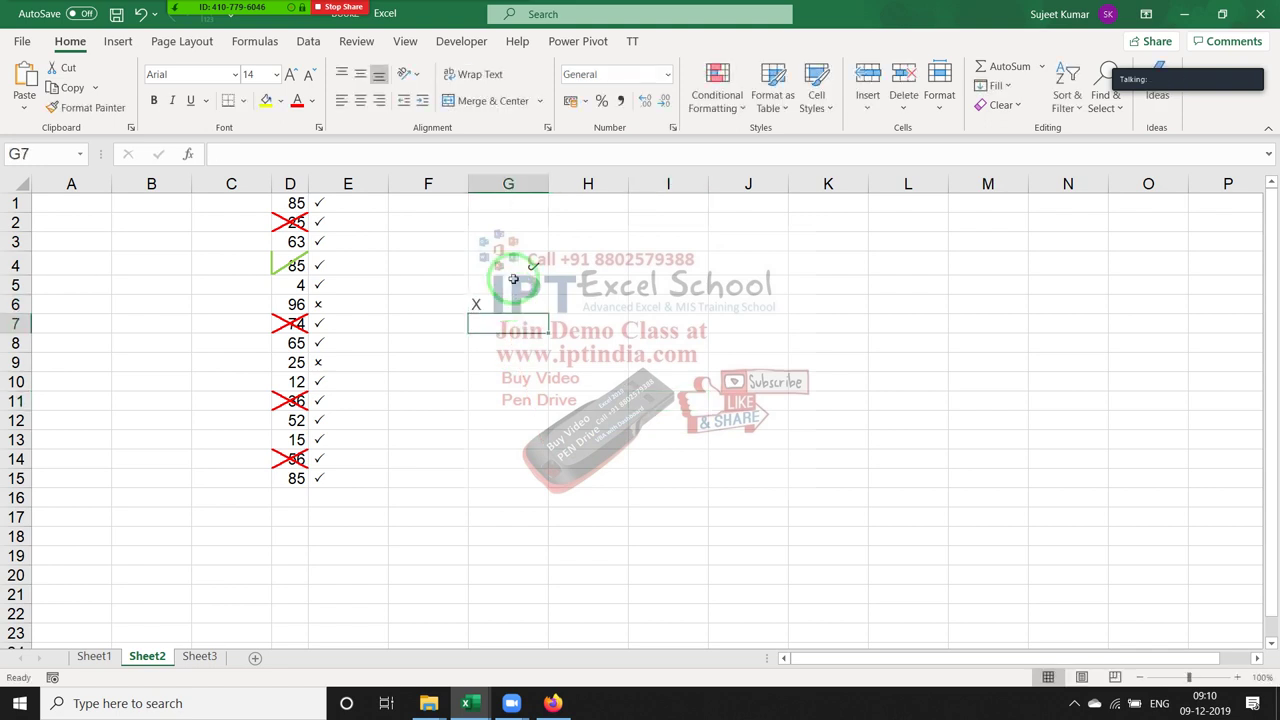
click(513, 268)
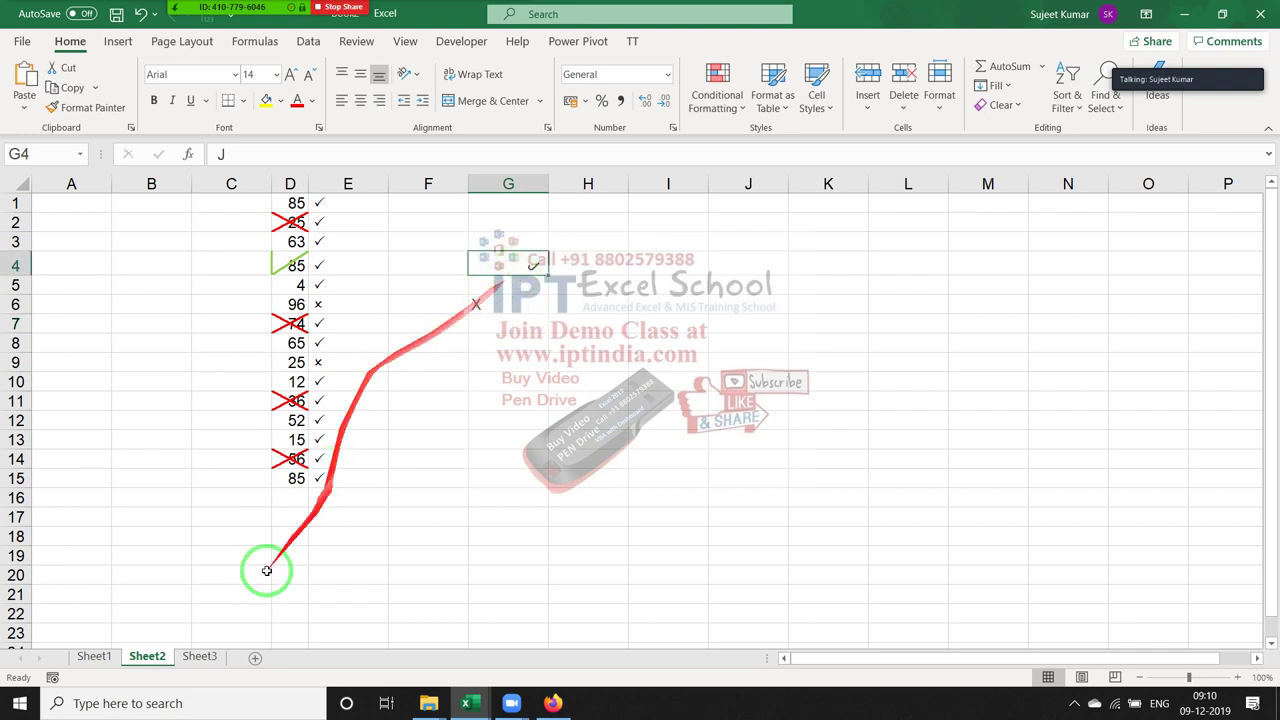
click(199, 657)
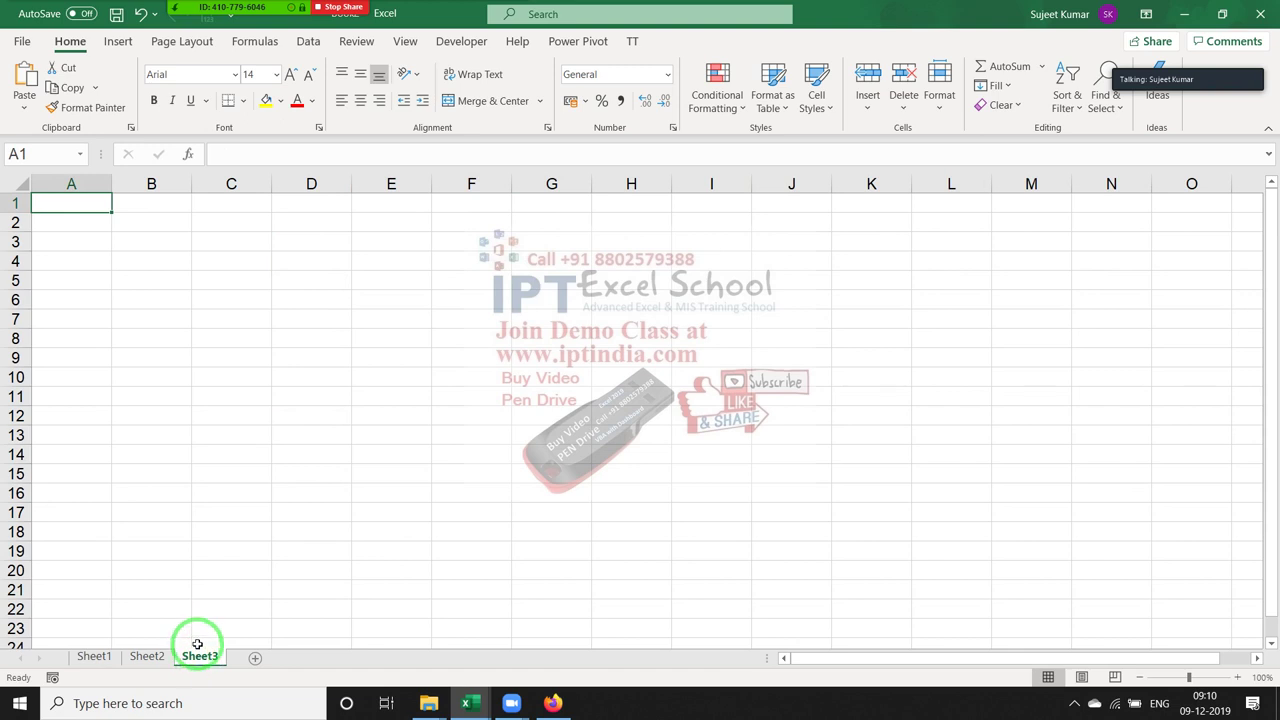
Enter 'Name' in A4 and the first date, 01-Dec, in B4
click(75, 262)
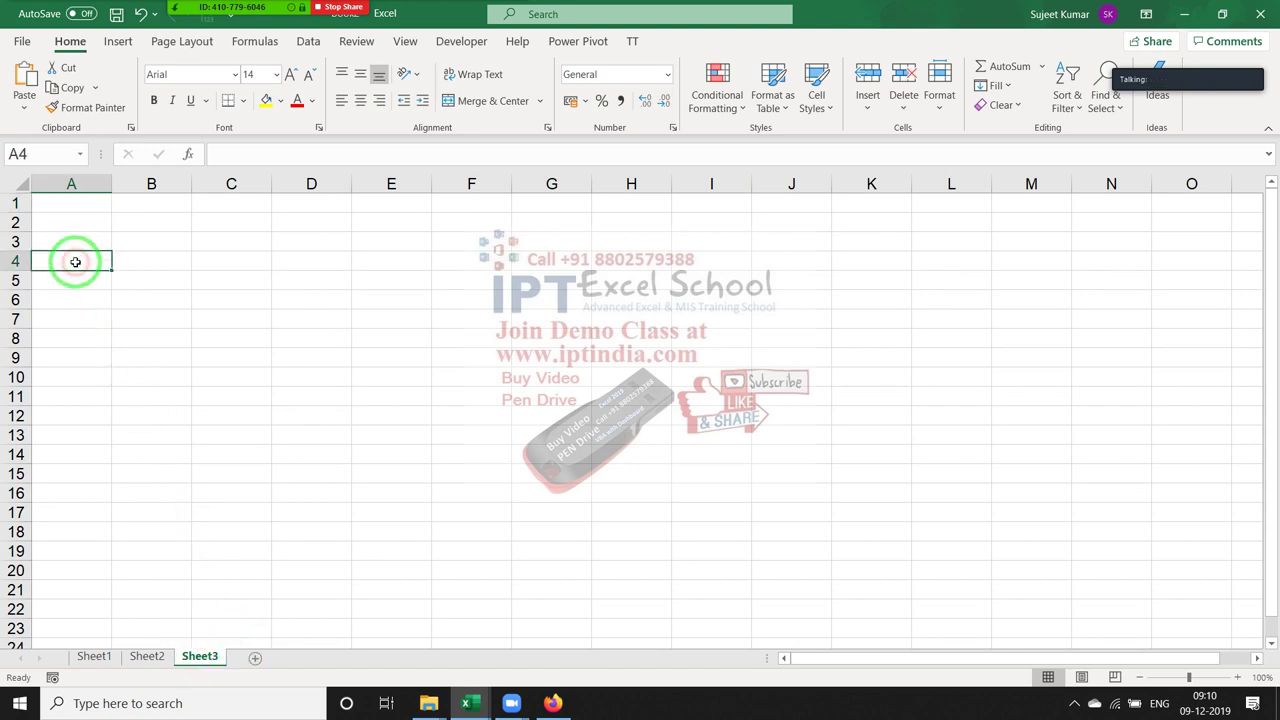
text(Name)
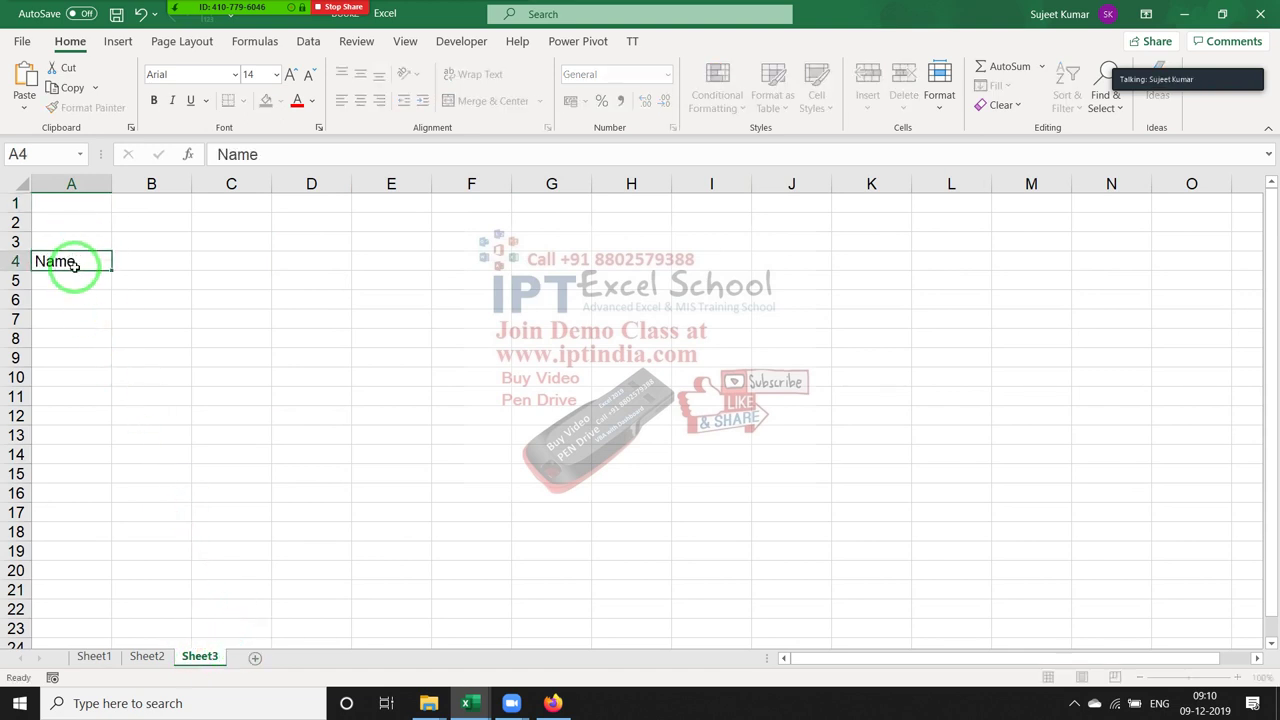
key(Tab)
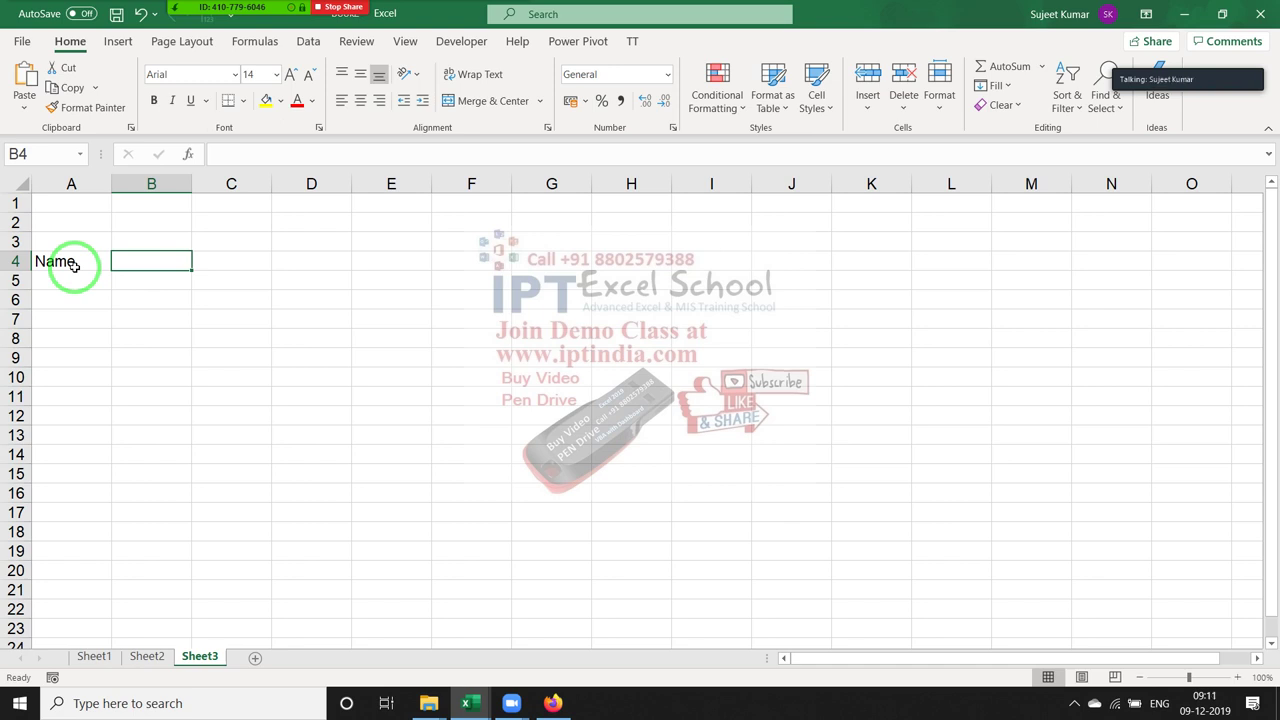
text(1/12)
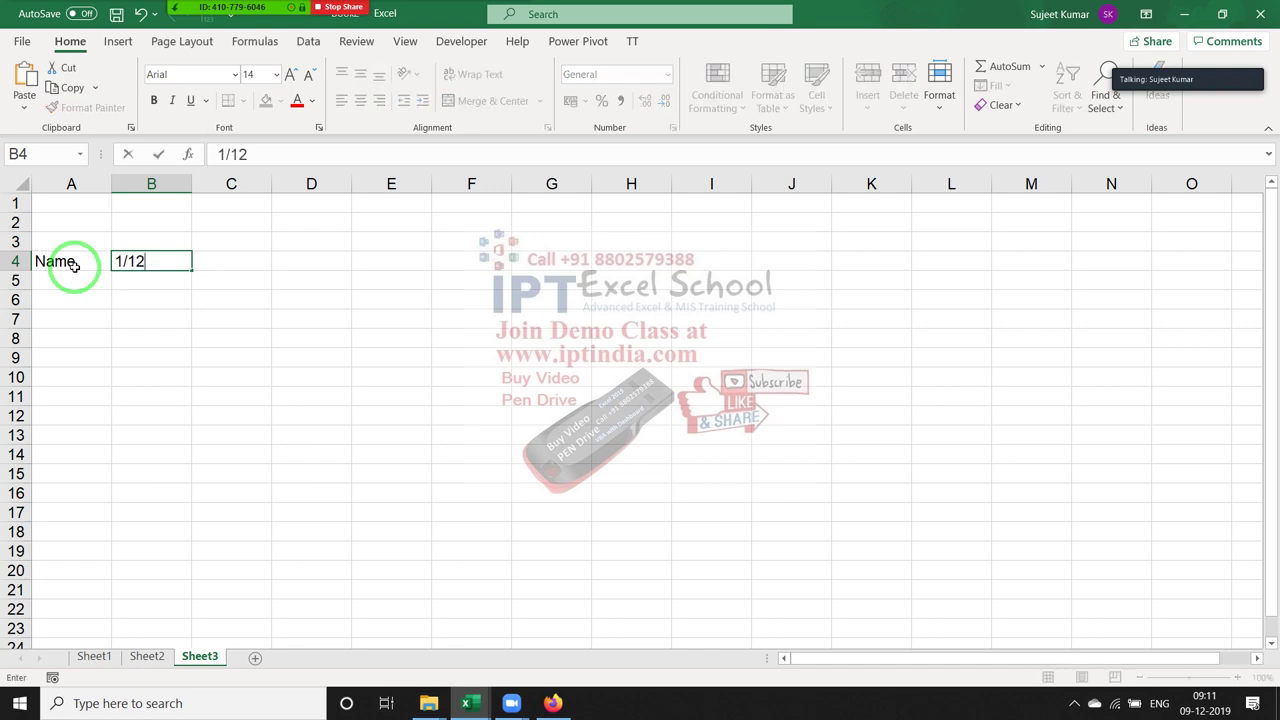
key(Return)
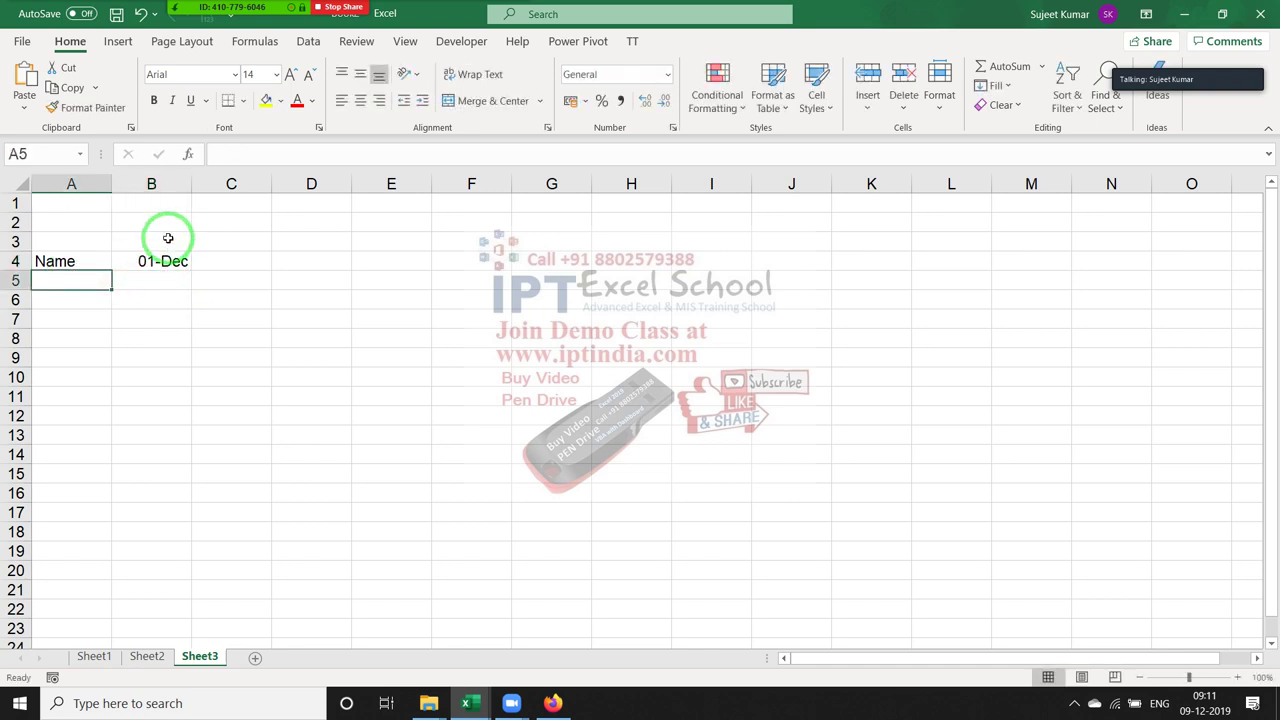
Fill the dates to 31-Dec-19, delete the January overflow, and format them dd-mmm-yy
click(166, 261)
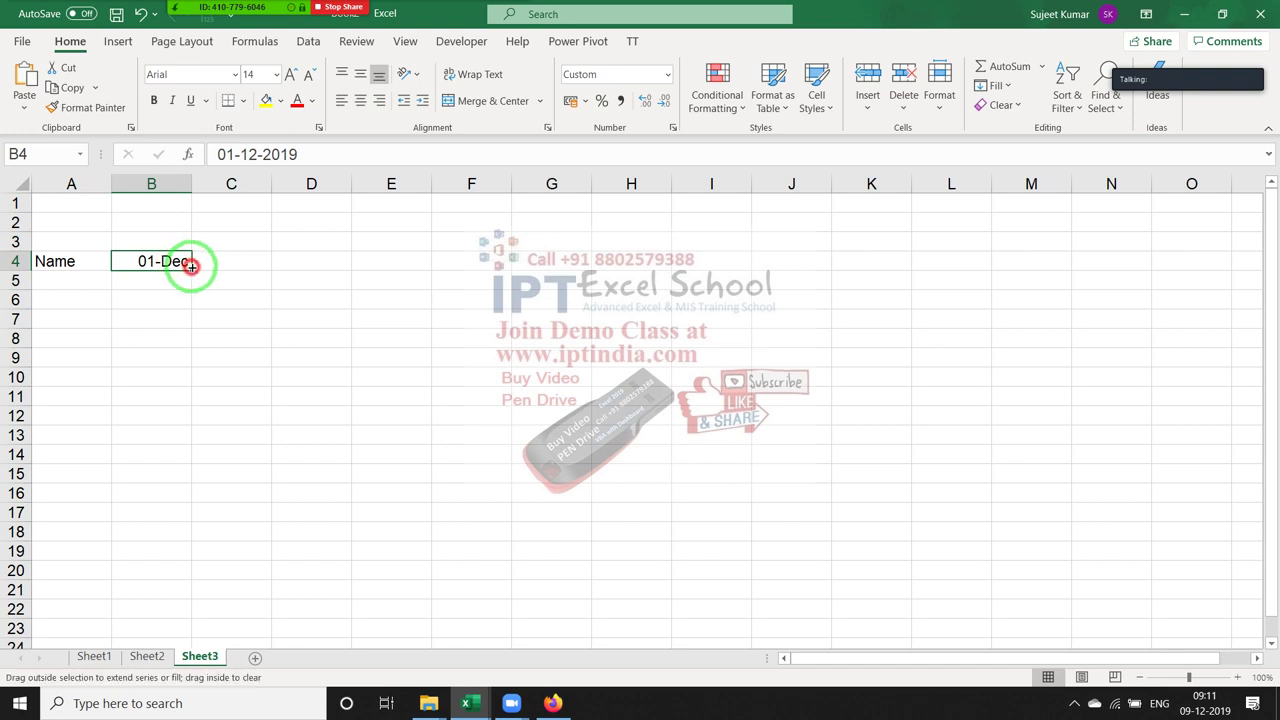
drag(191, 266, 1275, 268)
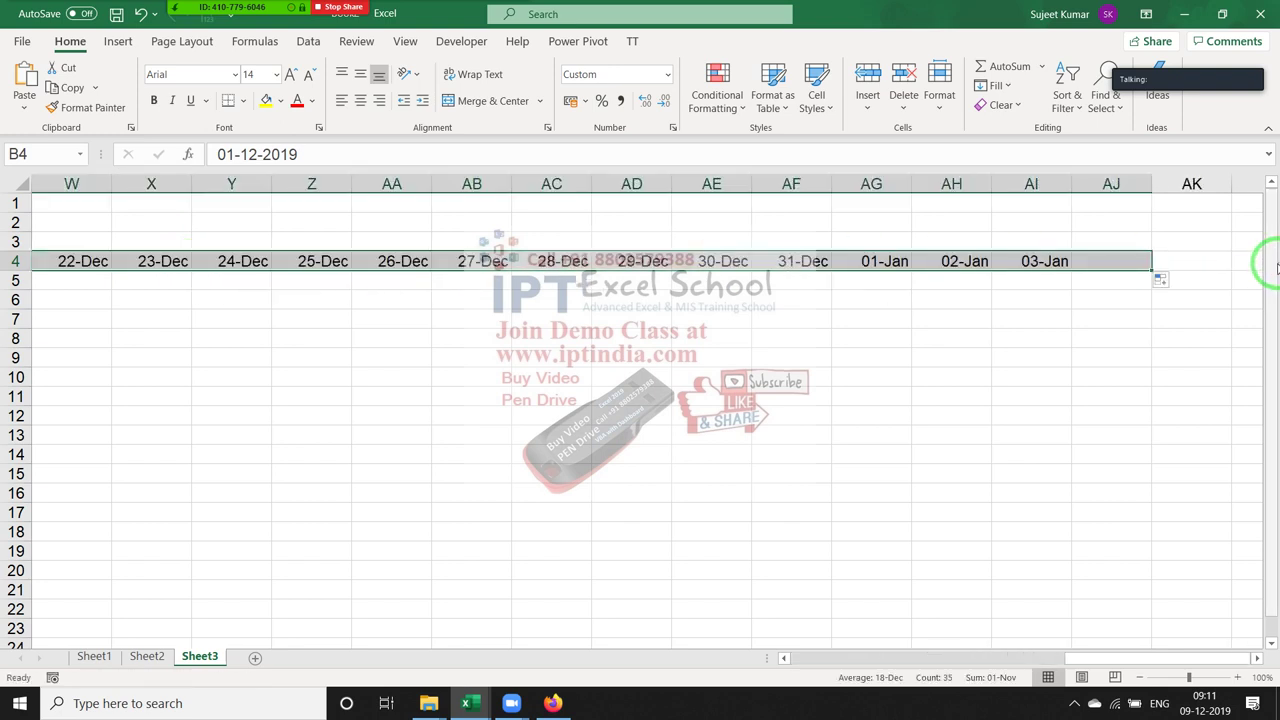
key(ctrl+Right)
key(shift+Left)
key(shift+Left)
key(shift+Left)
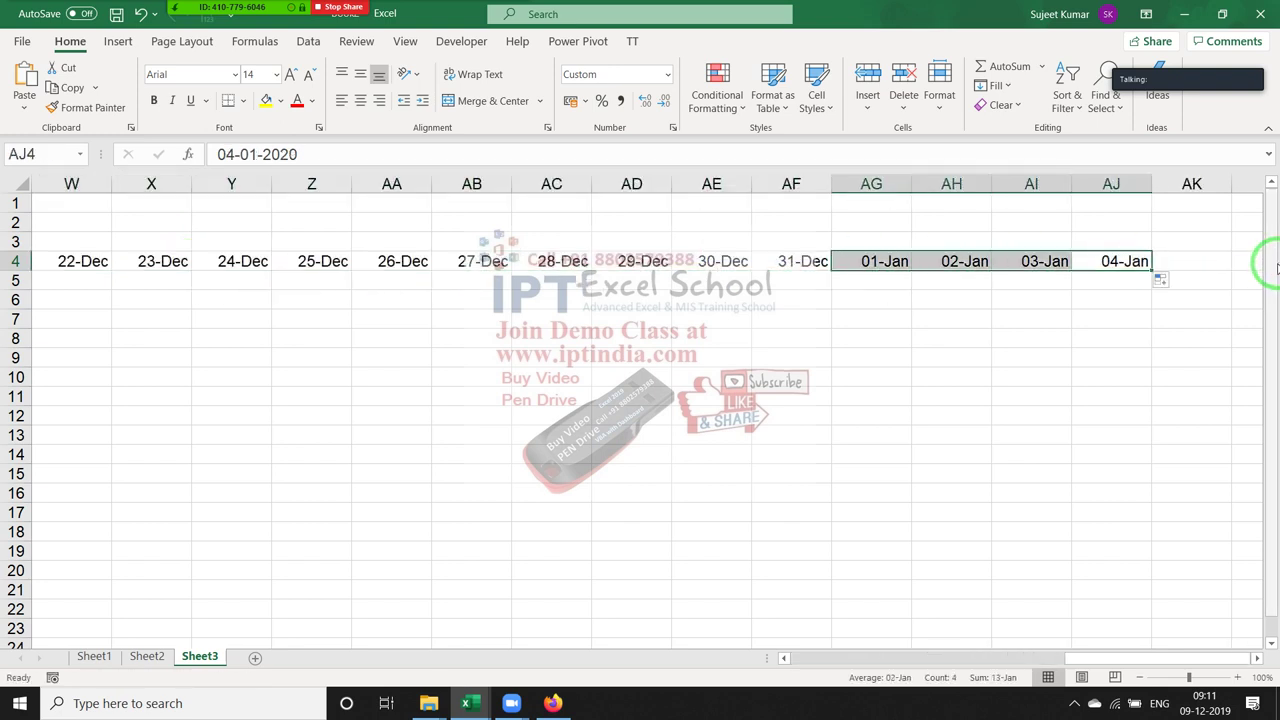
key(Delete)
key(Left)
key(Left)
key(Left)
key(Left)
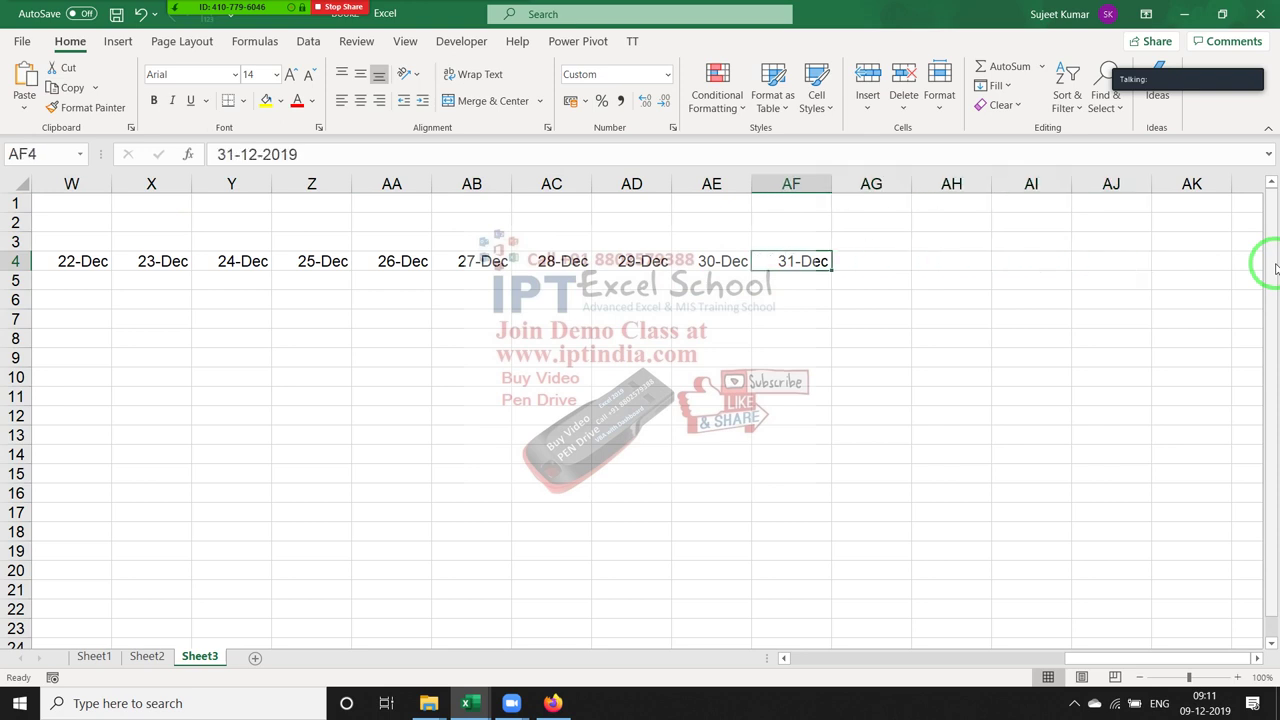
key(ctrl+shift+Left)
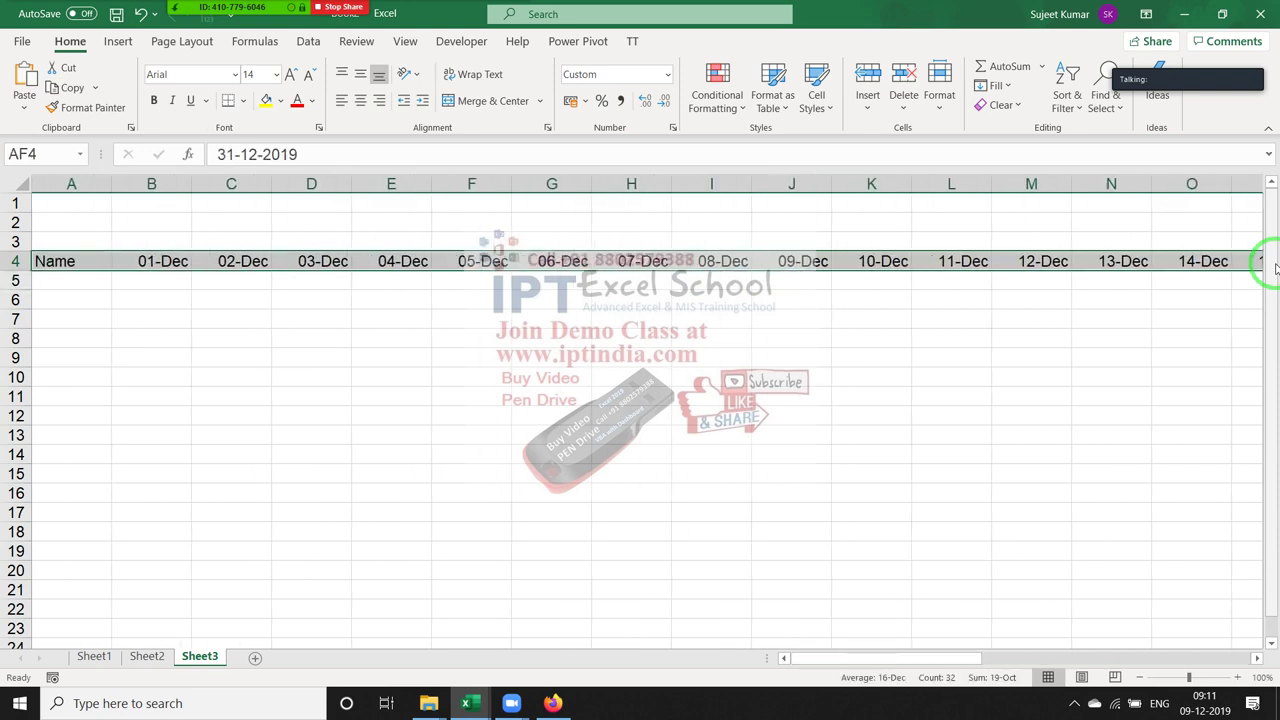
key(ctrl+shift+4)
key(ctrl+shift+3)
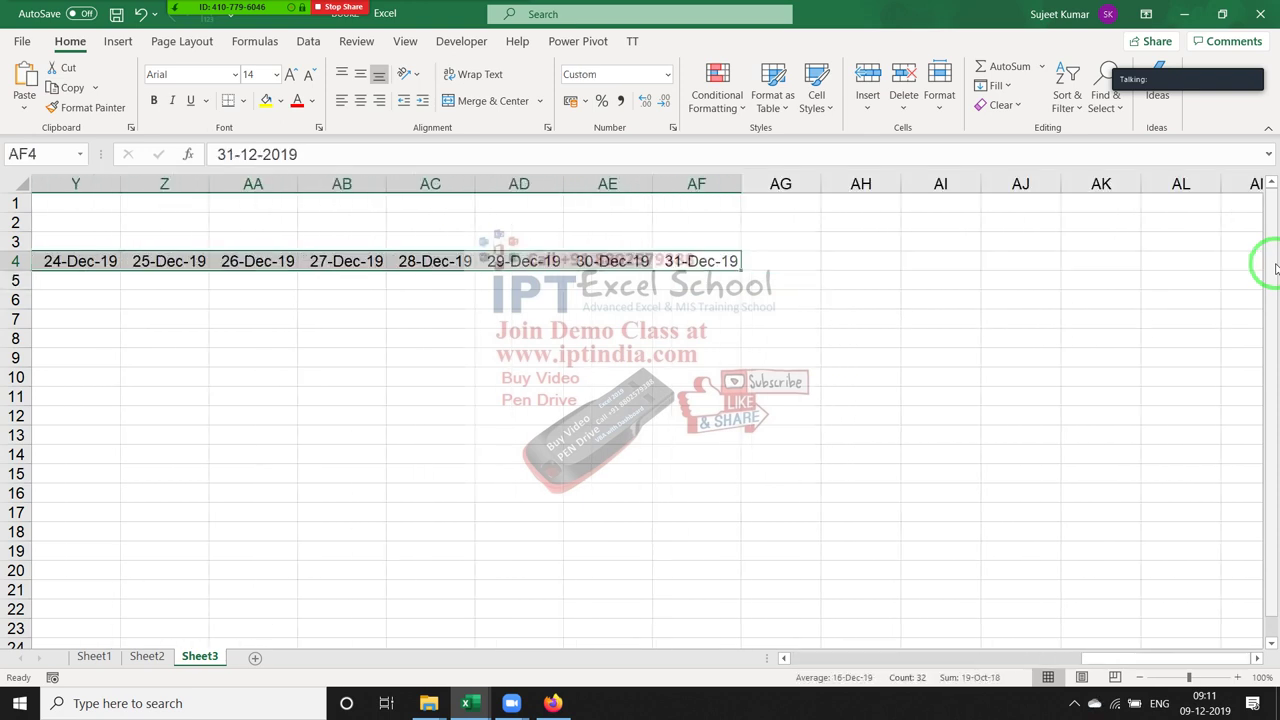
key(ctrl+Left)
key(Down)
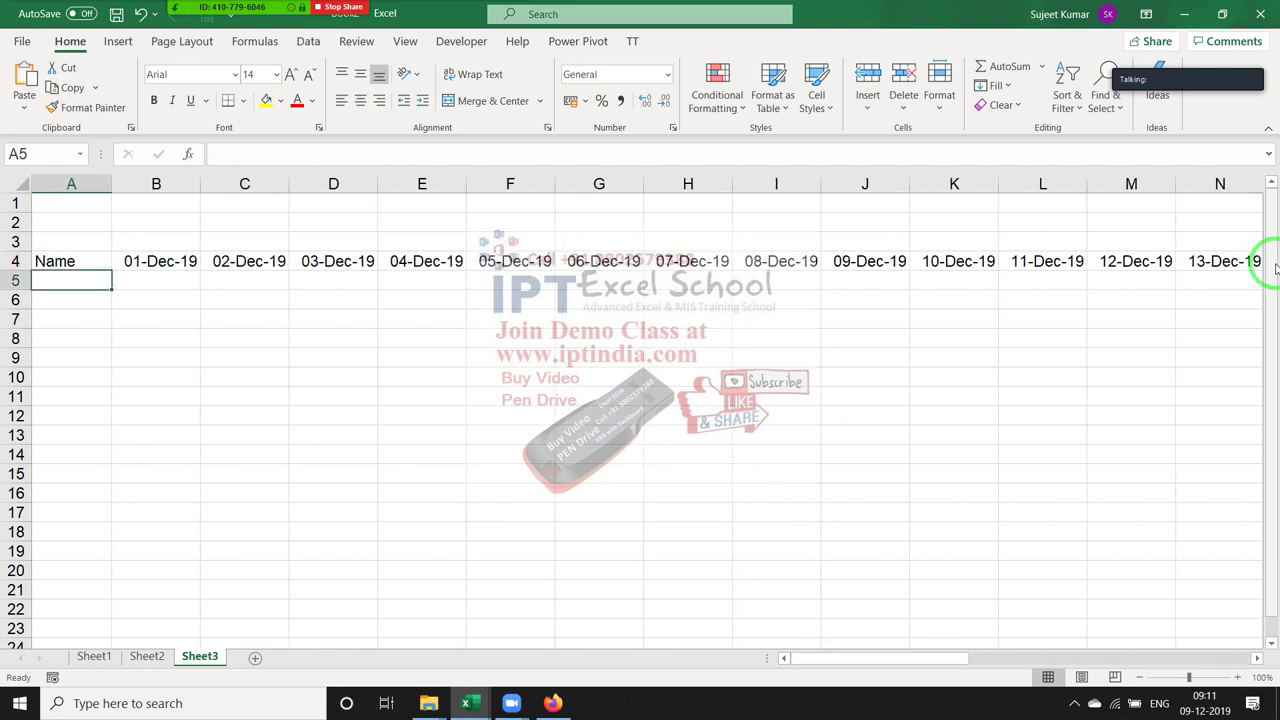
Enter a name in A5 and fill it down to A16
text(Puja)
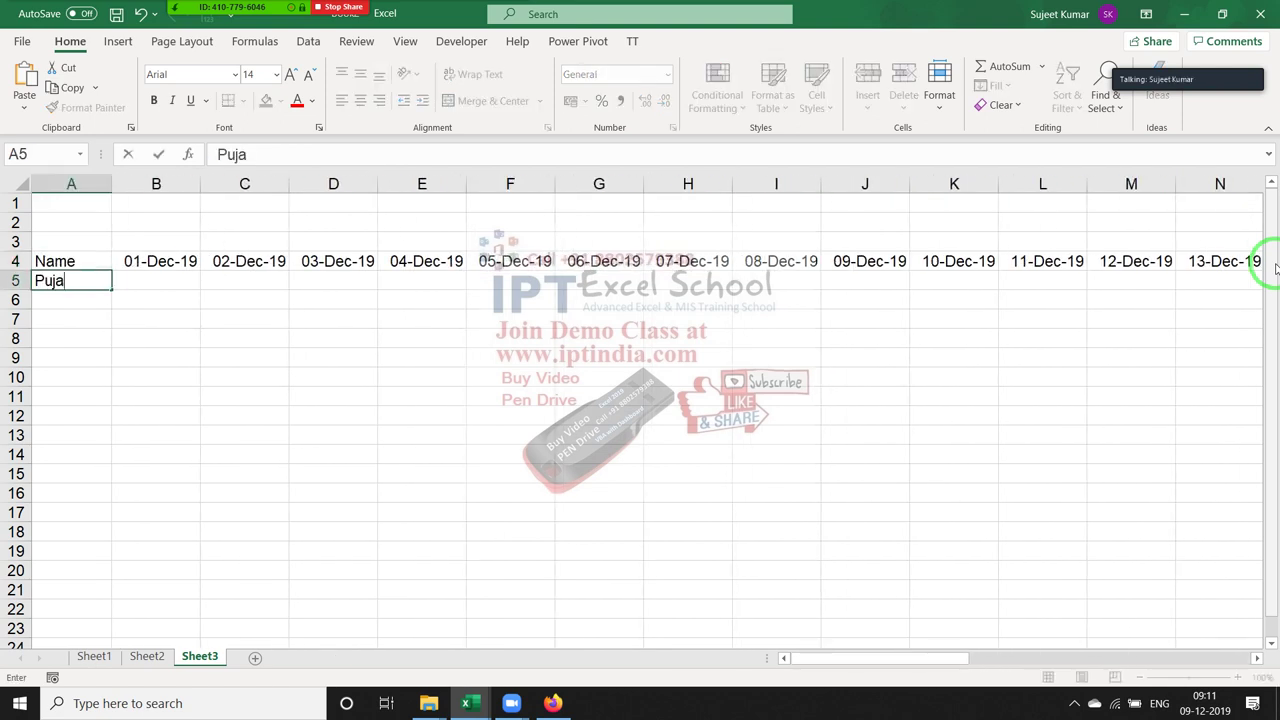
key(Return)
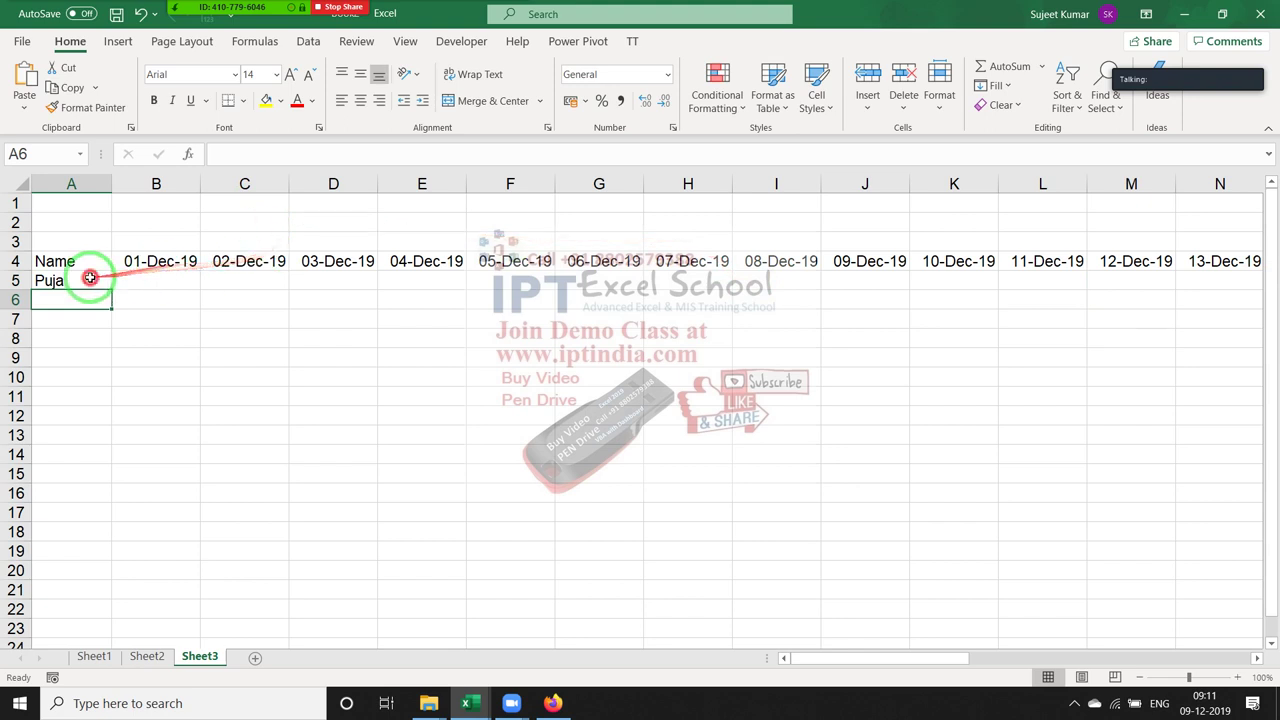
click(90, 278)
drag(110, 289, 84, 497)
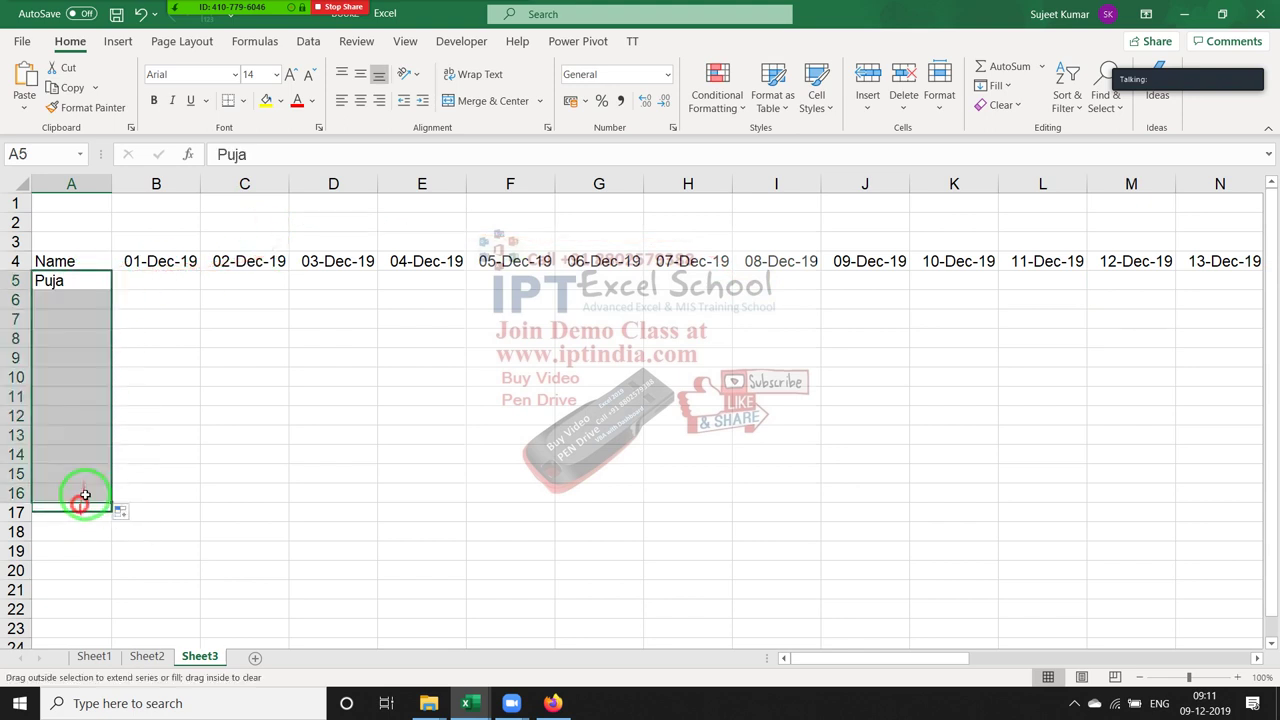
Enter =RANDBETWEEN(10,90) in B5
click(163, 263)
click(161, 288)
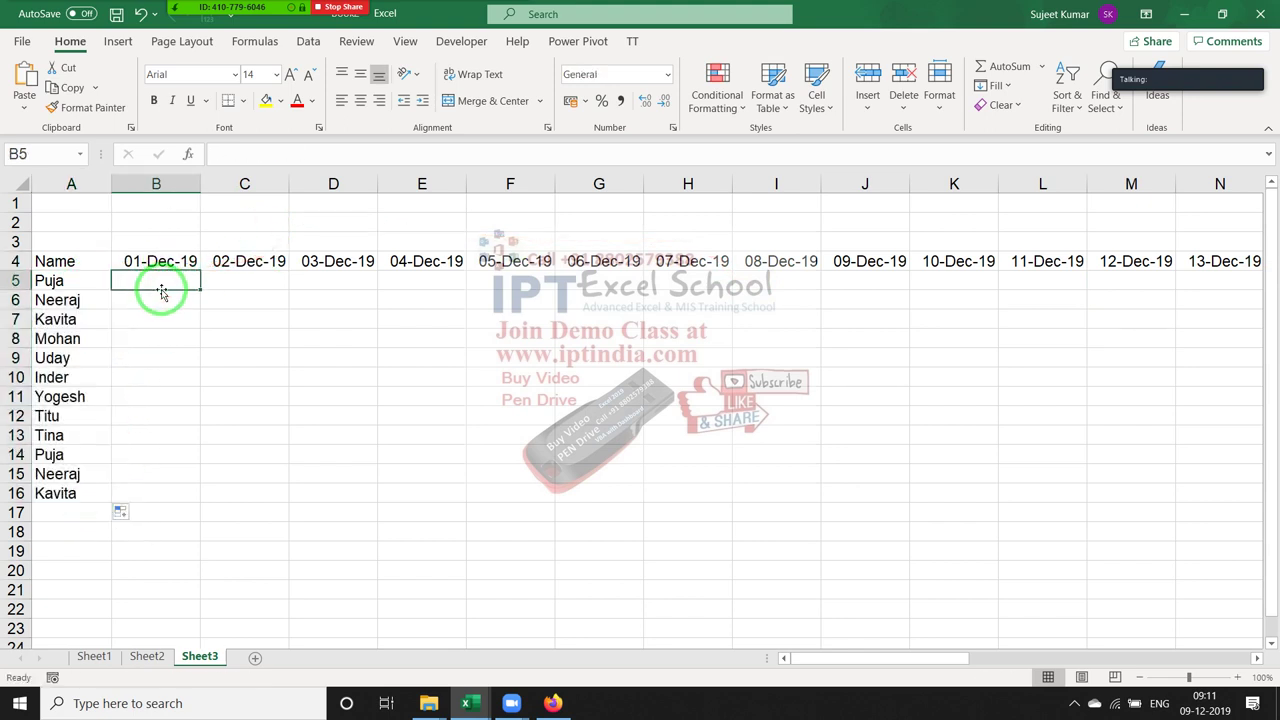
text(=ra)
key(Down)
key(Down)
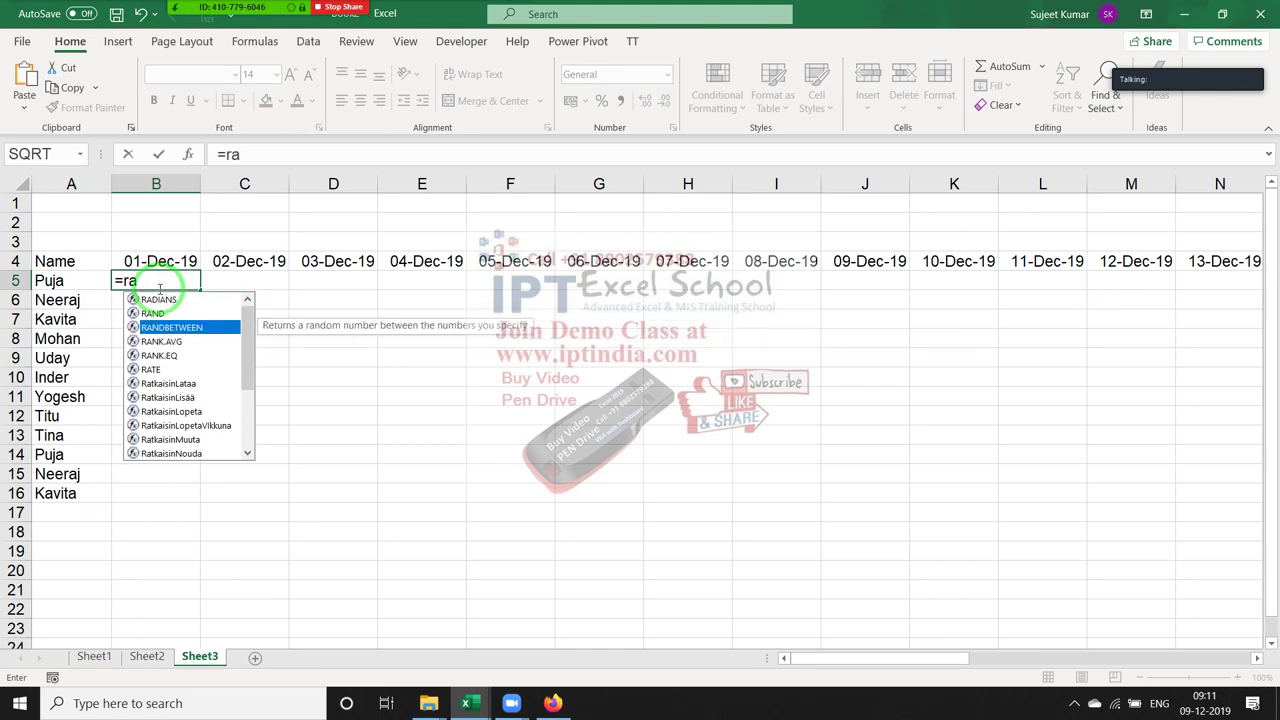
key(Tab)
text(,9)
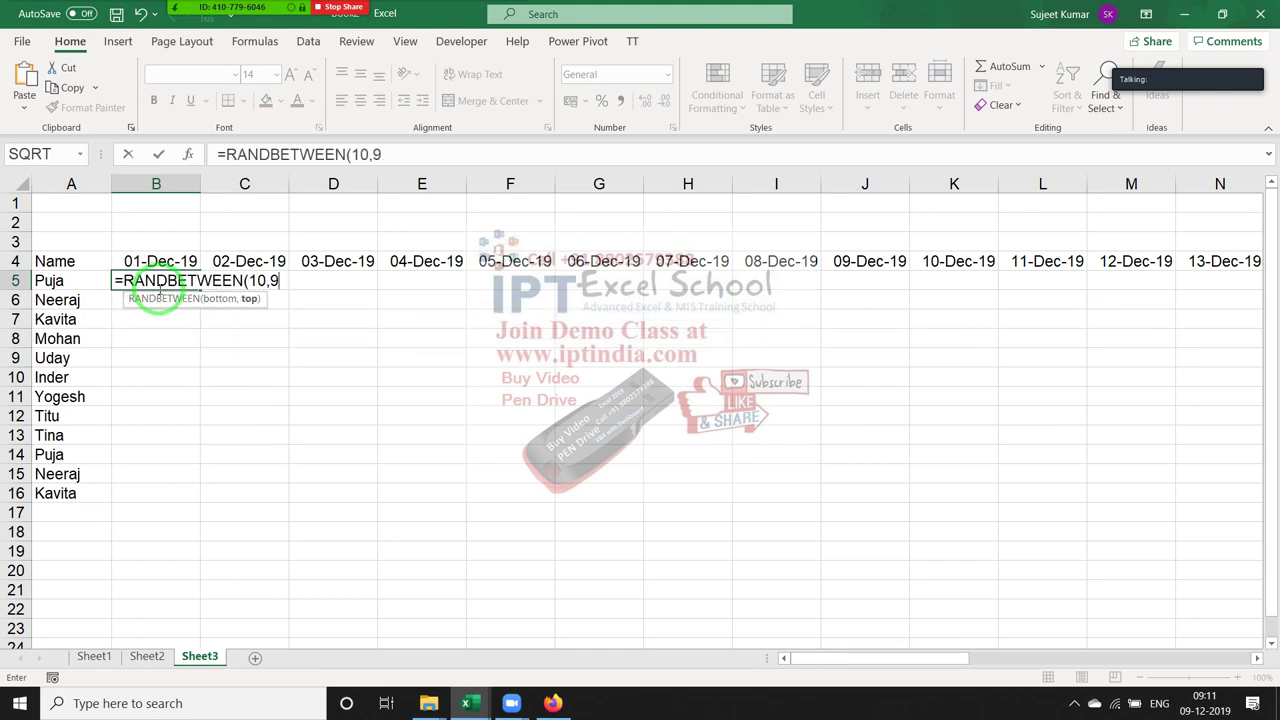
text(0)
key(shift+Return)
Fill the formula across B5:AF16 and paste the grid back as fixed values
key(ctrl+Right)
key(Down)
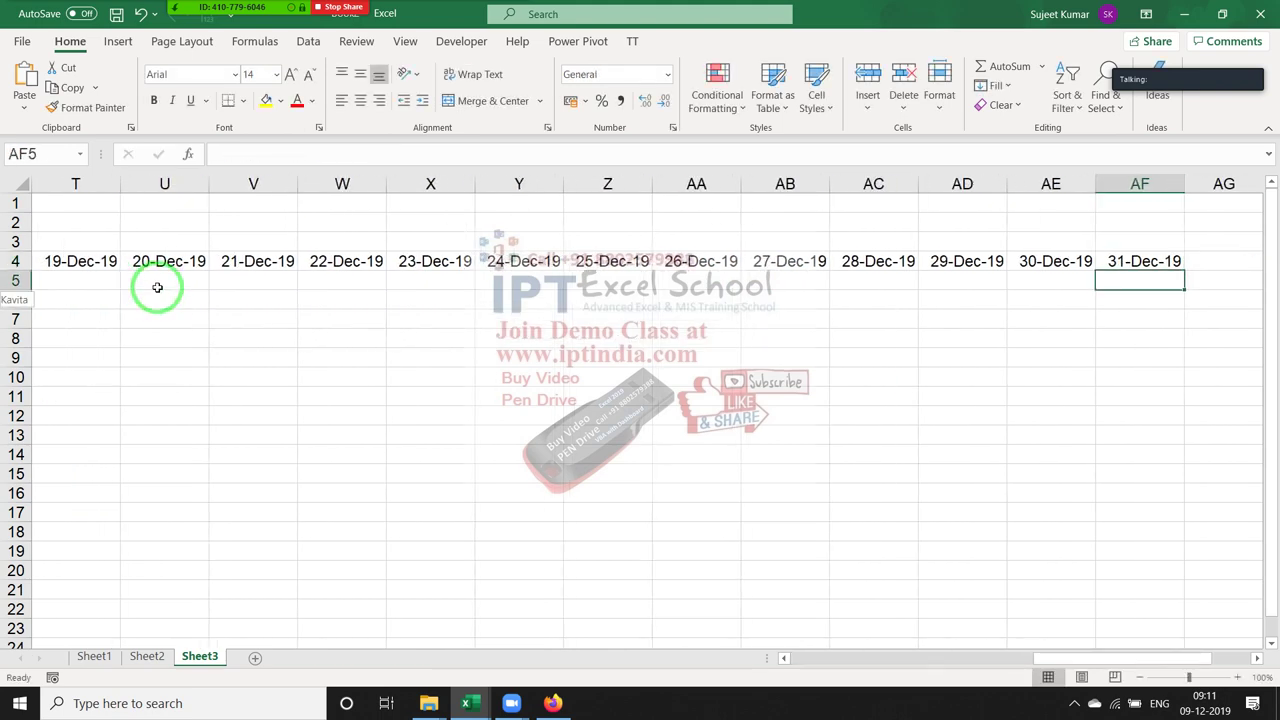
key(ctrl+shift+Left)
key(shift+Down)
key(shift+Down)
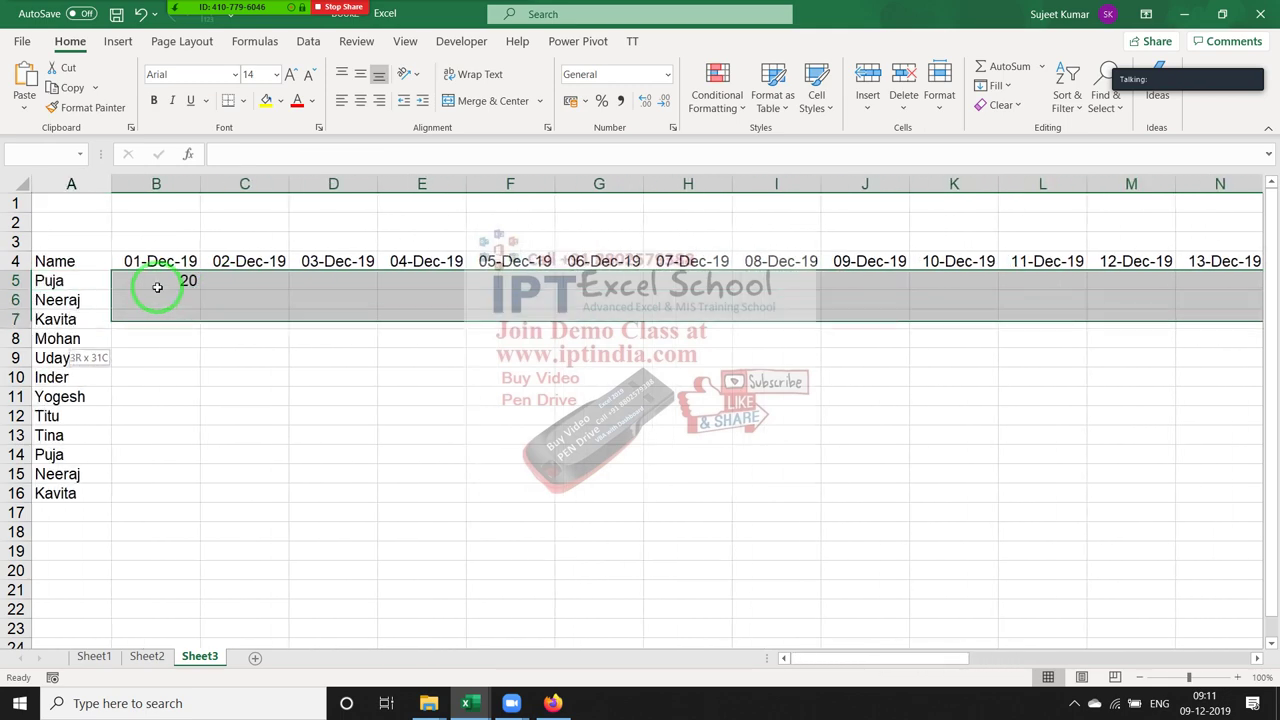
key(shift+Down)
key(shift+Down)
key(shift+Down)
key(shift+Down)
key(shift+Down)
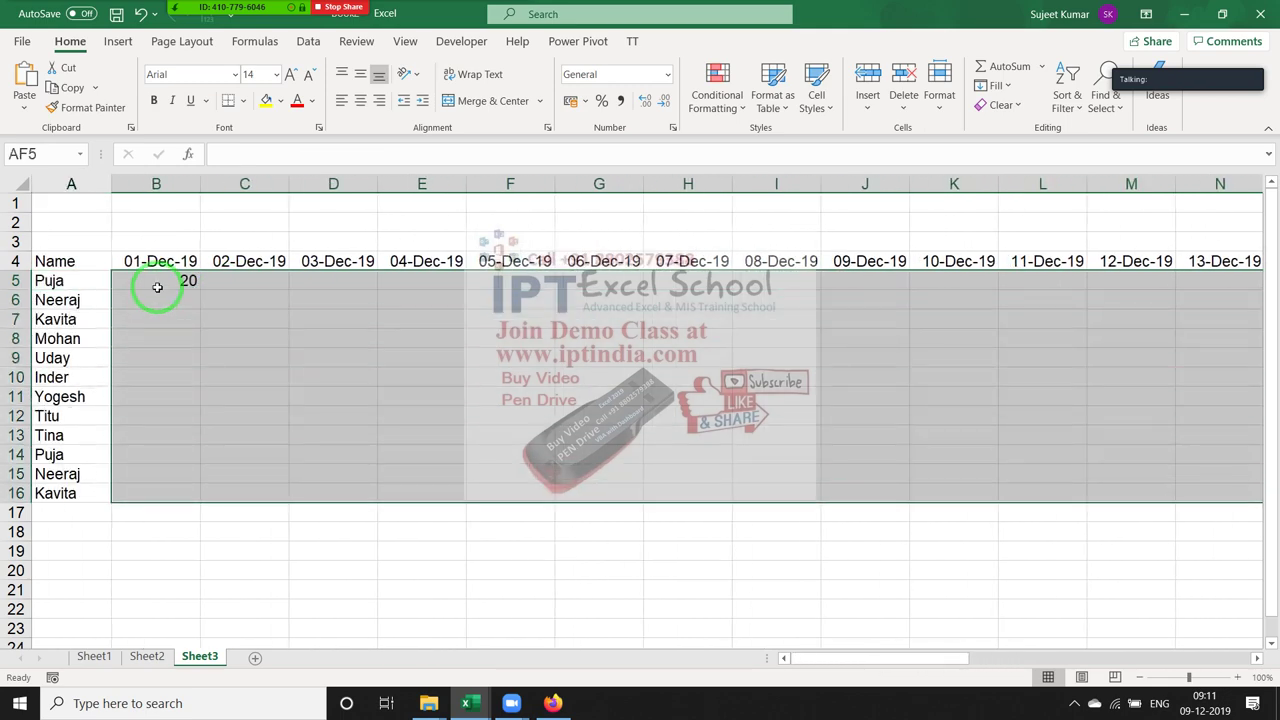
key(ctrl+r)
key(ctrl+d)
key(ctrl+c)
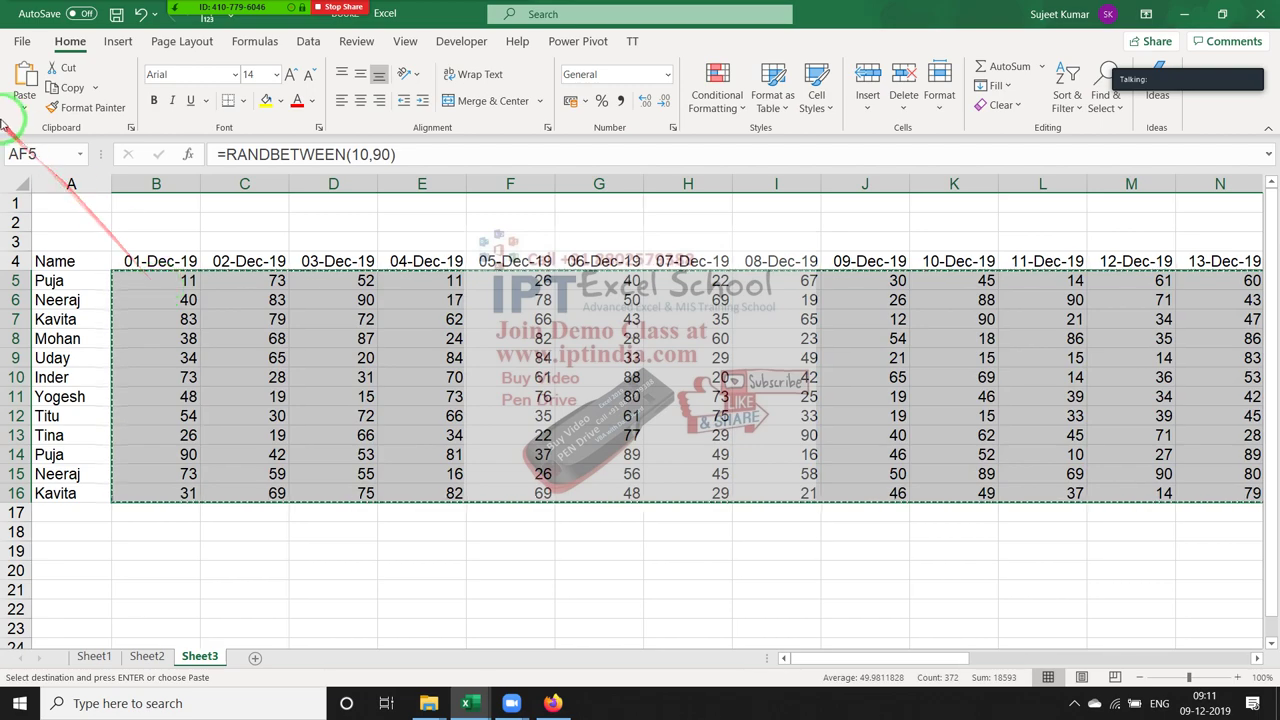
click(24, 108)
click(20, 235)
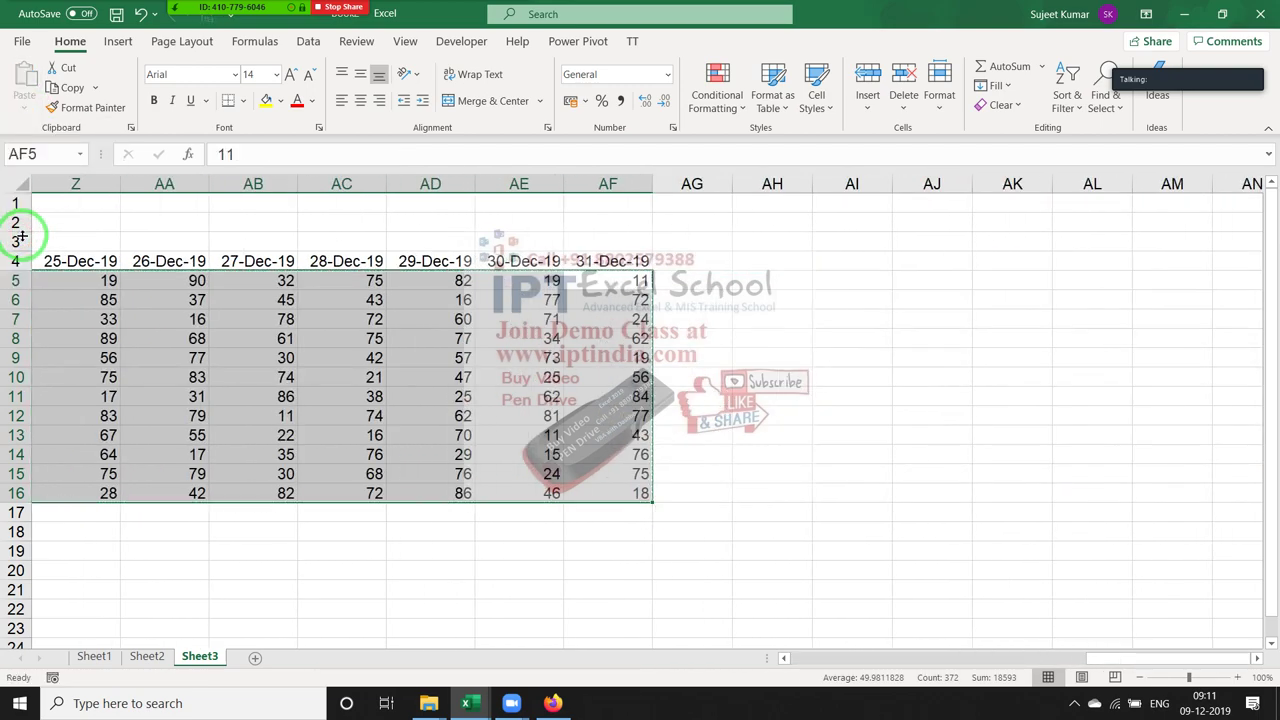
key(ctrl+Left)
key(Right)
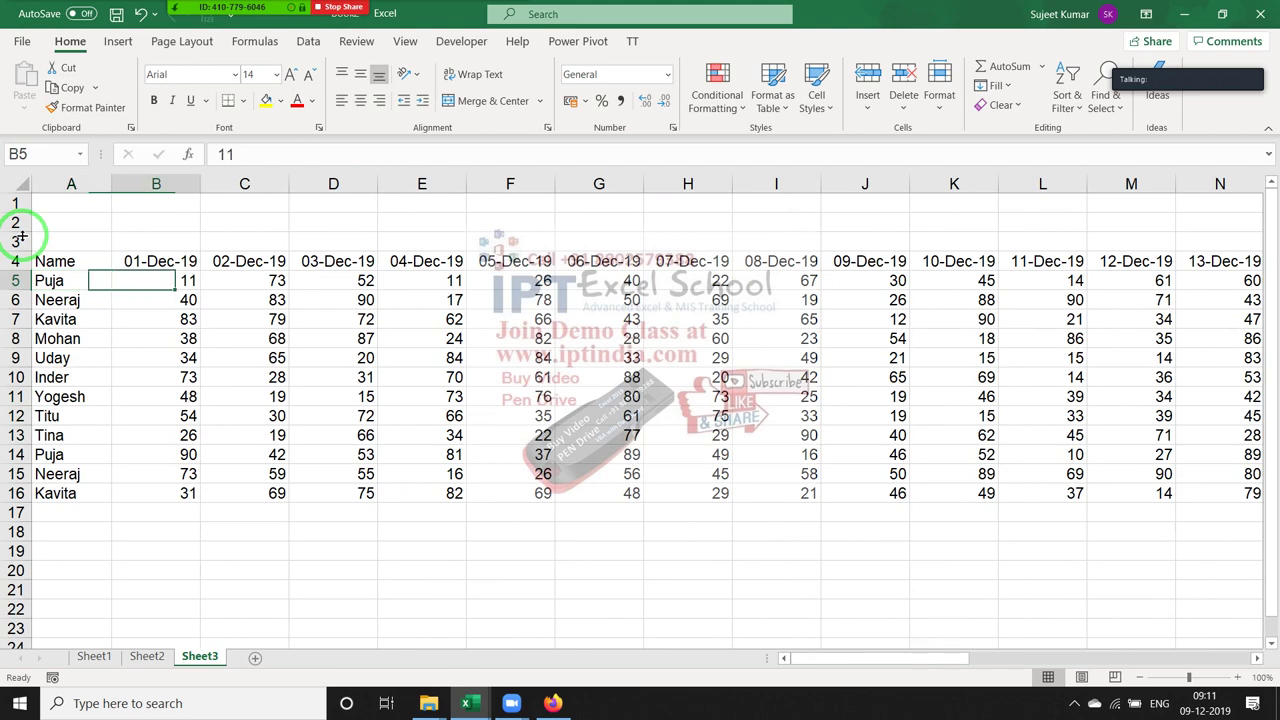
Put P in every cell of B5:AF16 with Ctrl+Enter
text(P)
key(ctrl+shift+Right)
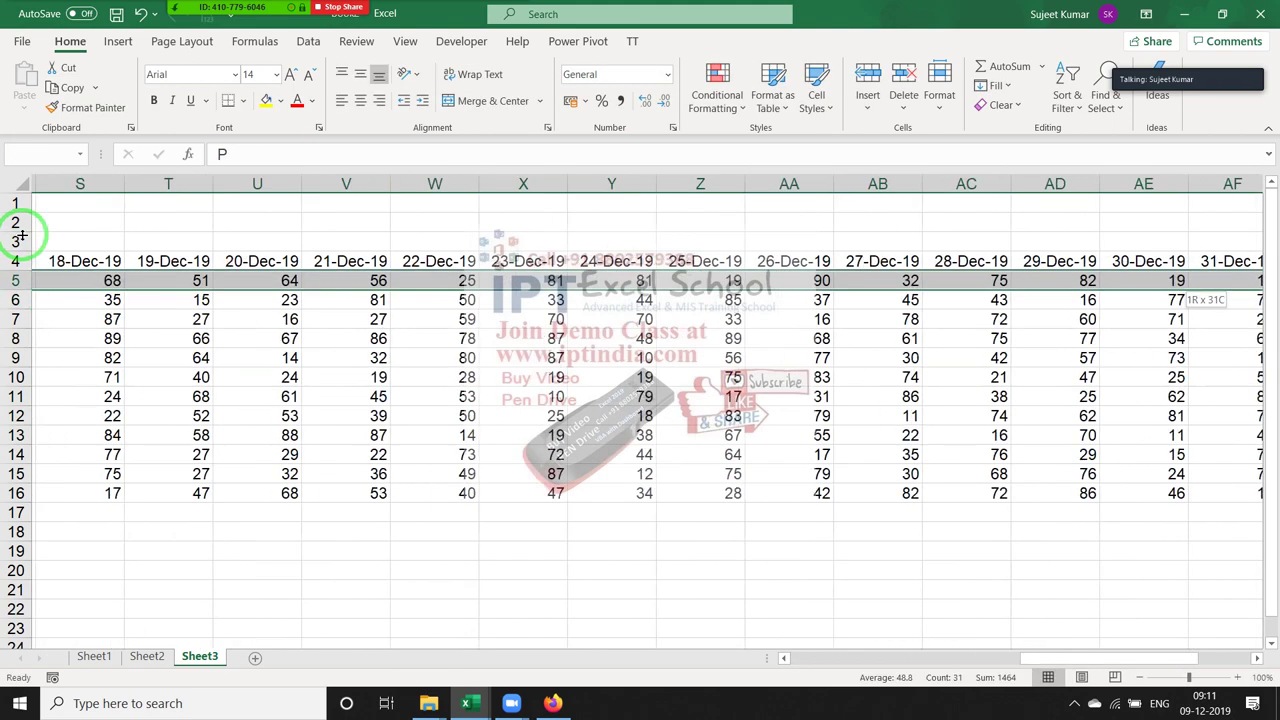
key(ctrl+shift+Down)
text(P)
key(ctrl+Return)
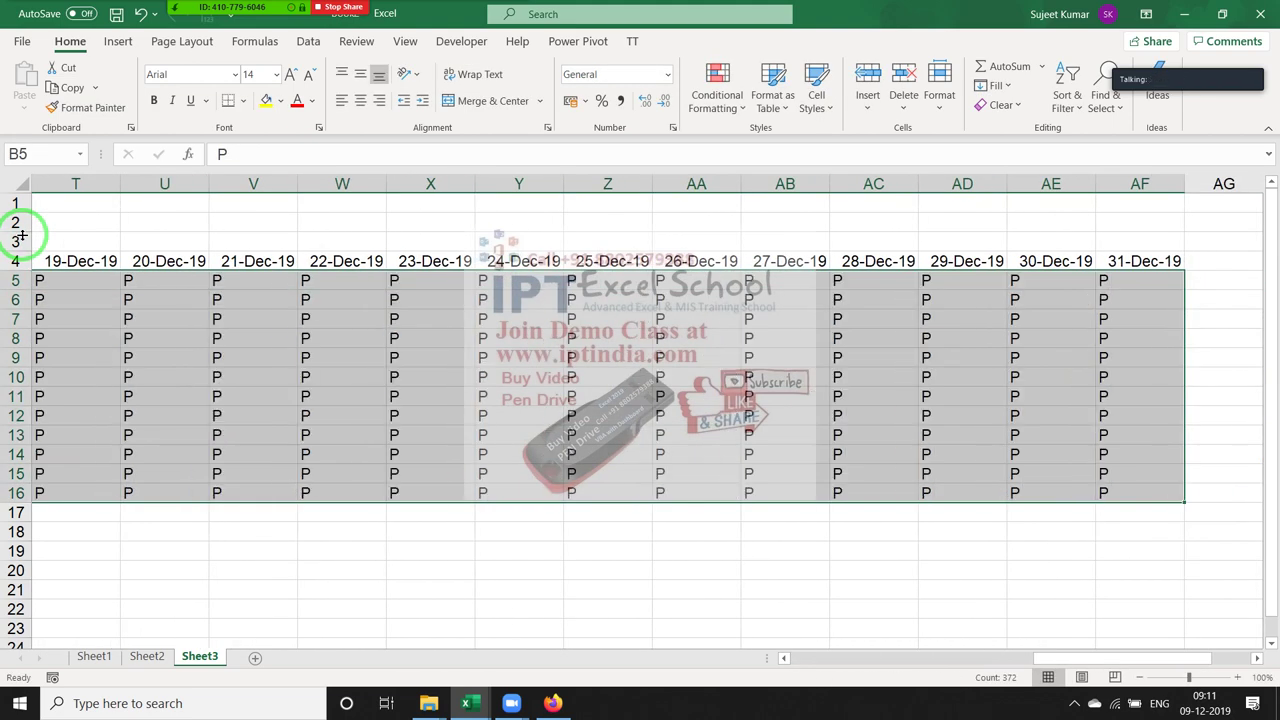
key(Up)
key(Left)
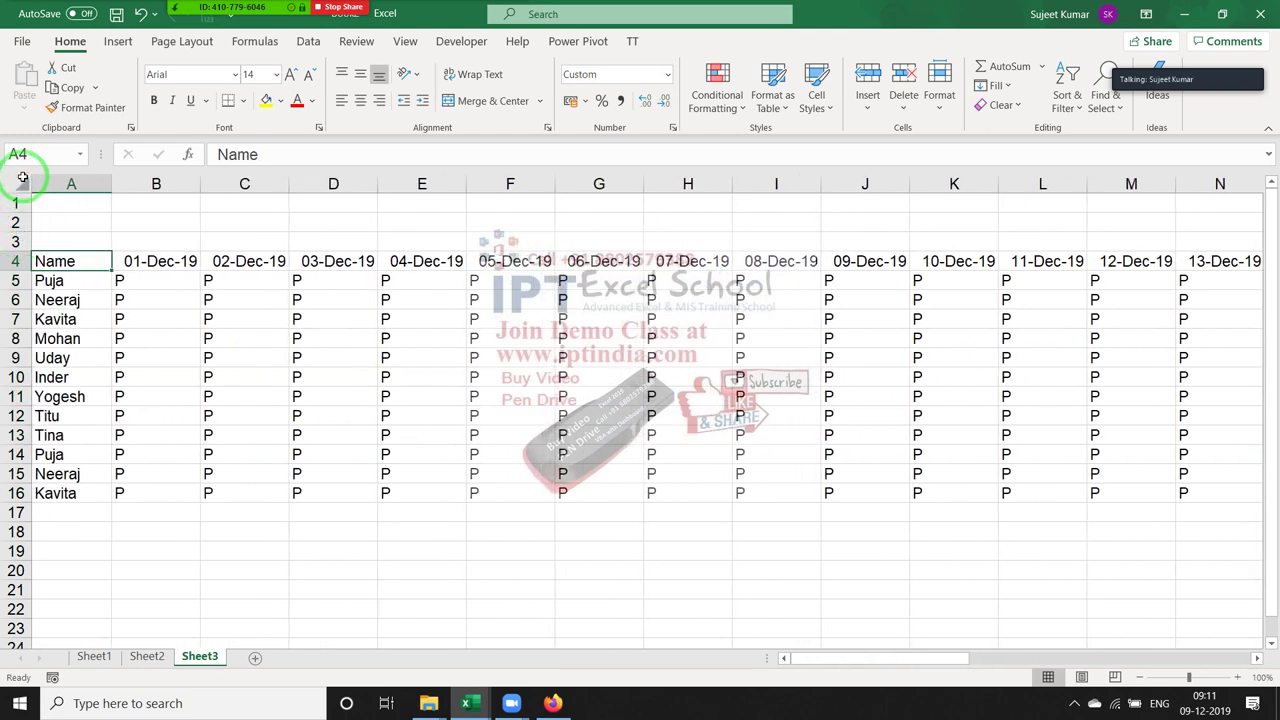
AutoFit every column on the sheet to its contents
click(20, 183)
double_click(203, 184)
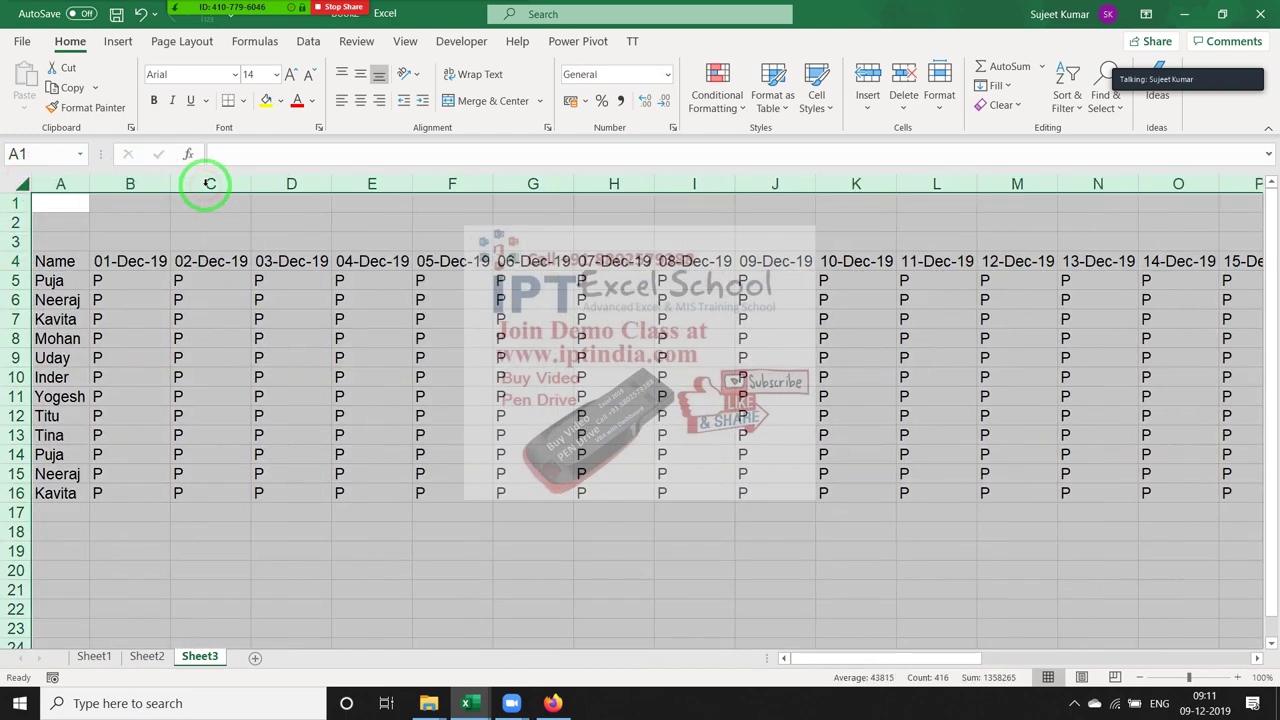
click(279, 352)
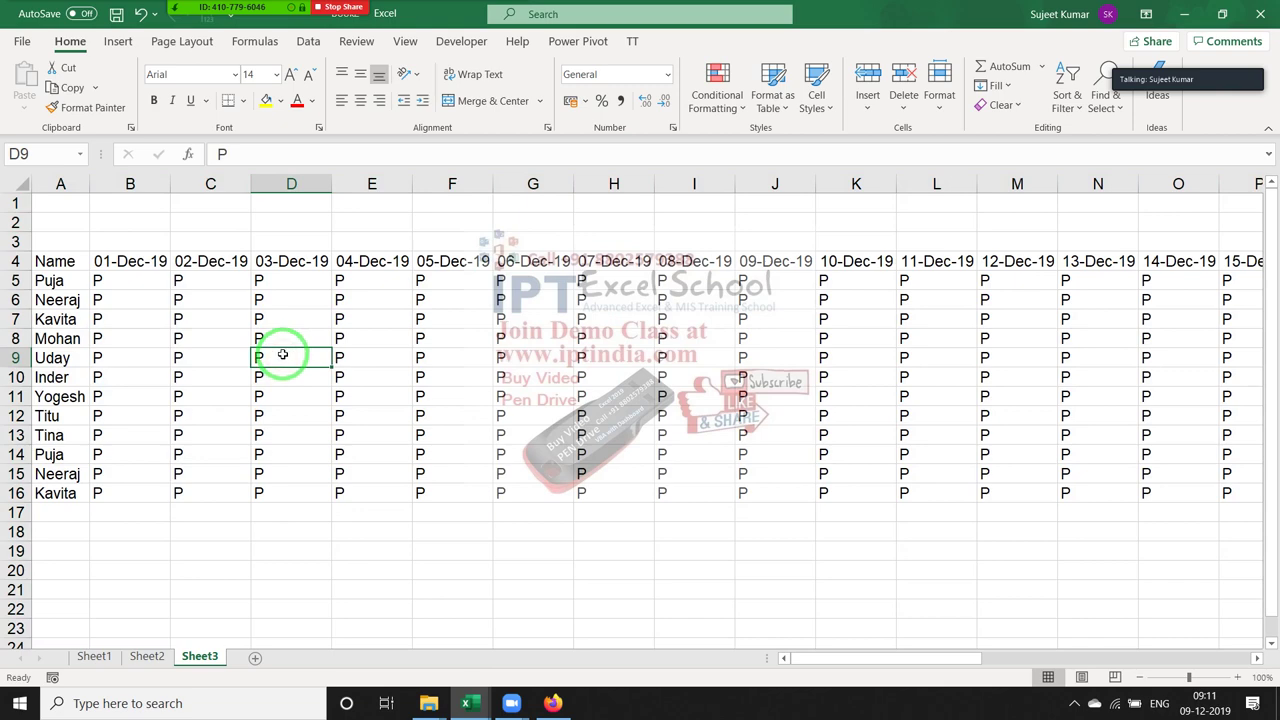
key(Up)
key(Up)
key(Up)
key(Up)
key(Up)
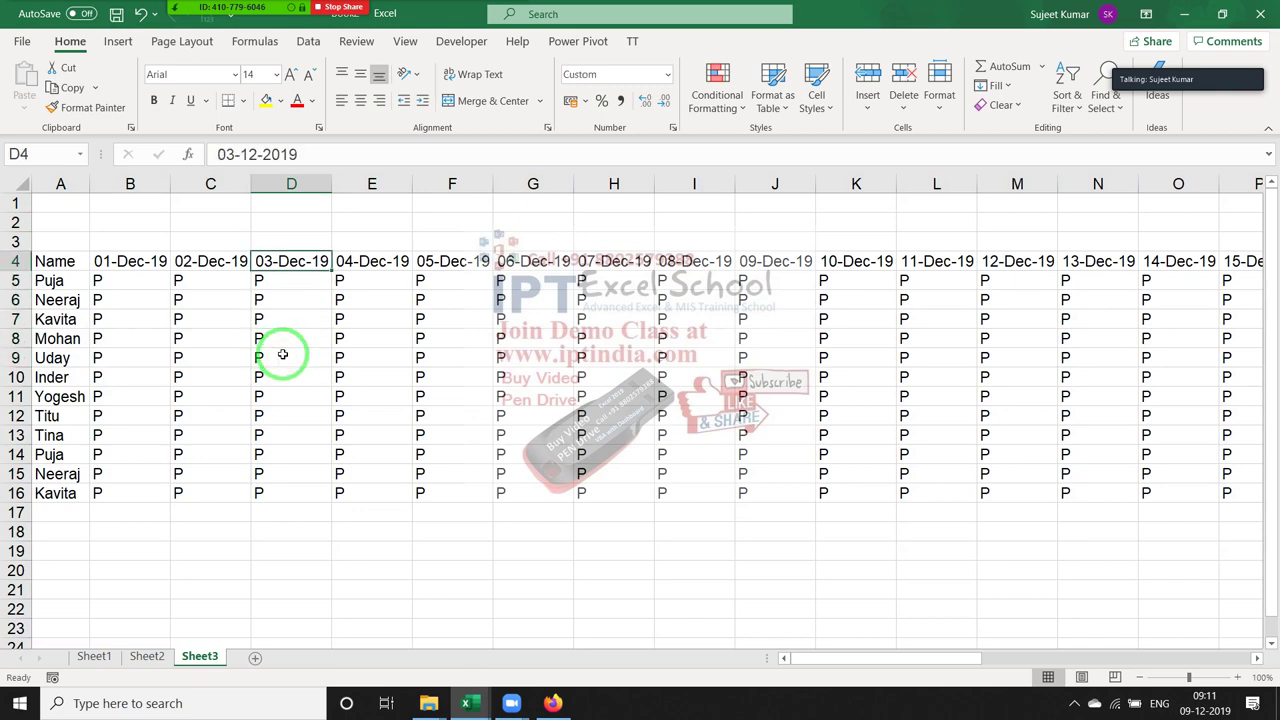
key(ctrl+Right)
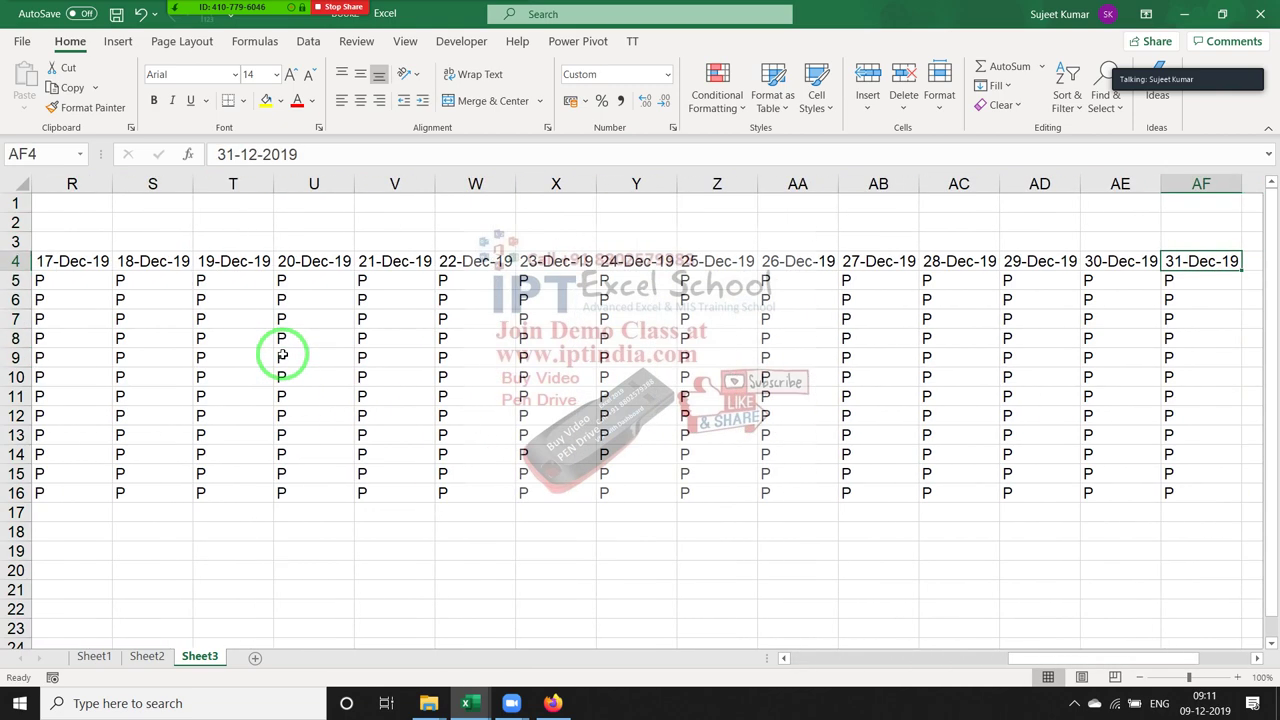
key(ctrl+Left)
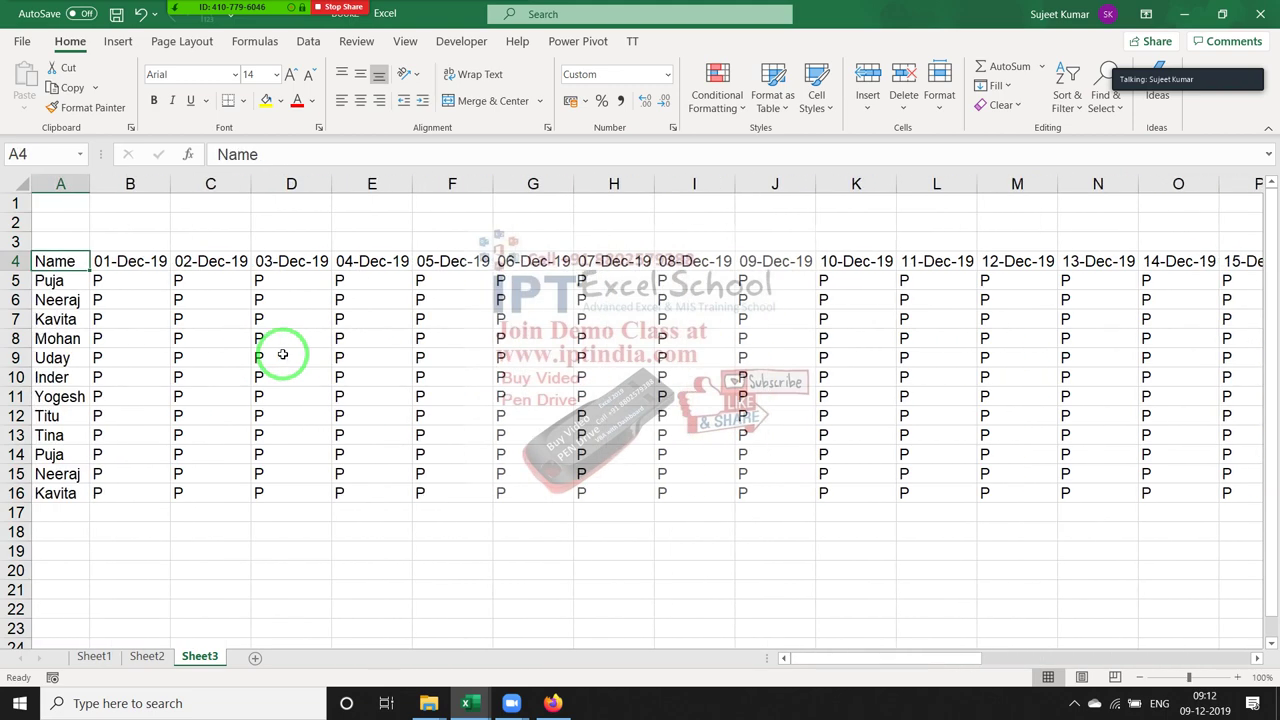
key(Right)
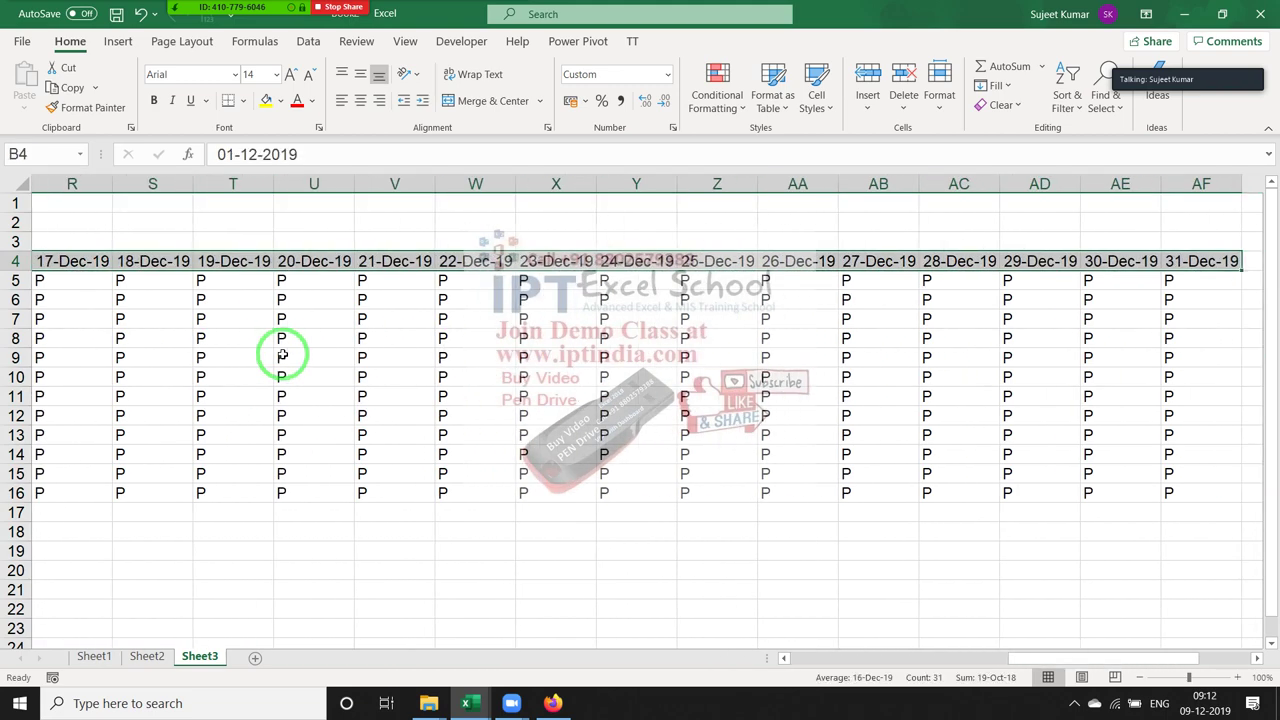
Shrink the header date font and AutoFit all columns to their contents
click(309, 78)
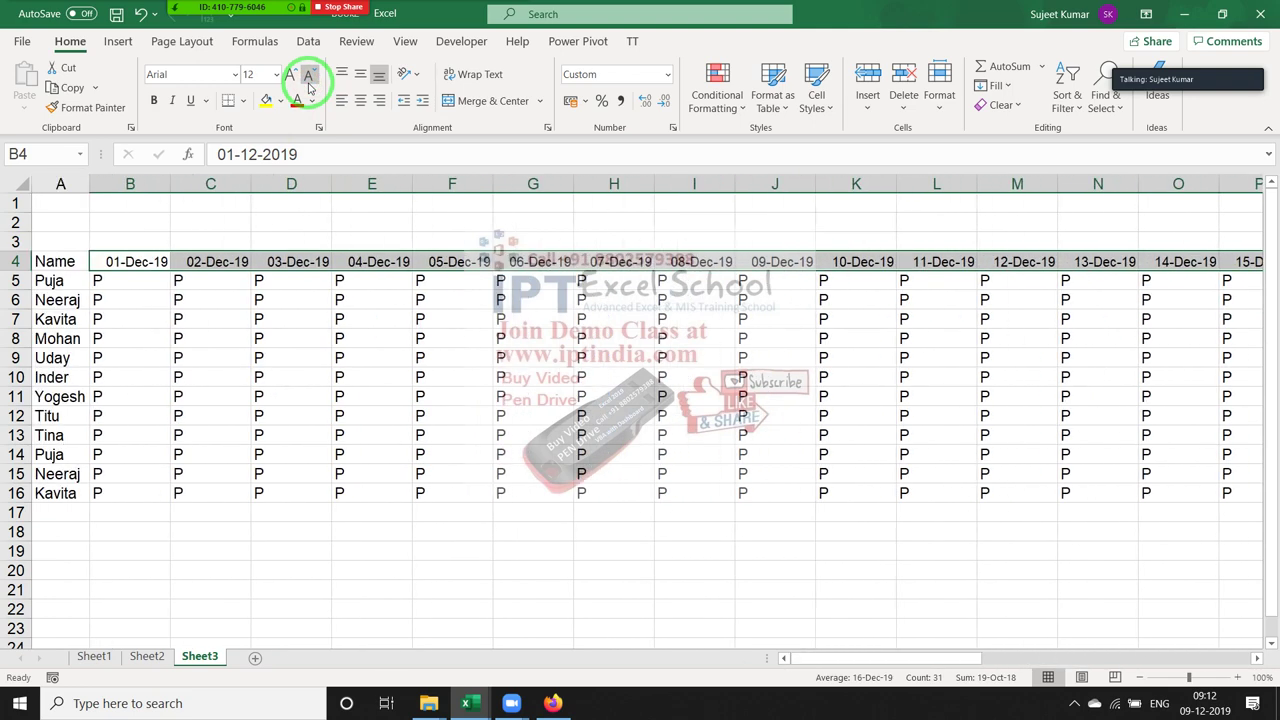
click(182, 372)
click(22, 188)
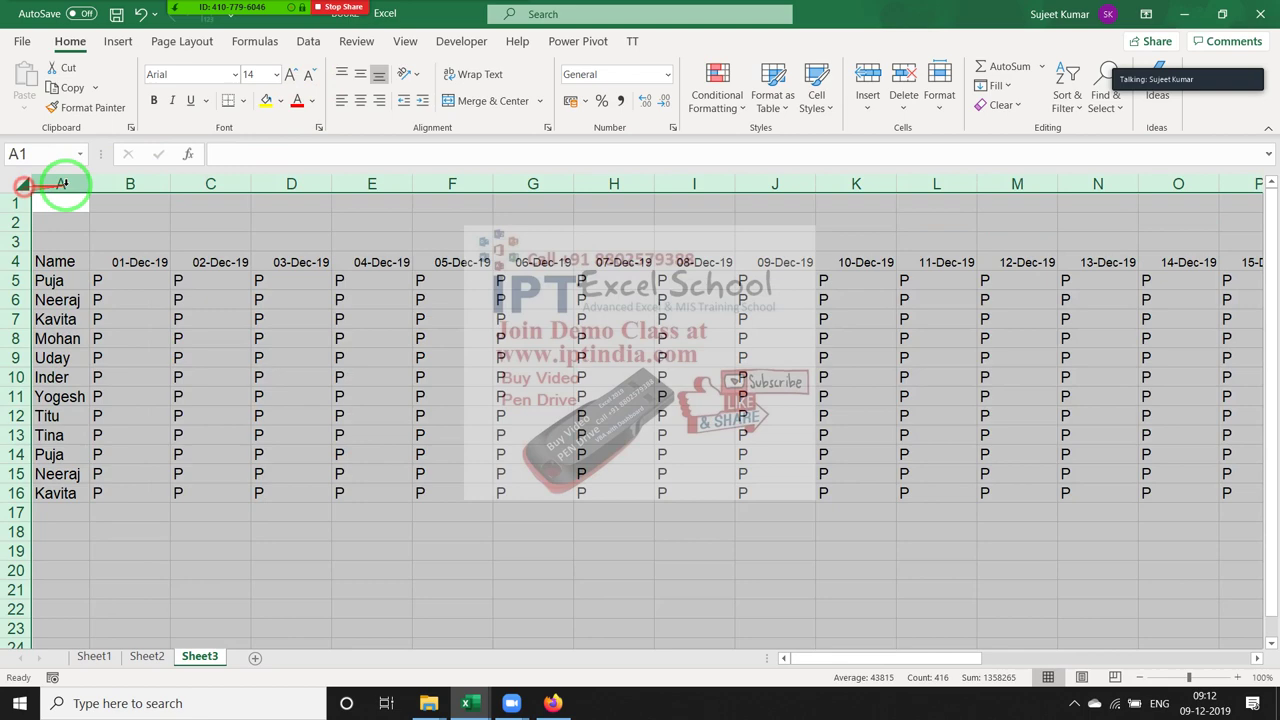
double_click(171, 188)
click(182, 299)
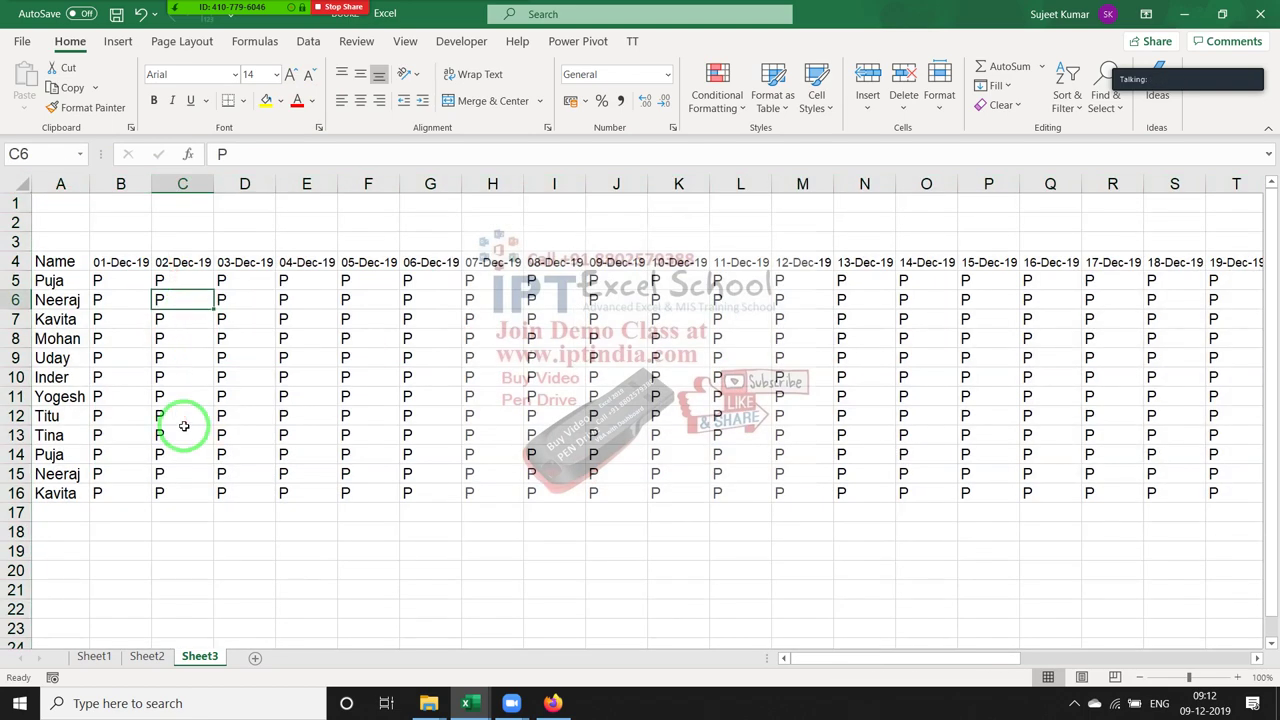
mouse_move(121, 280)
mouse_down()
mouse_move(123, 489)
mouse_move(951, 485)
mouse_move(1249, 514)
mouse_up()
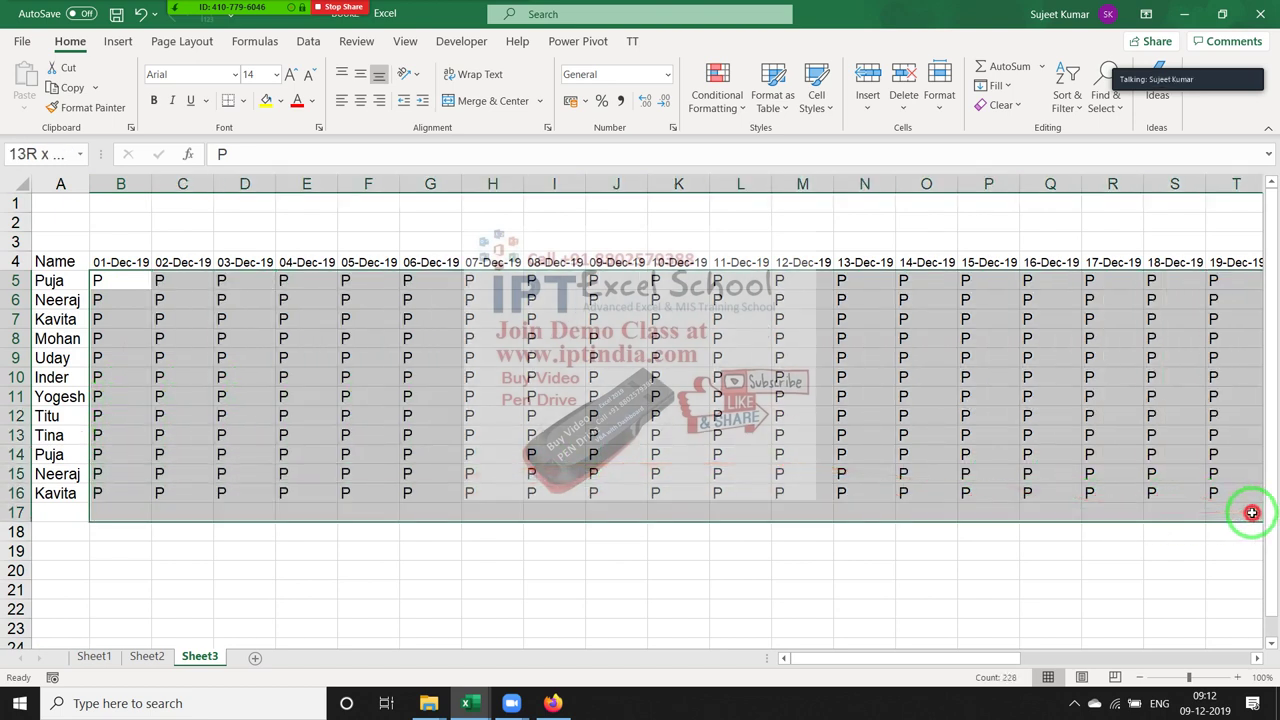
Rotate the A4:AF4 headings with Rotate Text Up
click(124, 263)
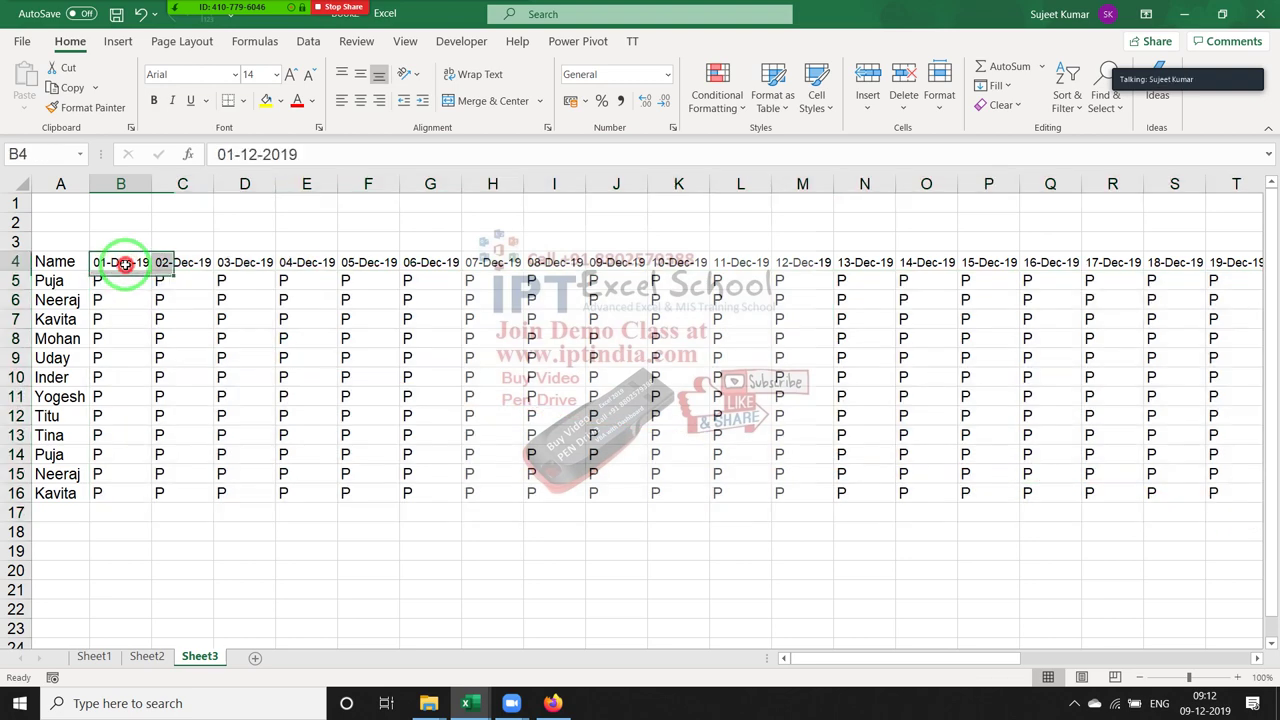
click(64, 266)
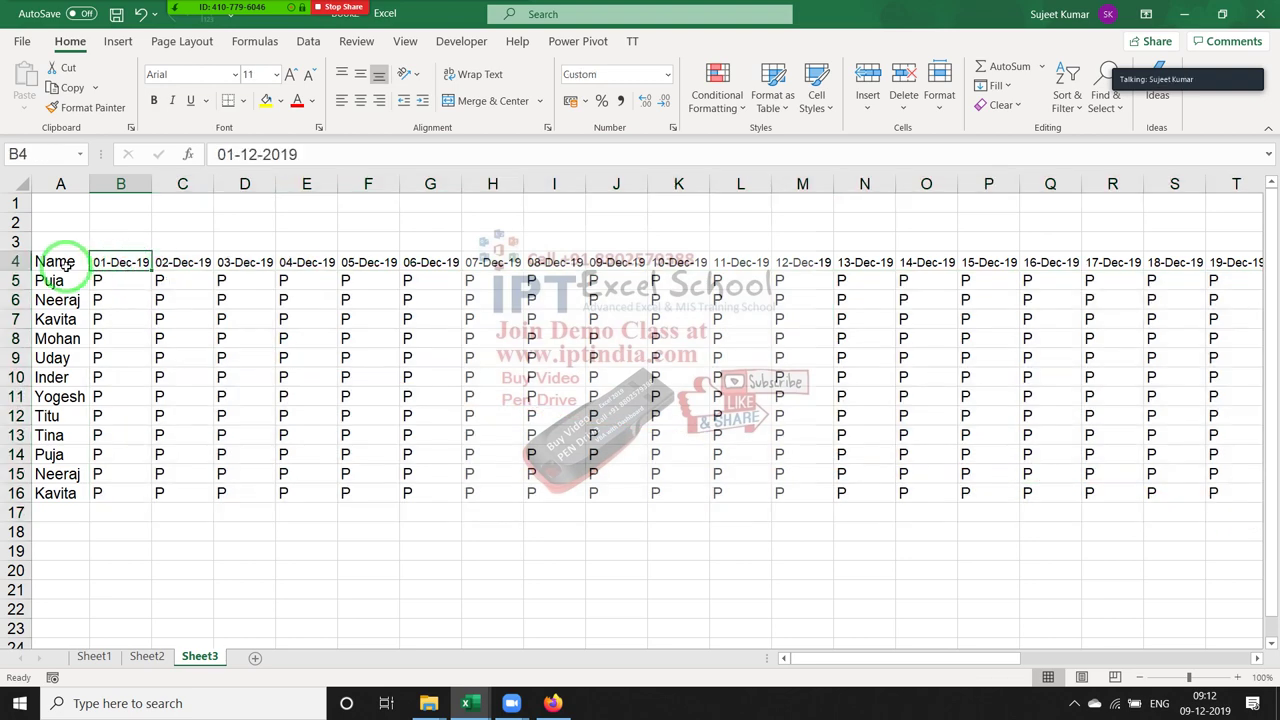
key(ctrl+shift+Right)
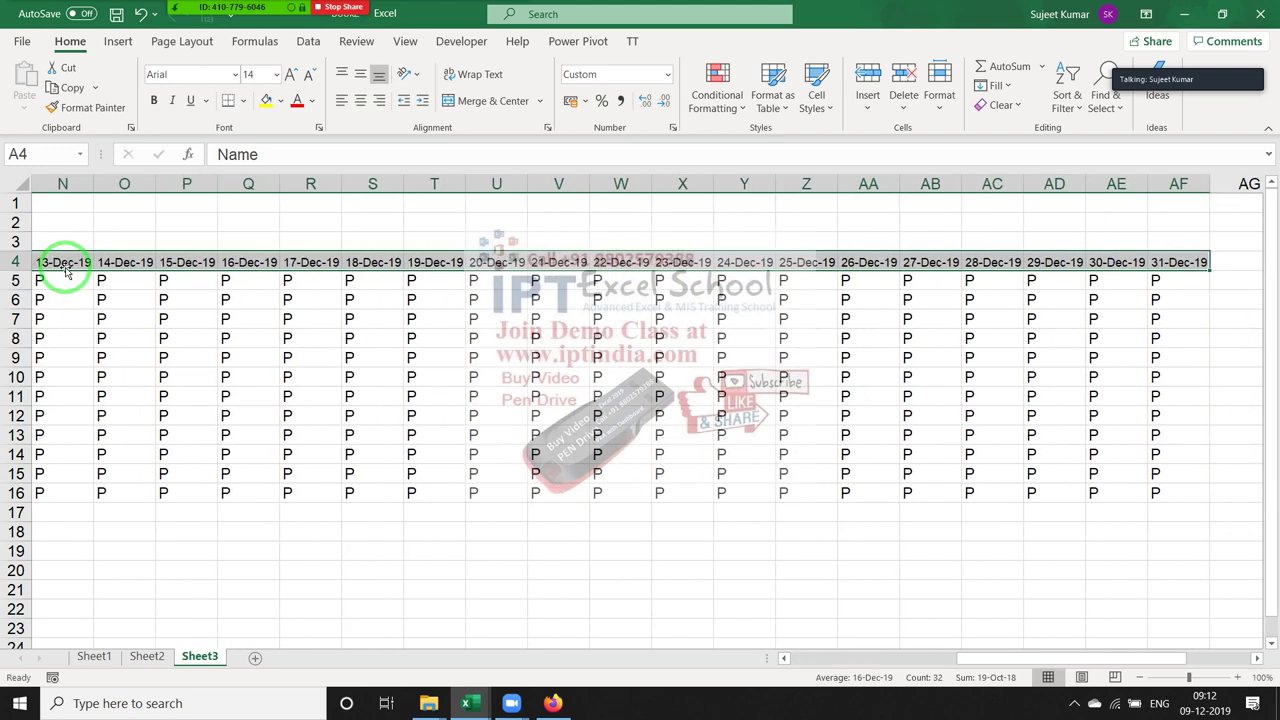
click(414, 76)
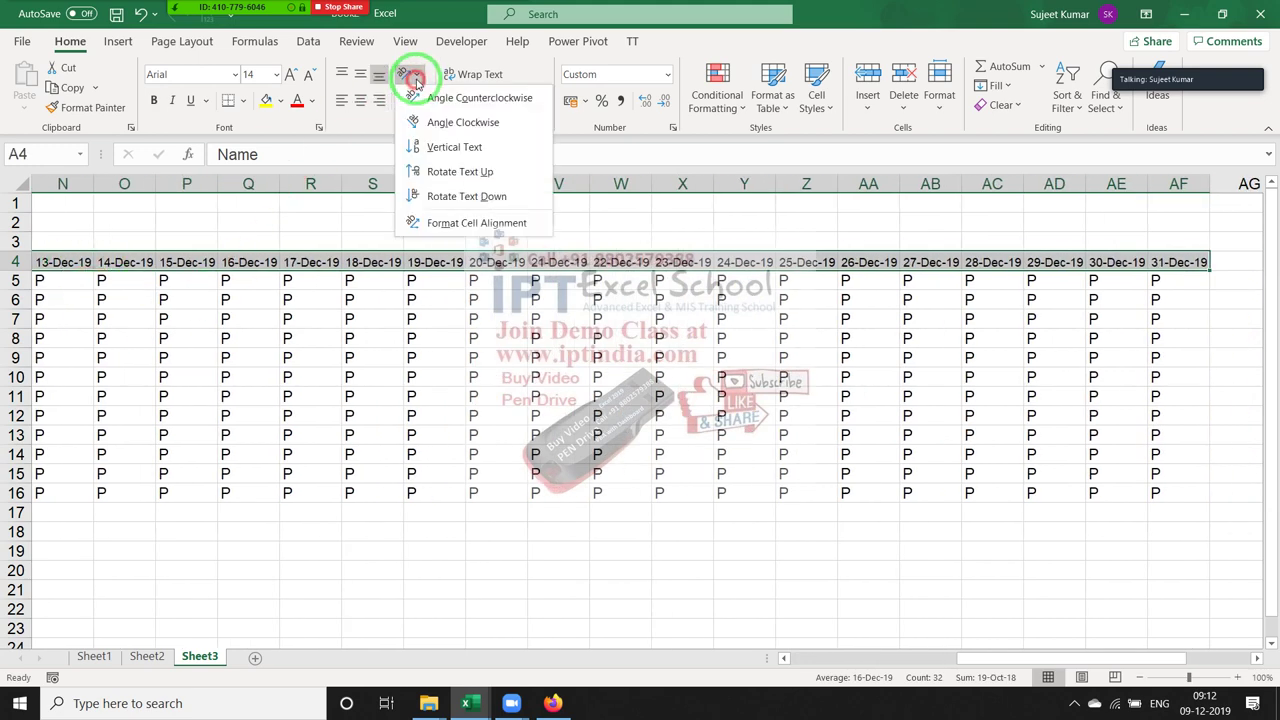
click(437, 172)
AutoFit all columns so the date columns become narrow
click(365, 381)
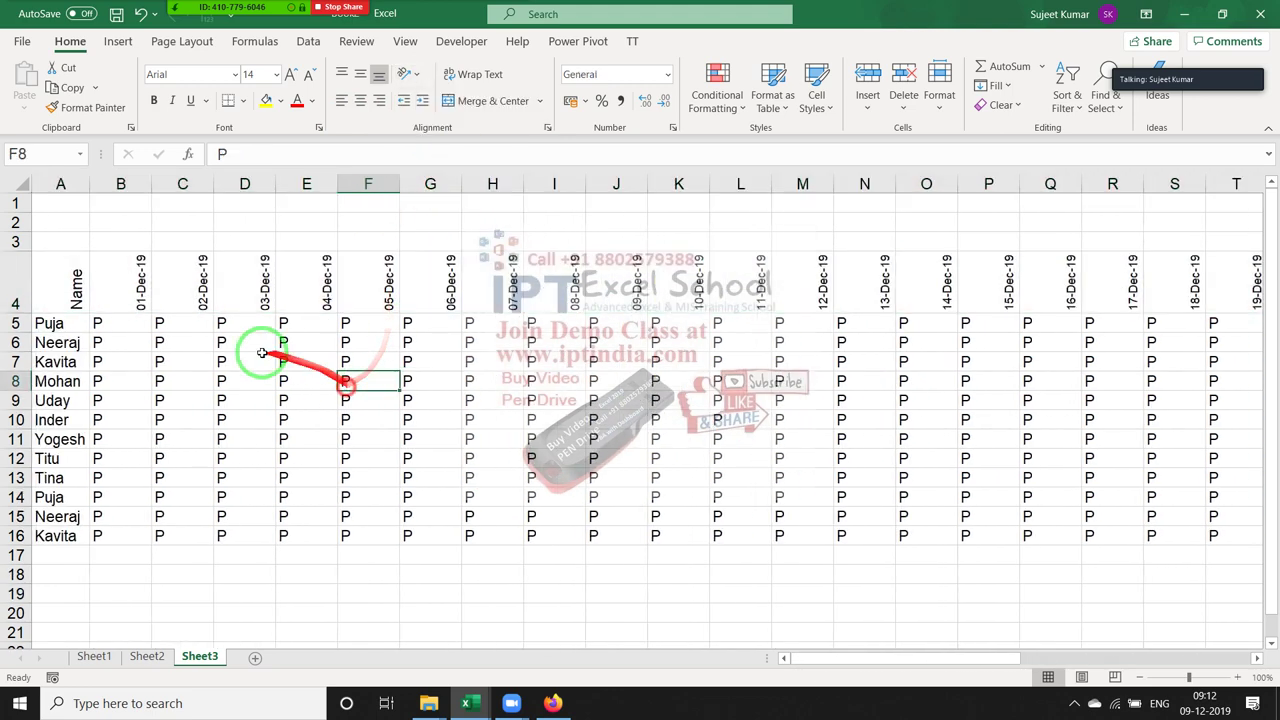
click(24, 183)
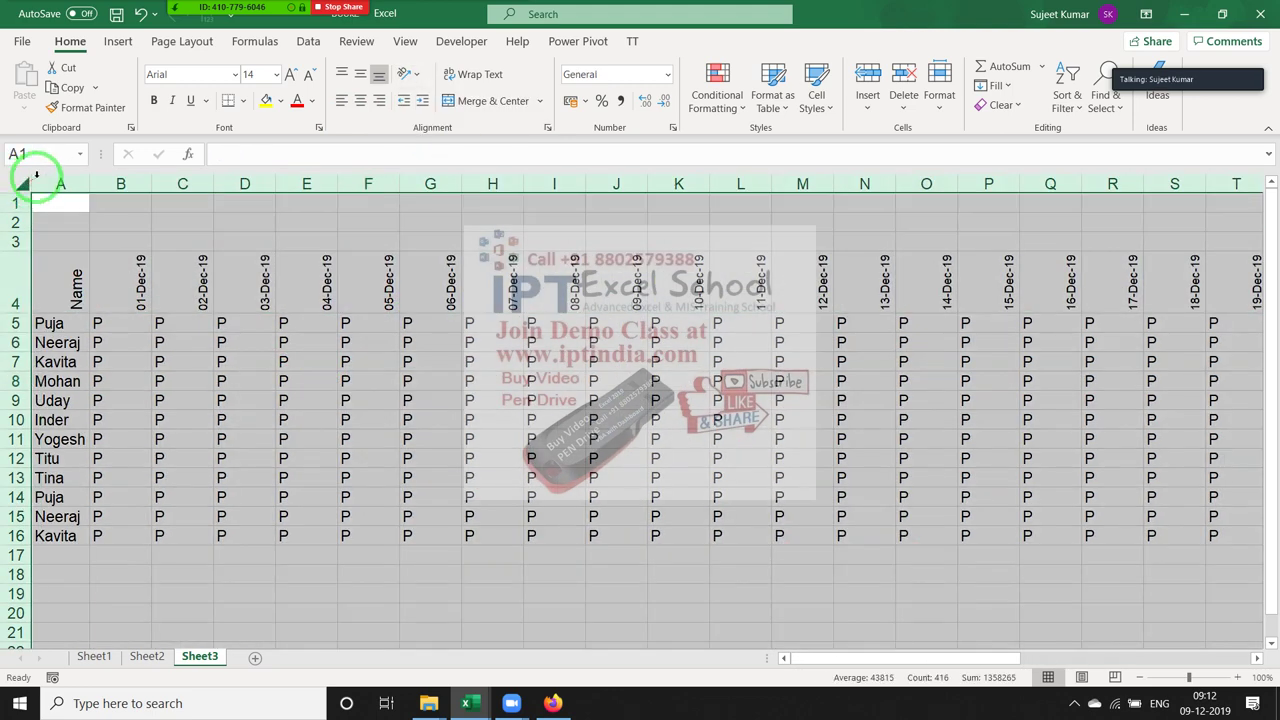
double_click(212, 184)
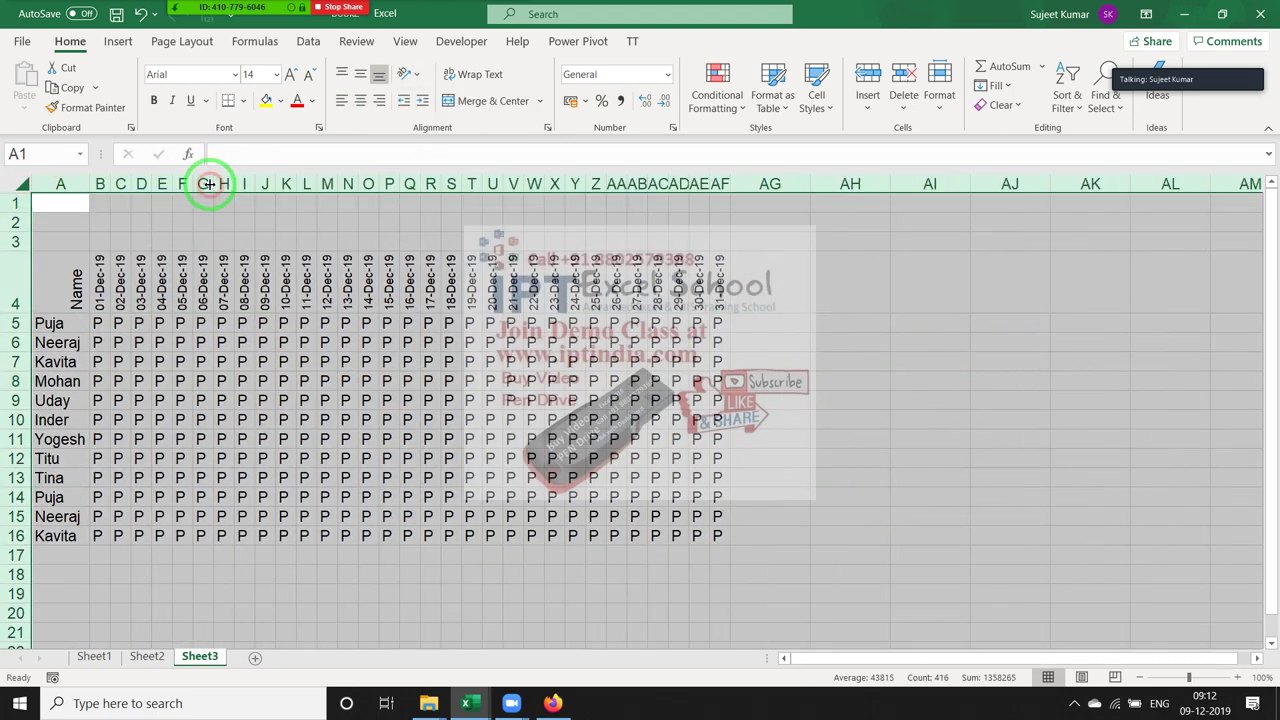
click(266, 438)
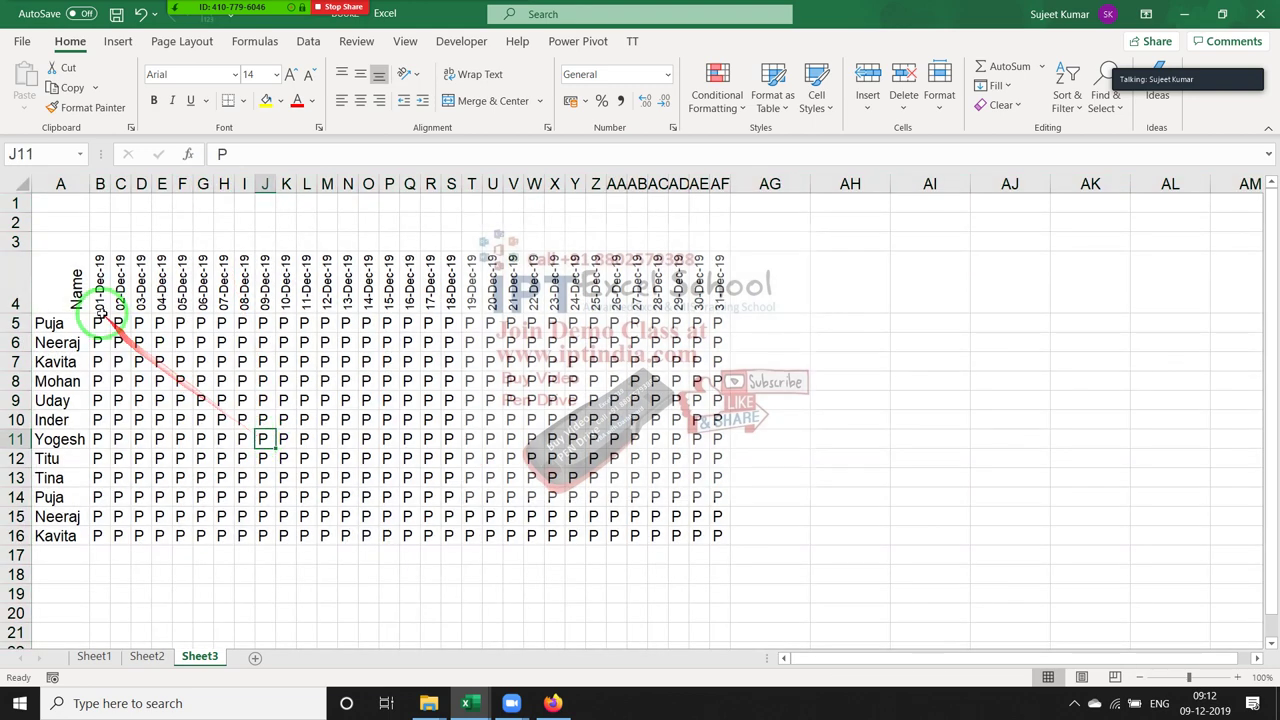
Apply All Borders to the register A4:AF16, then return to Sheet2
drag(74, 288, 714, 533)
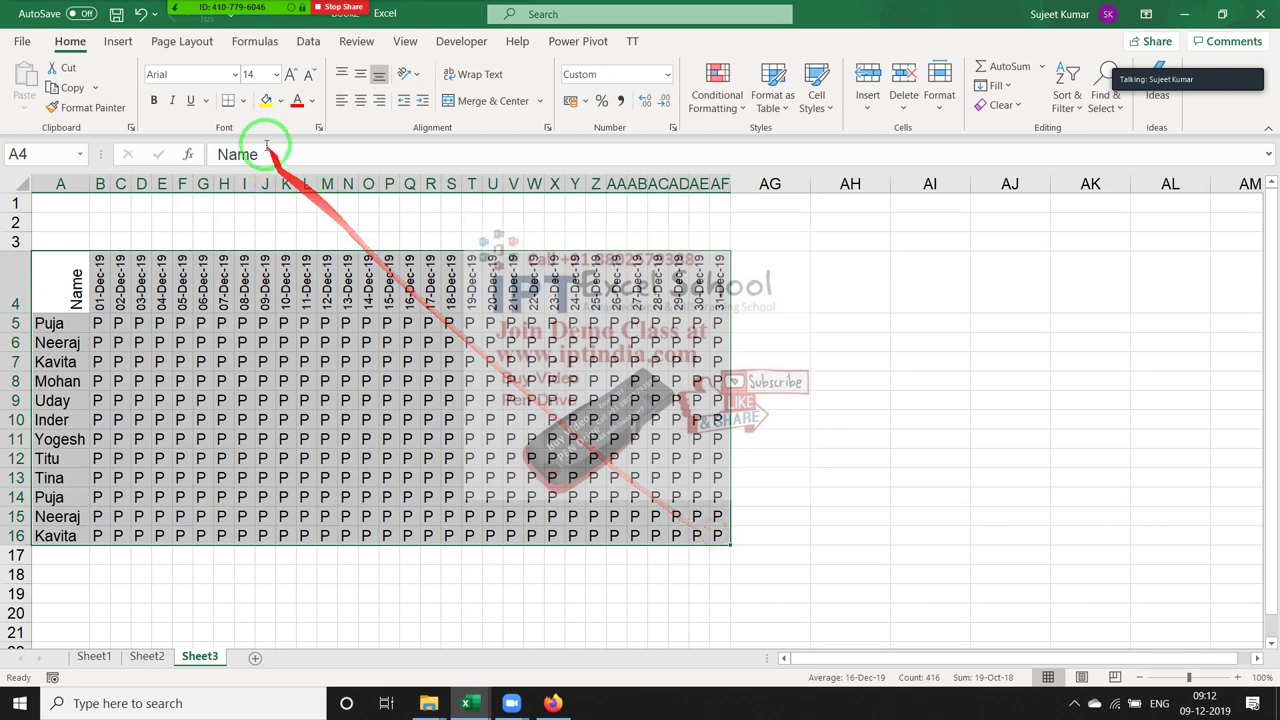
click(242, 101)
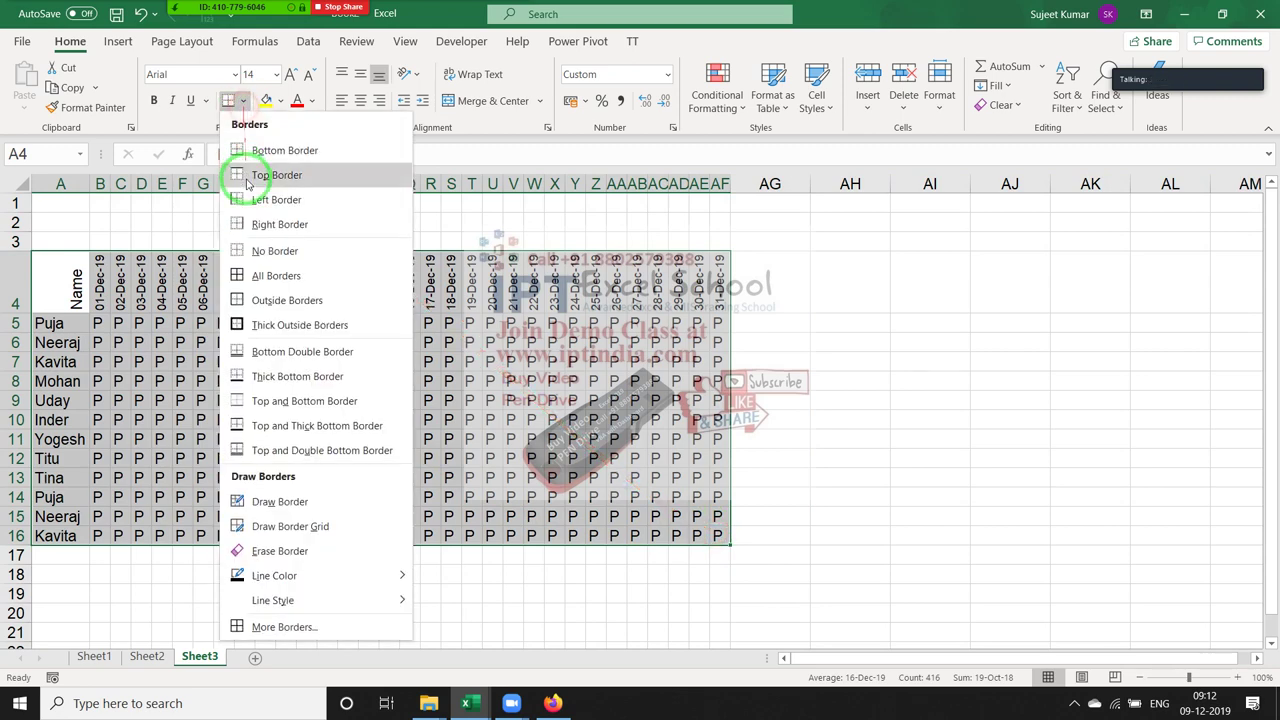
click(240, 277)
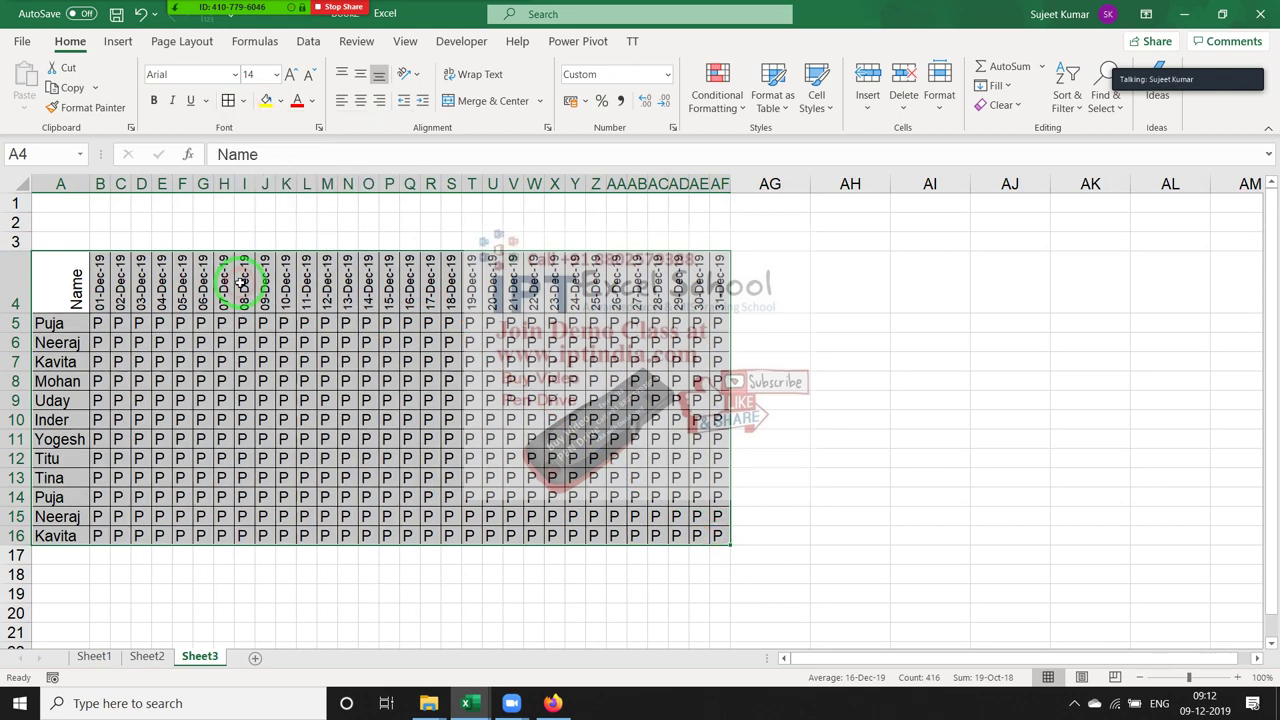
click(201, 400)
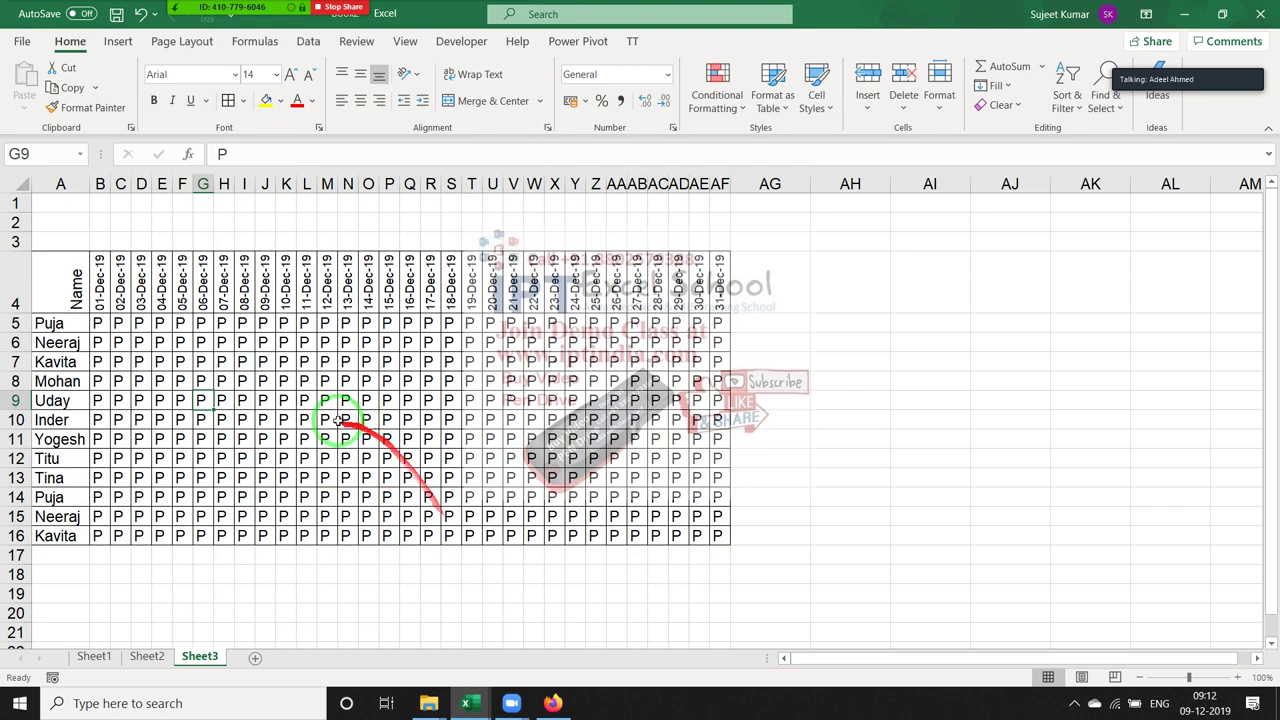
click(145, 657)
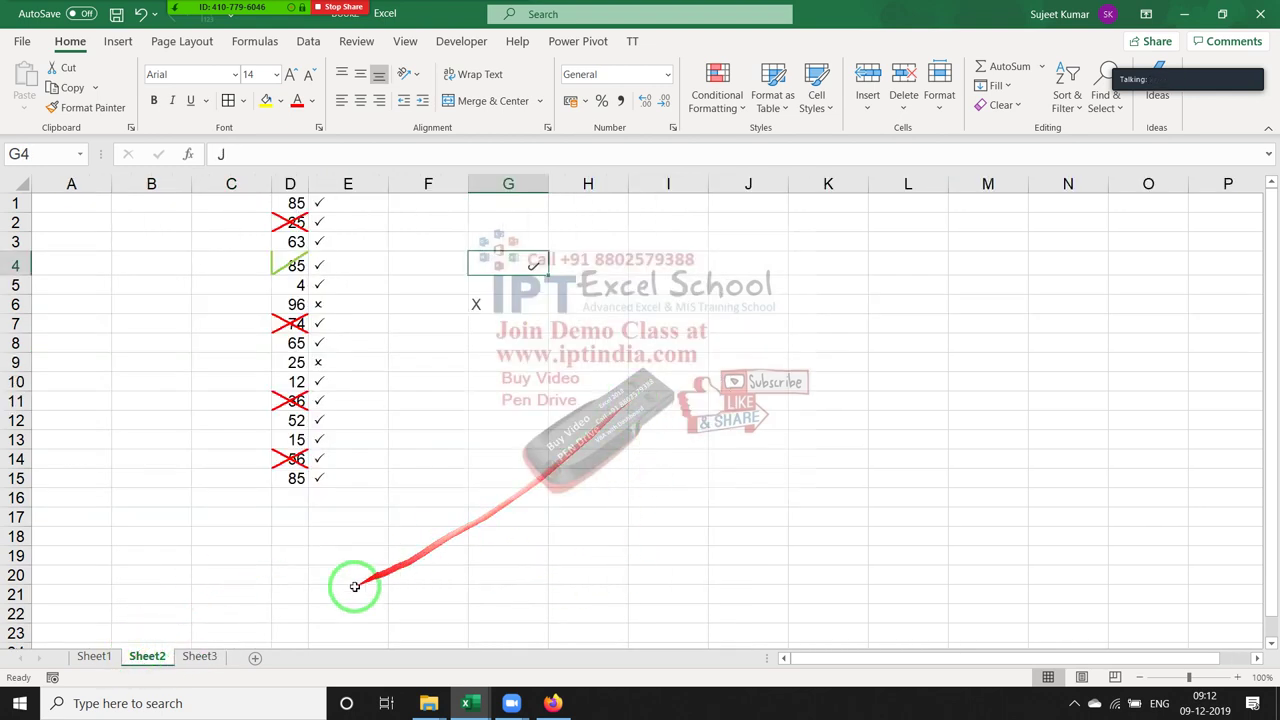
Add a new Sheet4 and enter a person's name in cell A1
click(256, 657)
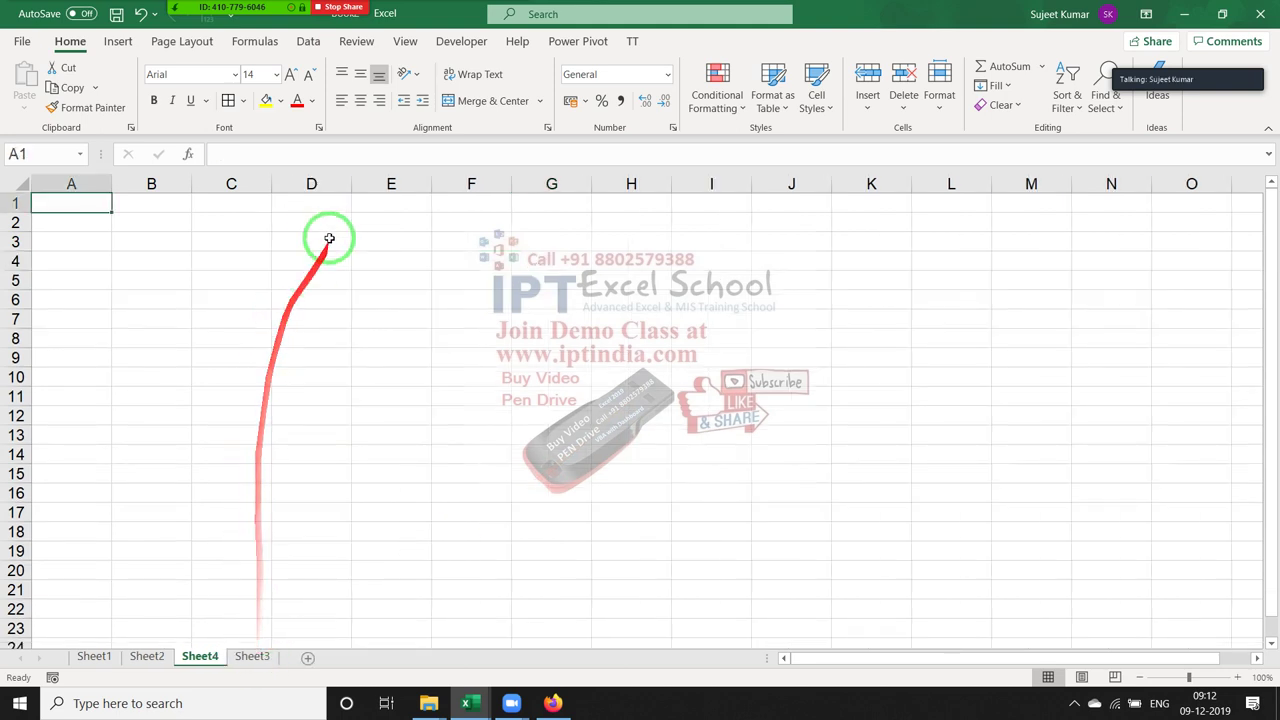
text(Sujeet Kumar)
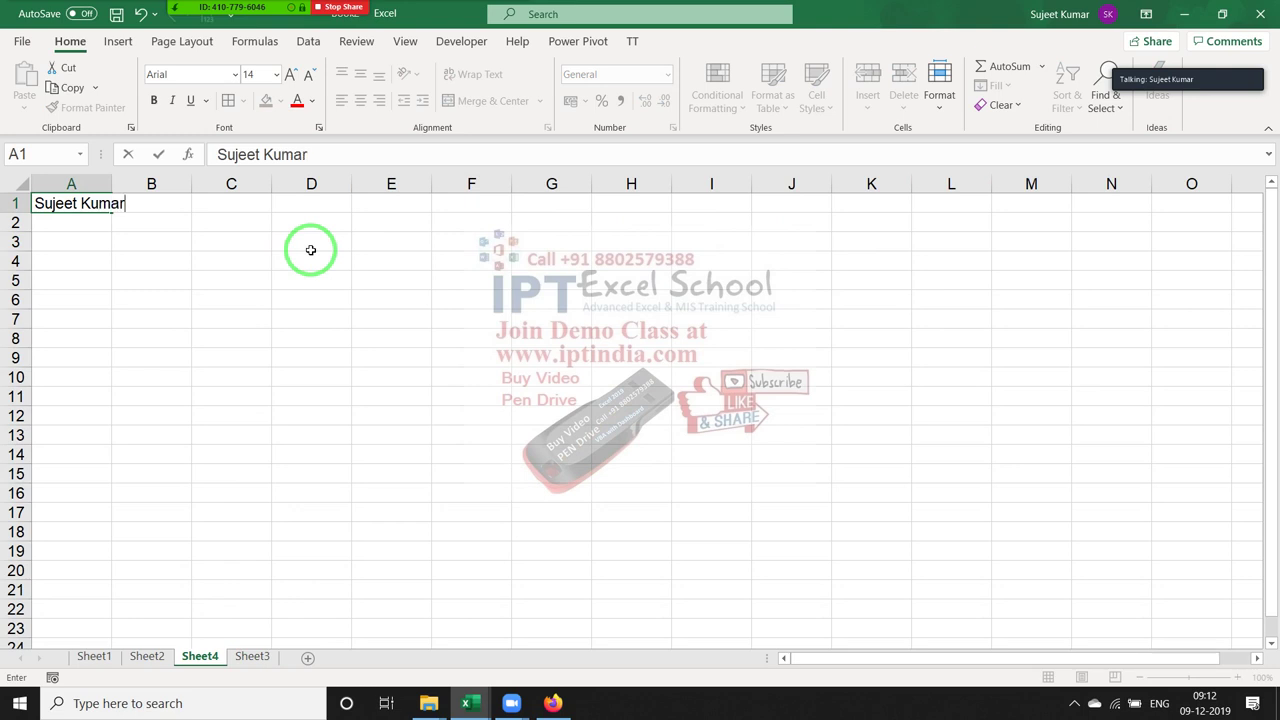
key(Return)
key(Up)
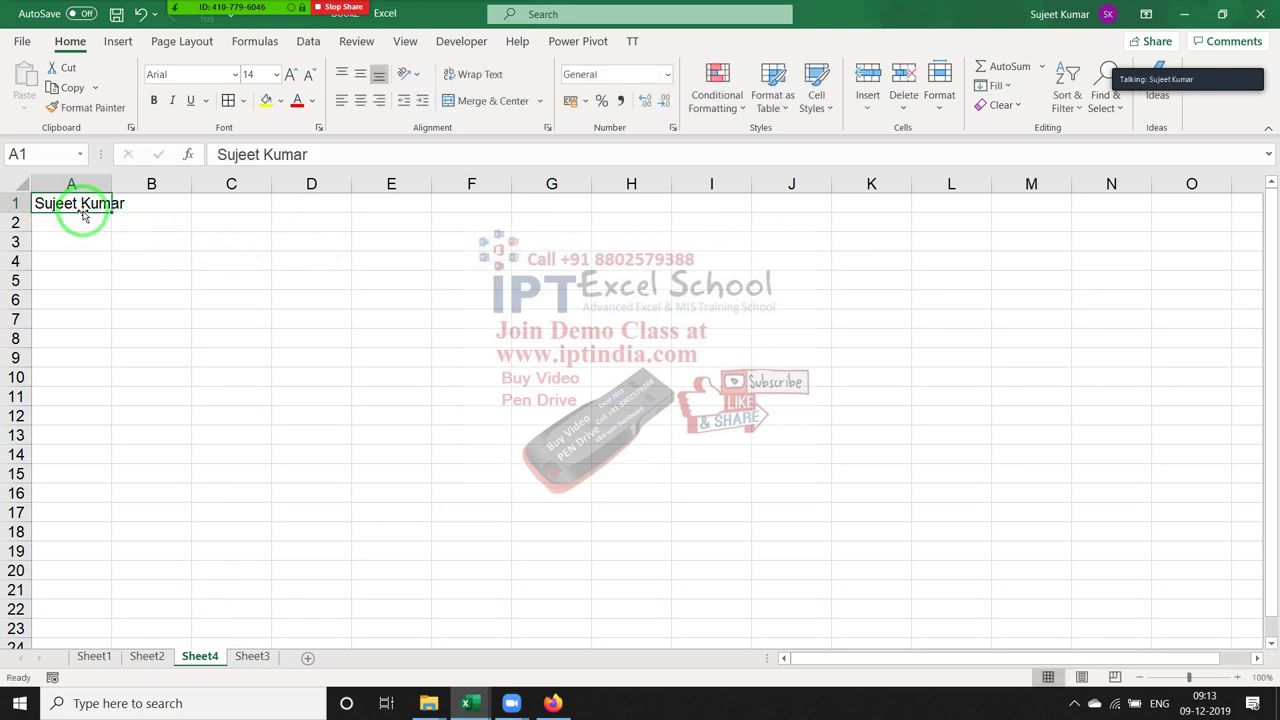
Apply Wrap Text to A1 so the name sits on two lines
click(177, 217)
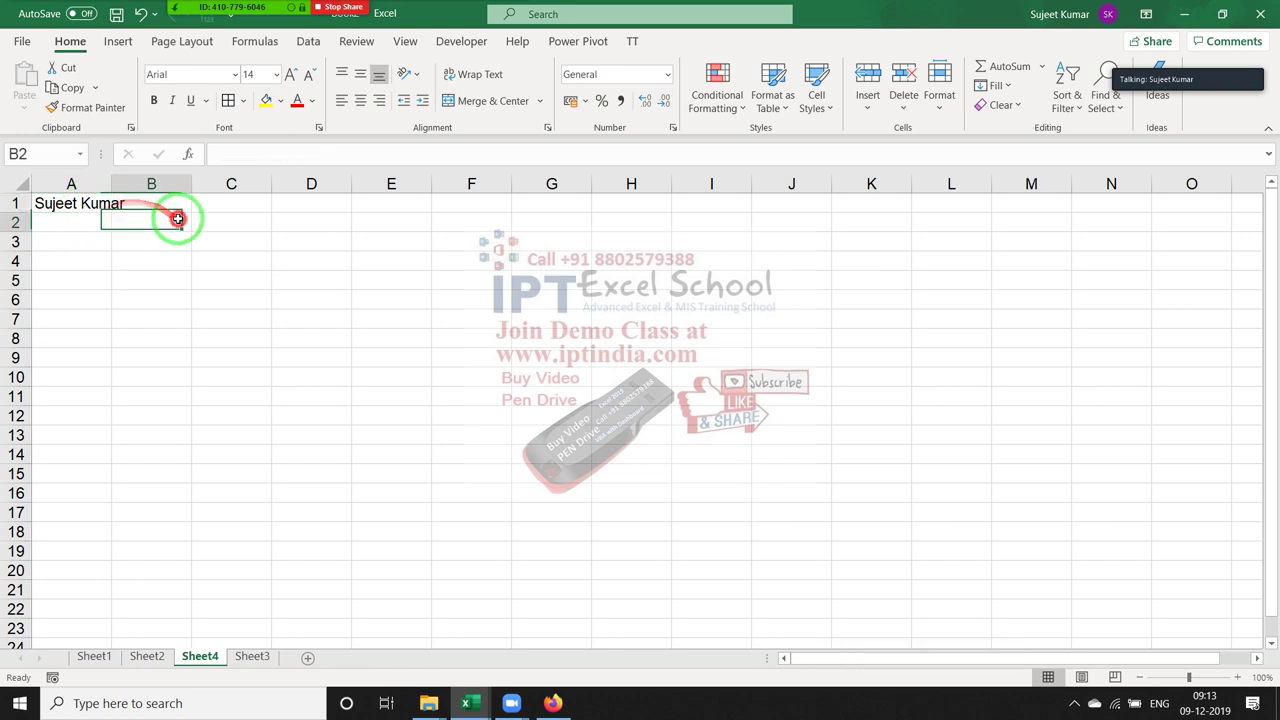
click(139, 205)
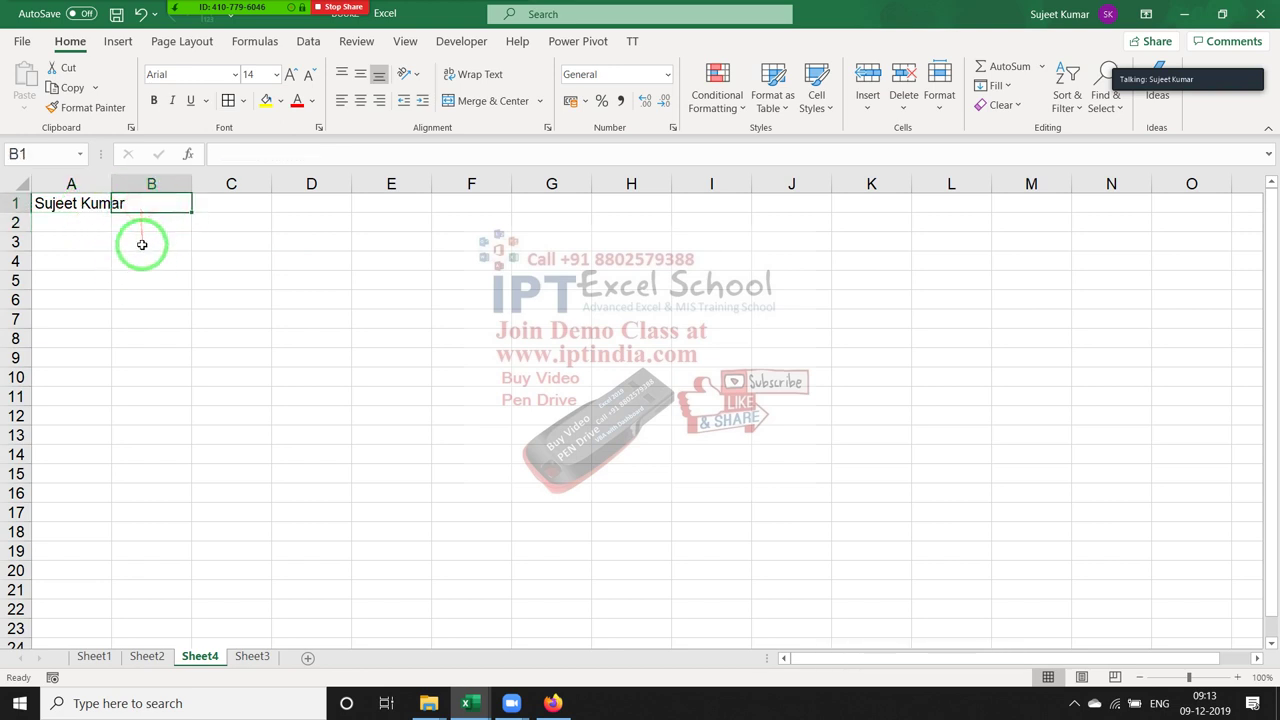
click(104, 205)
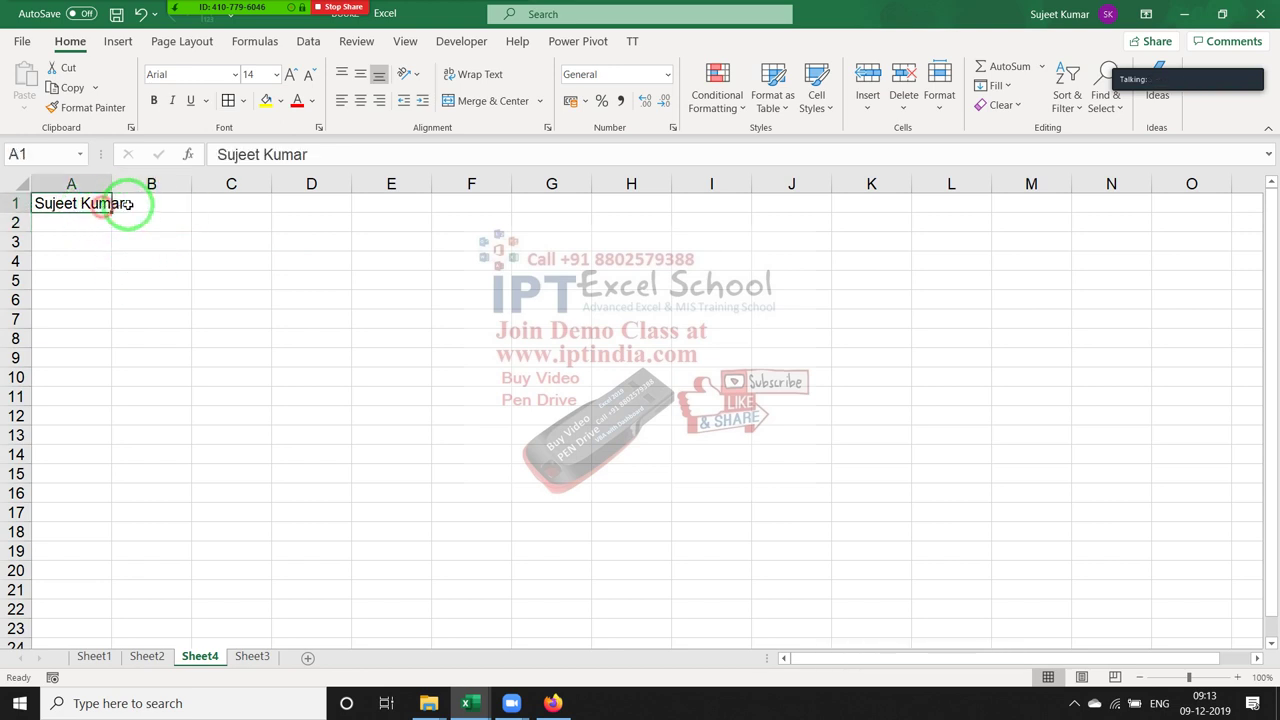
click(462, 75)
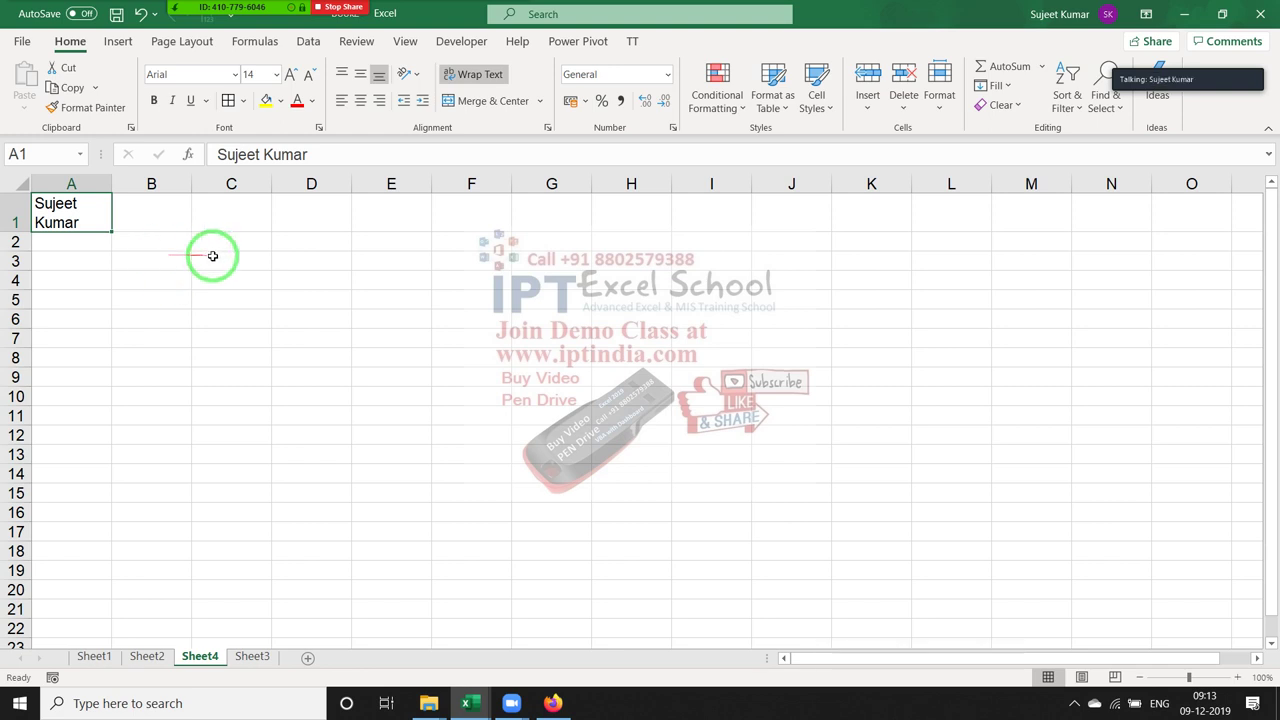
click(210, 257)
Enter a three-line 123/85/854 test entry in C3, then delete it
text(123)
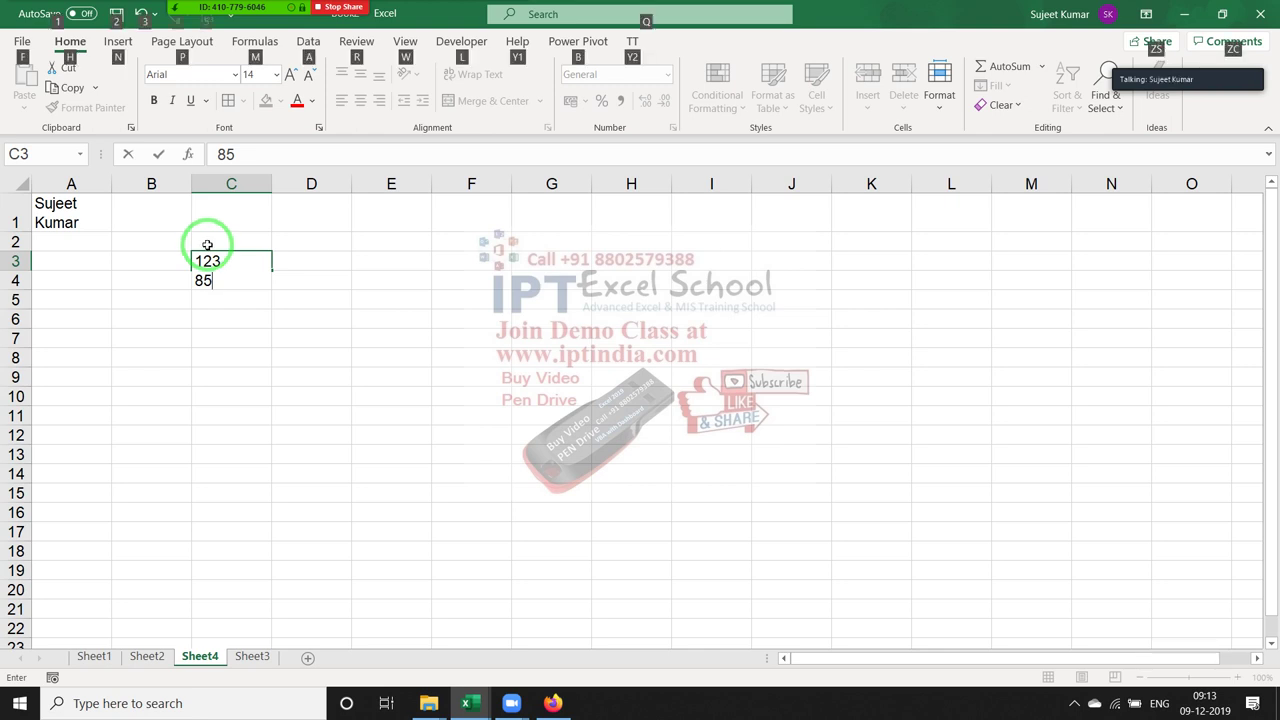
key(BackSpace)
key(BackSpace)
text(854)
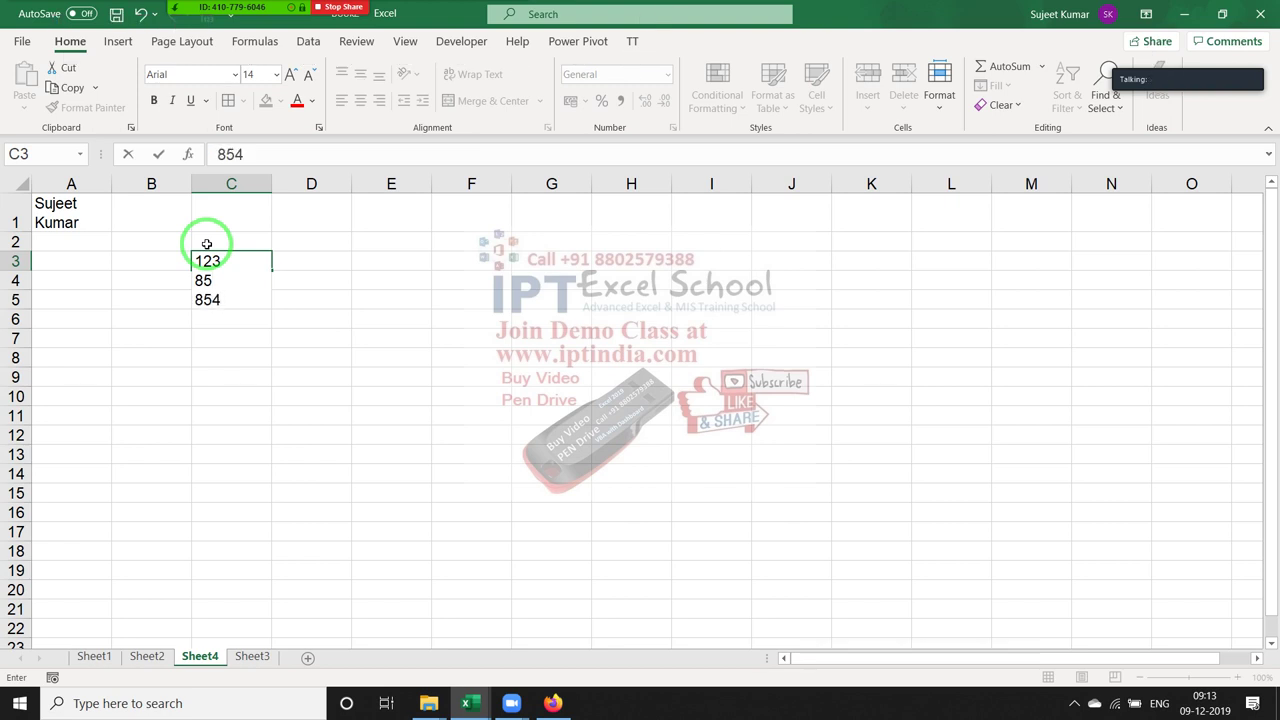
key(ctrl+Return)
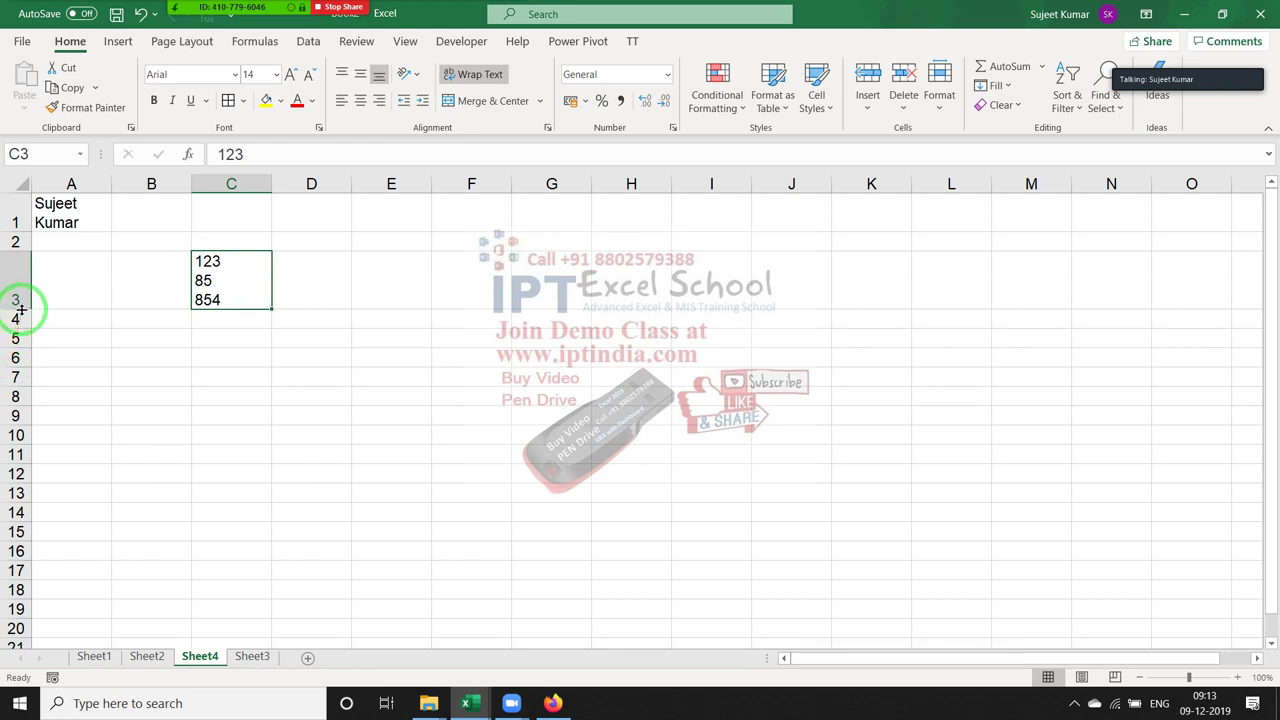
key(Delete)
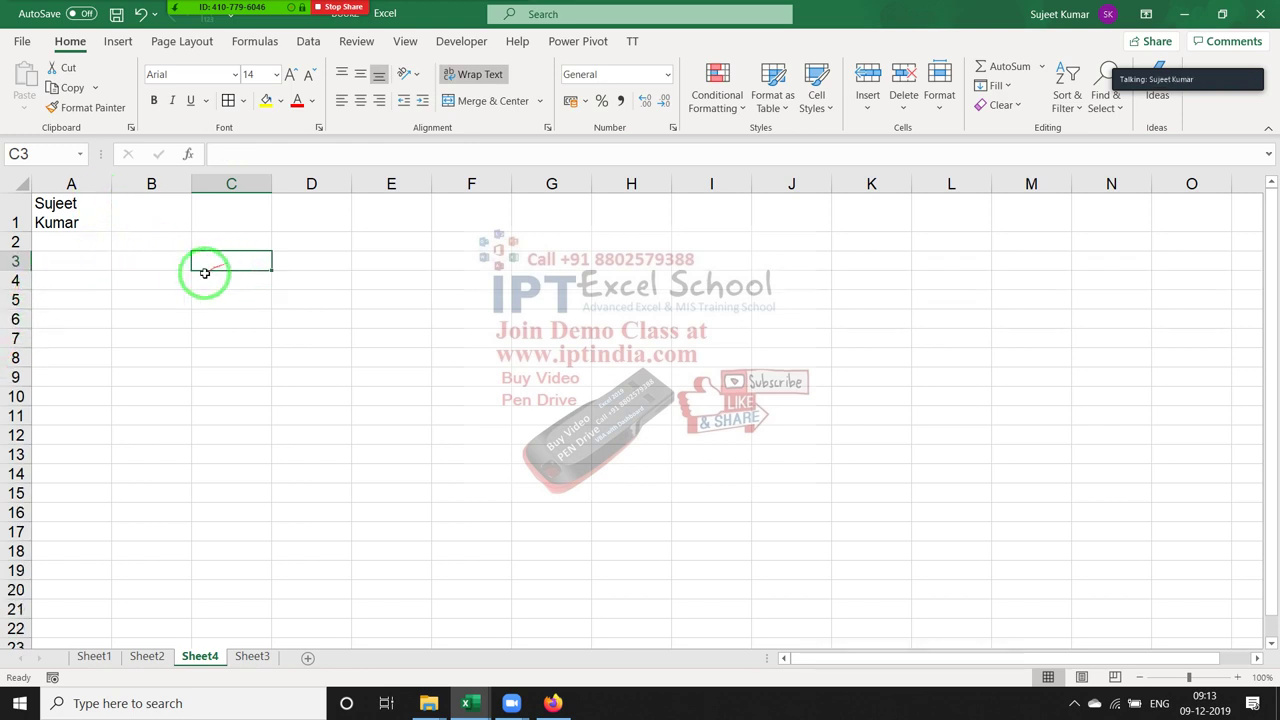
Undo the wrapping of the A1 name and the autofit widening of column A
key(ctrl+z)
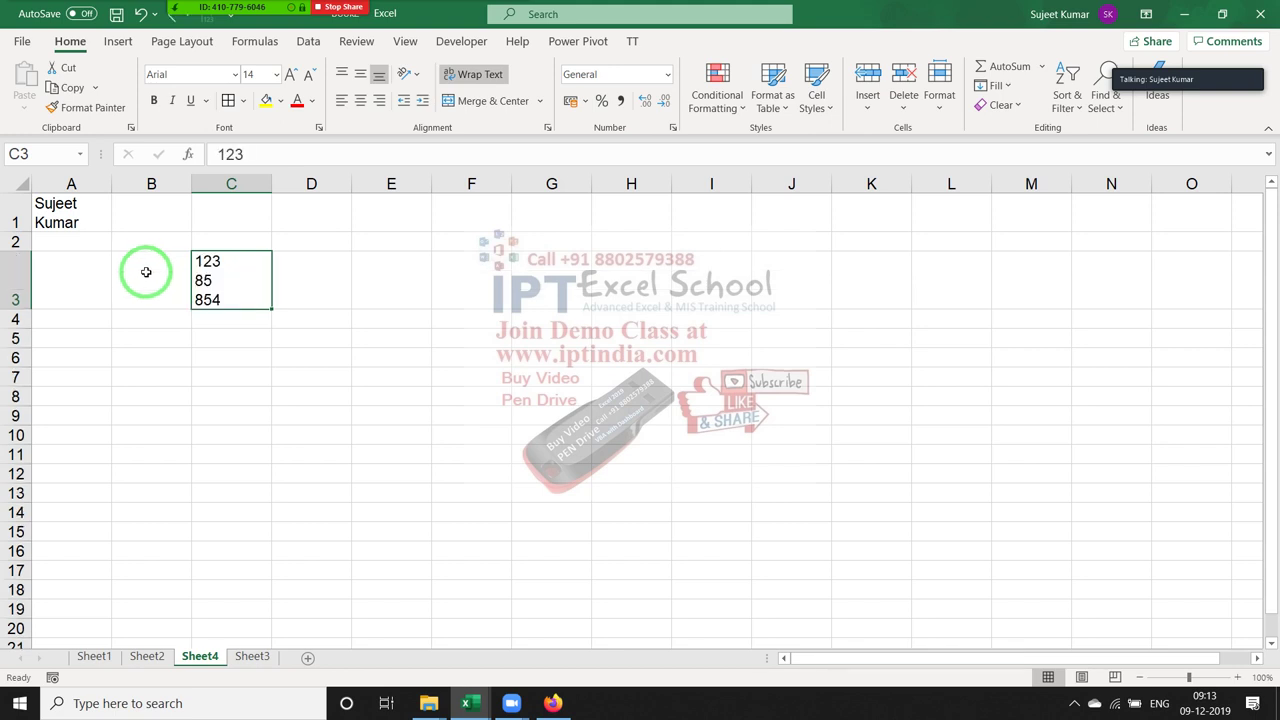
key(ctrl+z)
key(ctrl+z)
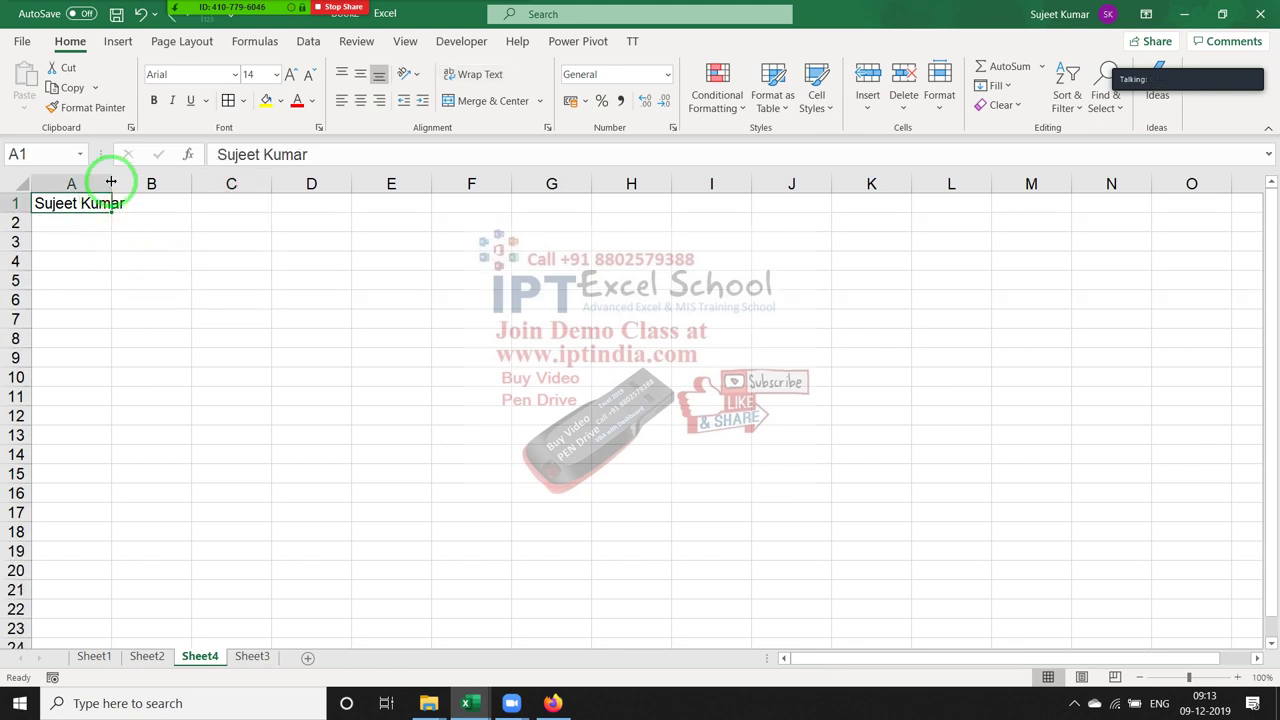
double_click(111, 184)
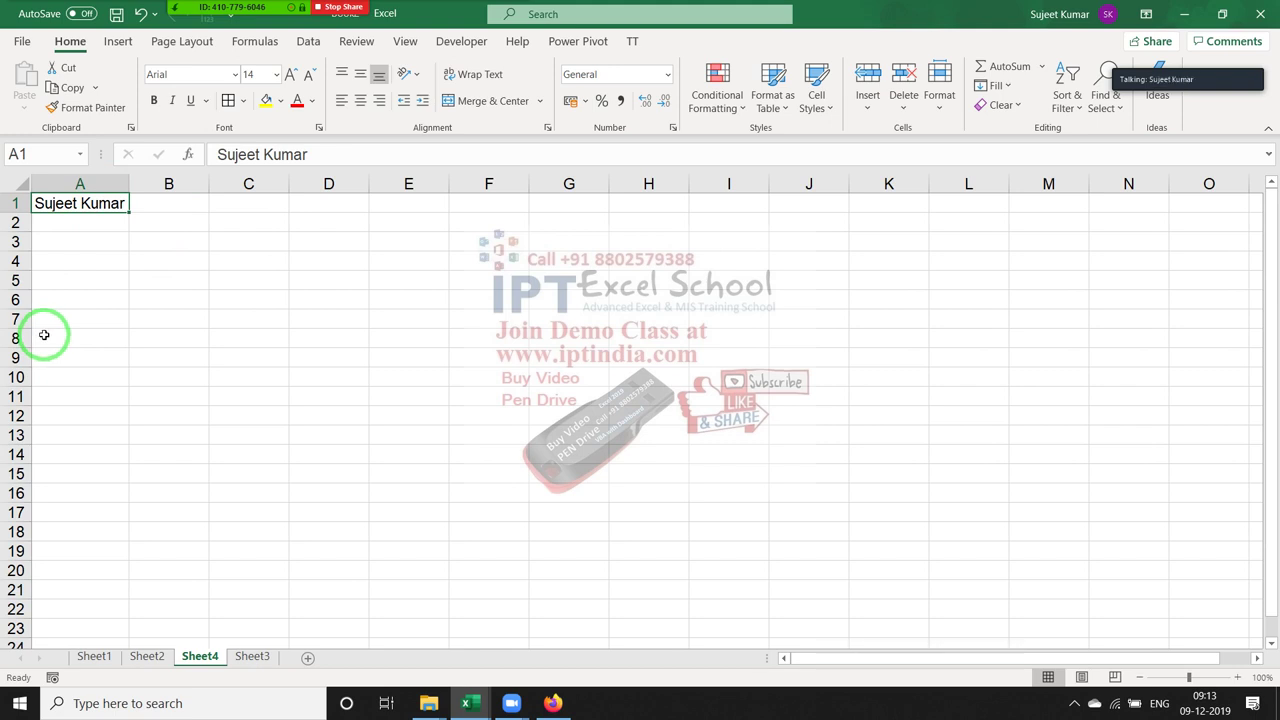
key(ctrl+z)
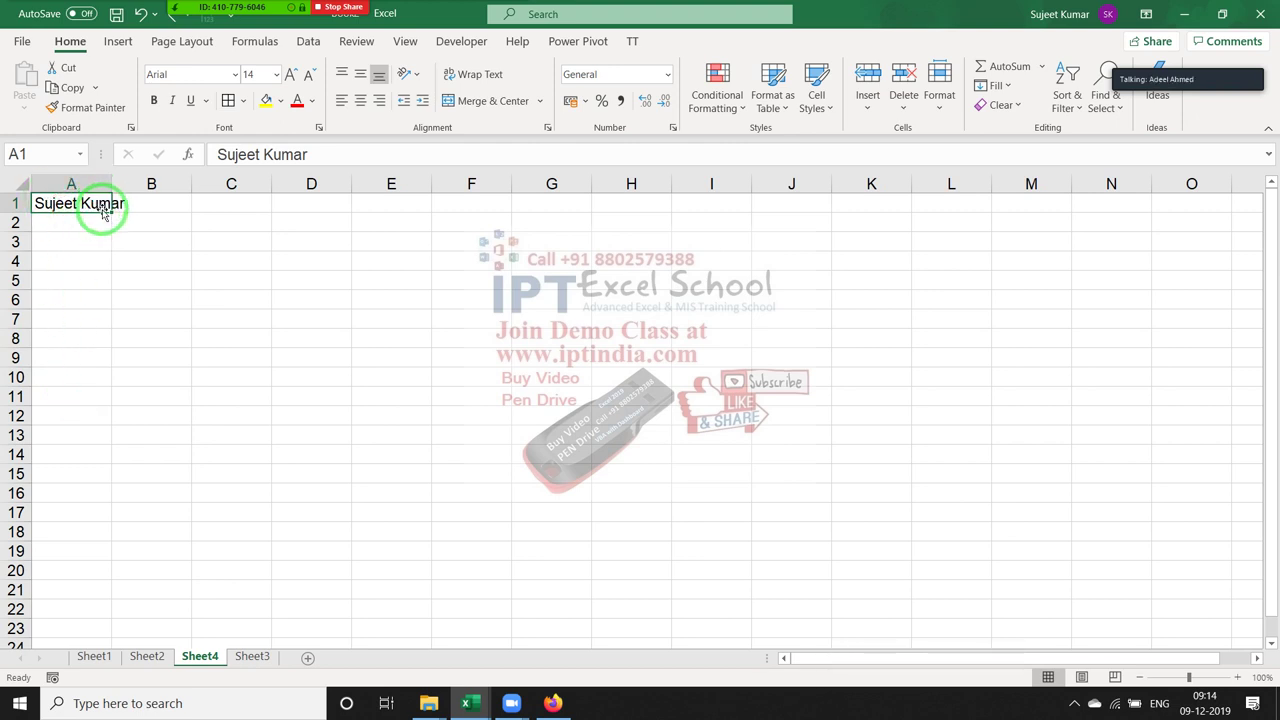
Turn on Shrink to fit for A1 in Format Cells' Alignment tab
click(672, 126)
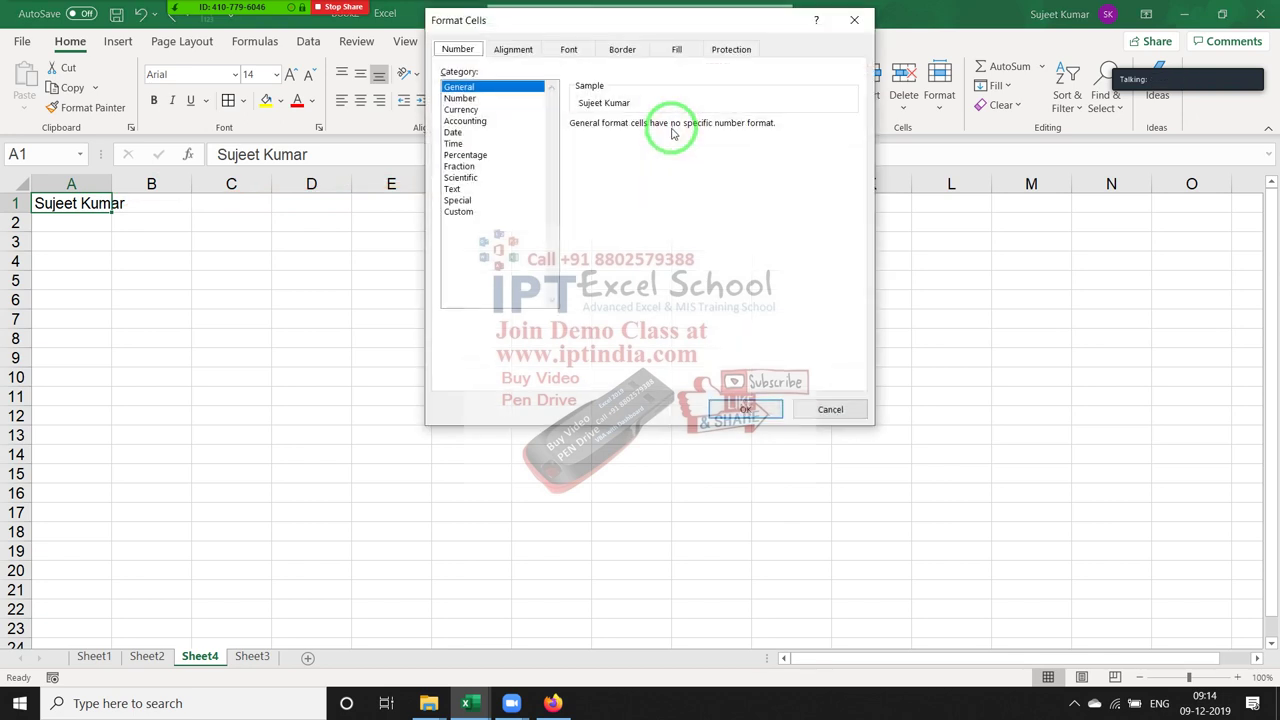
click(514, 52)
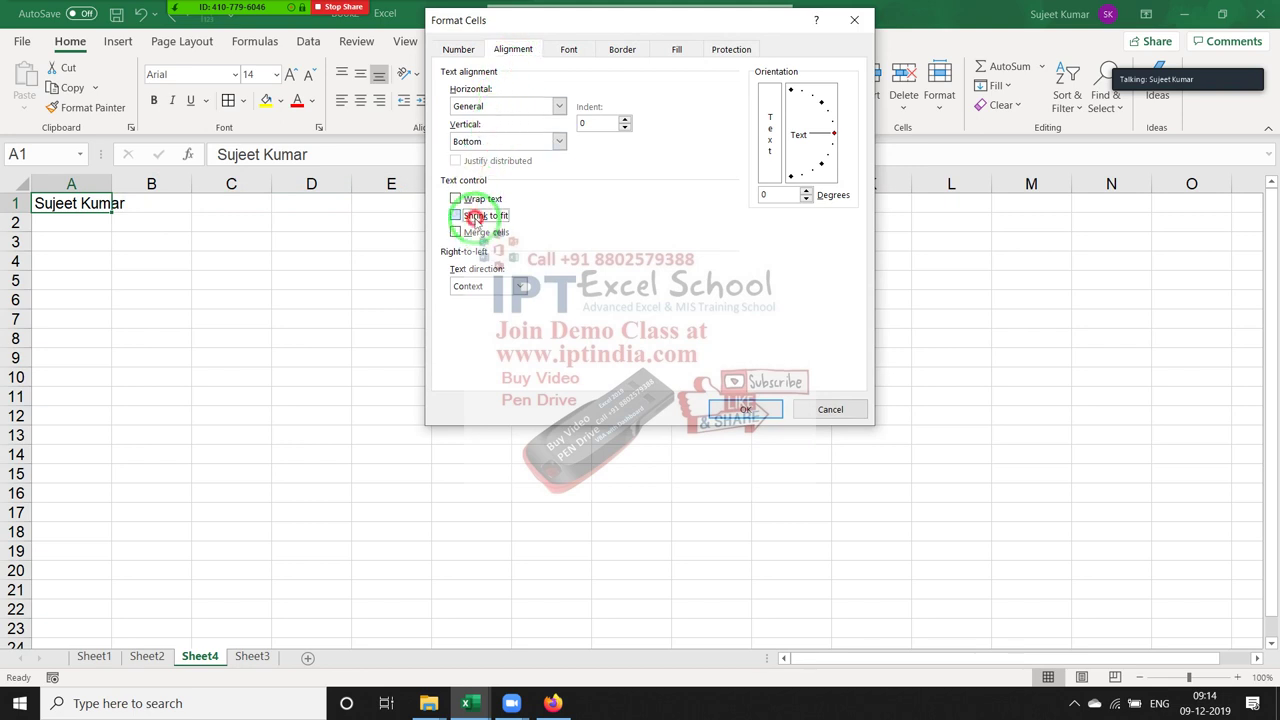
click(474, 218)
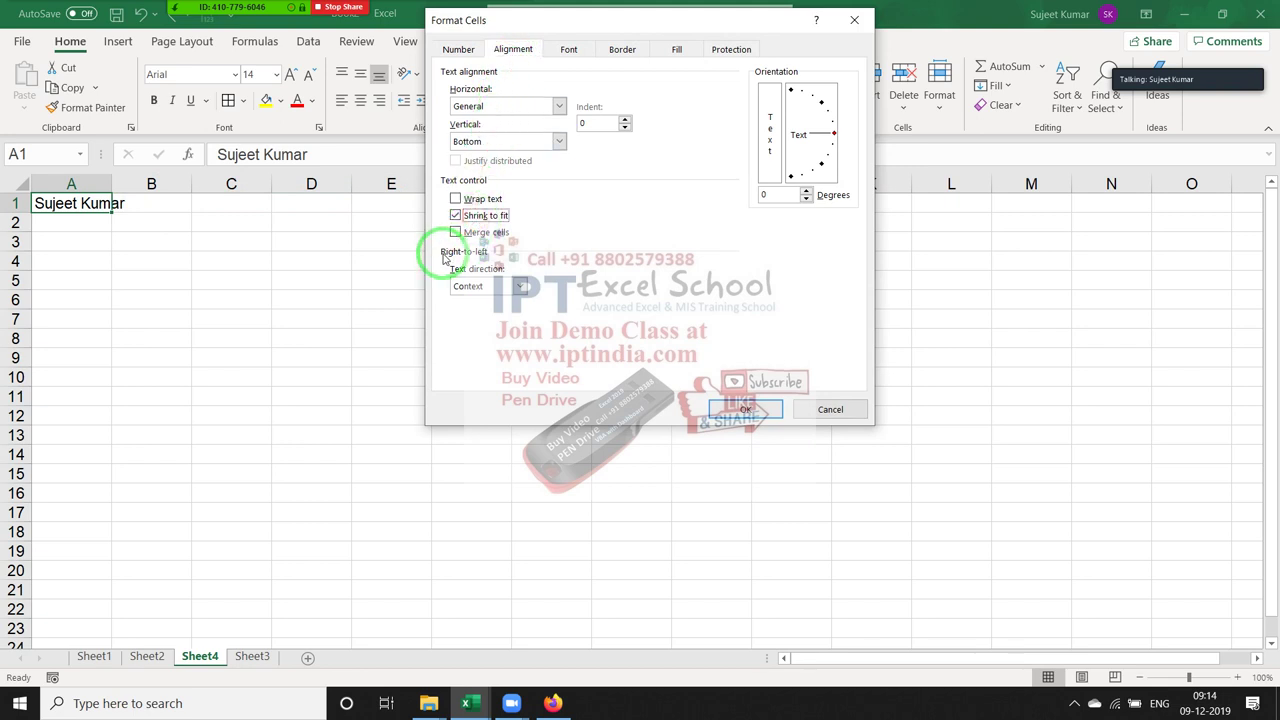
click(750, 408)
click(131, 243)
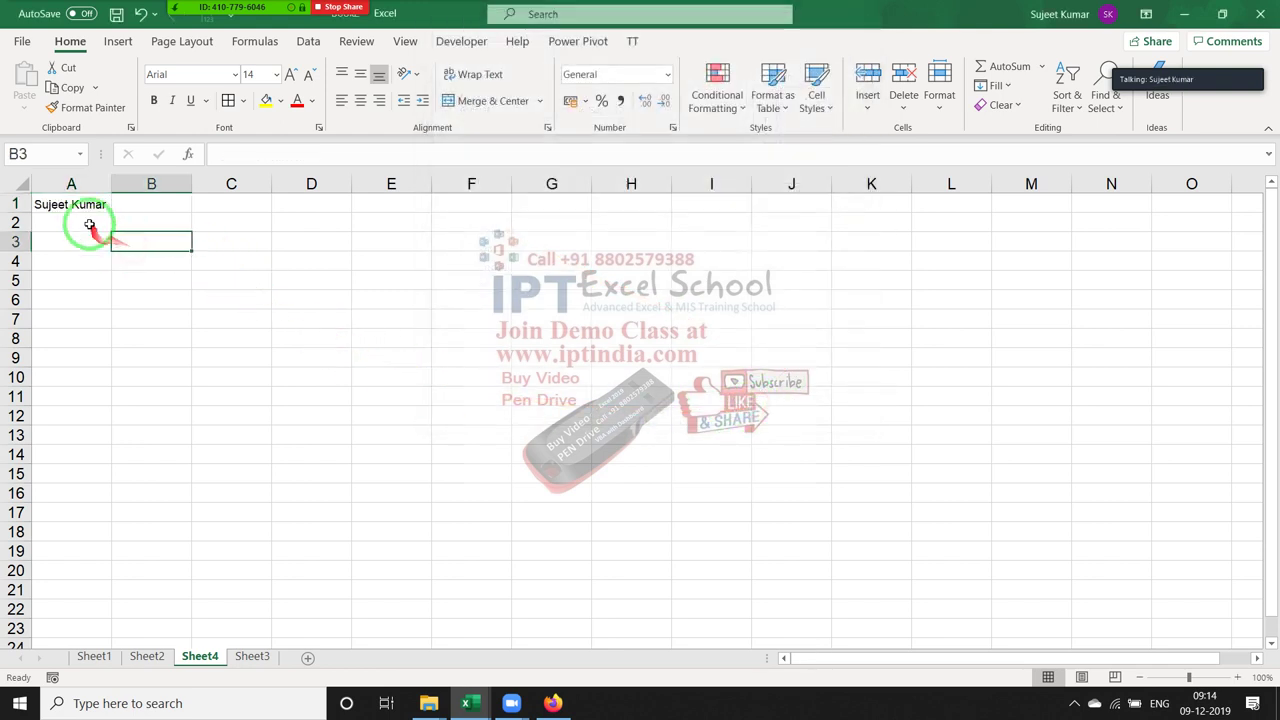
click(88, 221)
click(92, 201)
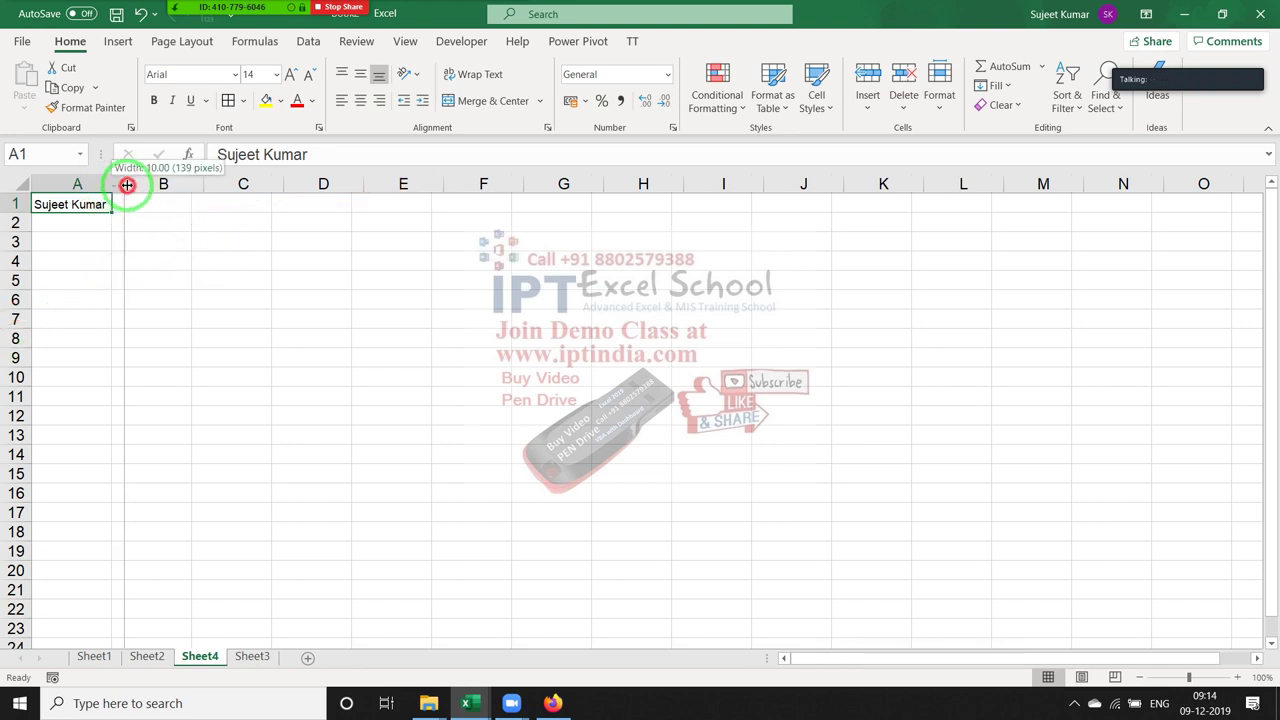
Widen column A, then try Merge & Center on E2:H7 and undo it
mouse_move(111, 186)
mouse_down()
mouse_move(142, 186)
mouse_move(128, 186)
mouse_up()
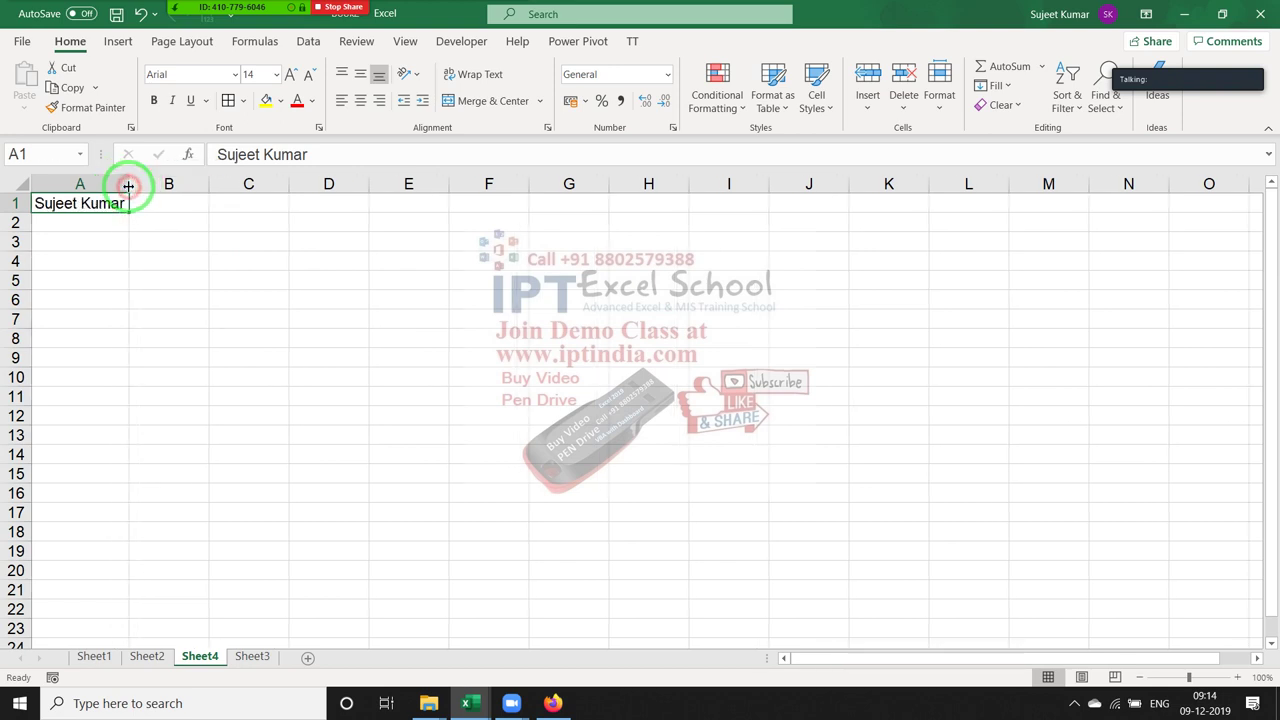
click(432, 280)
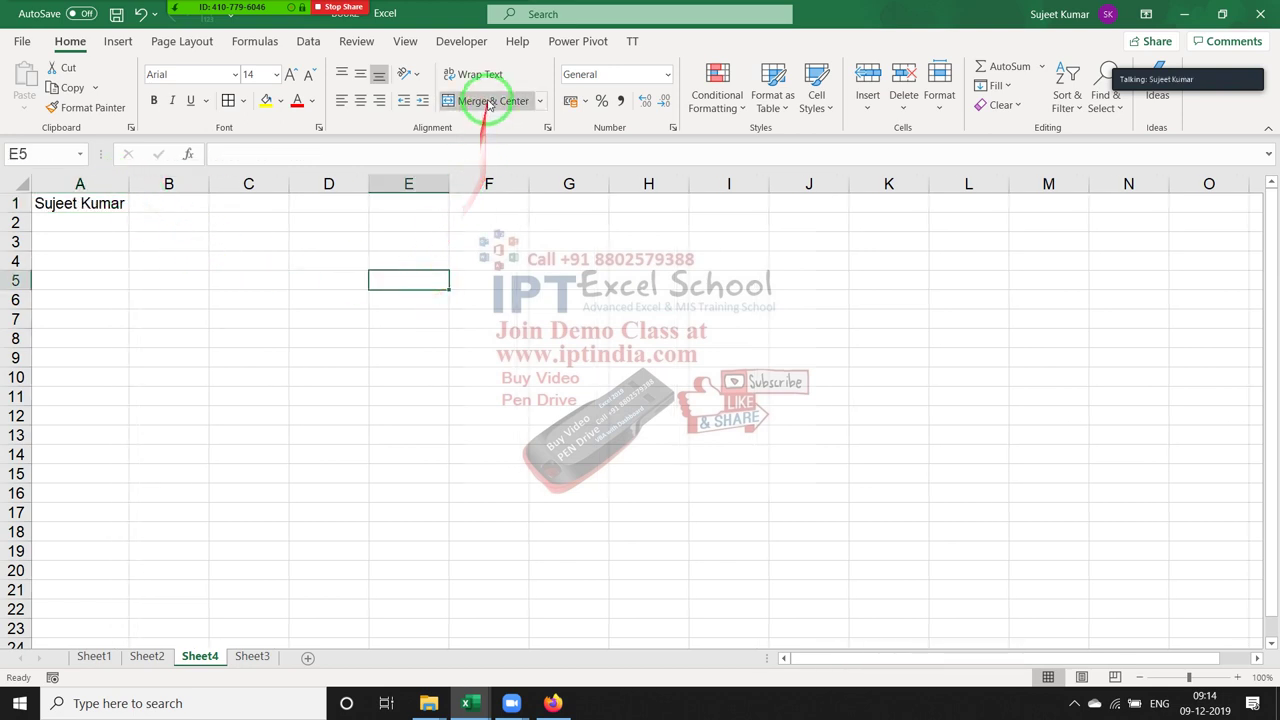
drag(409, 221, 680, 320)
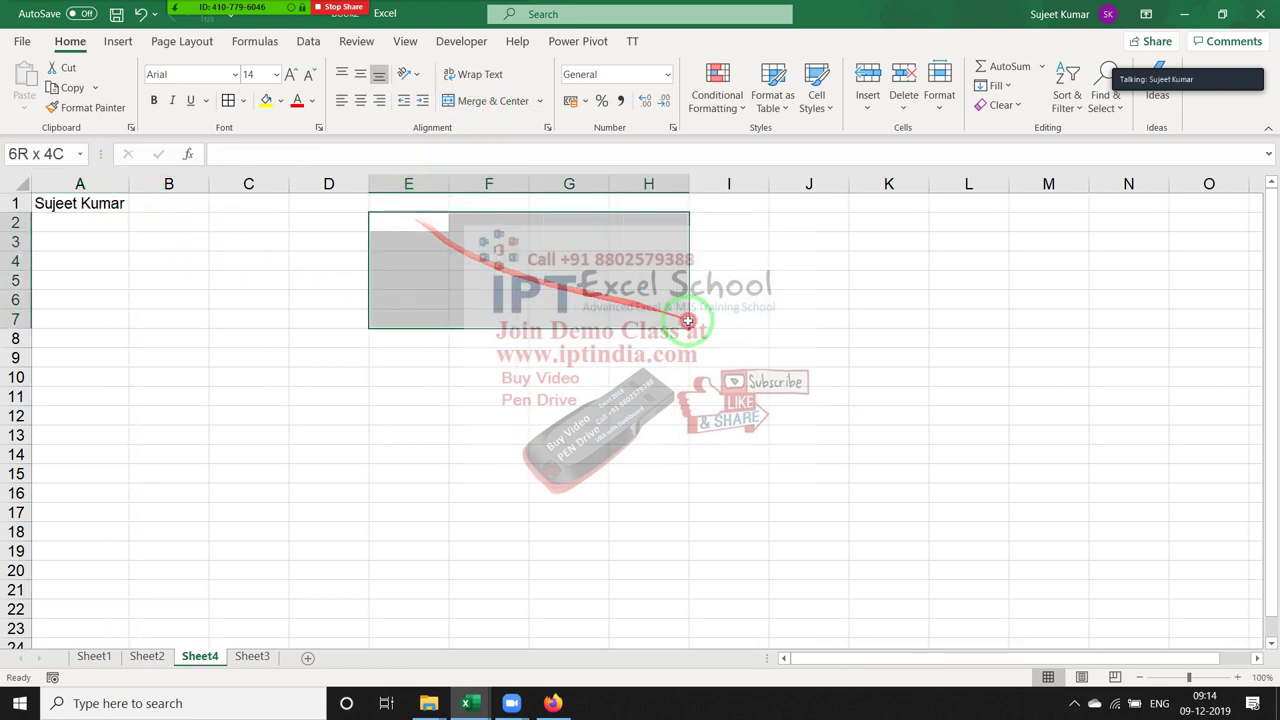
click(466, 104)
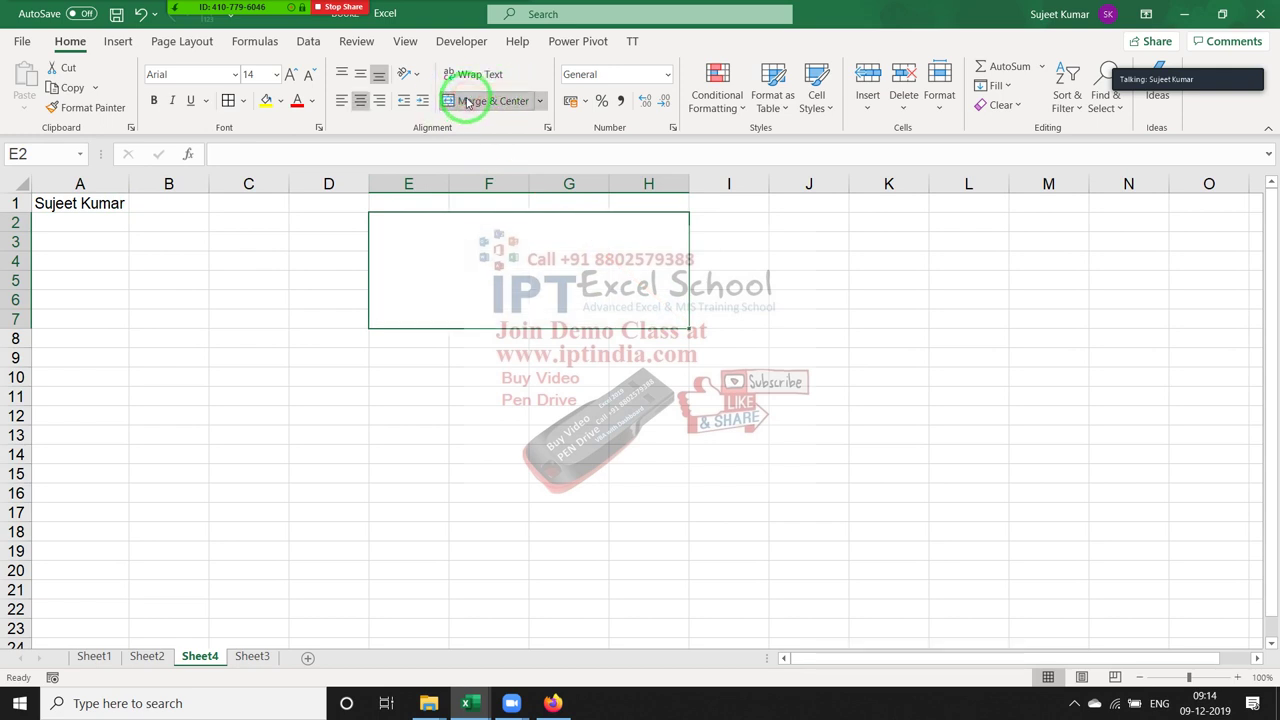
click(466, 104)
Apply Merge Across to E2:H7, check each merged row, then return to Sheet3
click(540, 101)
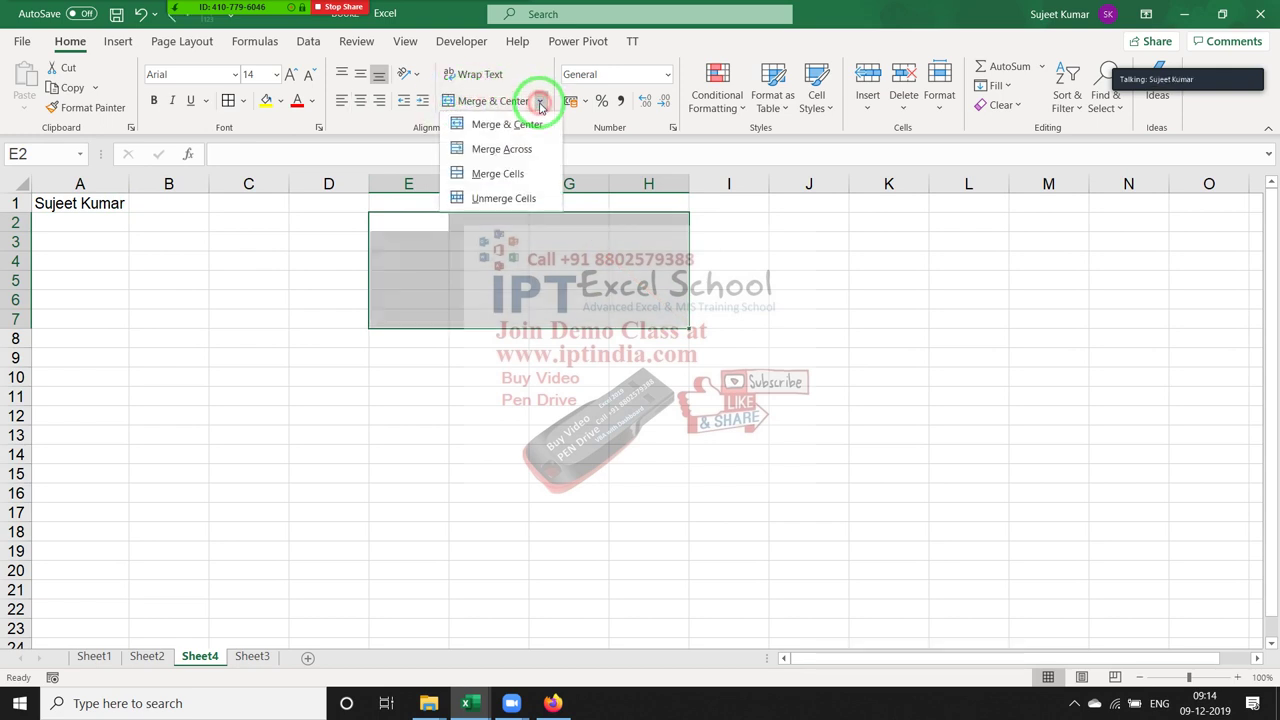
click(510, 148)
click(500, 224)
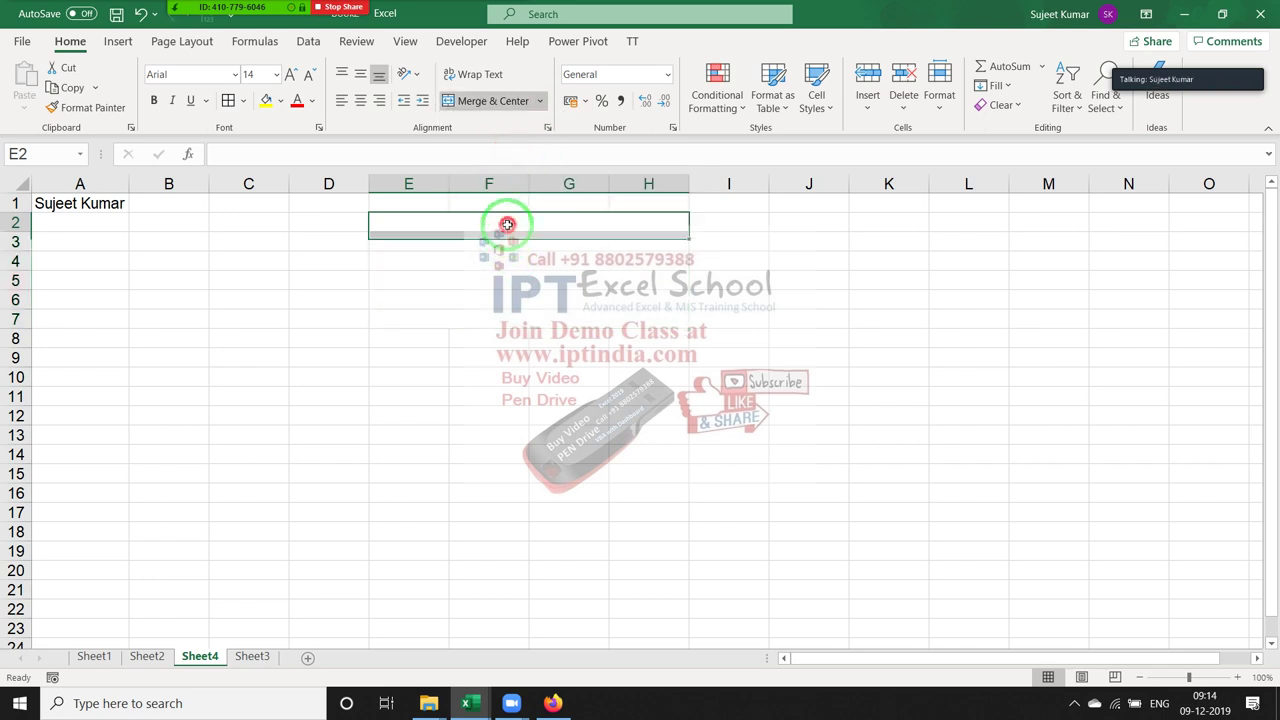
click(490, 241)
click(500, 260)
click(495, 280)
click(490, 300)
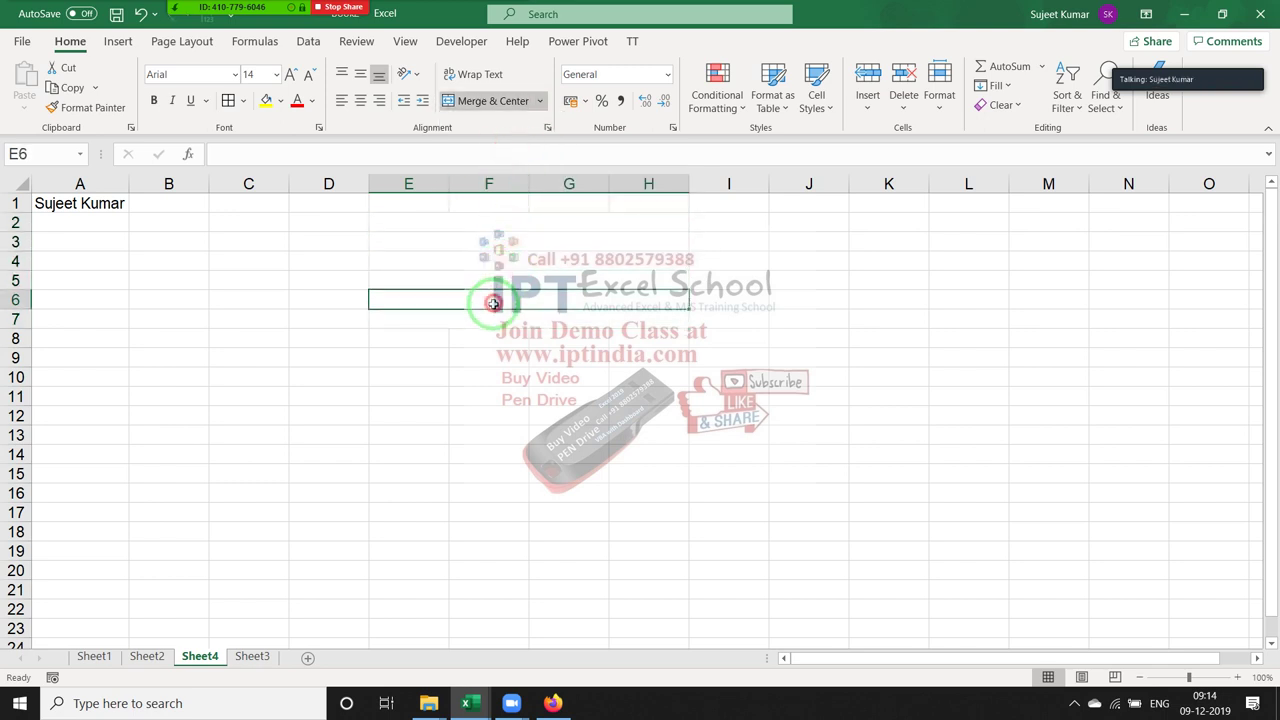
click(480, 318)
click(475, 300)
click(477, 280)
click(477, 260)
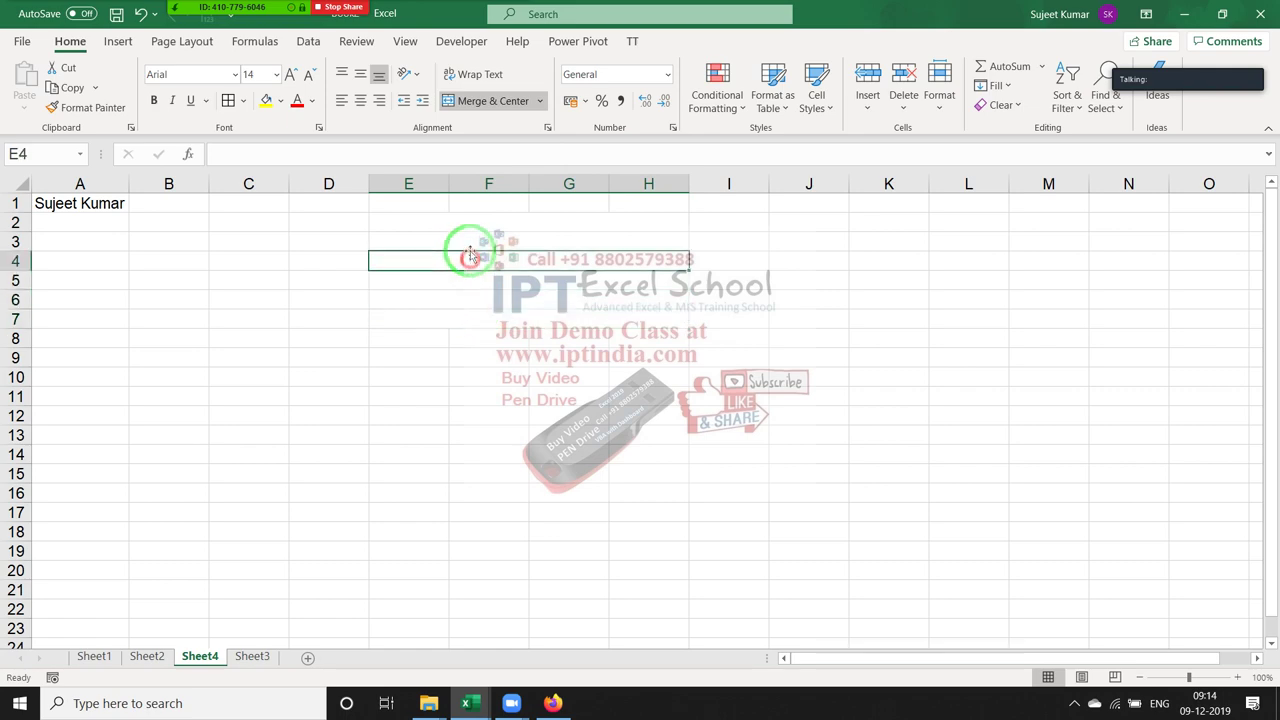
click(475, 241)
click(474, 217)
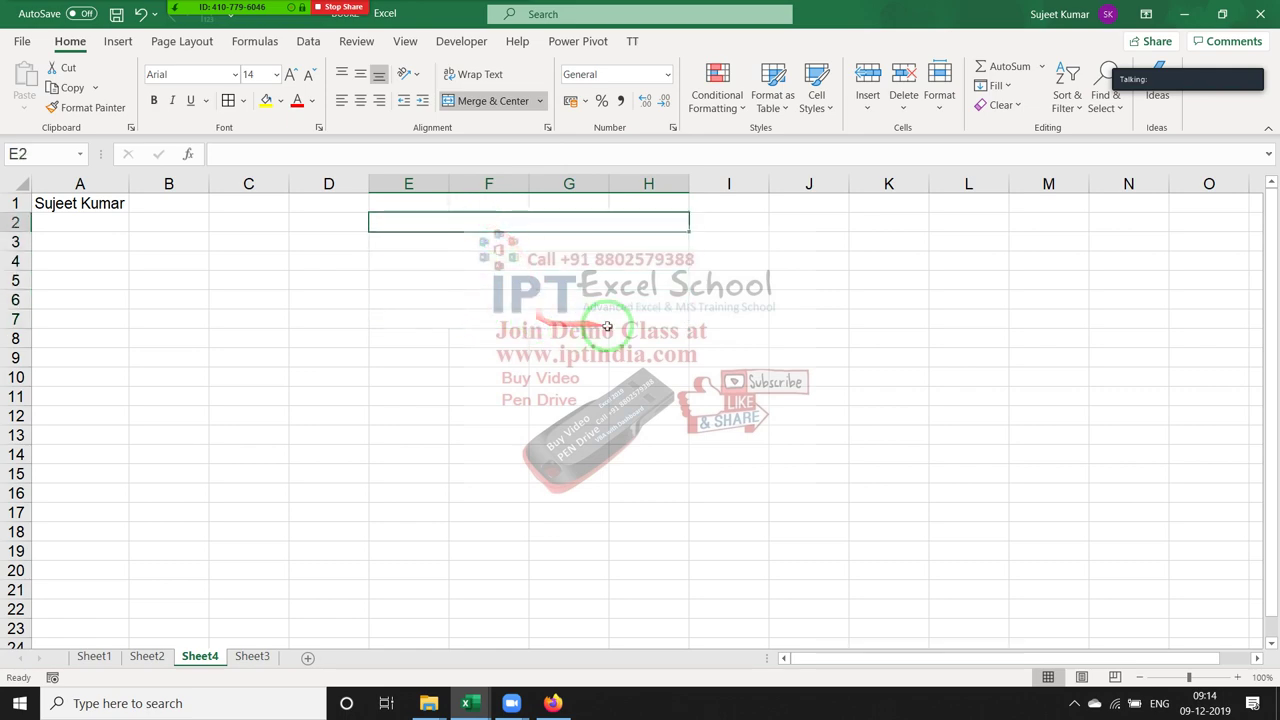
click(255, 657)
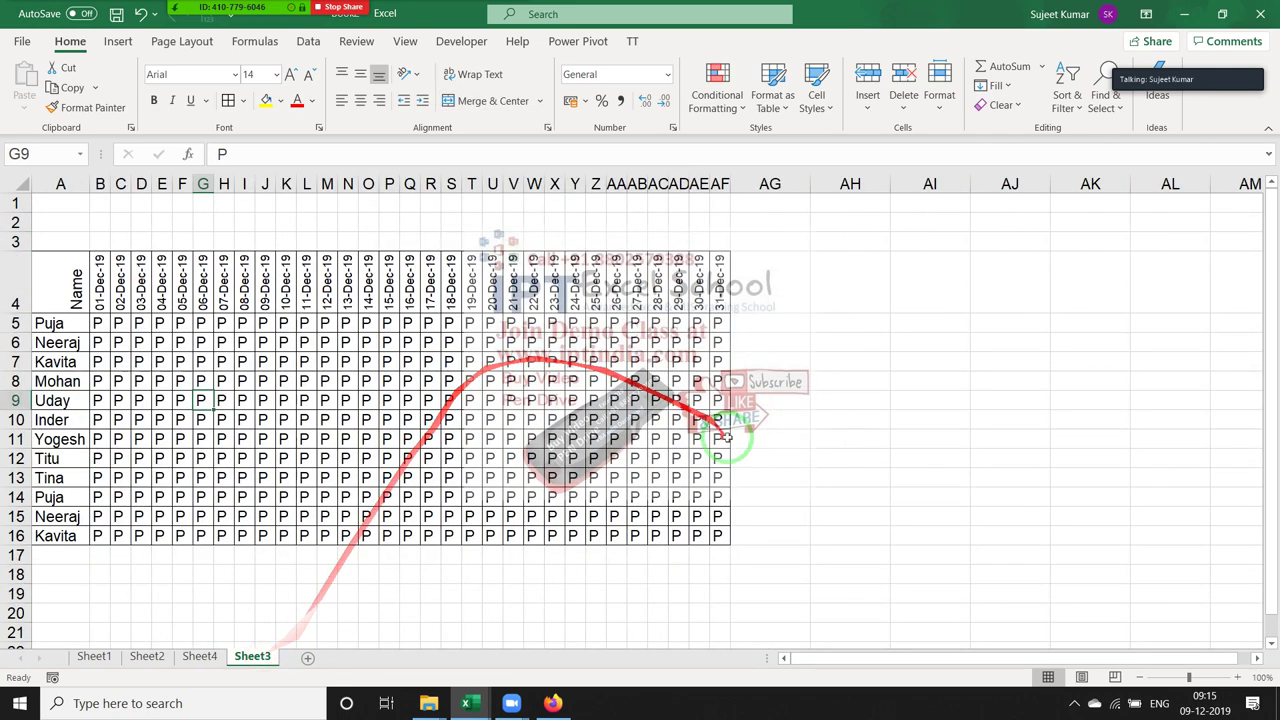
Add Sheet5 and open Format Cells for C1 with the Number category selected
click(310, 660)
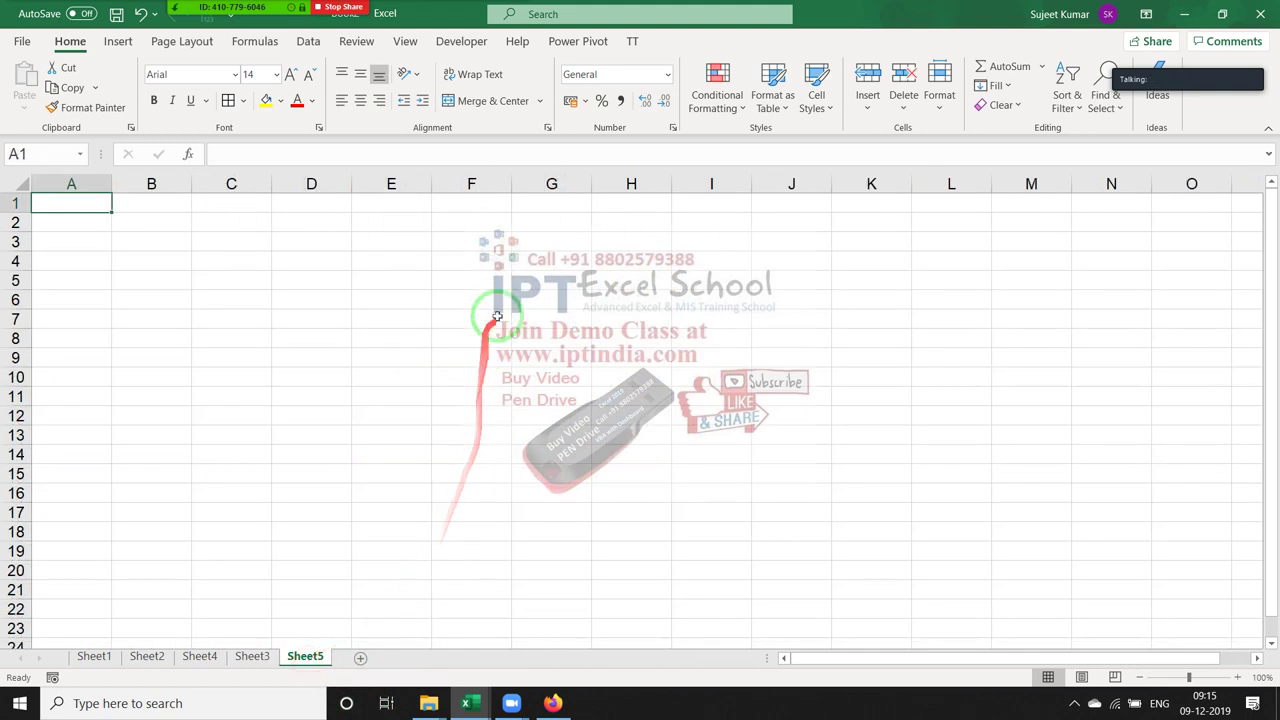
click(471, 318)
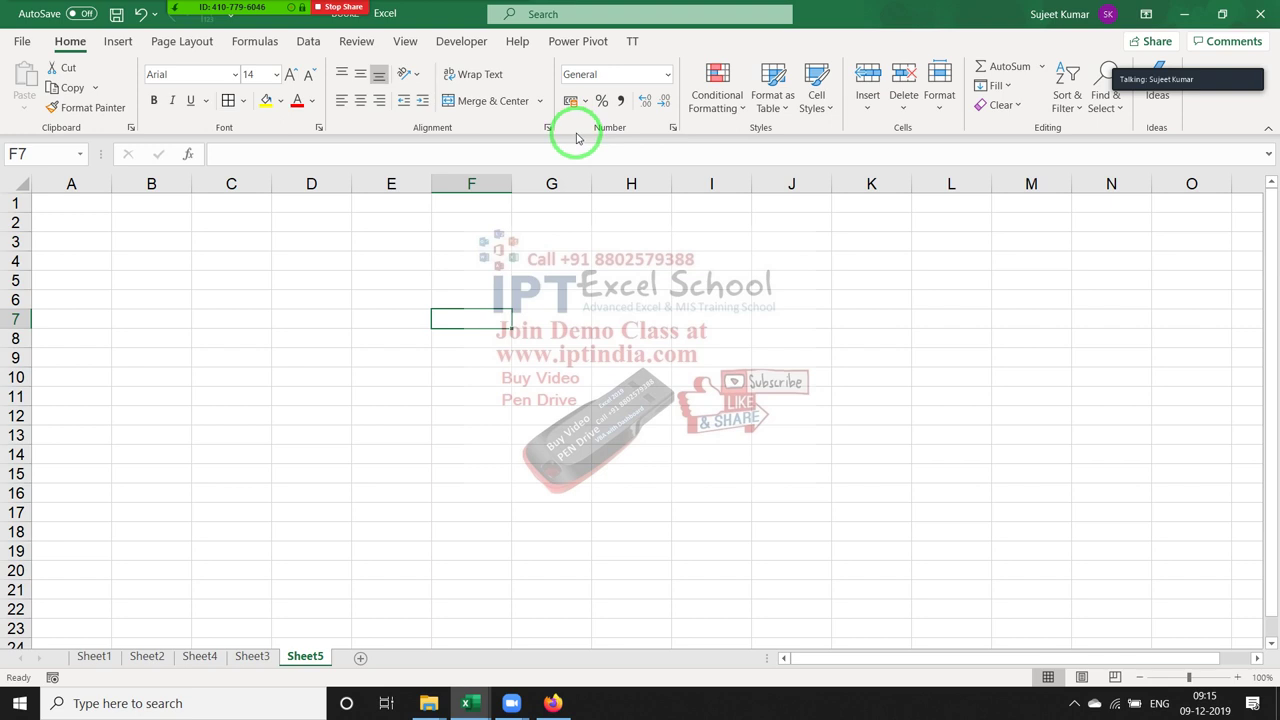
click(255, 212)
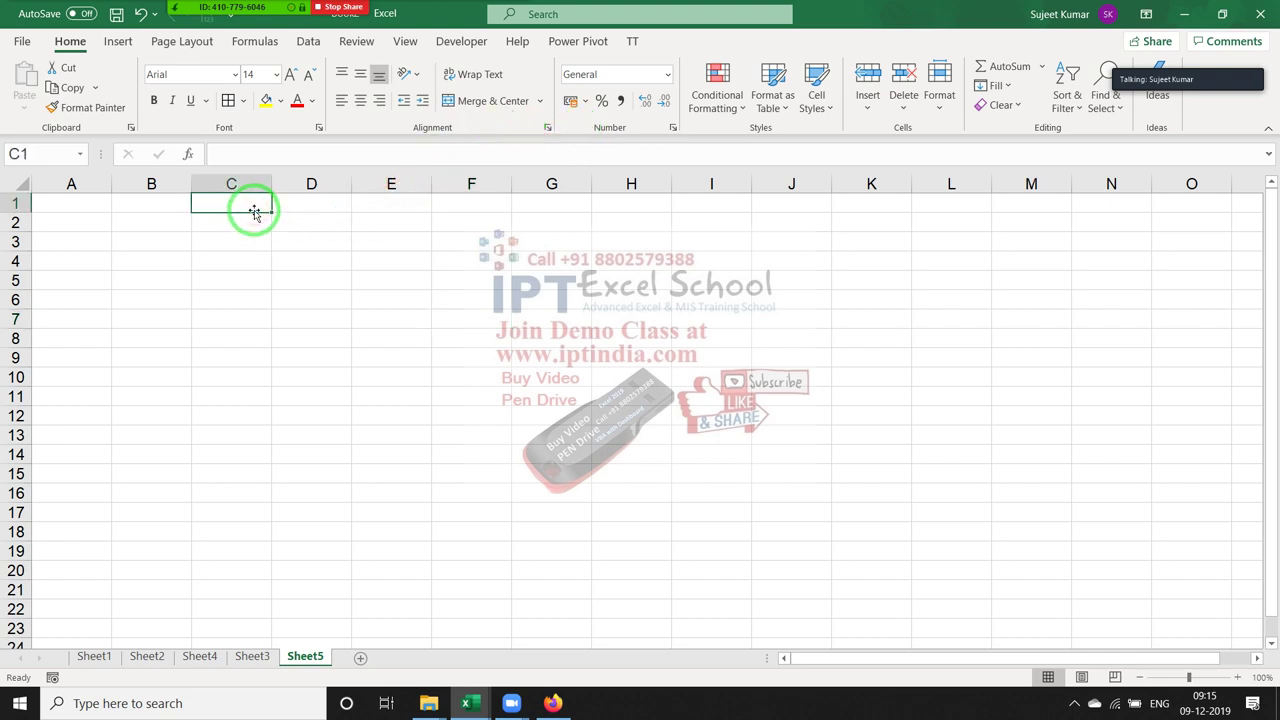
click(672, 127)
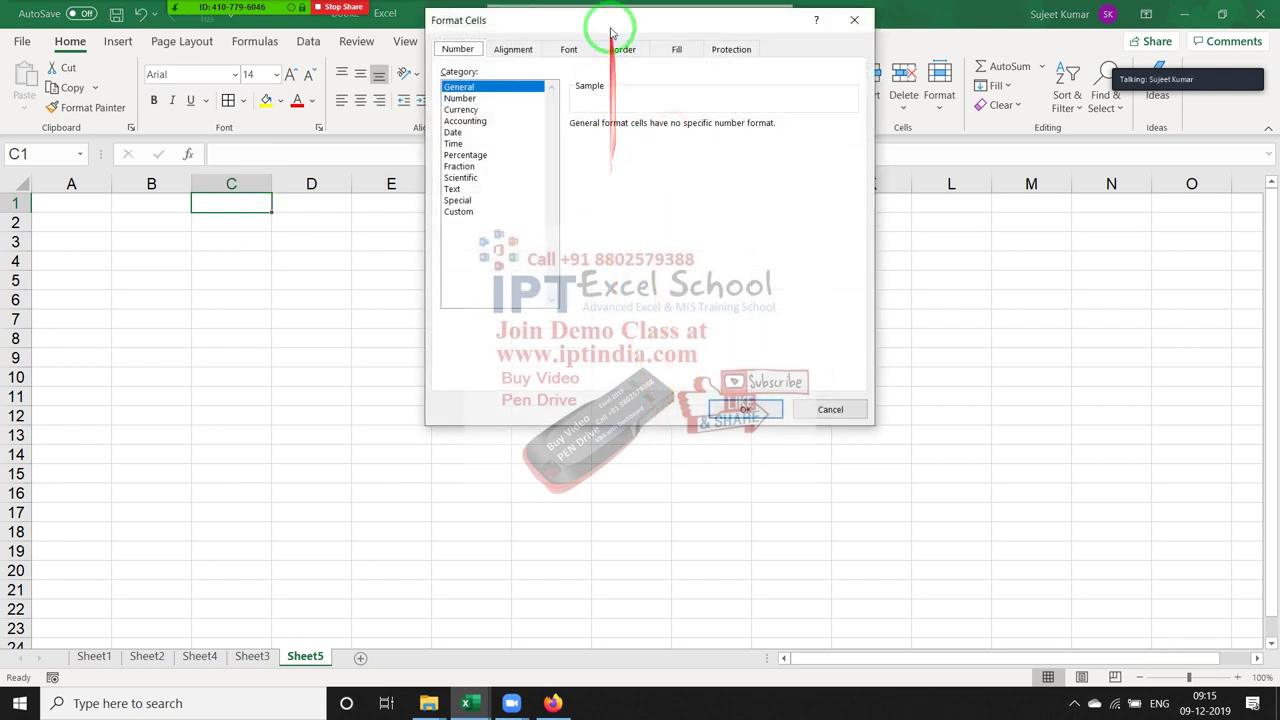
drag(608, 22, 734, 128)
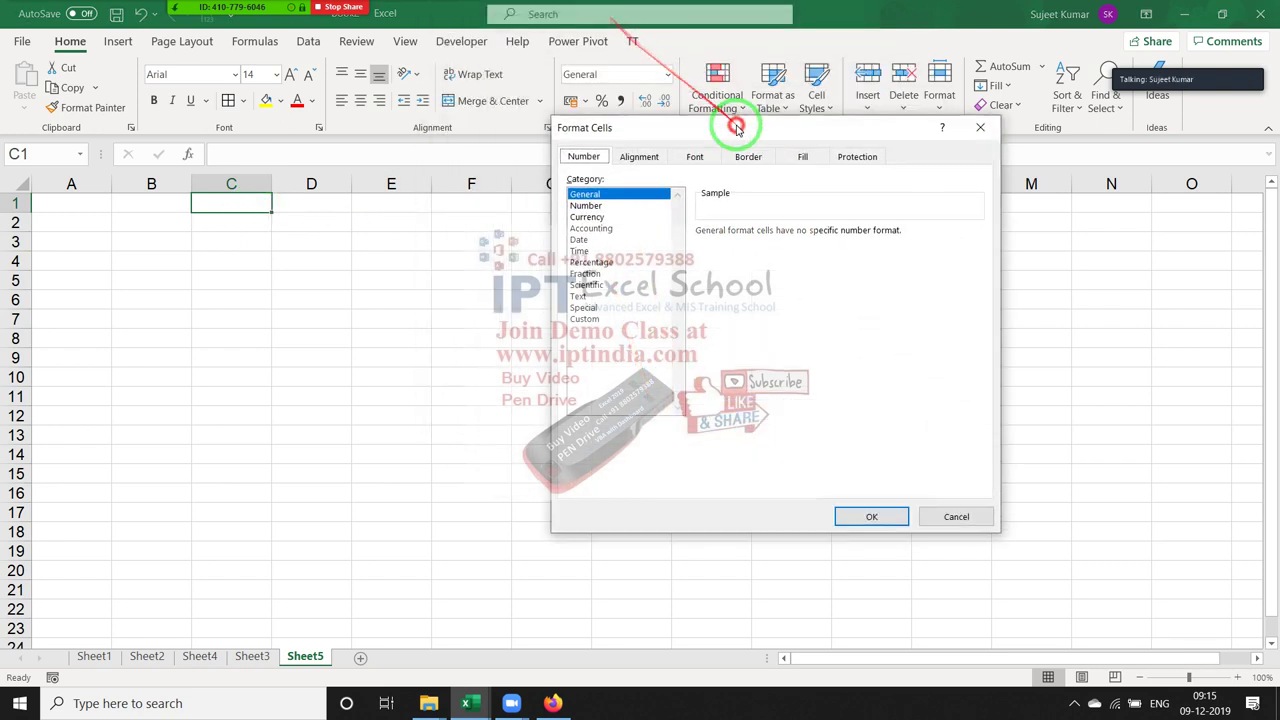
click(603, 206)
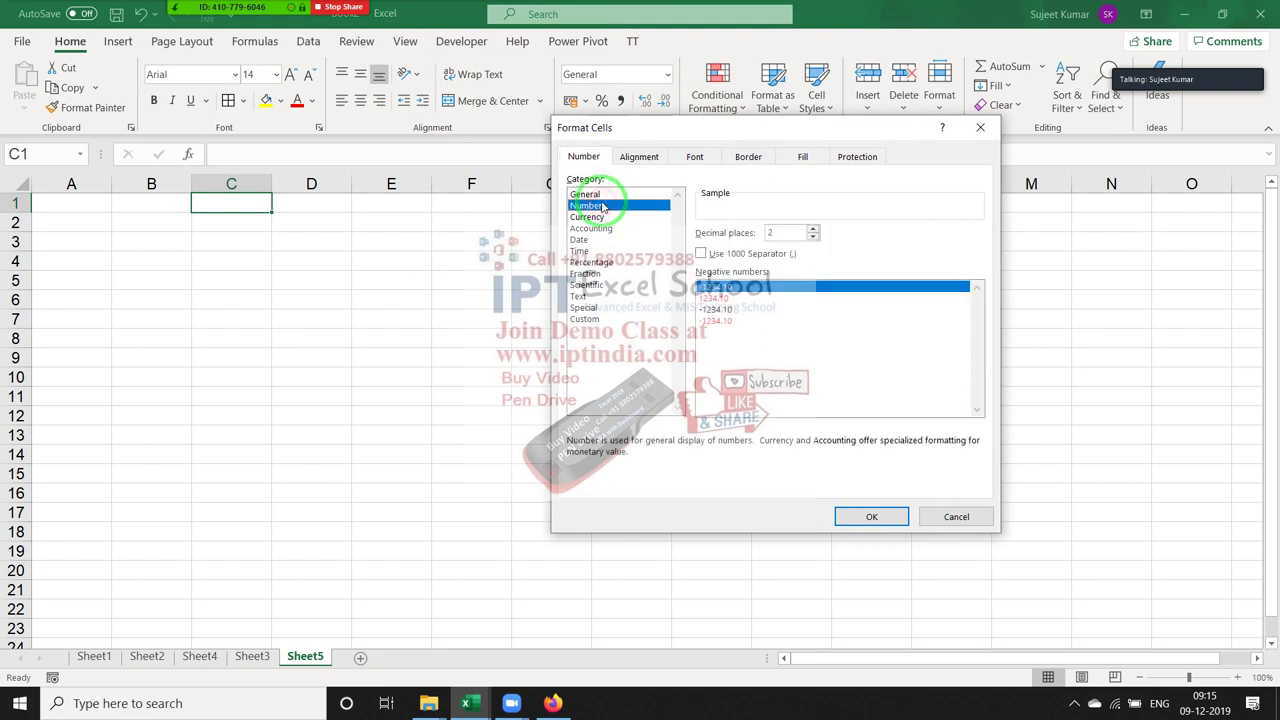
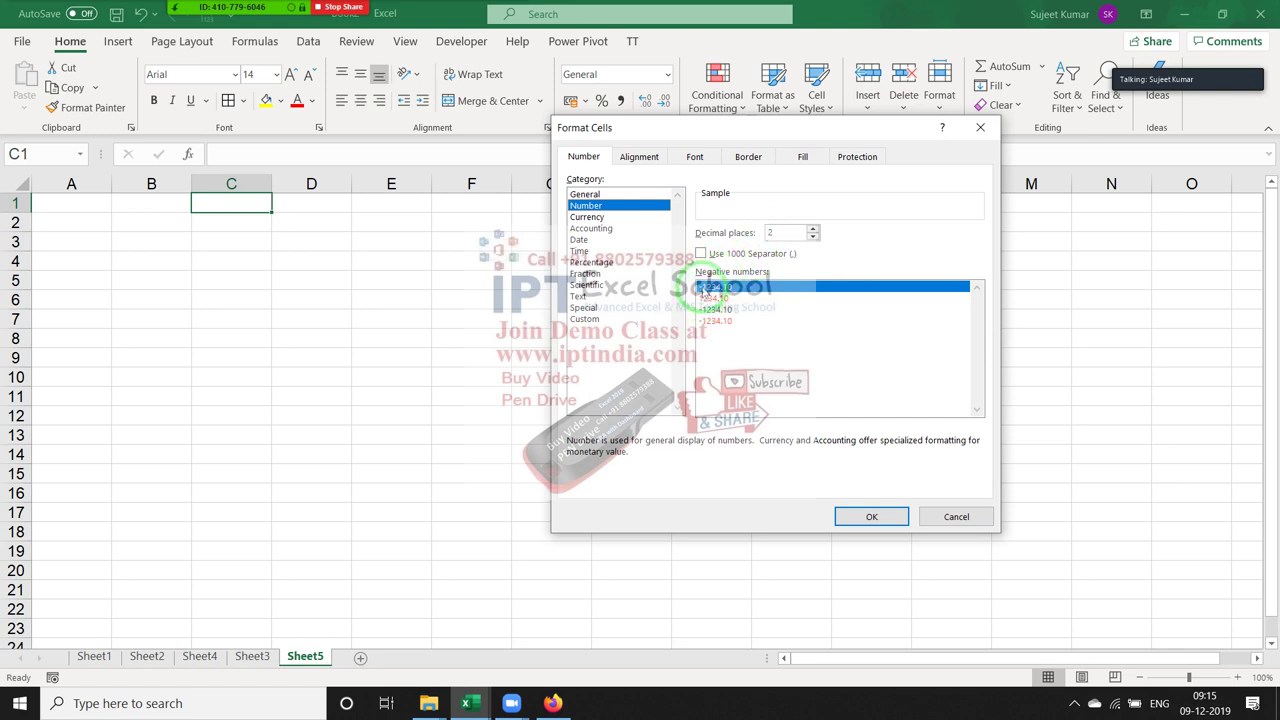
Preview the negative-number, Currency (rupee) and Accounting formats, then close the dialog without applying
click(705, 298)
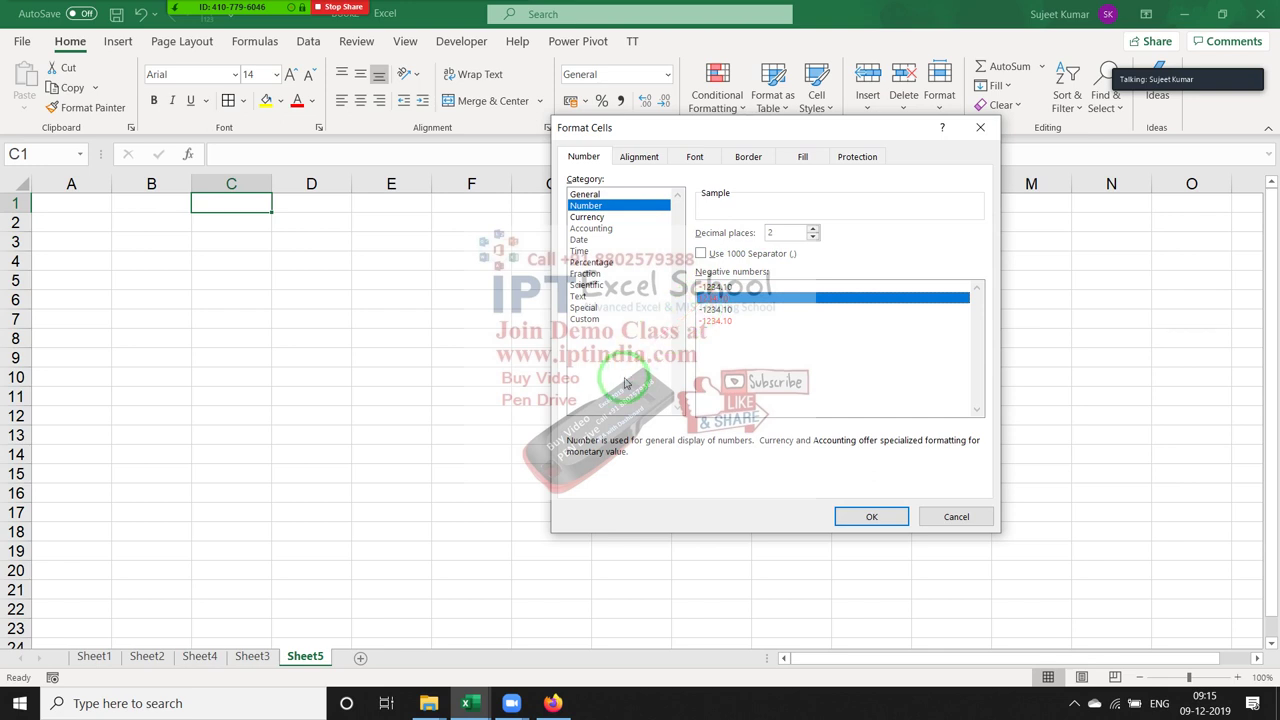
click(705, 309)
click(701, 321)
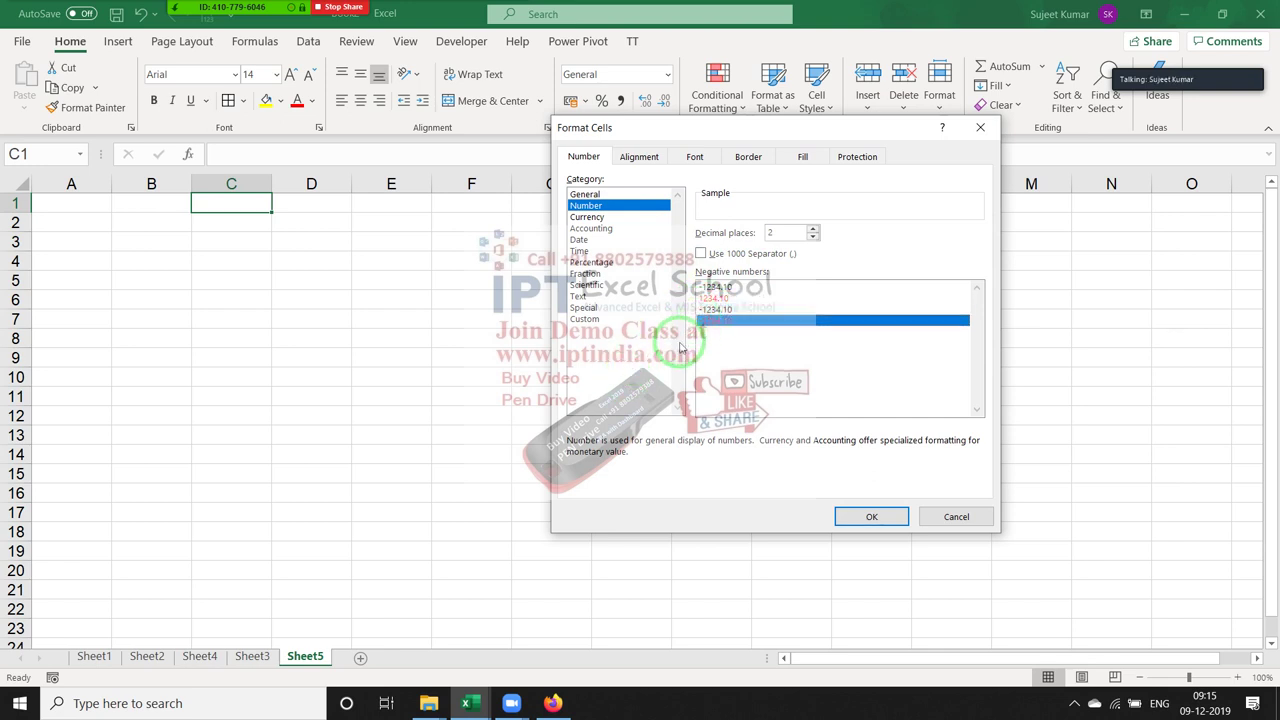
click(706, 287)
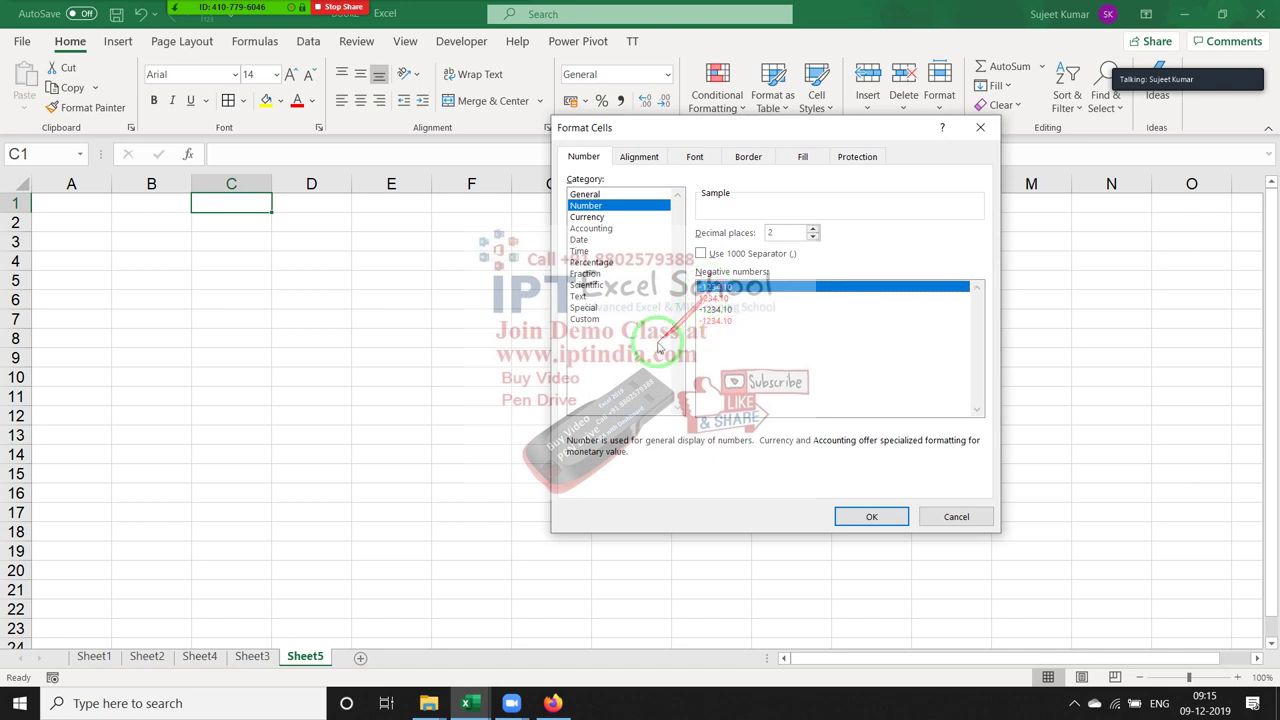
click(590, 217)
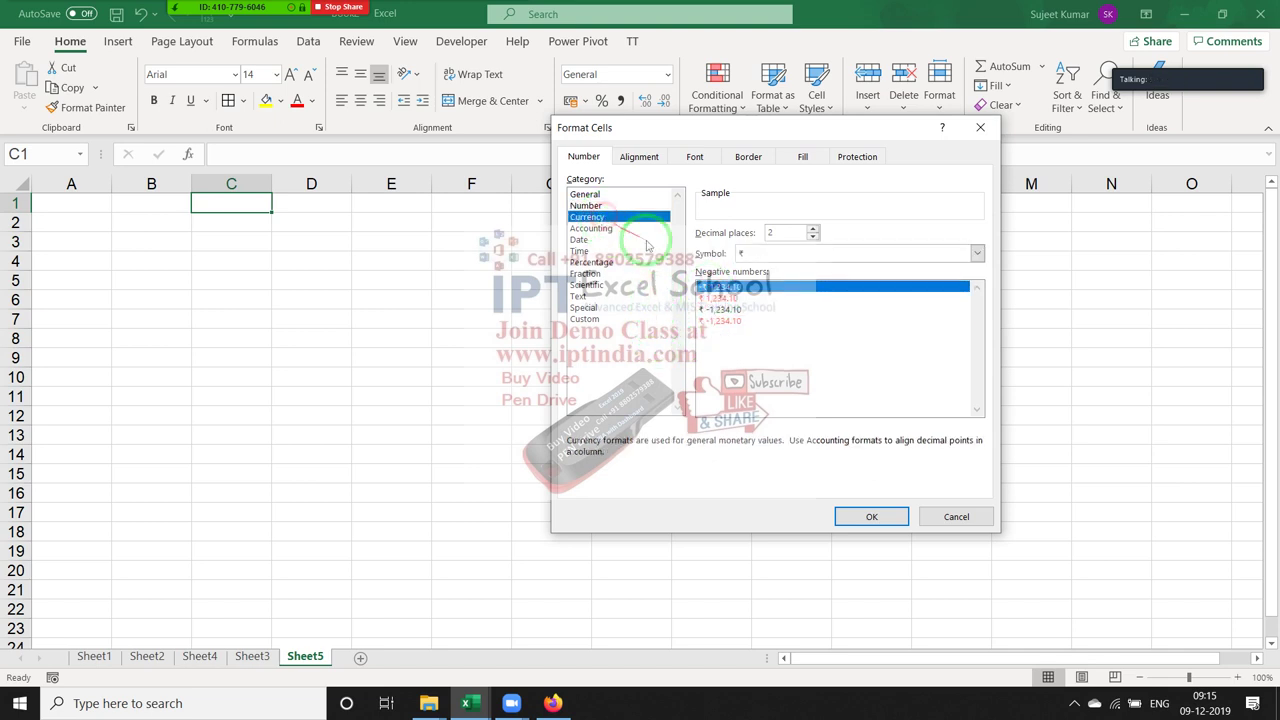
click(757, 254)
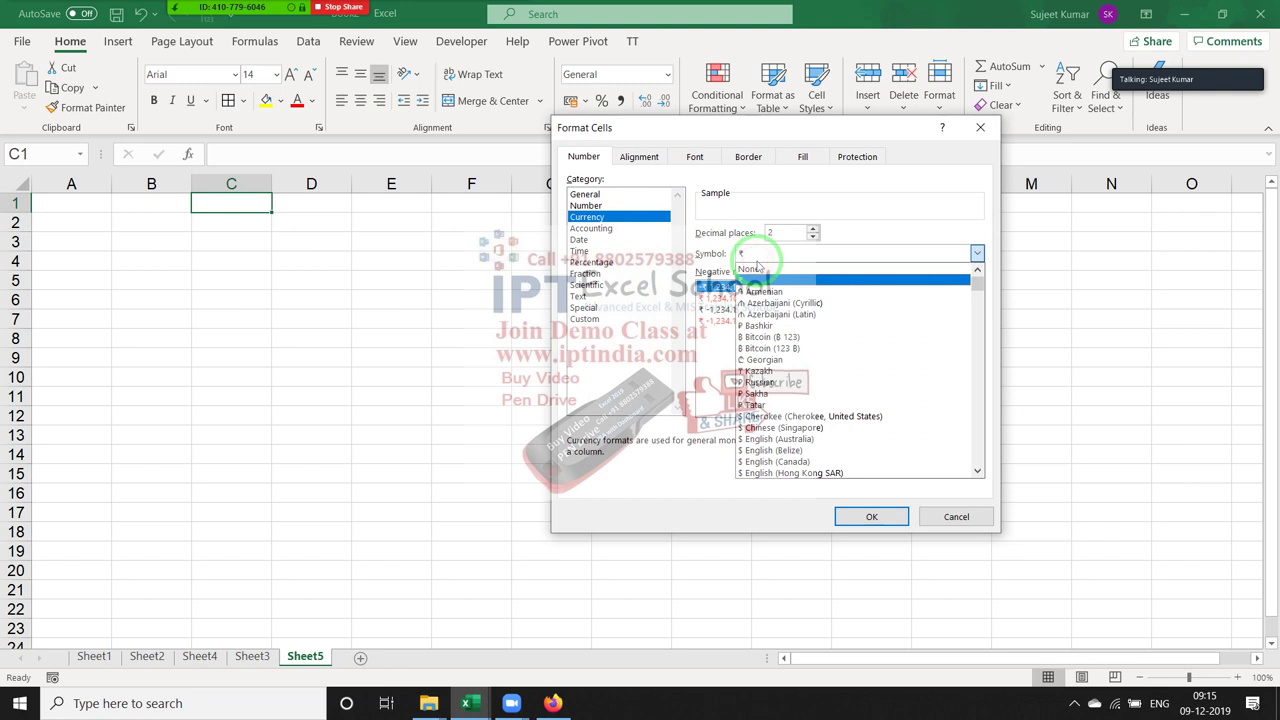
click(730, 256)
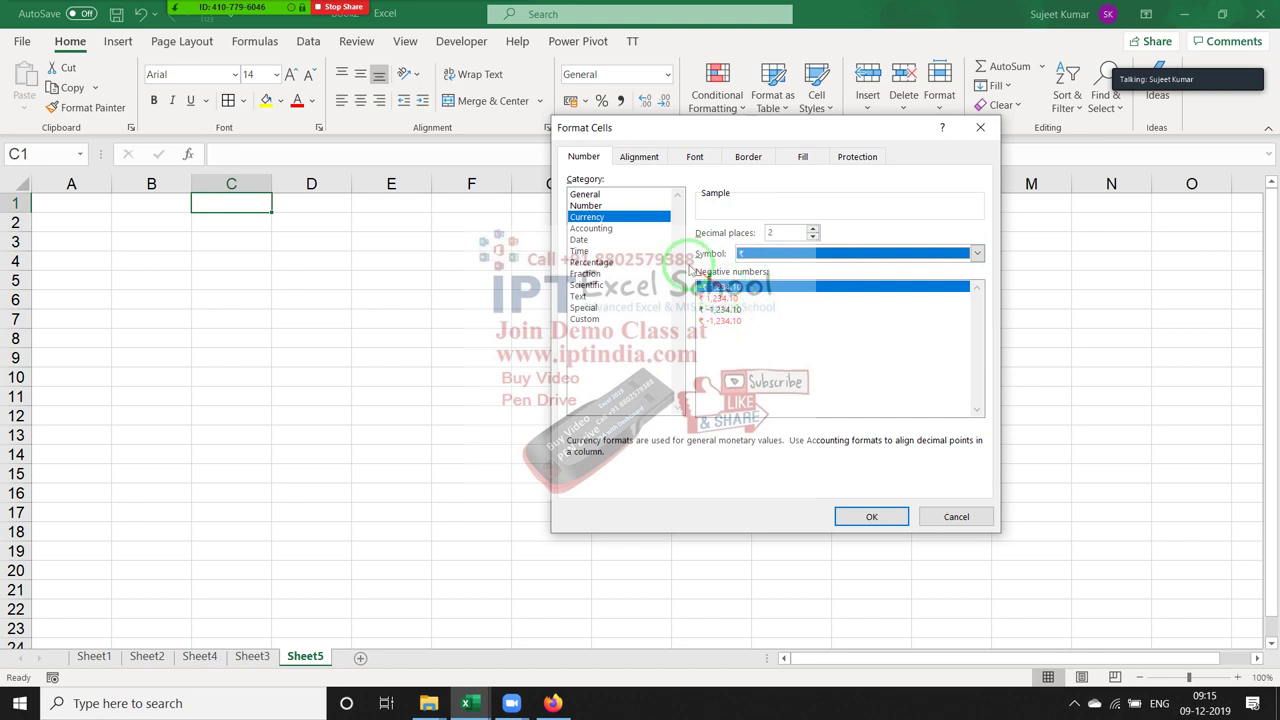
click(625, 230)
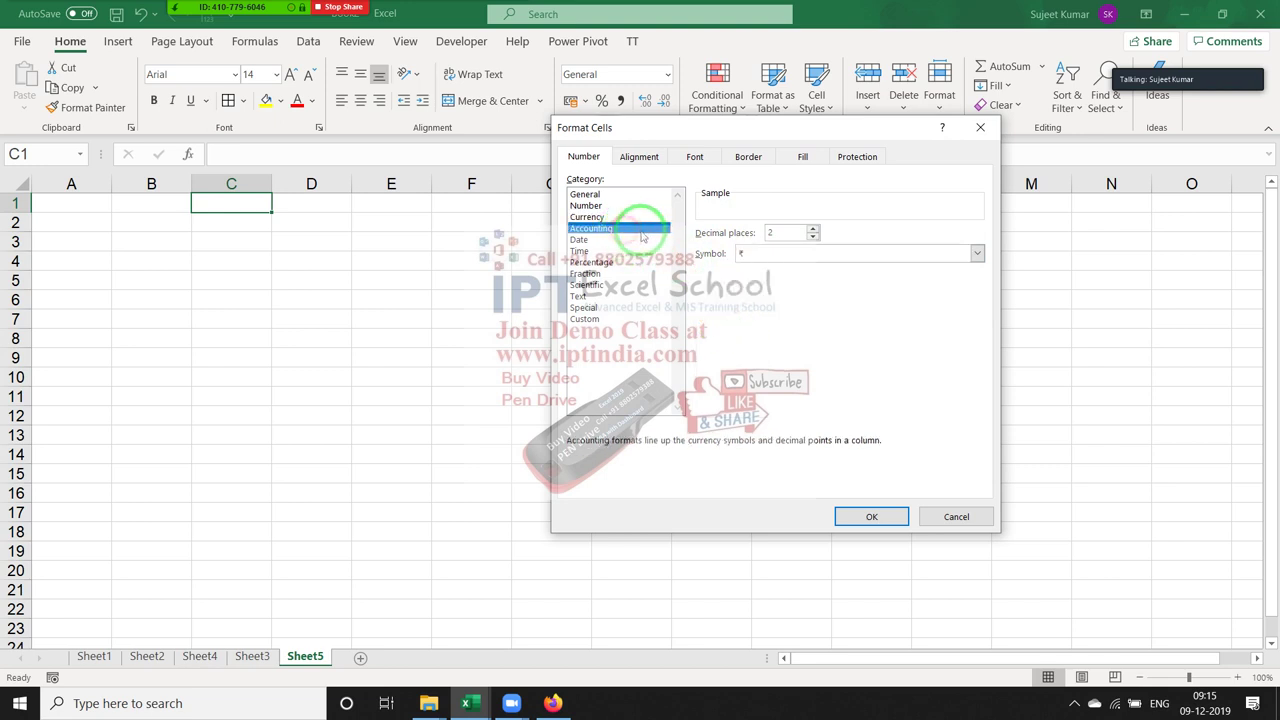
click(766, 253)
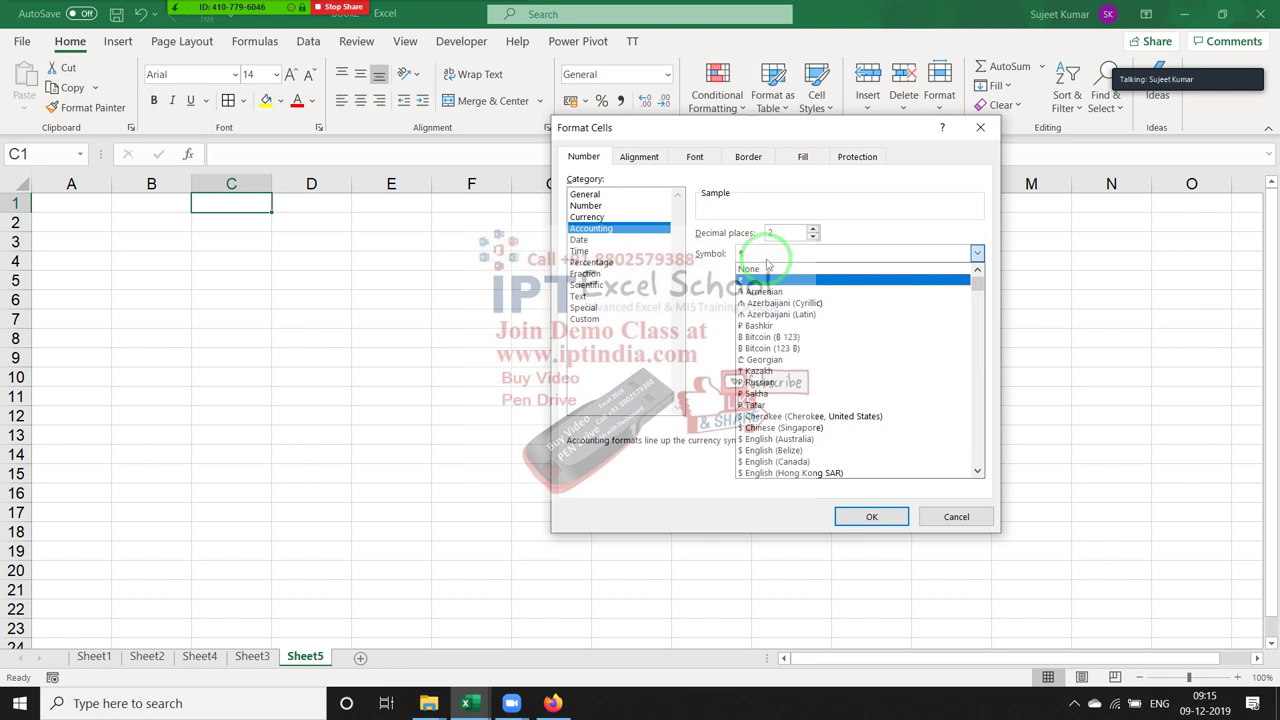
click(766, 260)
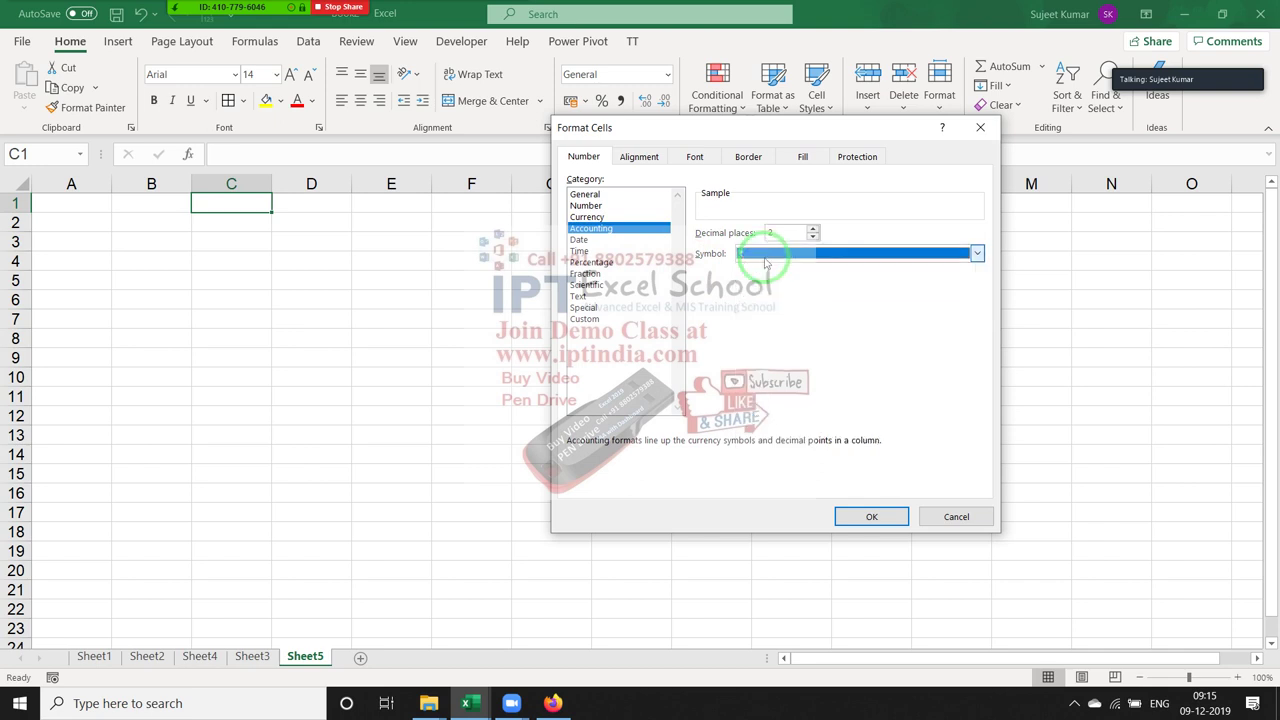
key(Escape)
Enter =RANDBETWEEN(10,90) in A1 and fill it across A1:L16 with Ctrl+Enter
click(93, 200)
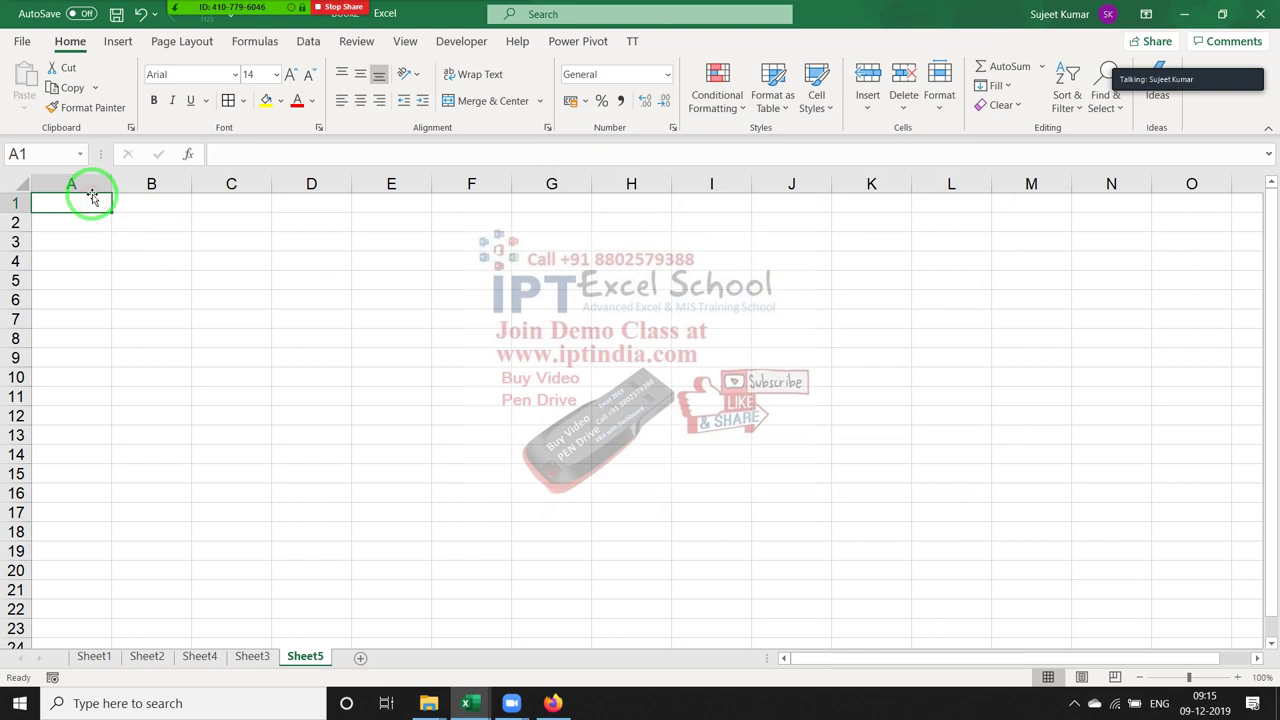
text(=ra)
key(Down)
key(Down)
key(Tab)
text(1)
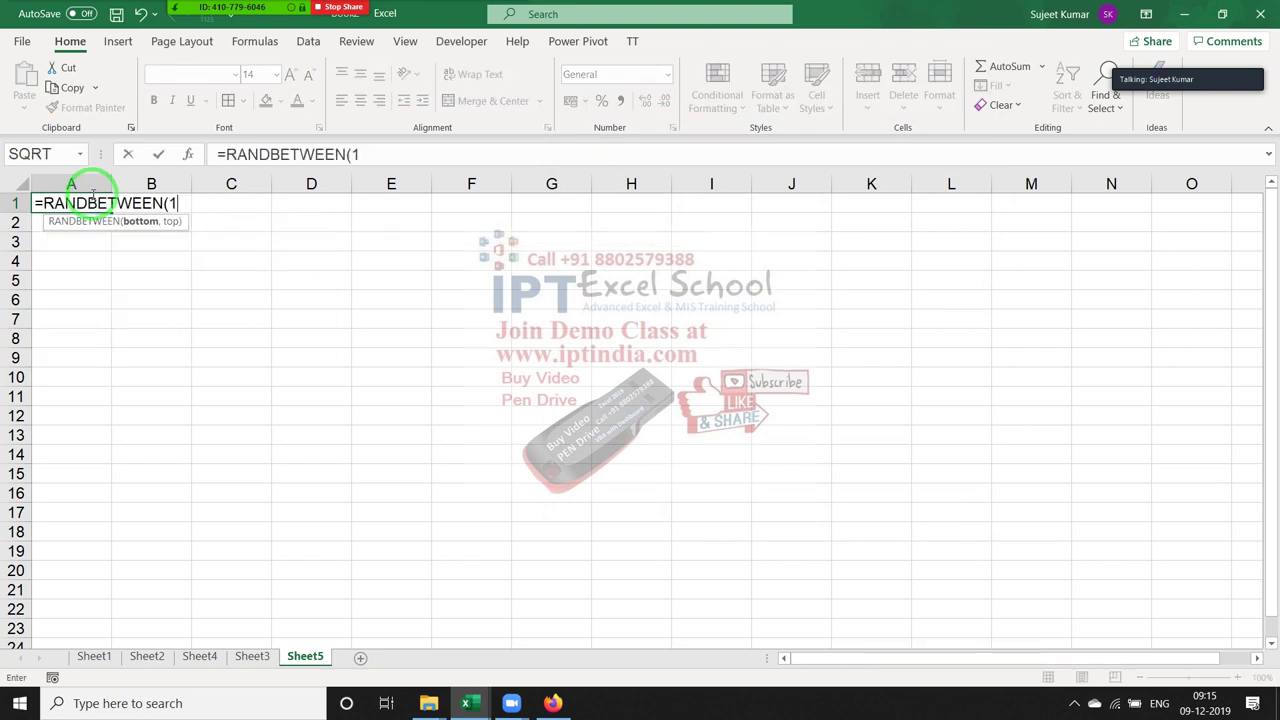
key(Return)
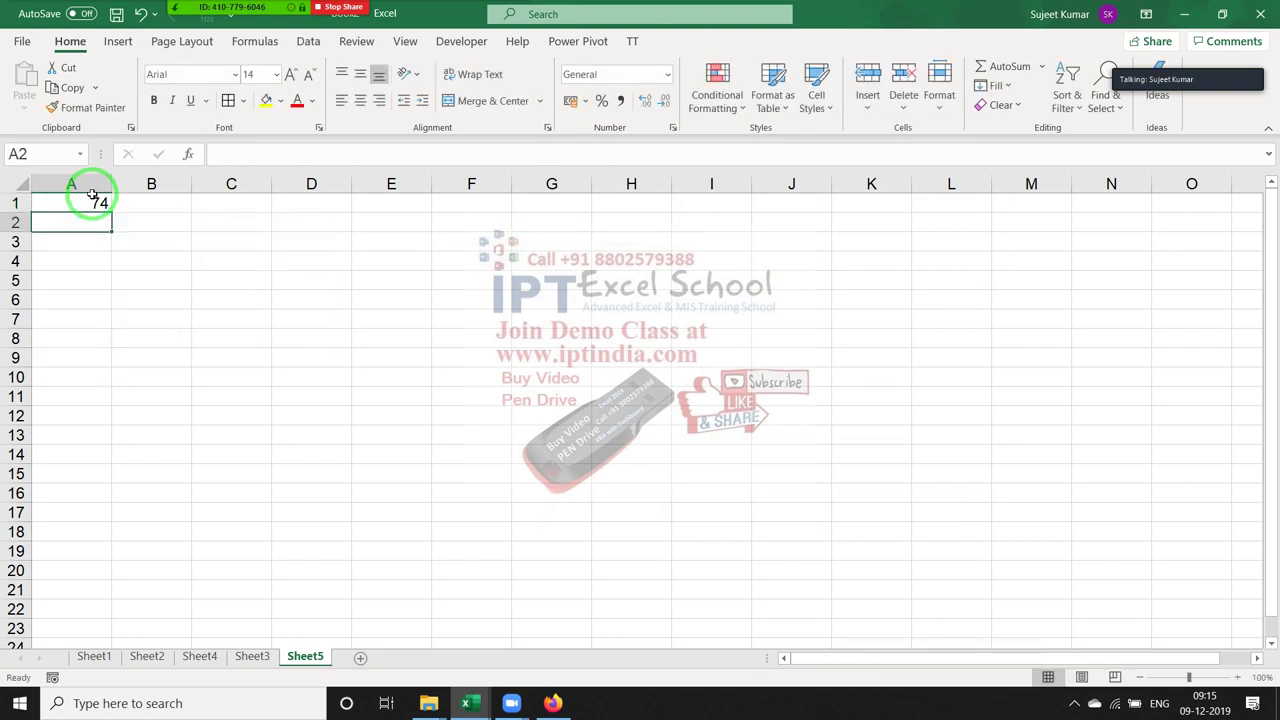
click(93, 200)
key(shift+Right)
key(shift+Right)
key(shift+Right)
key(shift+Right)
key(shift+Right)
key(shift+Down)
key(shift+Down)
key(shift+Down)
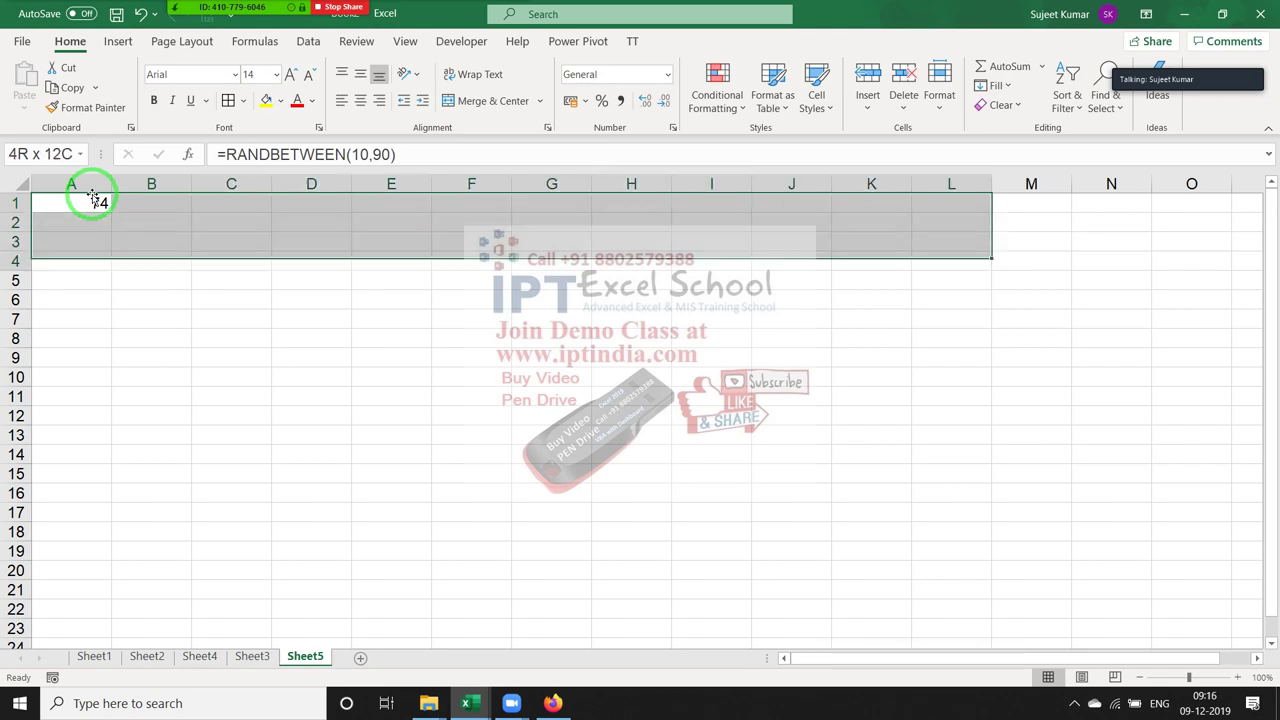
key(shift+Down)
key(shift+Down)
key(shift+Down)
key(F2)
key(ctrl+Return)
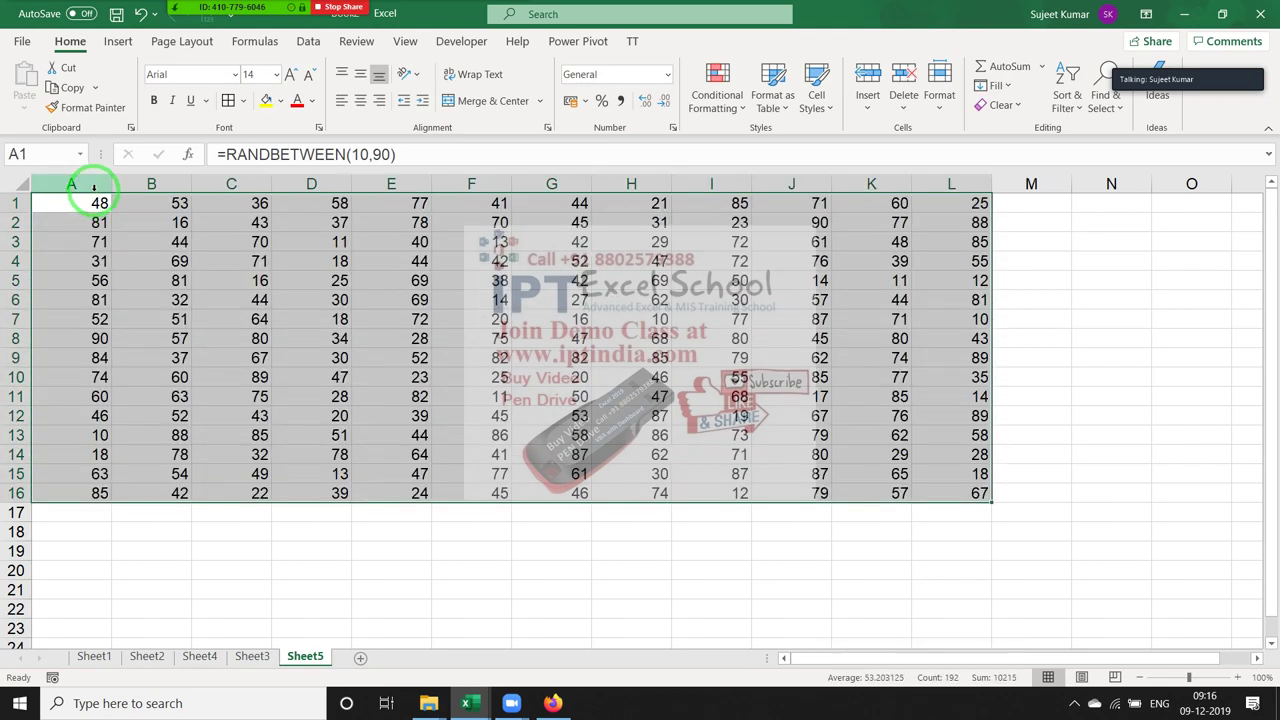
Overwrite B6, E4, E11, J10 and one more cell with 0, then select A1:L16
click(176, 297)
text(0)
click(365, 262)
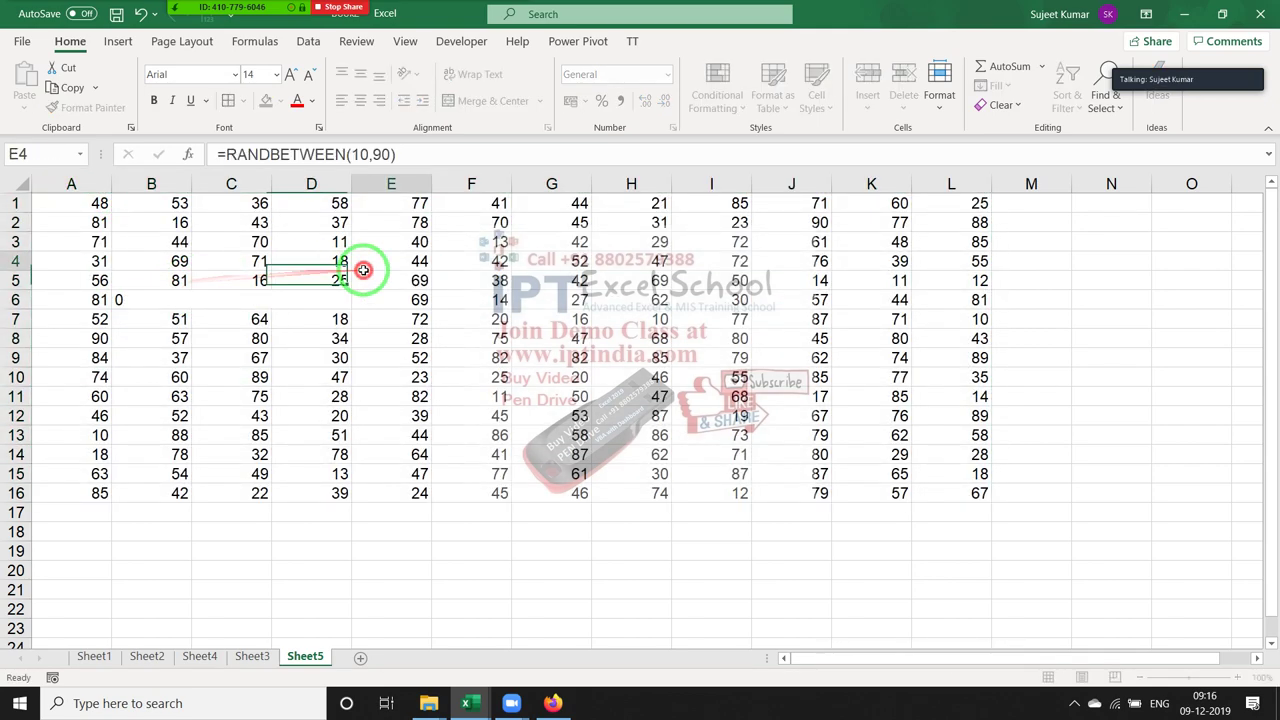
text(0)
drag(423, 396, 470, 397)
text(0)
click(631, 396)
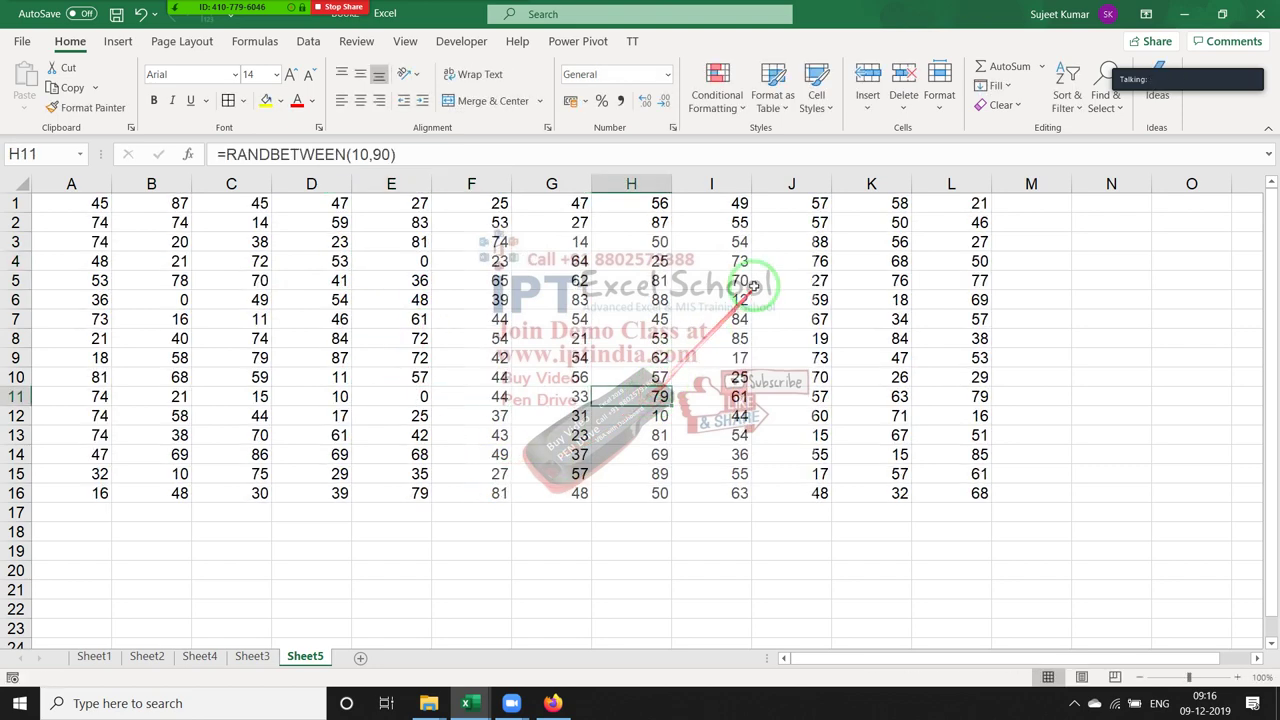
click(791, 281)
text(0)
click(808, 377)
text(0)
key(Return)
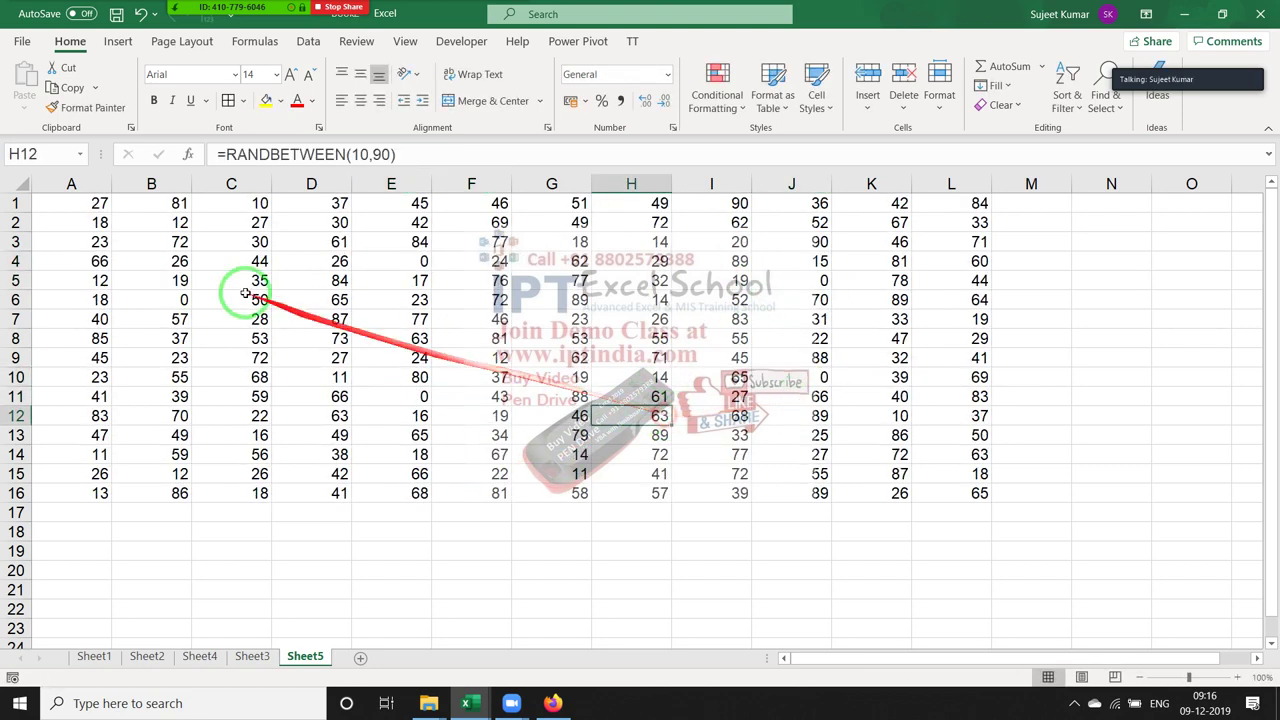
click(64, 205)
drag(64, 205, 975, 490)
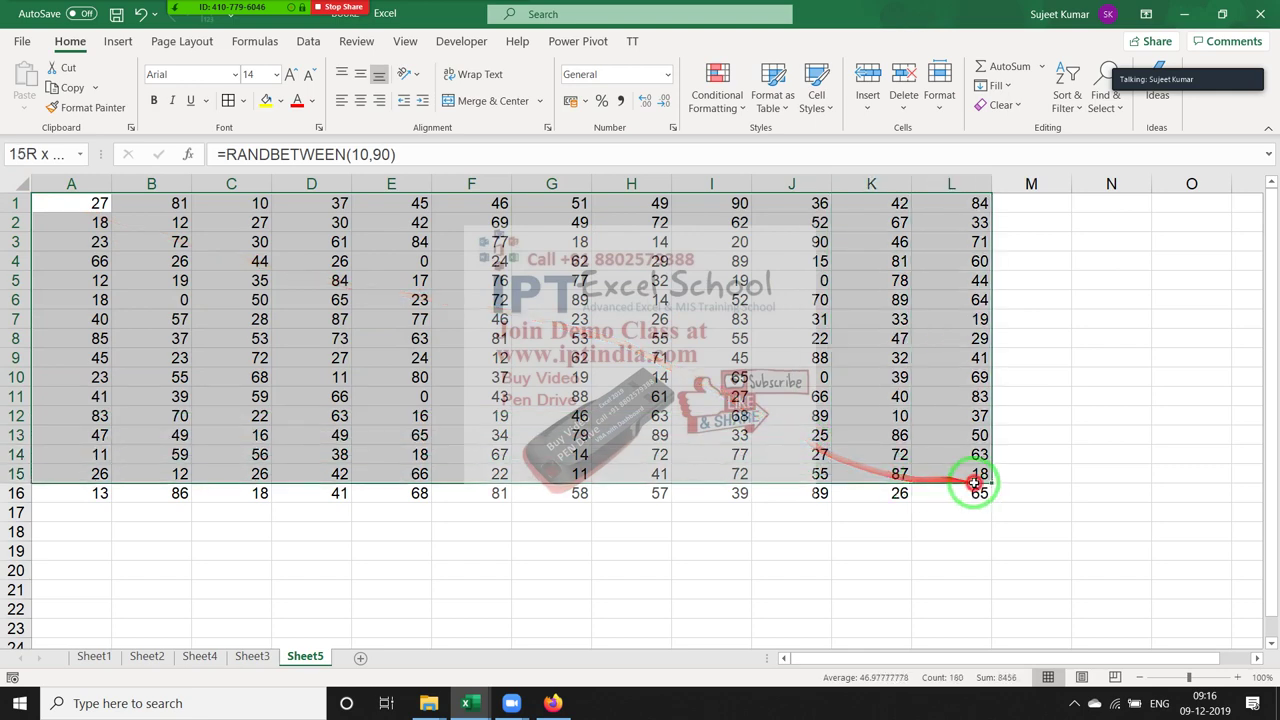
Format A1:L16 as Accounting with symbol None and 0 decimal places
right_click(808, 387)
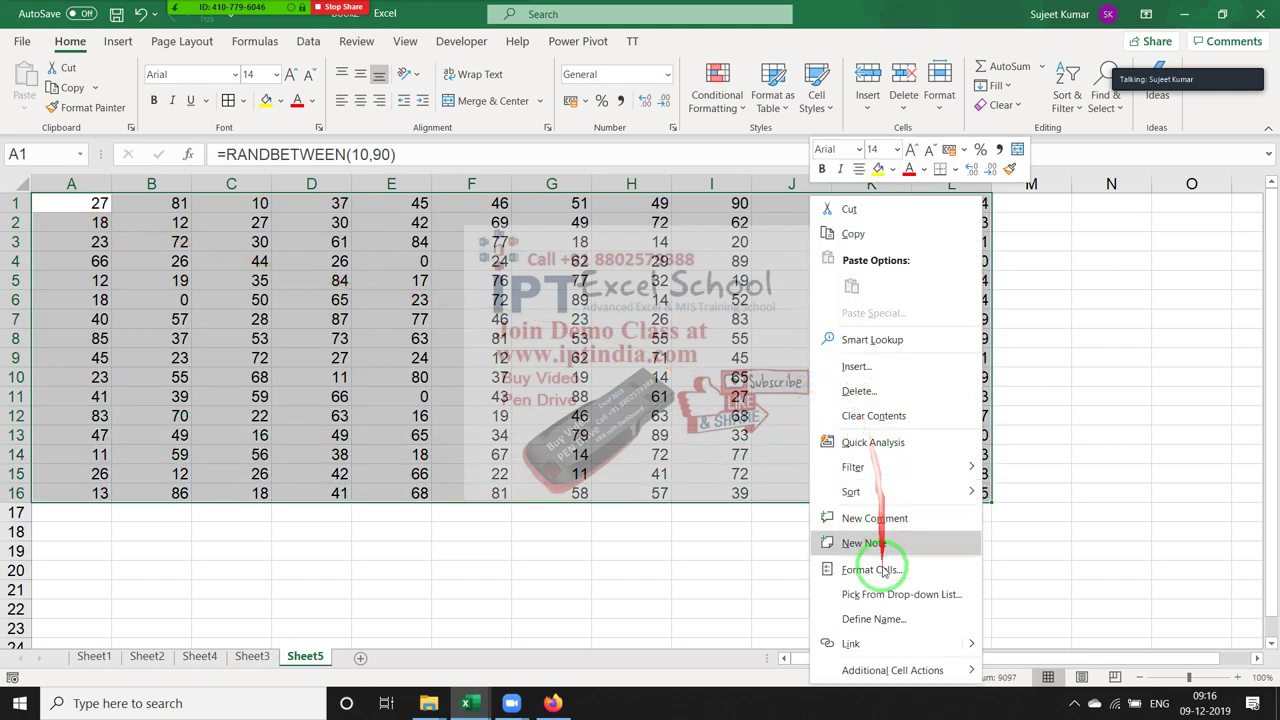
click(893, 540)
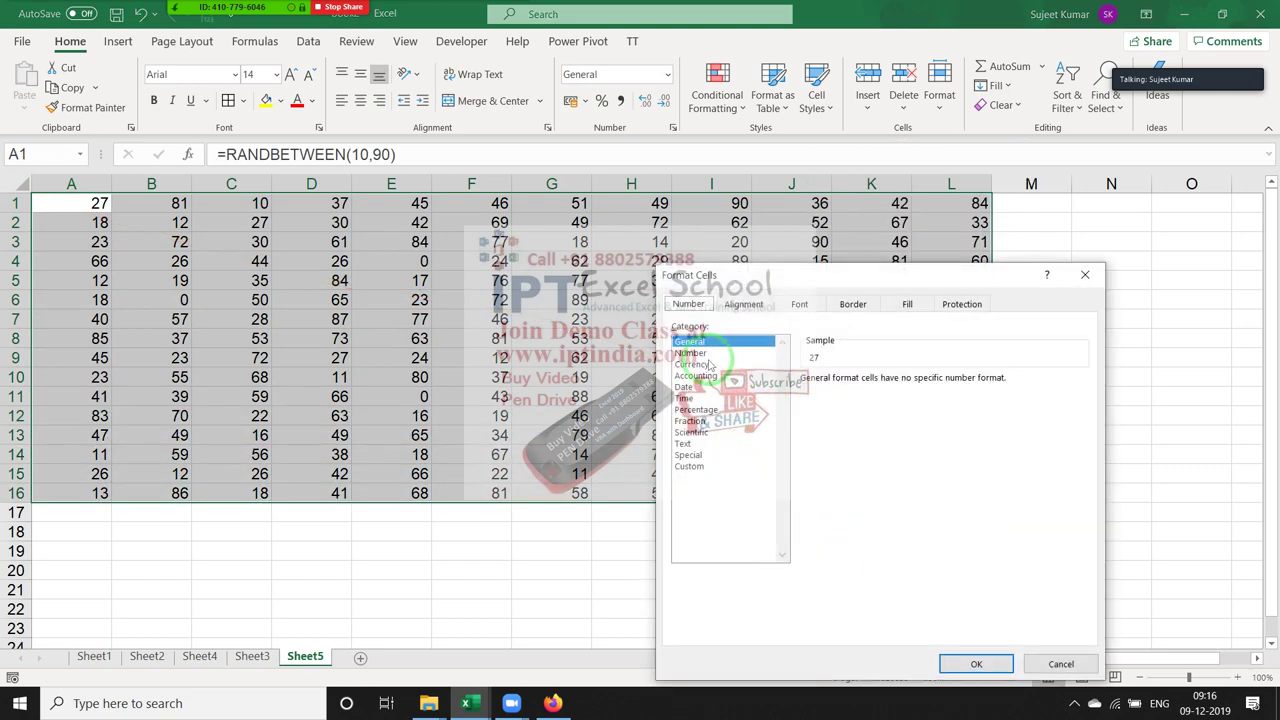
click(708, 365)
click(700, 376)
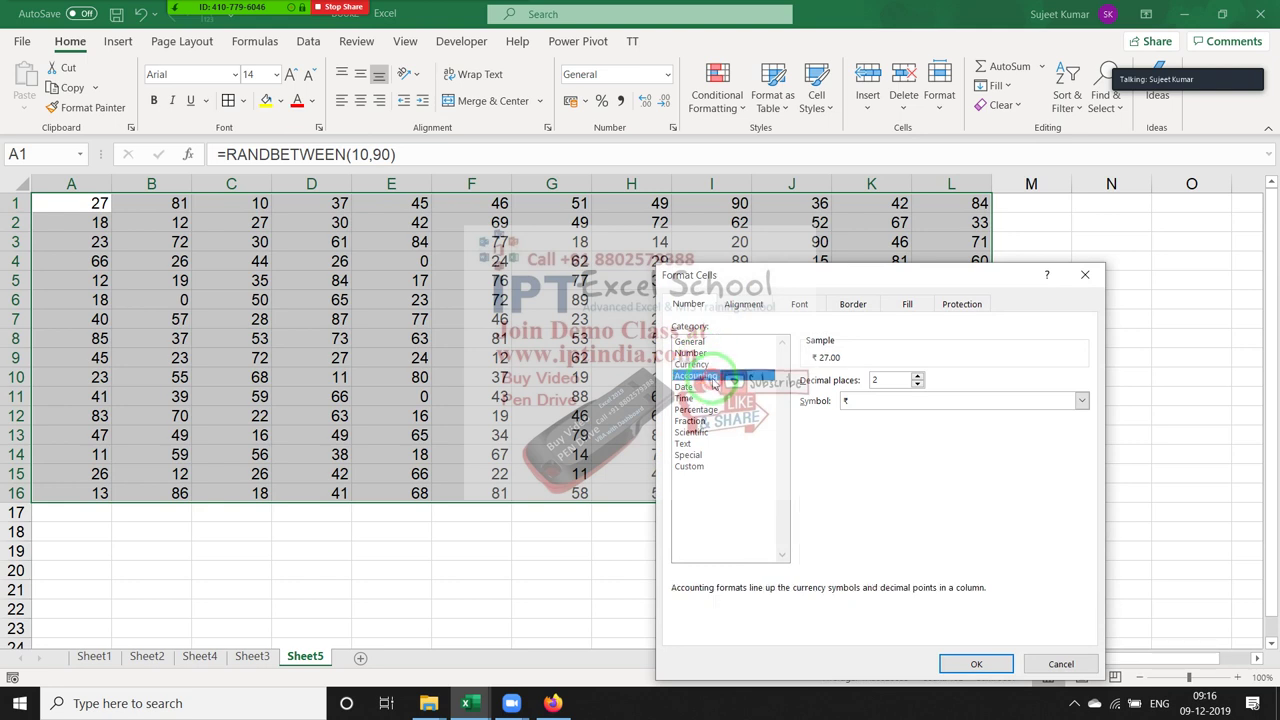
click(900, 400)
click(875, 414)
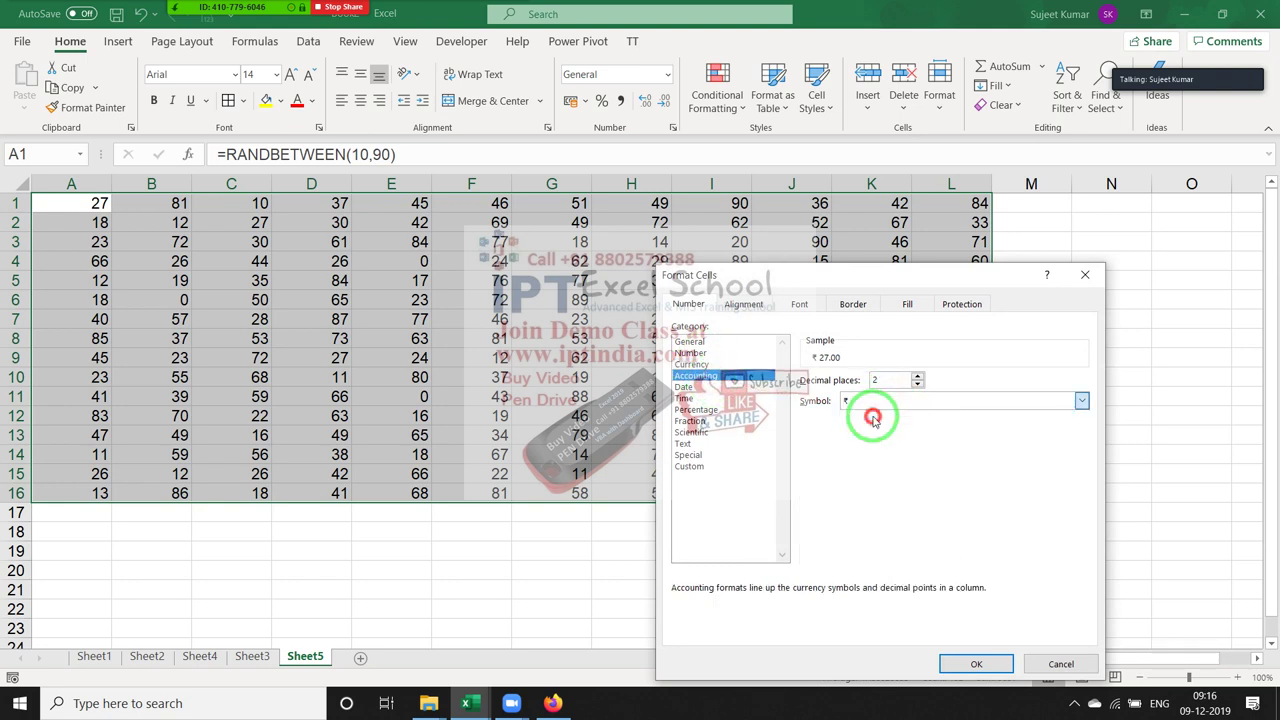
click(860, 380)
text(0)
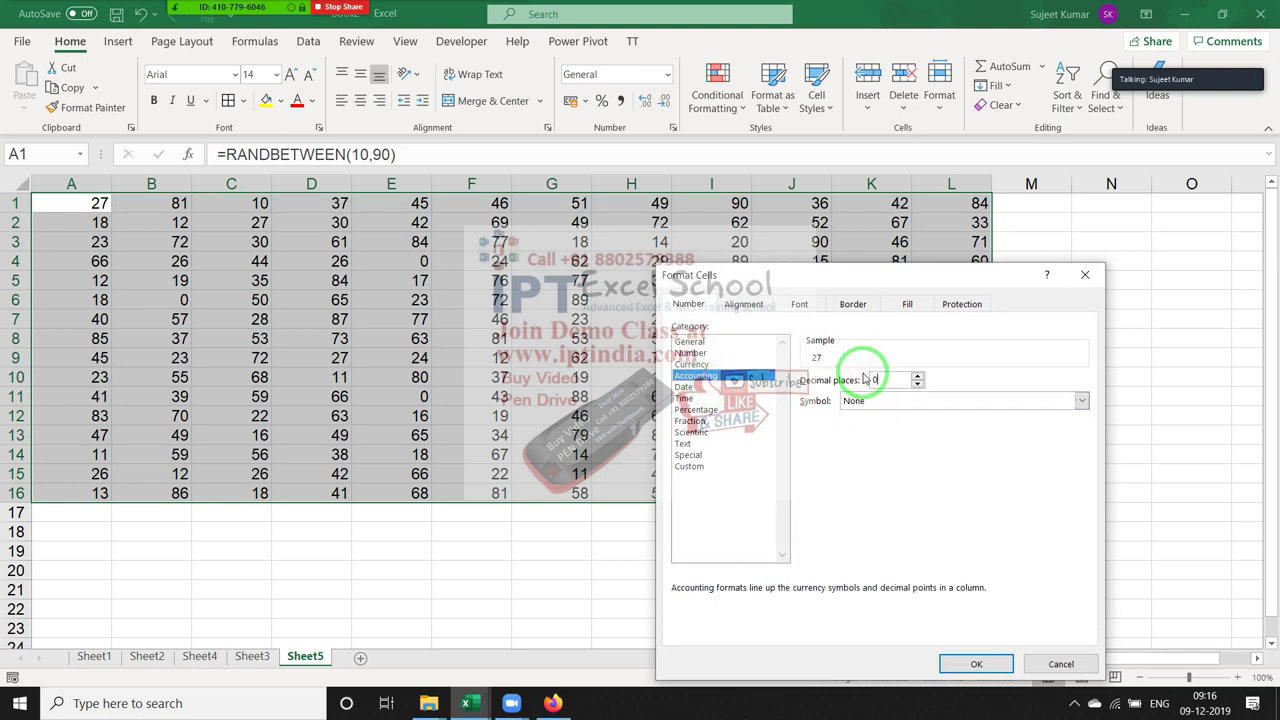
click(974, 664)
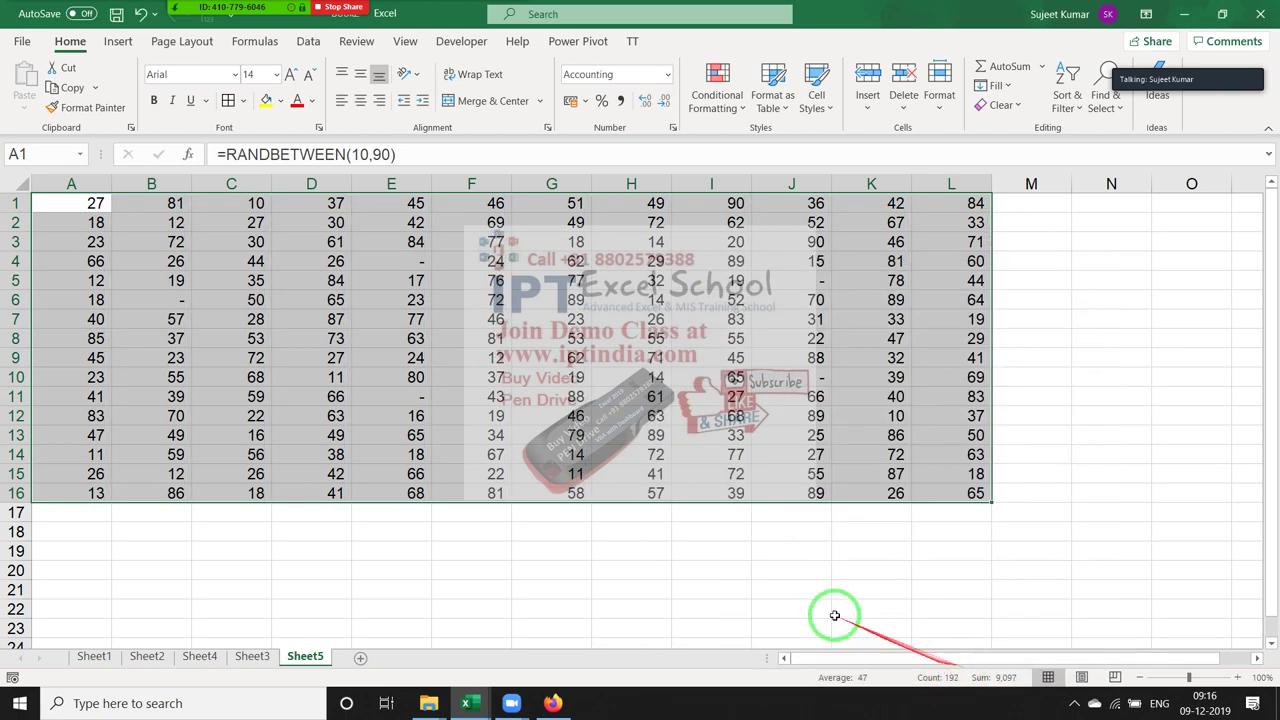
click(385, 416)
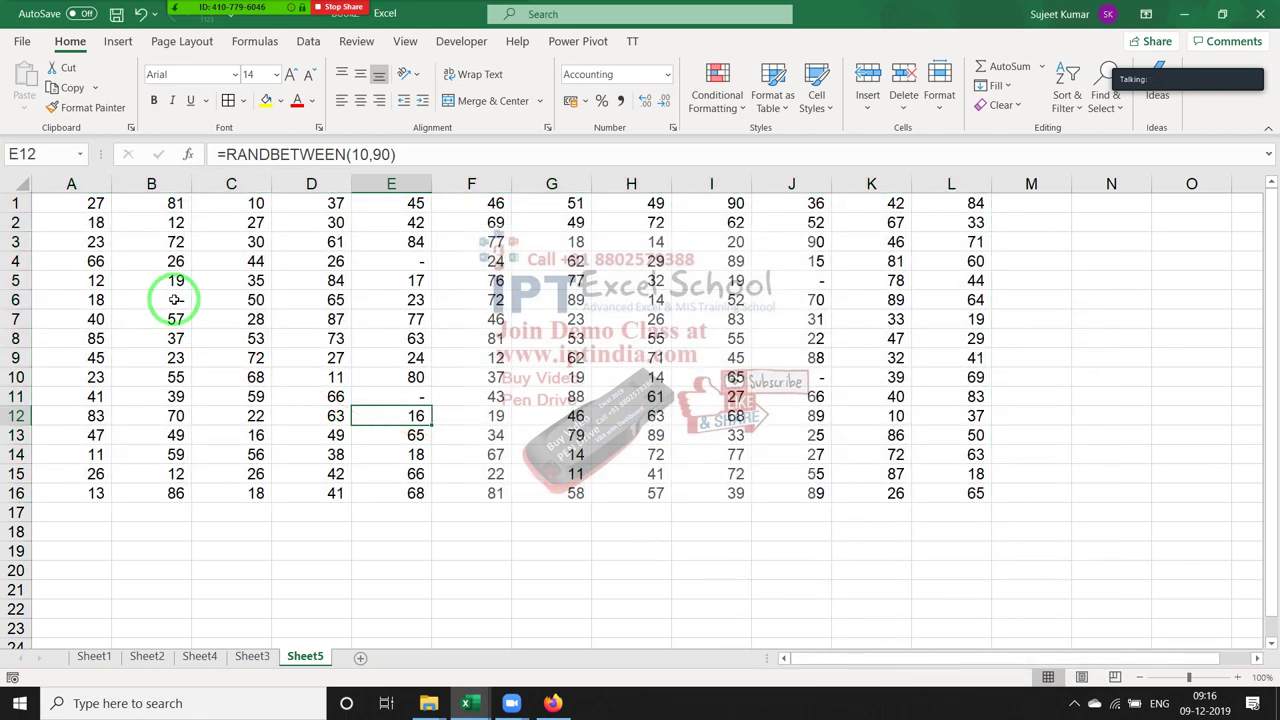
click(175, 300)
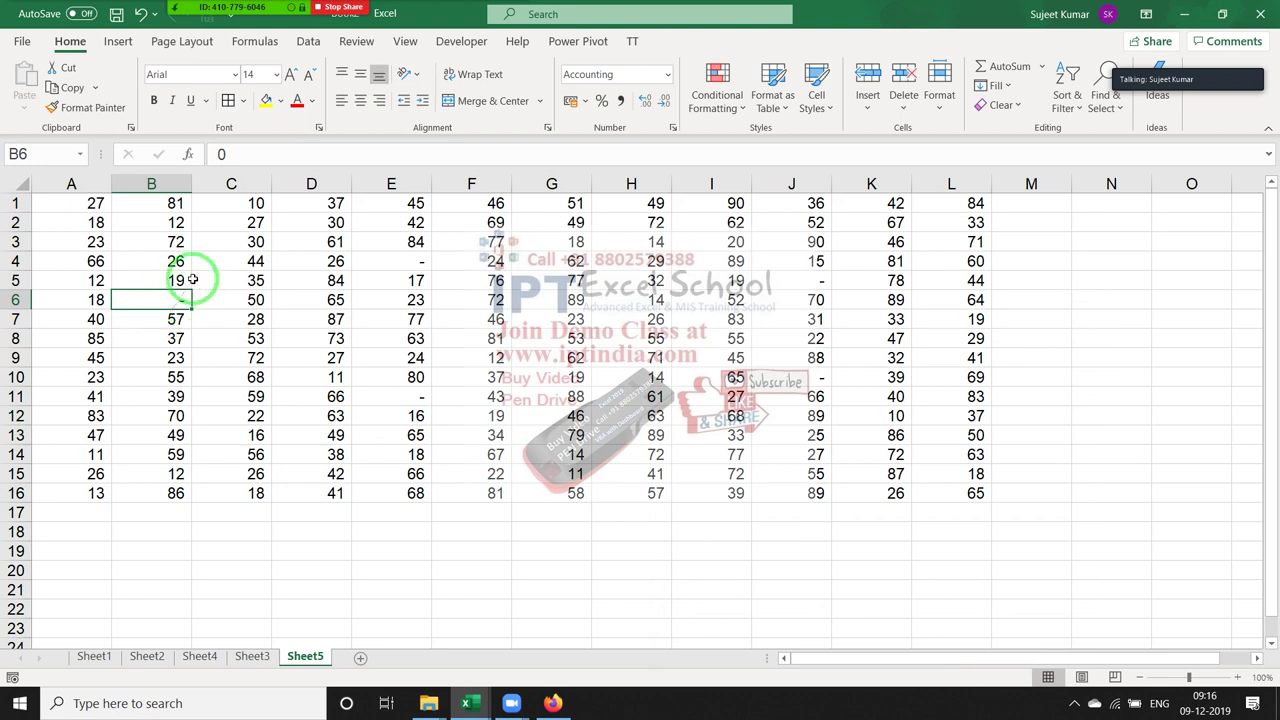
click(222, 155)
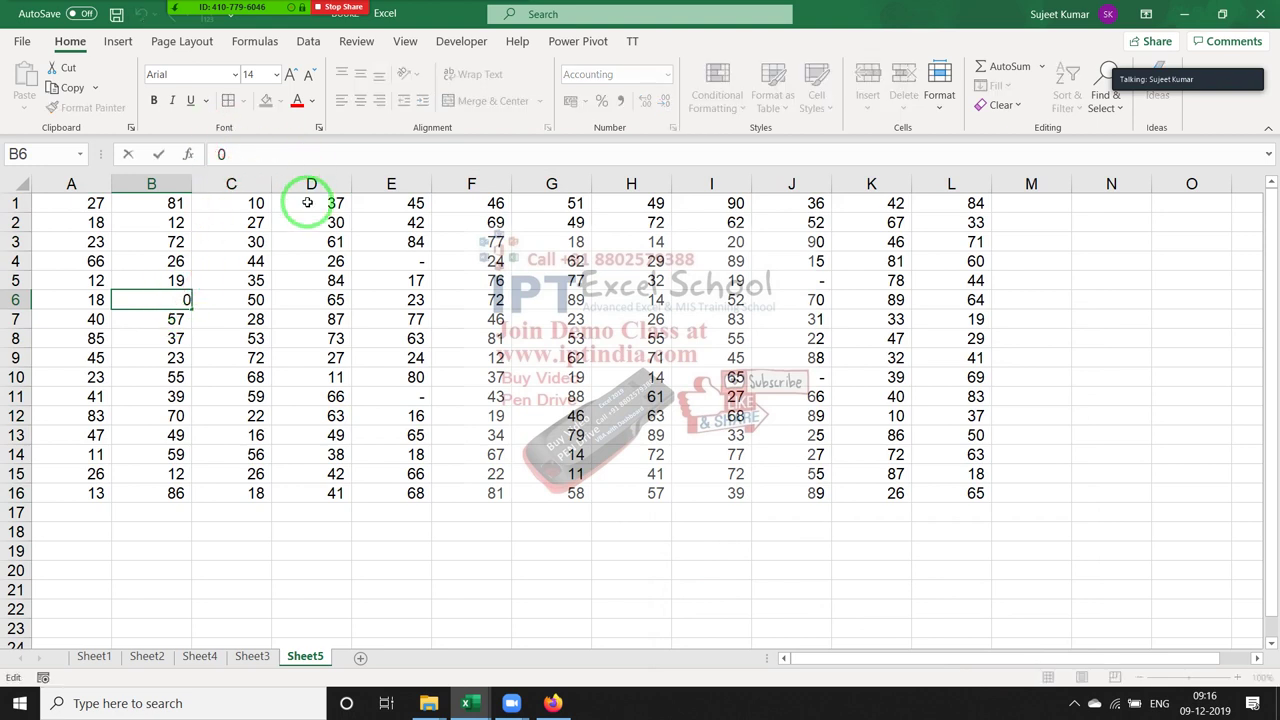
key(Escape)
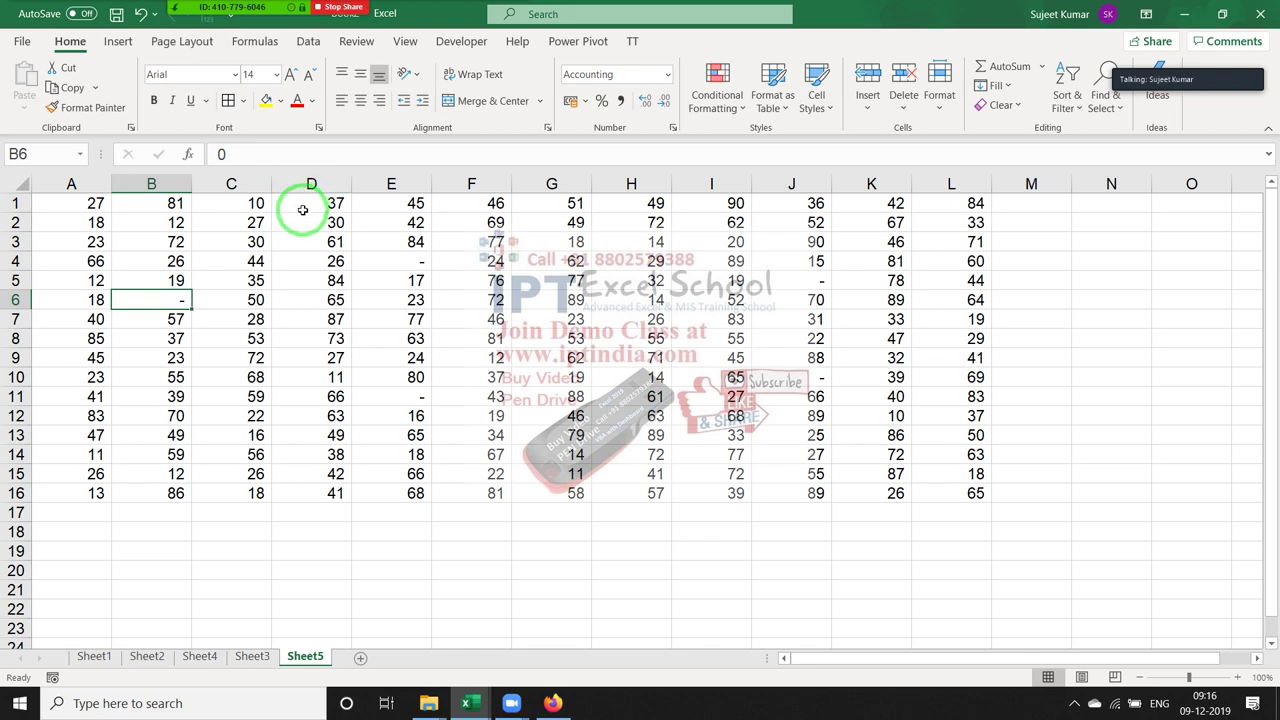
drag(320, 173, 331, 216)
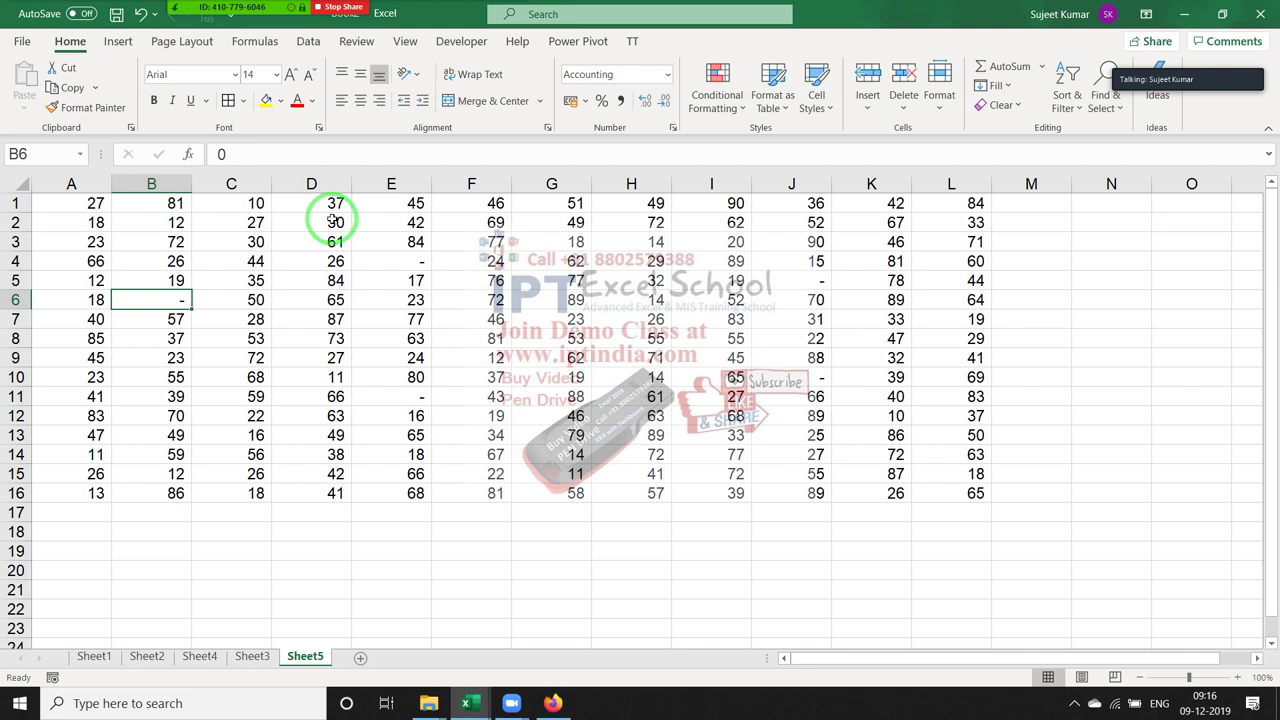
drag(333, 222, 366, 563)
drag(263, 650, 185, 377)
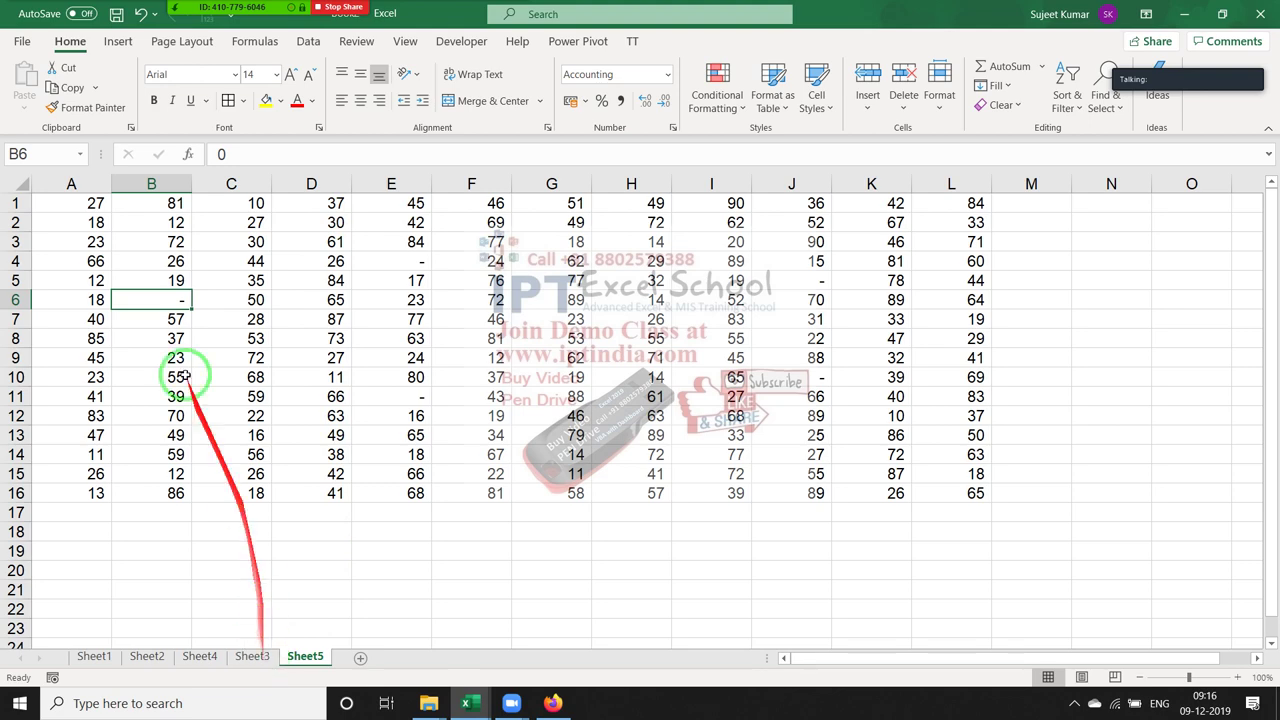
drag(80, 204, 957, 497)
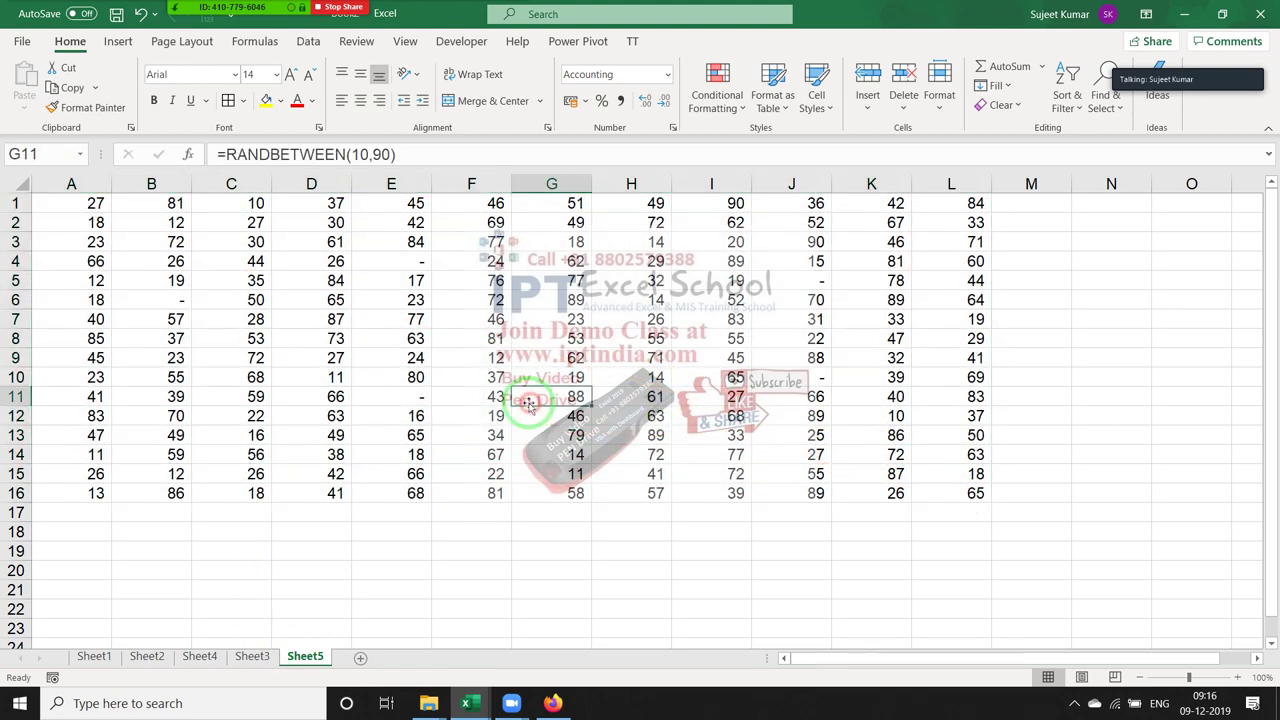
click(548, 397)
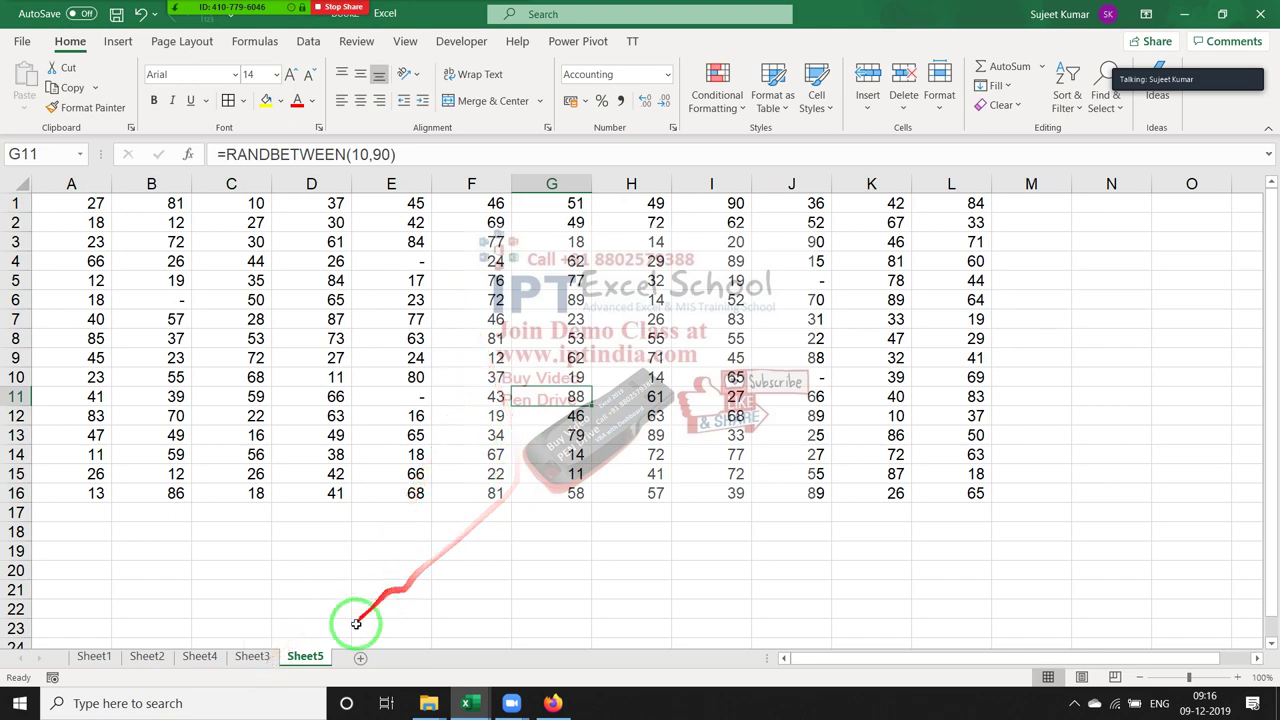
Switch to Sheet4 and select cell C8
click(254, 656)
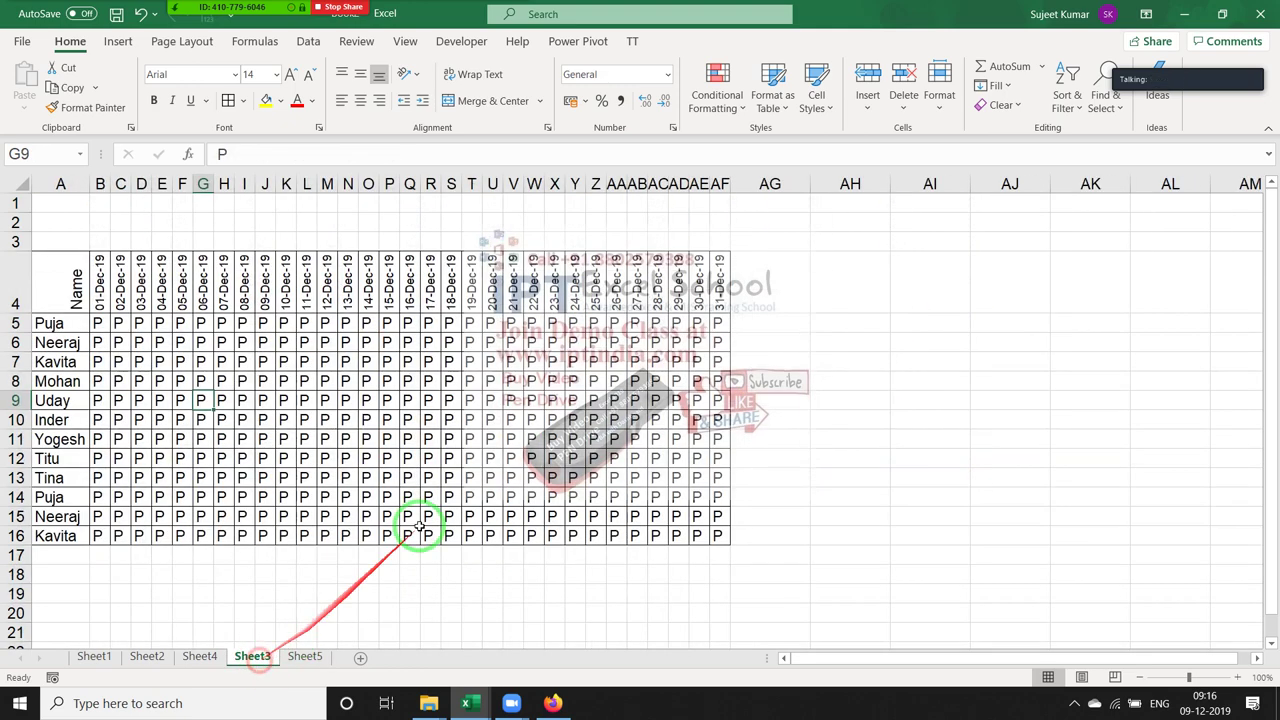
scroll(380, 500, down, 3)
click(366, 511)
click(190, 657)
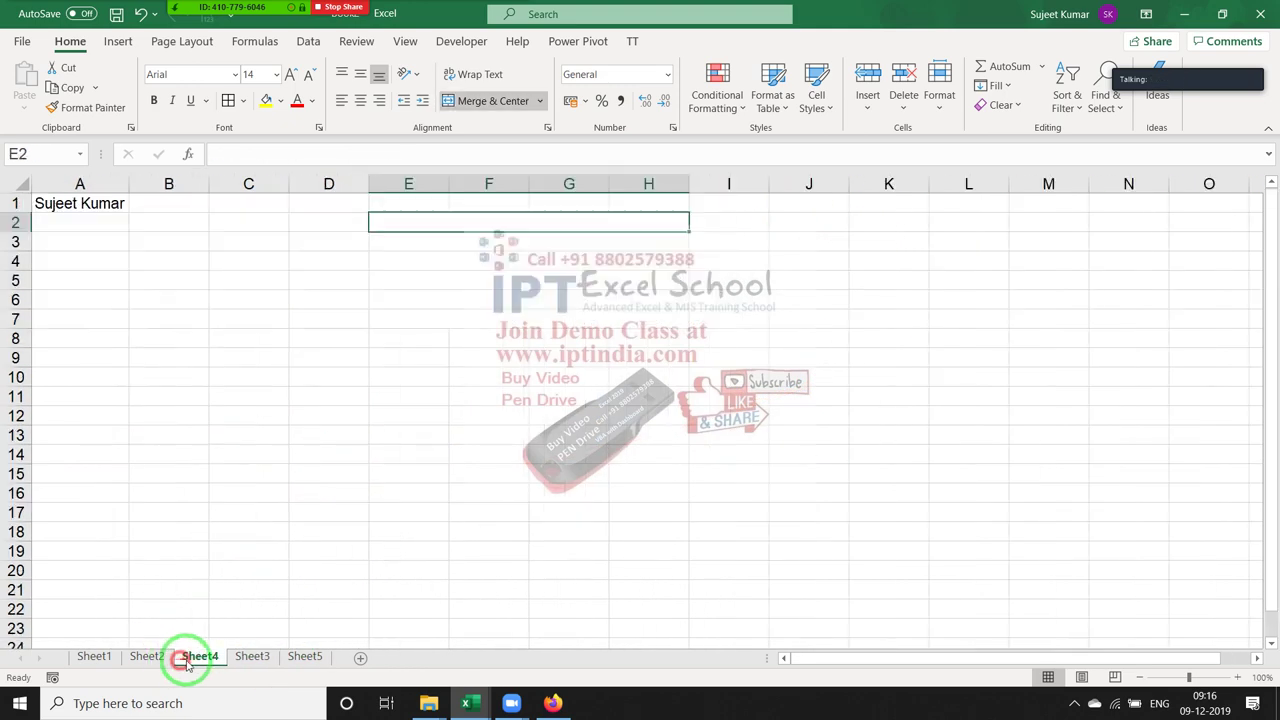
click(235, 337)
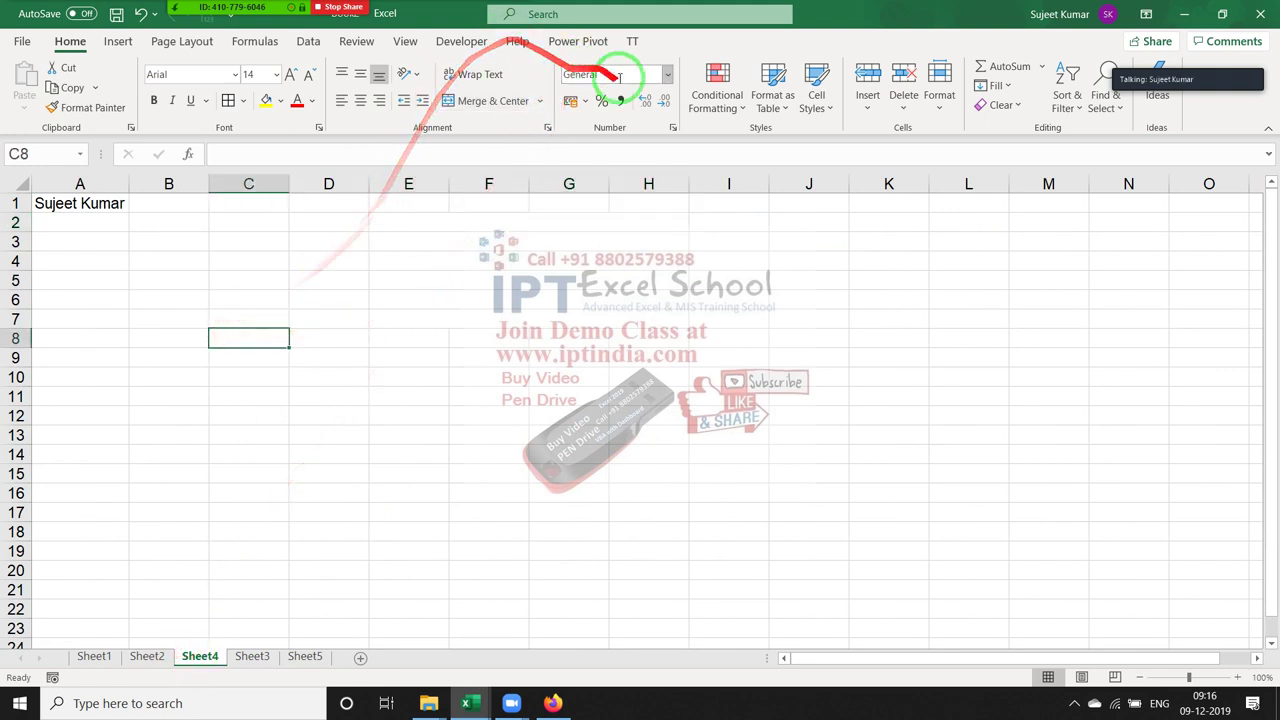
In Format Cells, set the Date locale to English (United States), then list the Time formats
click(673, 127)
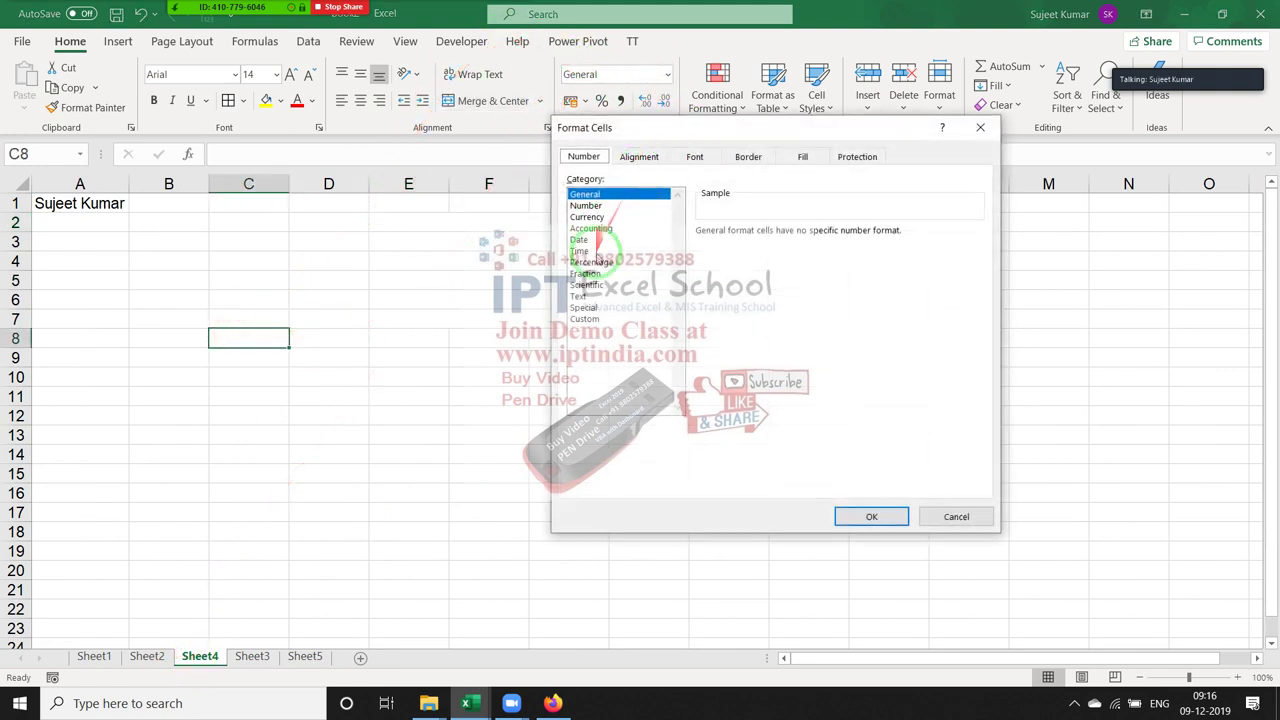
click(582, 240)
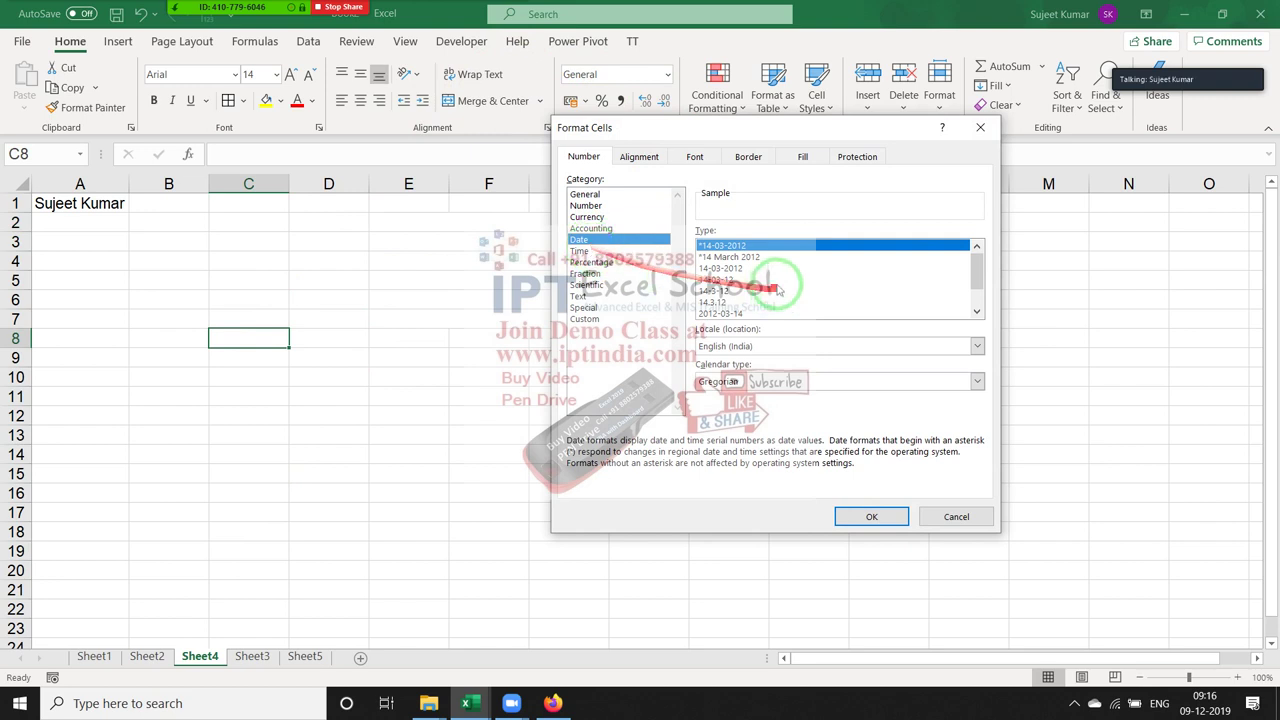
click(977, 311)
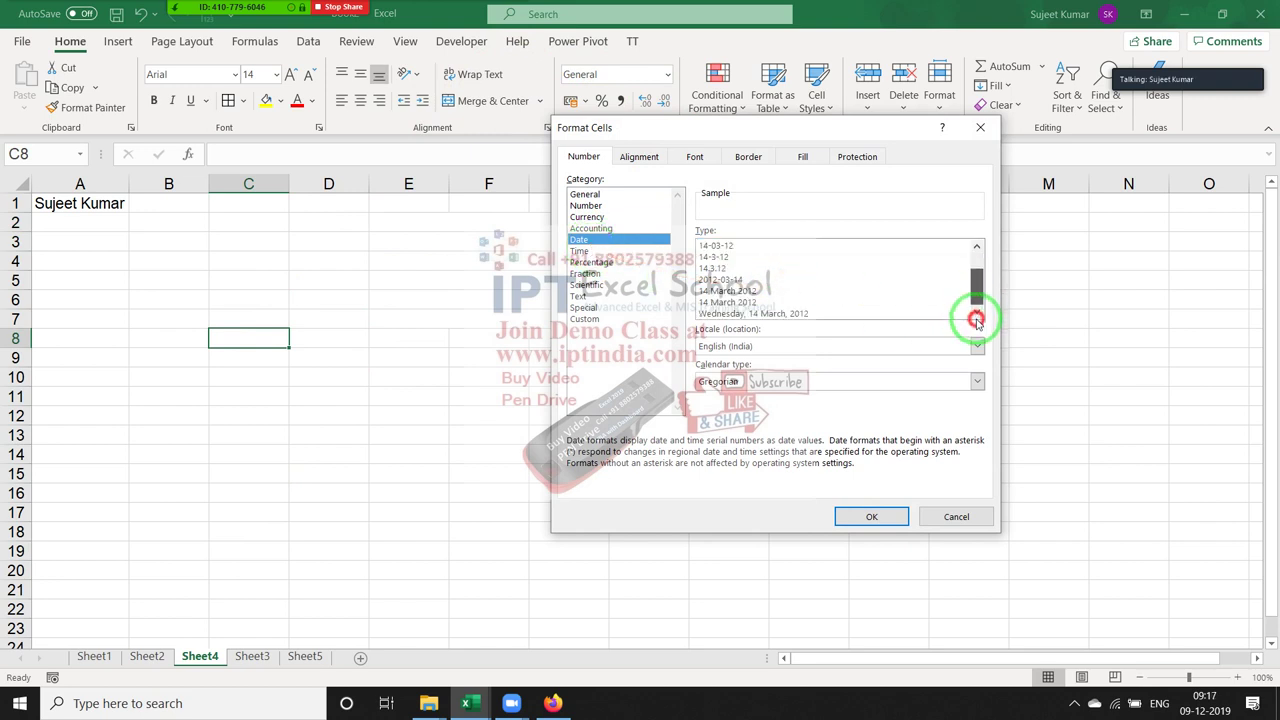
click(864, 348)
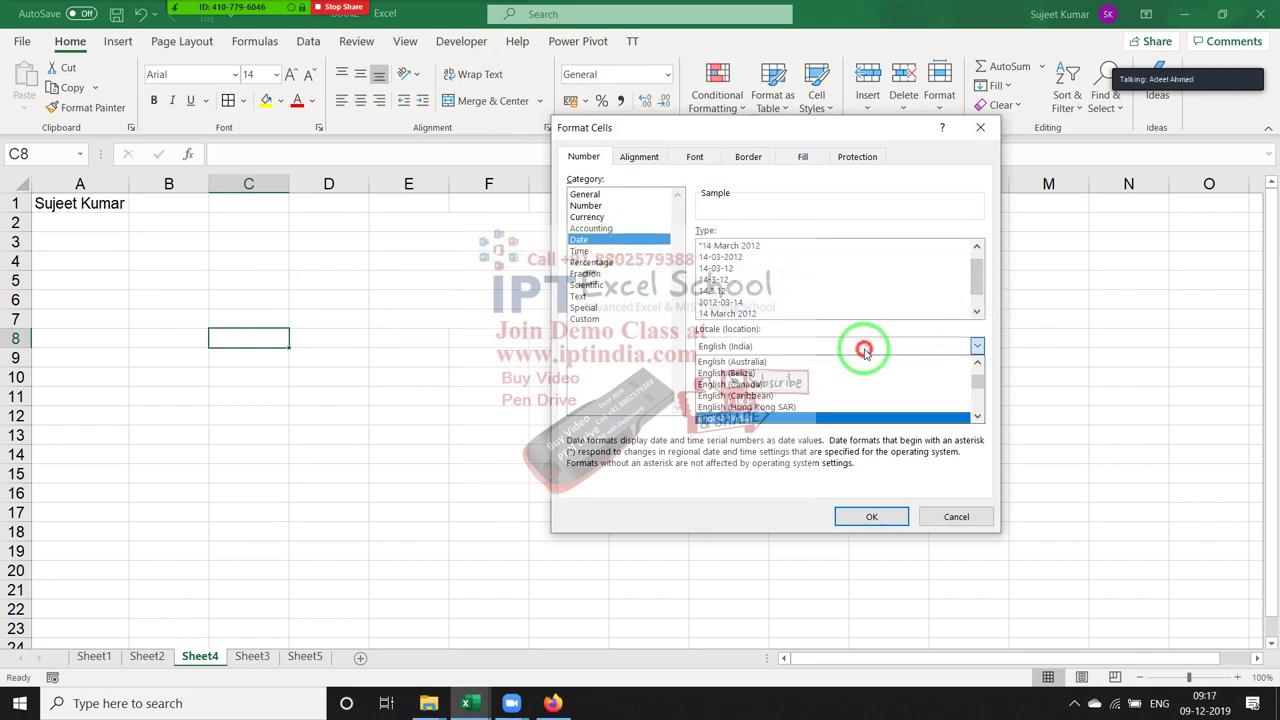
scroll(864, 352, down, 1)
scroll(864, 352, down, 2)
scroll(864, 352, down, 1)
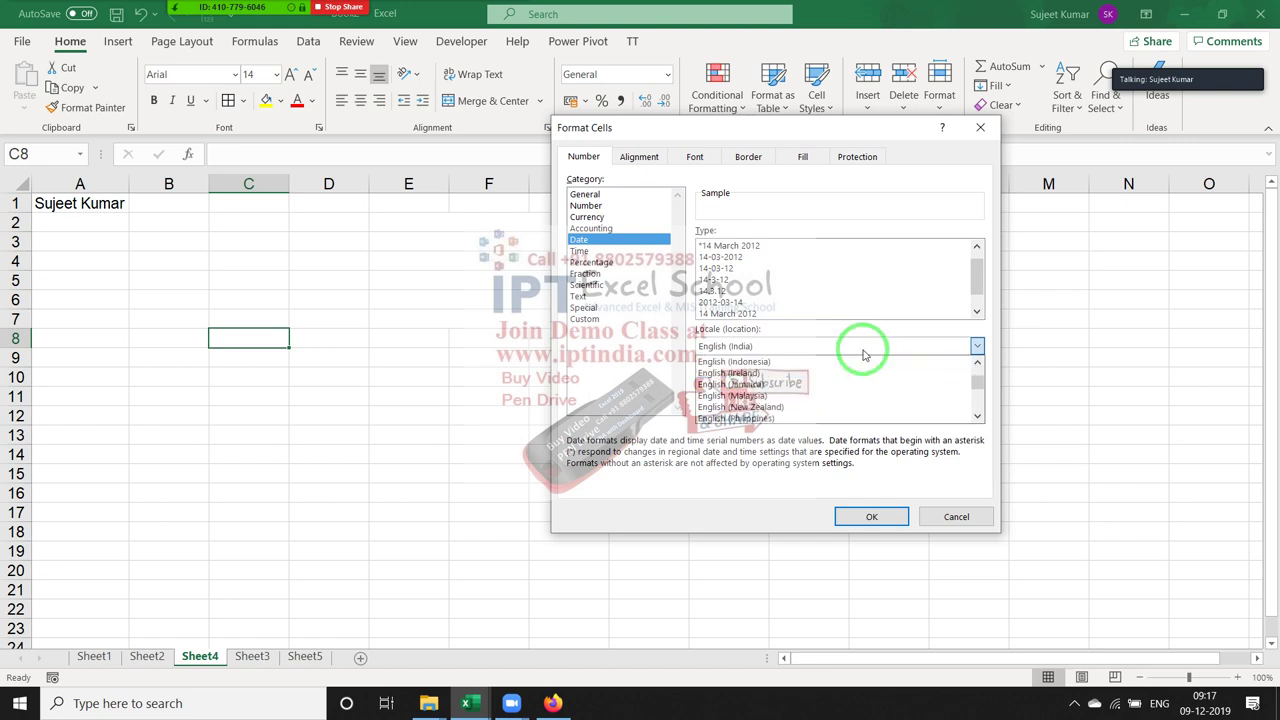
scroll(864, 352, down, 1)
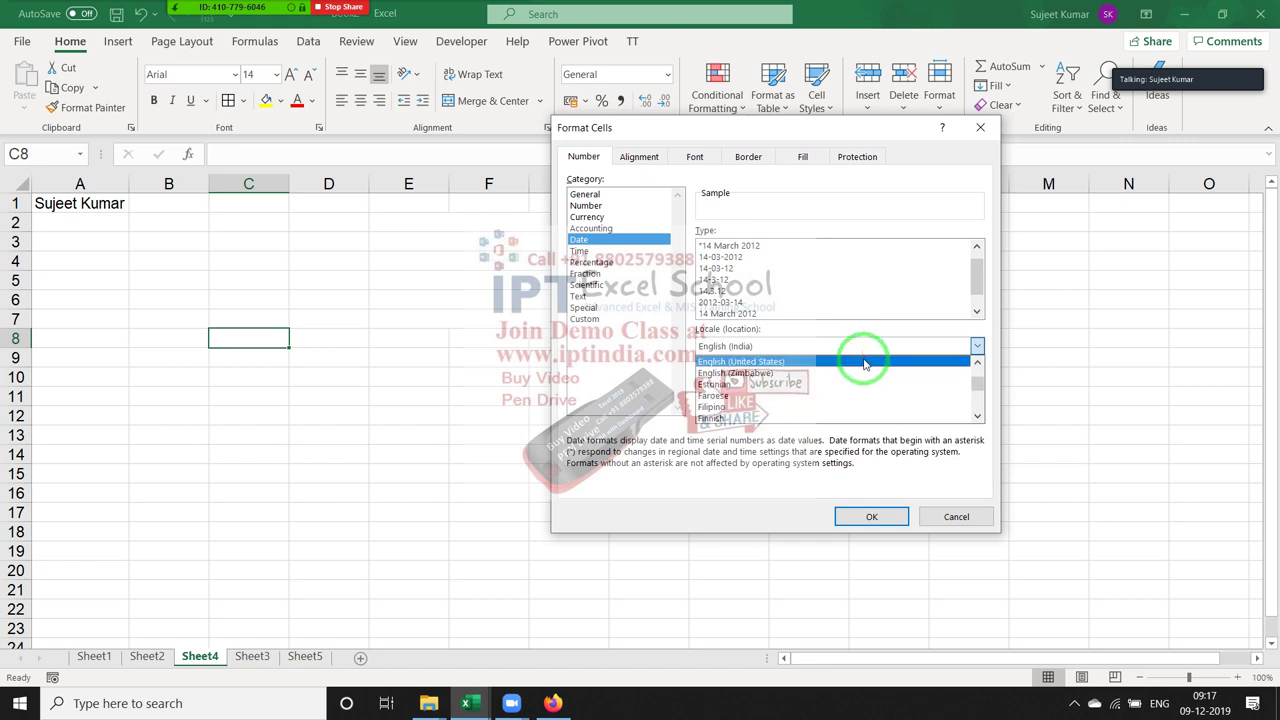
click(865, 362)
click(740, 313)
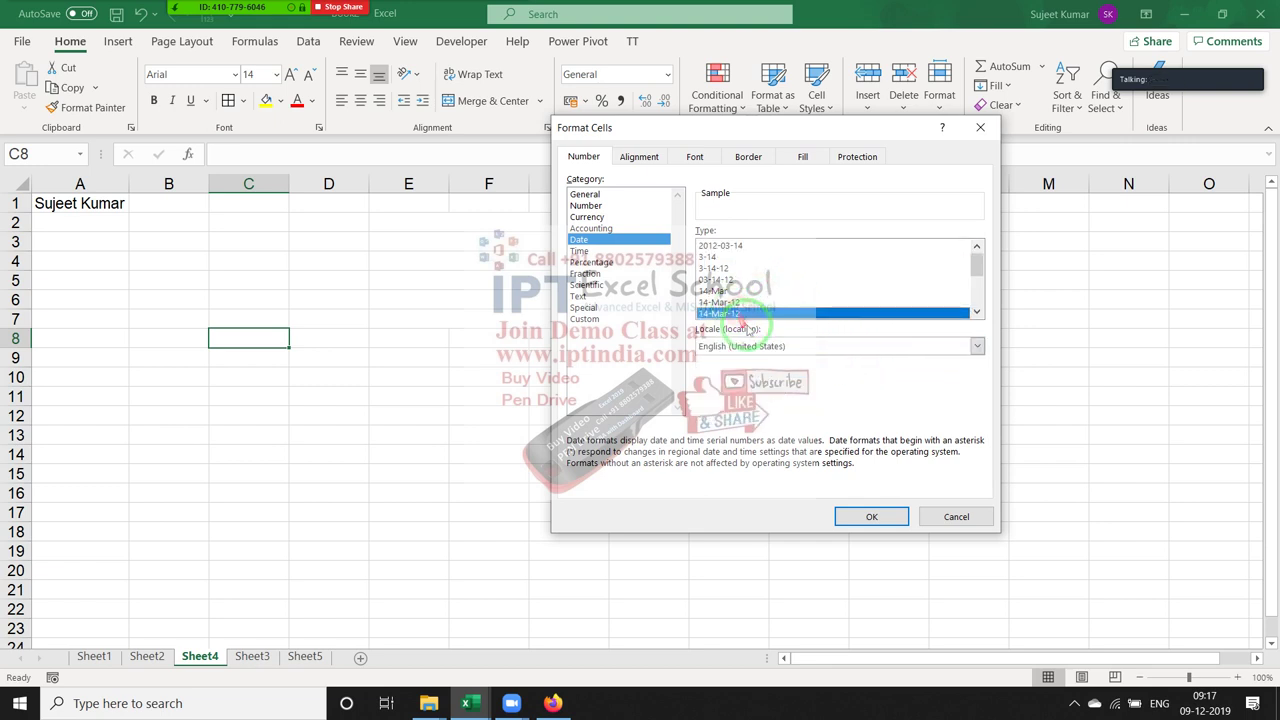
scroll(746, 326, down, 2)
scroll(746, 326, down, 1)
scroll(748, 325, up, 3)
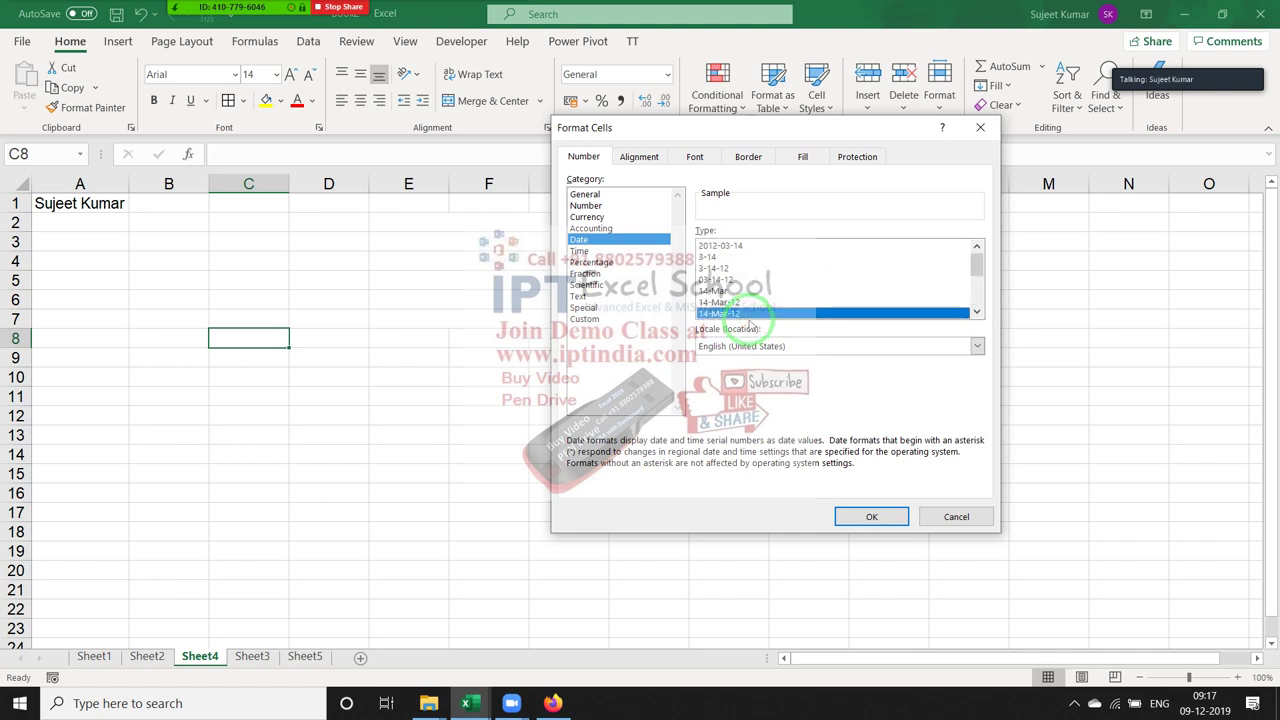
click(585, 251)
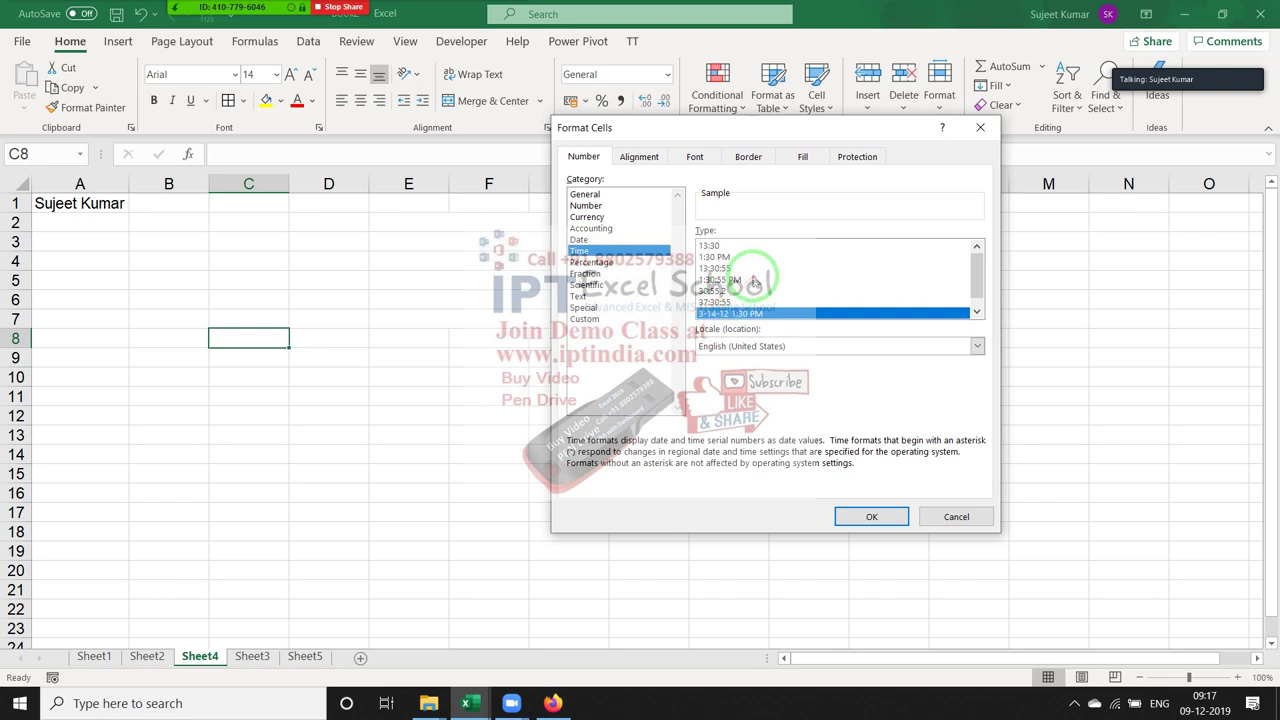
Enter 45:20 in C8 and reset it to General with Ctrl+Shift+~
key(Return)
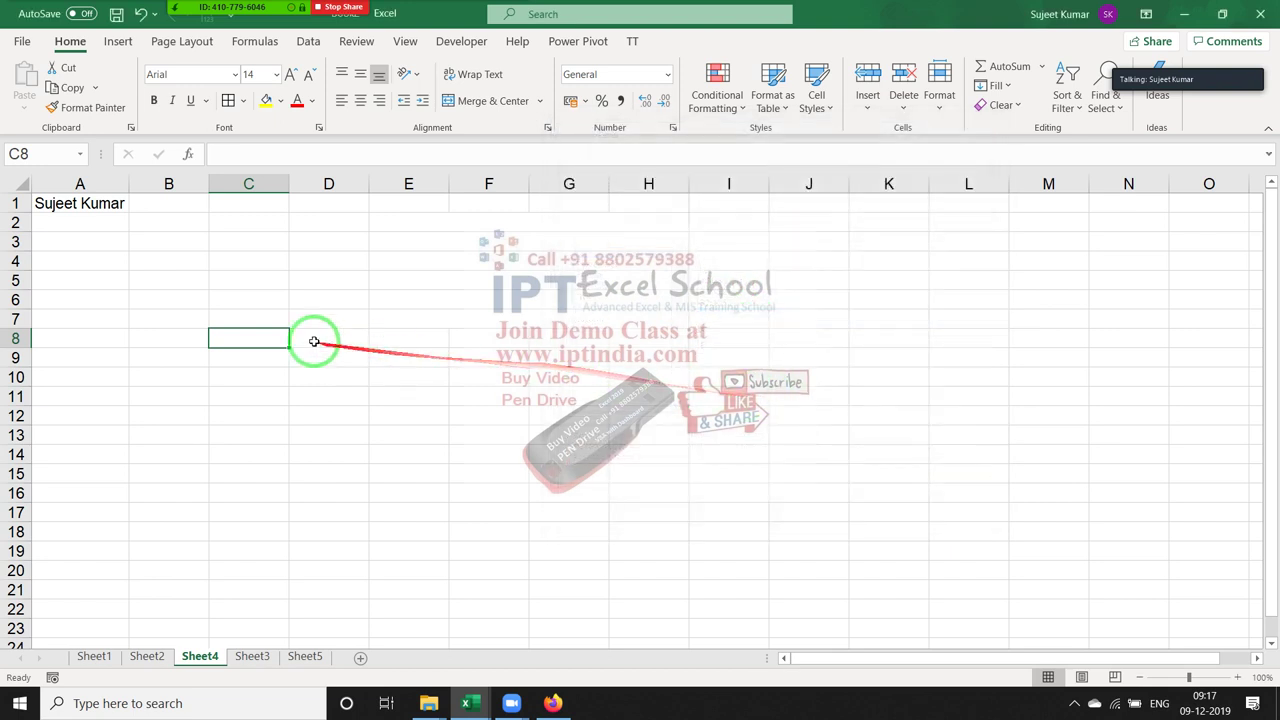
text(45:20)
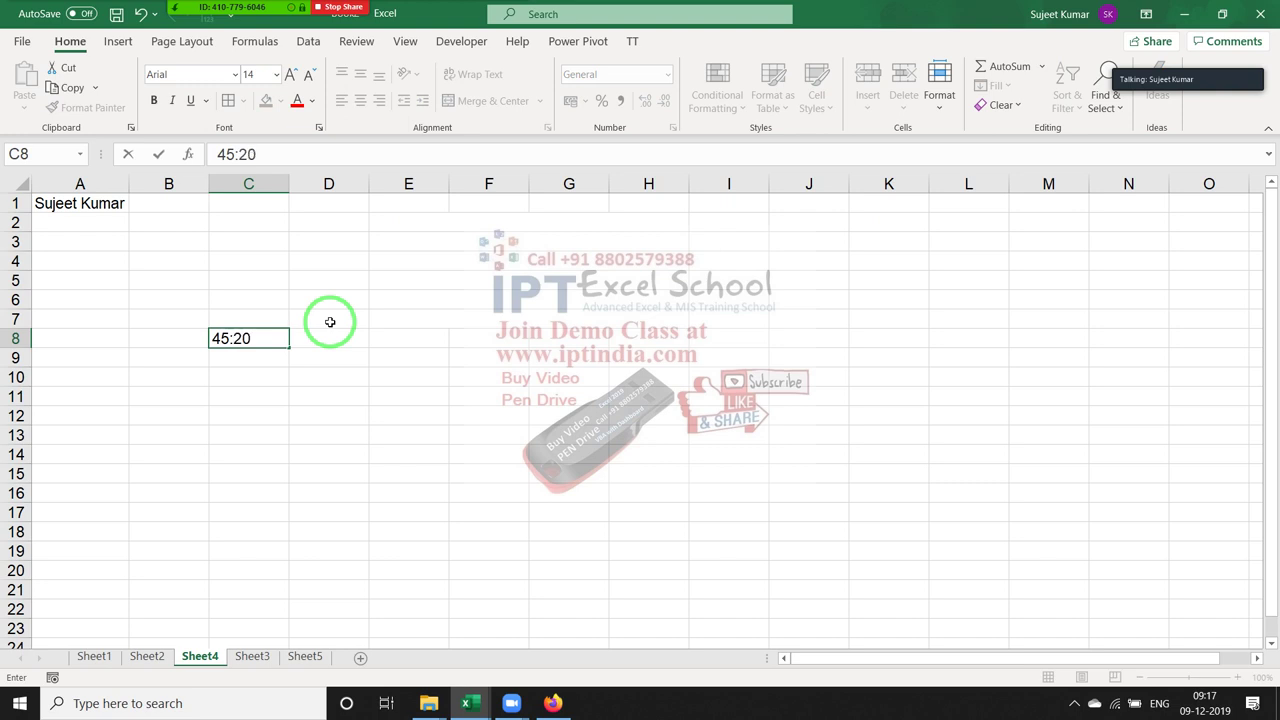
key(Return)
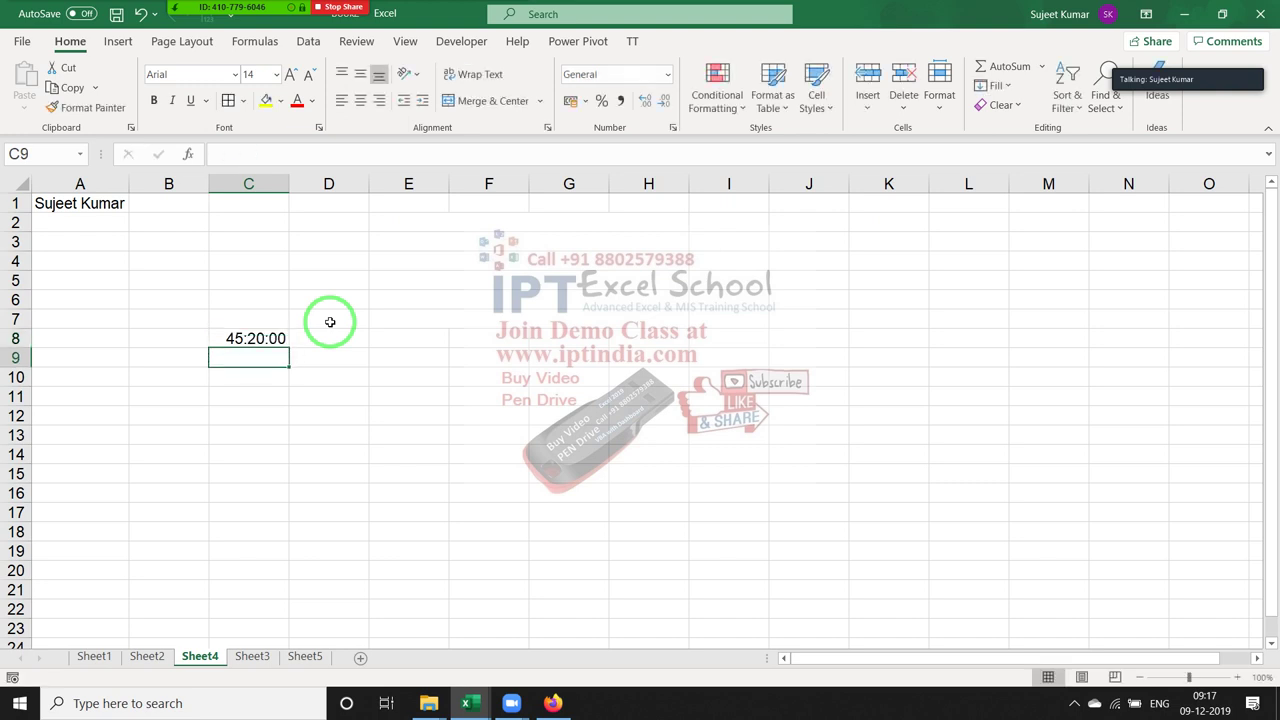
key(Up)
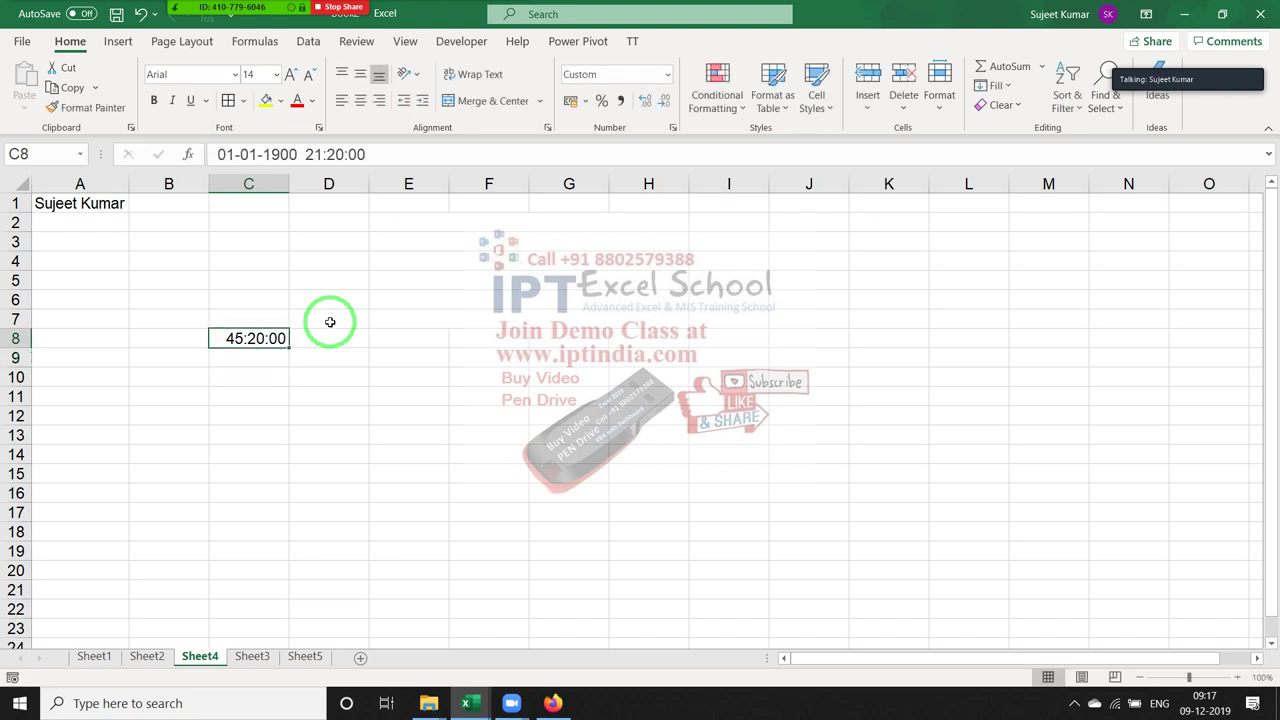
key(ctrl+shift+grave)
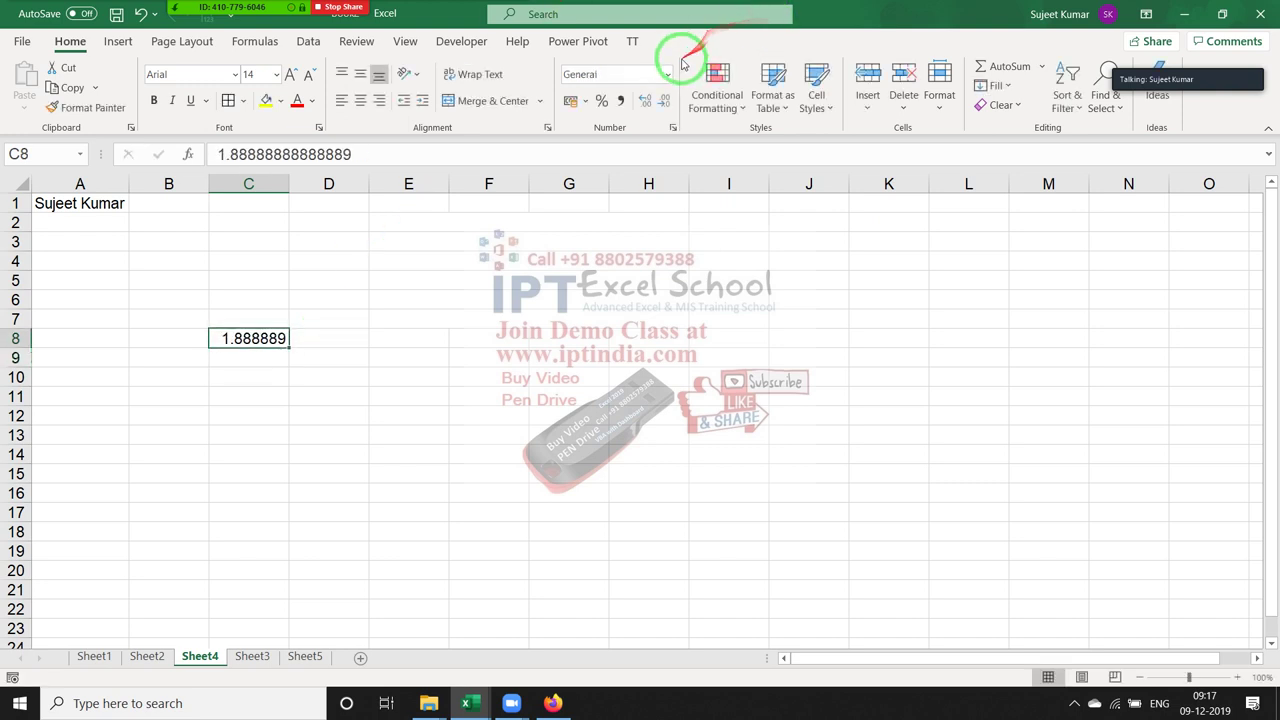
Give C8 the 37:30:55 elapsed-hours time format so it shows 45:20:00
click(673, 127)
click(585, 251)
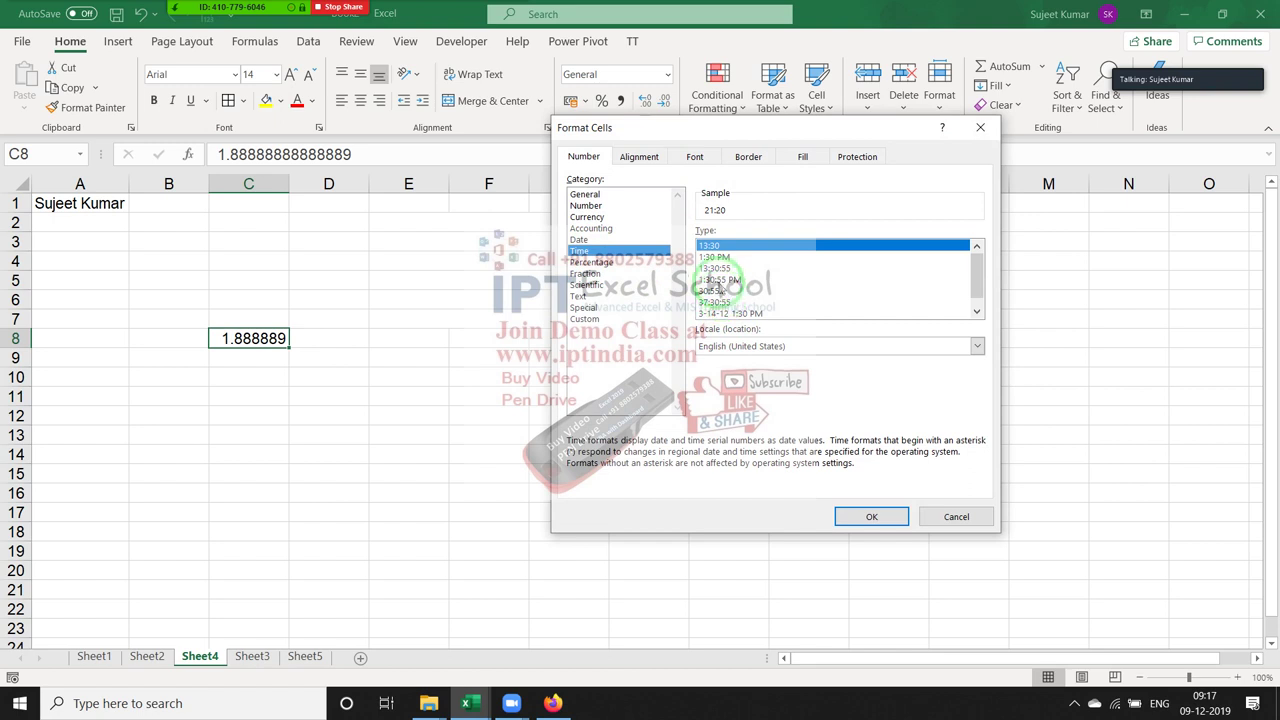
click(713, 280)
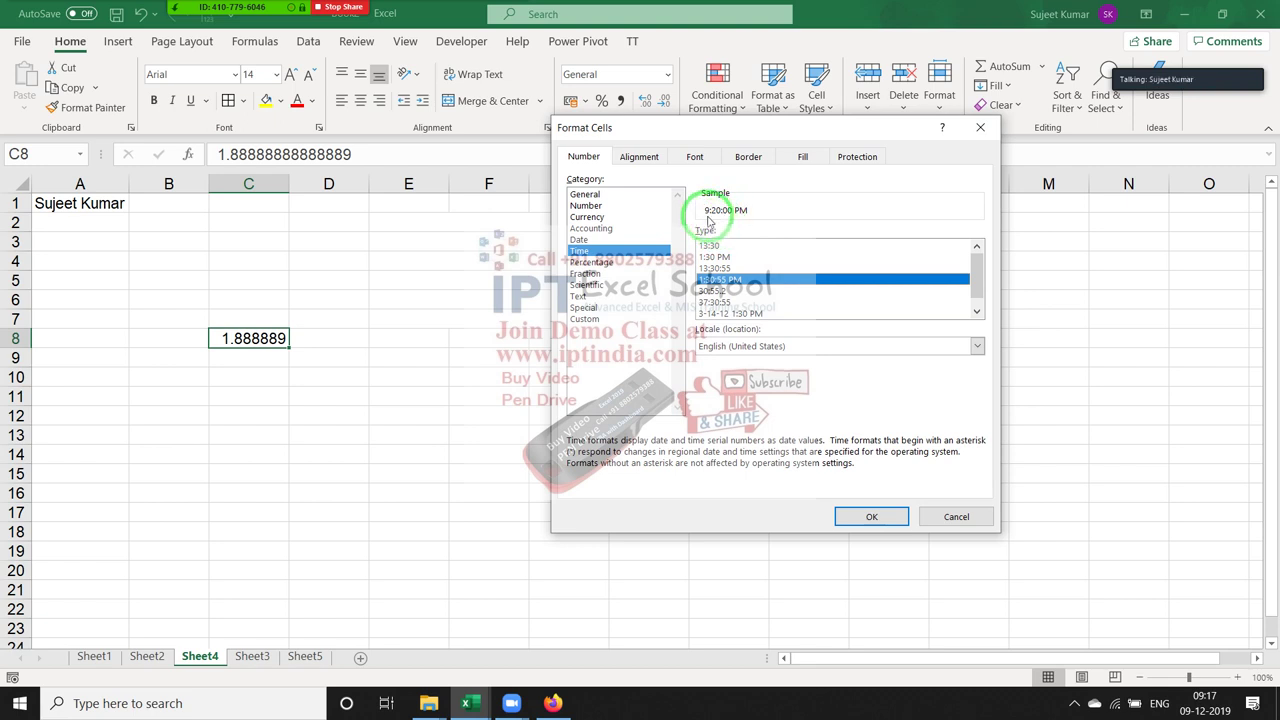
click(722, 302)
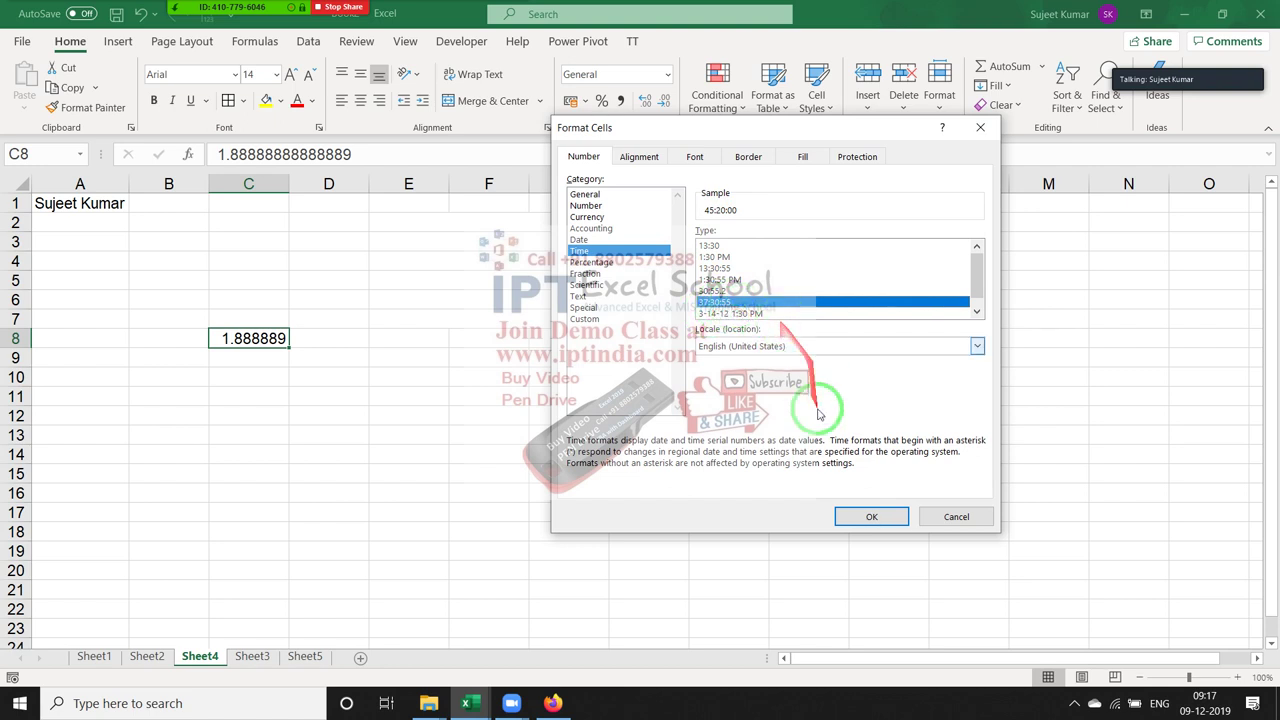
click(850, 522)
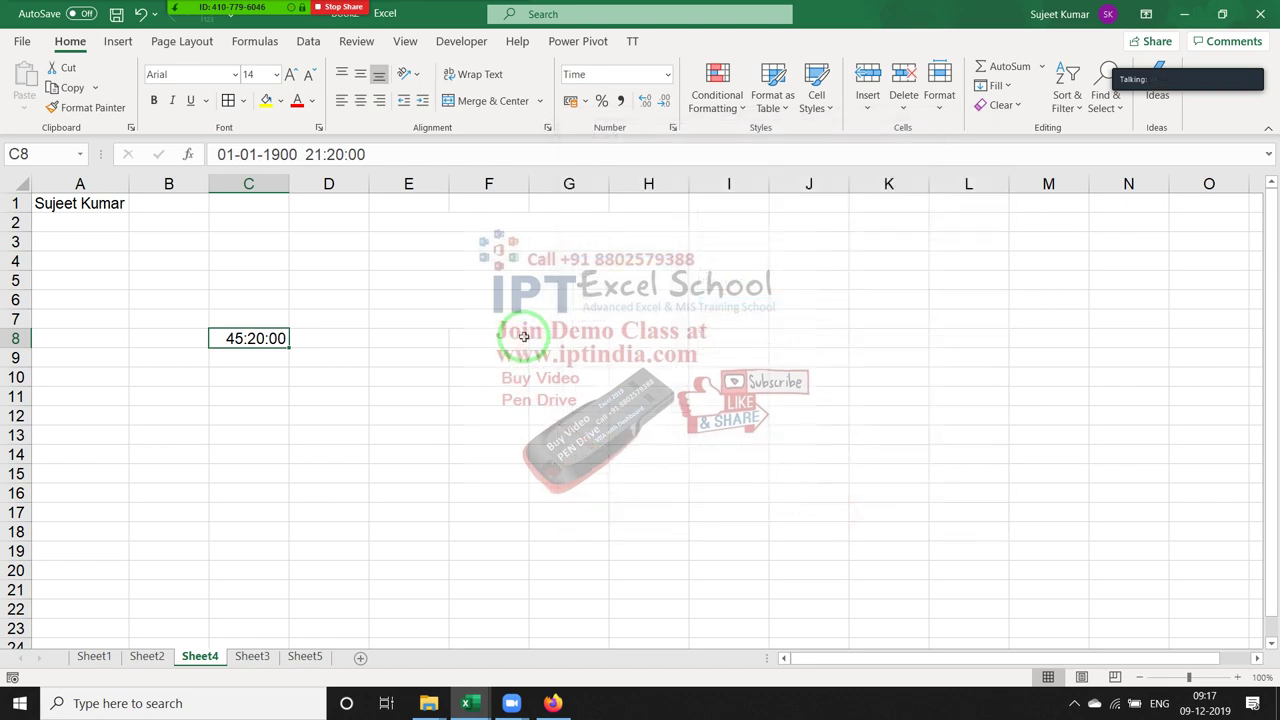
click(460, 372)
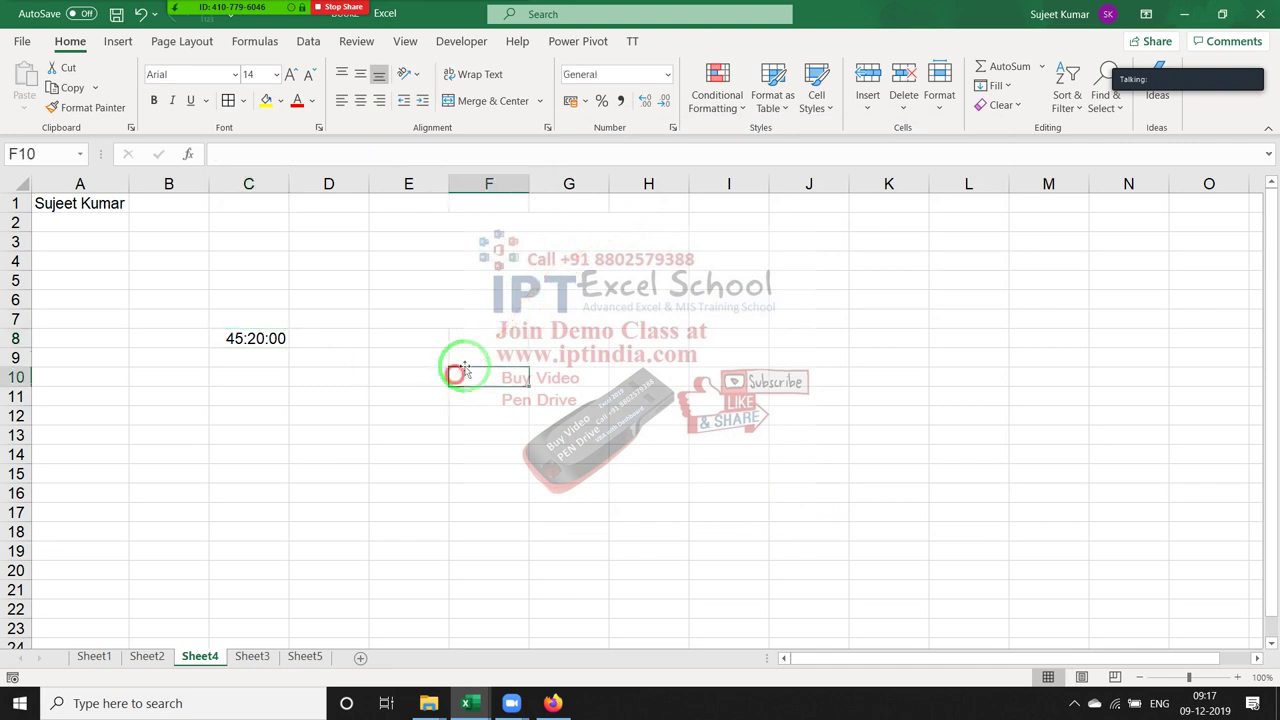
Look over the Fraction formats, then enter 2.5 in cell E12
click(672, 128)
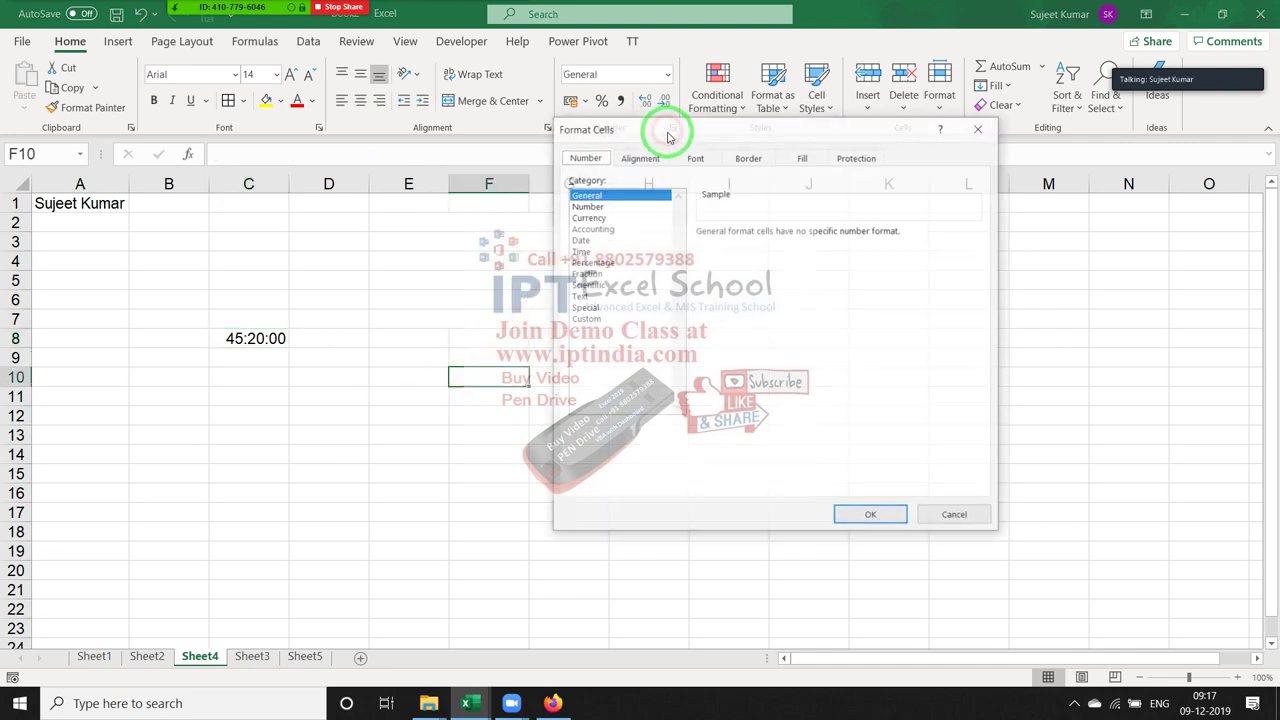
click(590, 262)
click(580, 251)
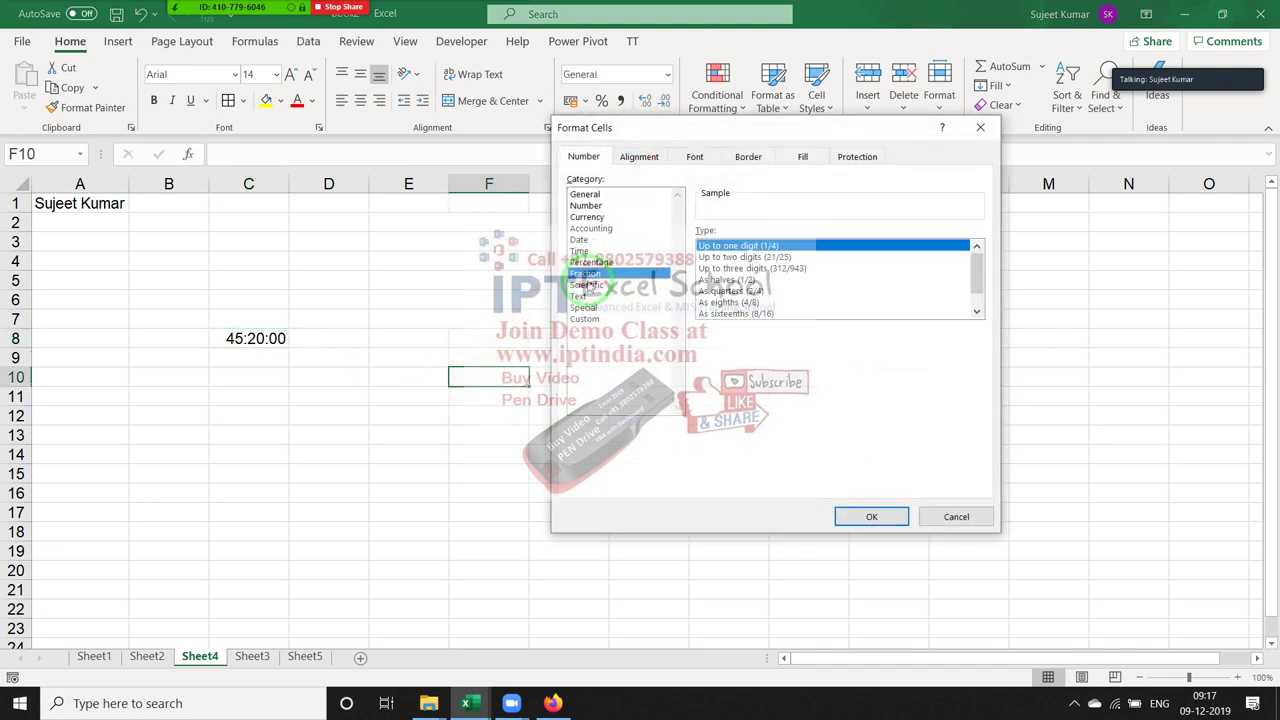
key(Escape)
click(405, 410)
text(2)
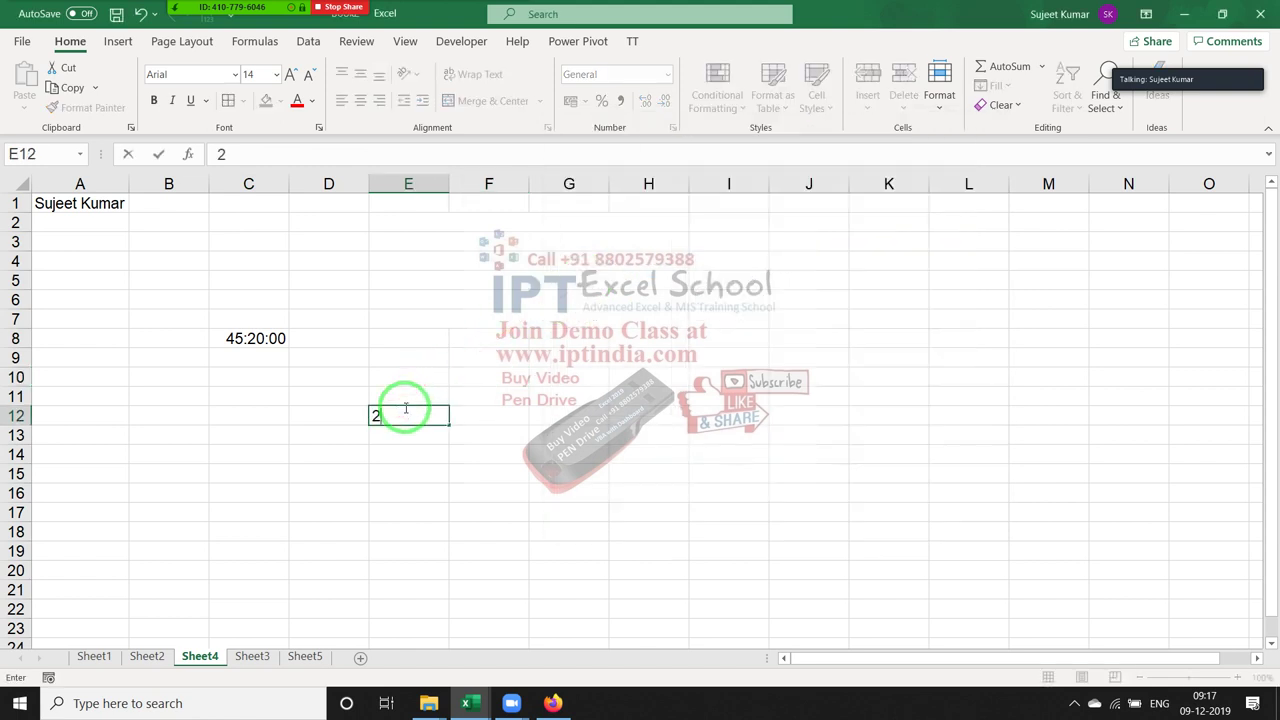
text(.5)
key(Return)
Format E12 as a Fraction As halves (1/2) so it shows 2 1/2
click(407, 412)
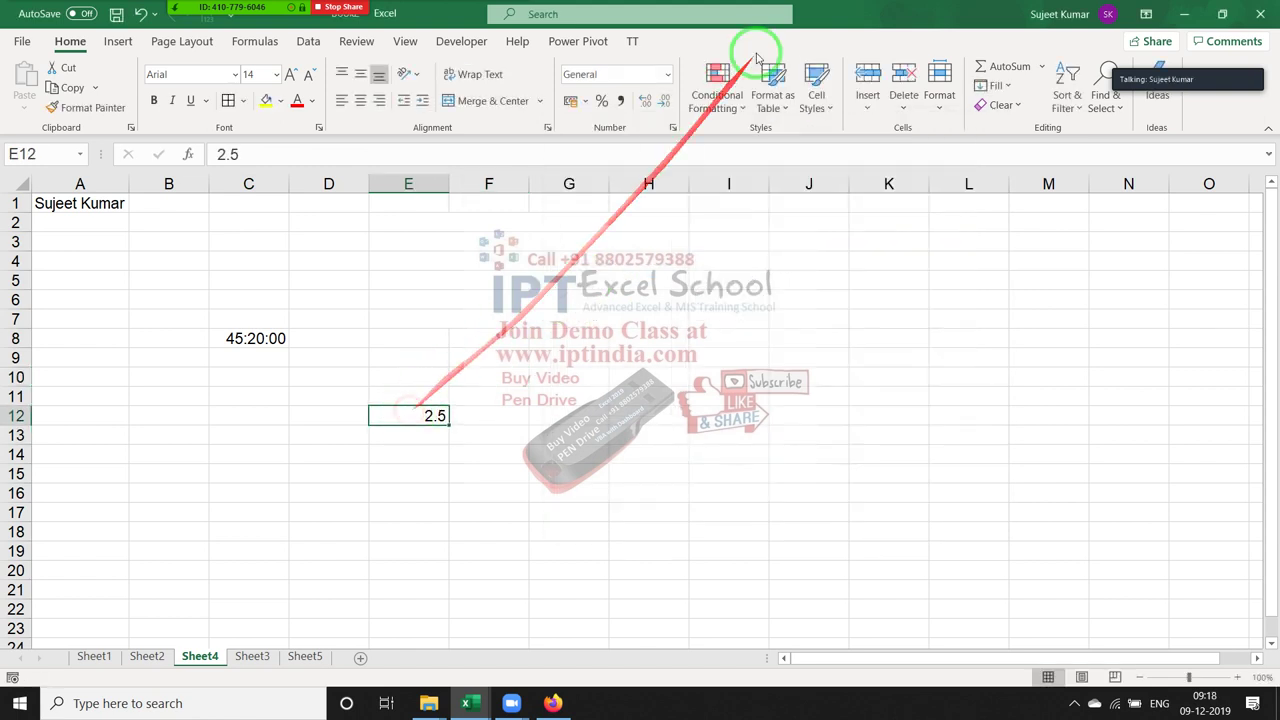
click(674, 126)
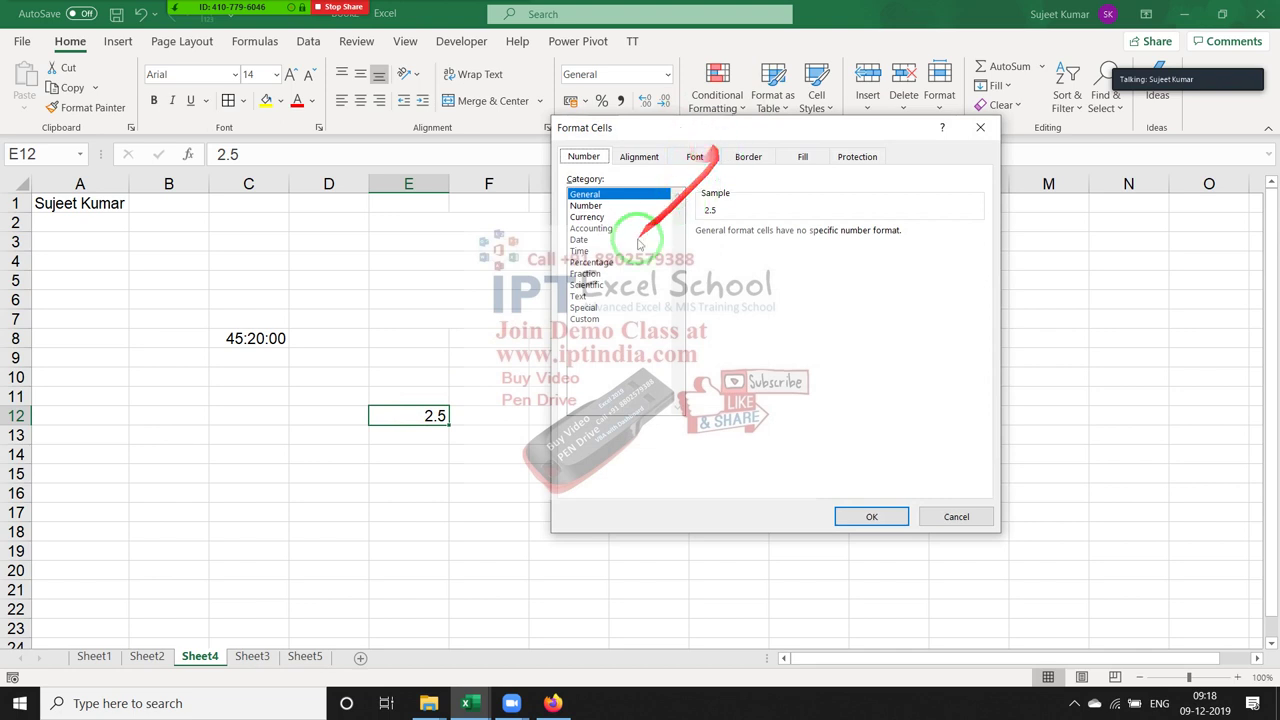
click(586, 273)
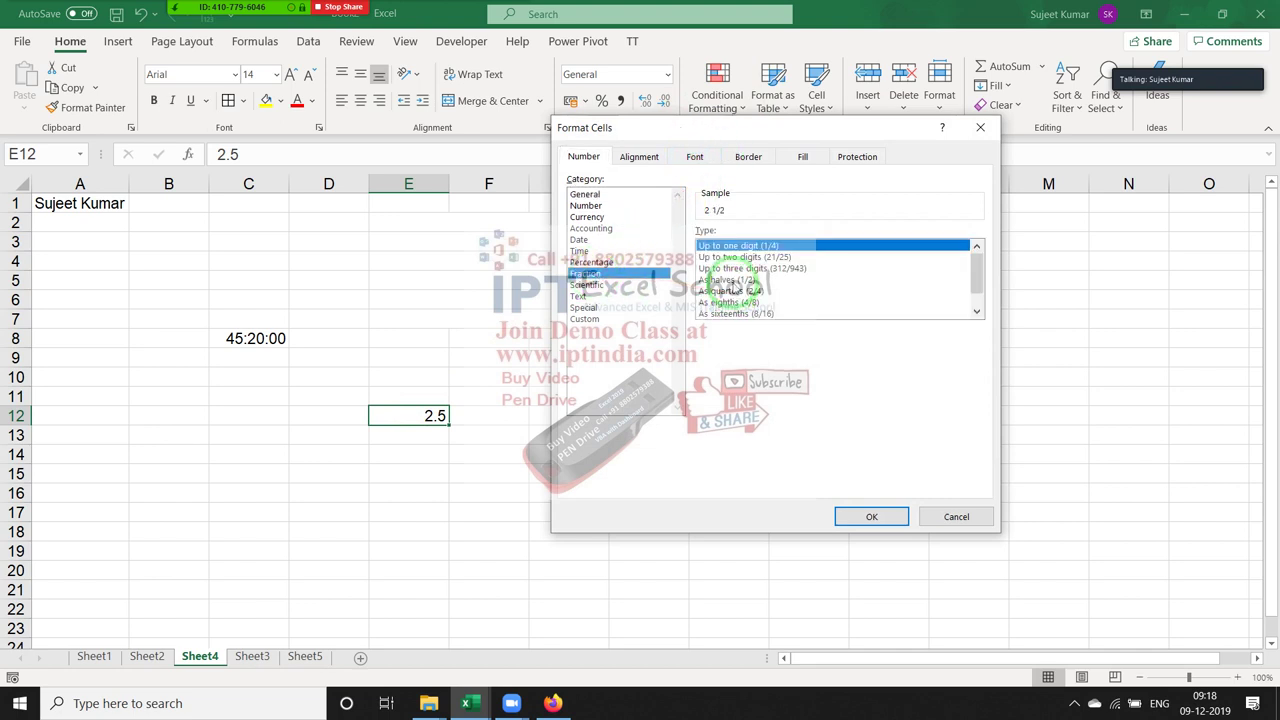
click(720, 280)
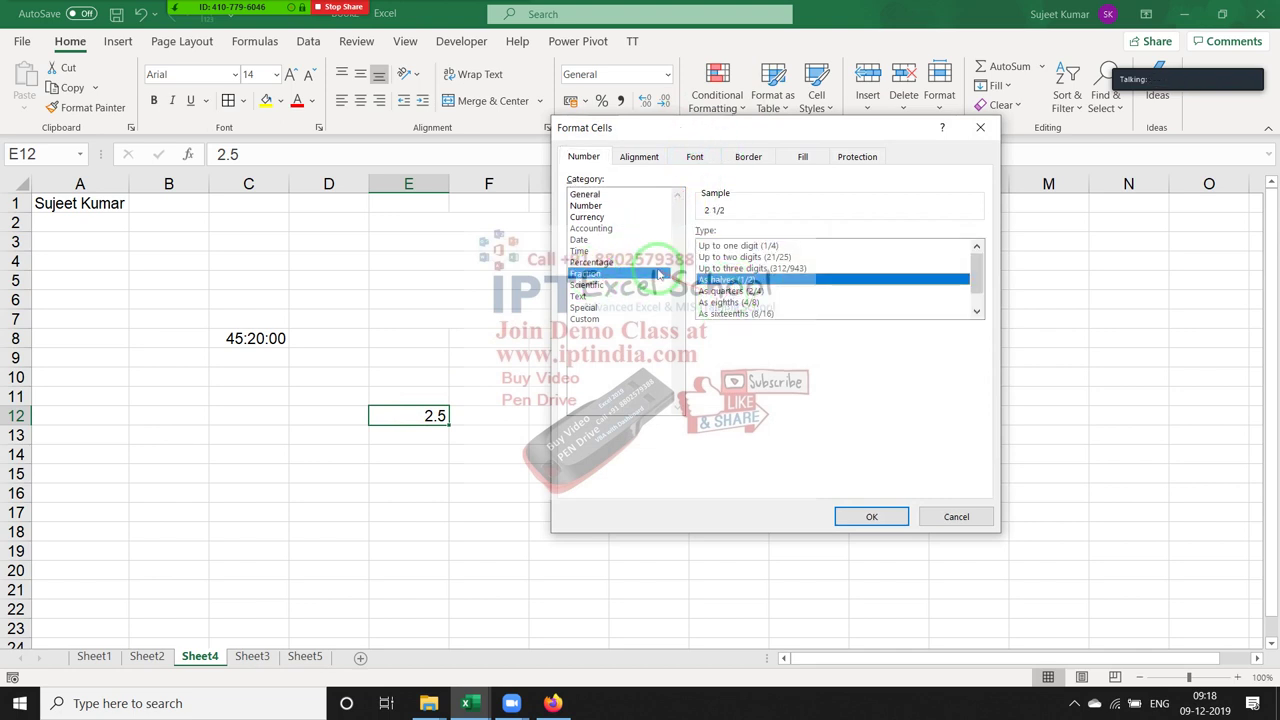
click(871, 517)
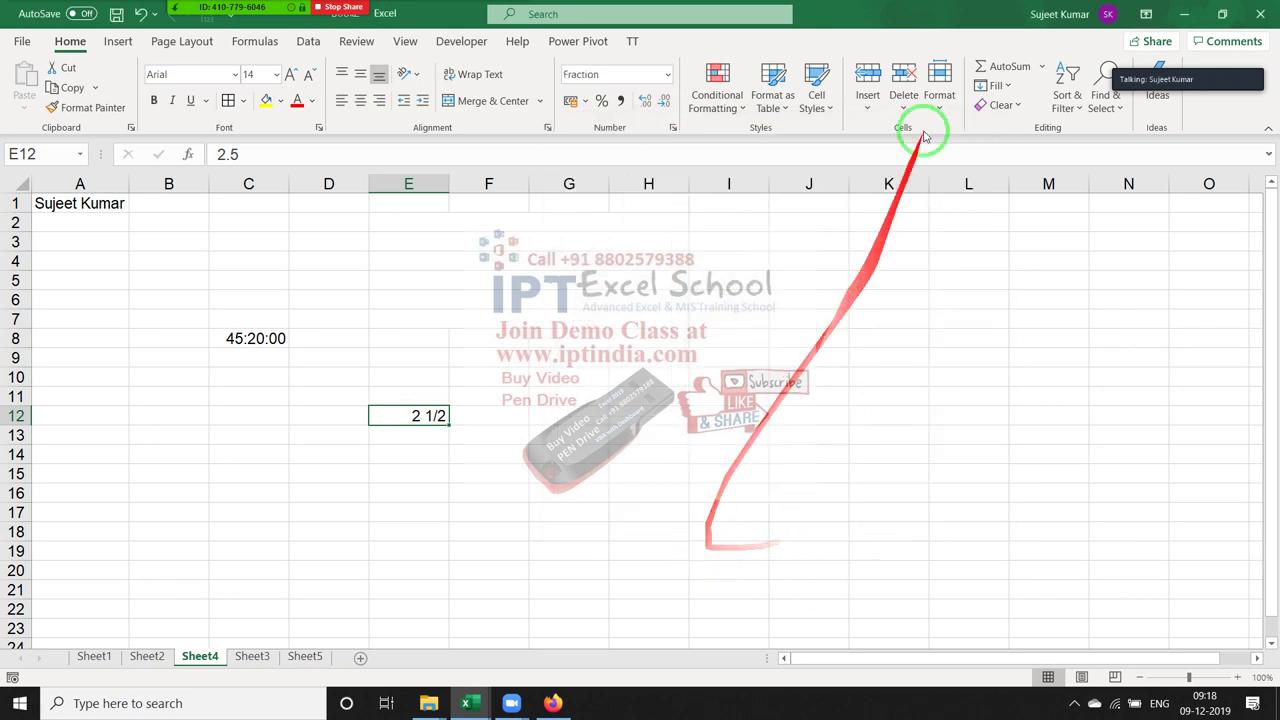
Type the Chq heading in K1 and a first cheque number in K2
click(905, 204)
text(Chq)
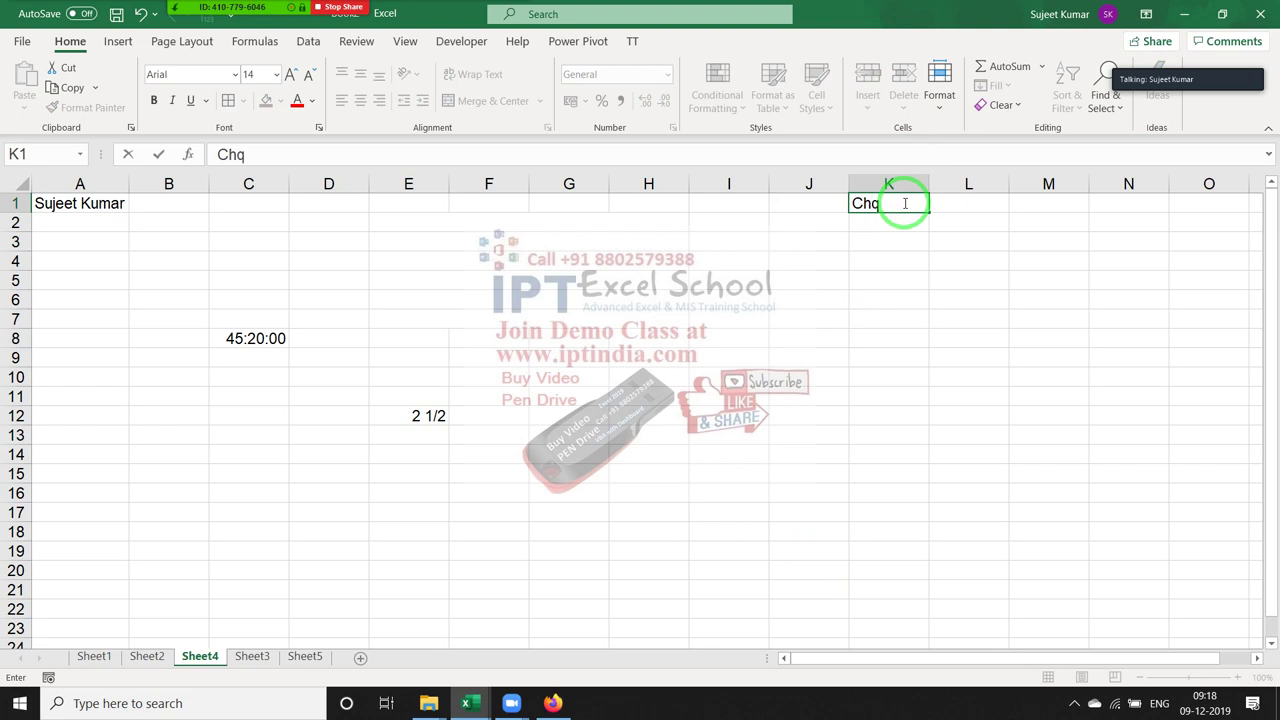
key(Return)
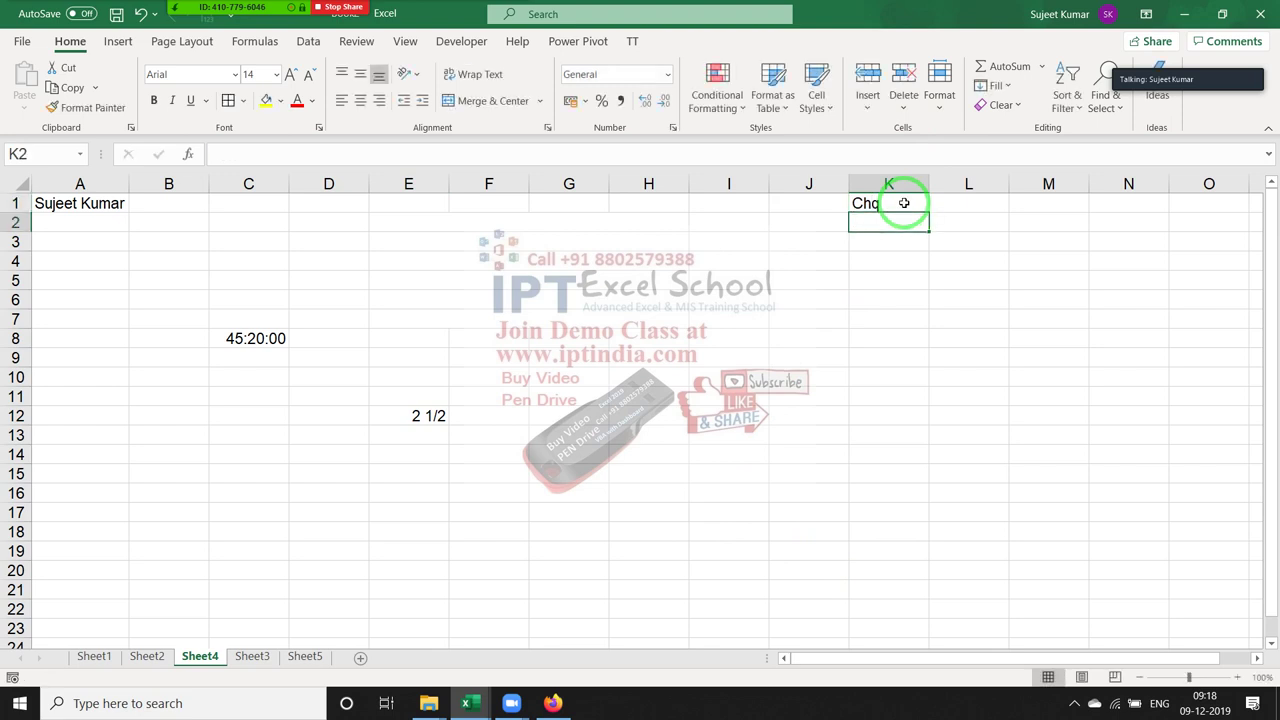
text(001234)
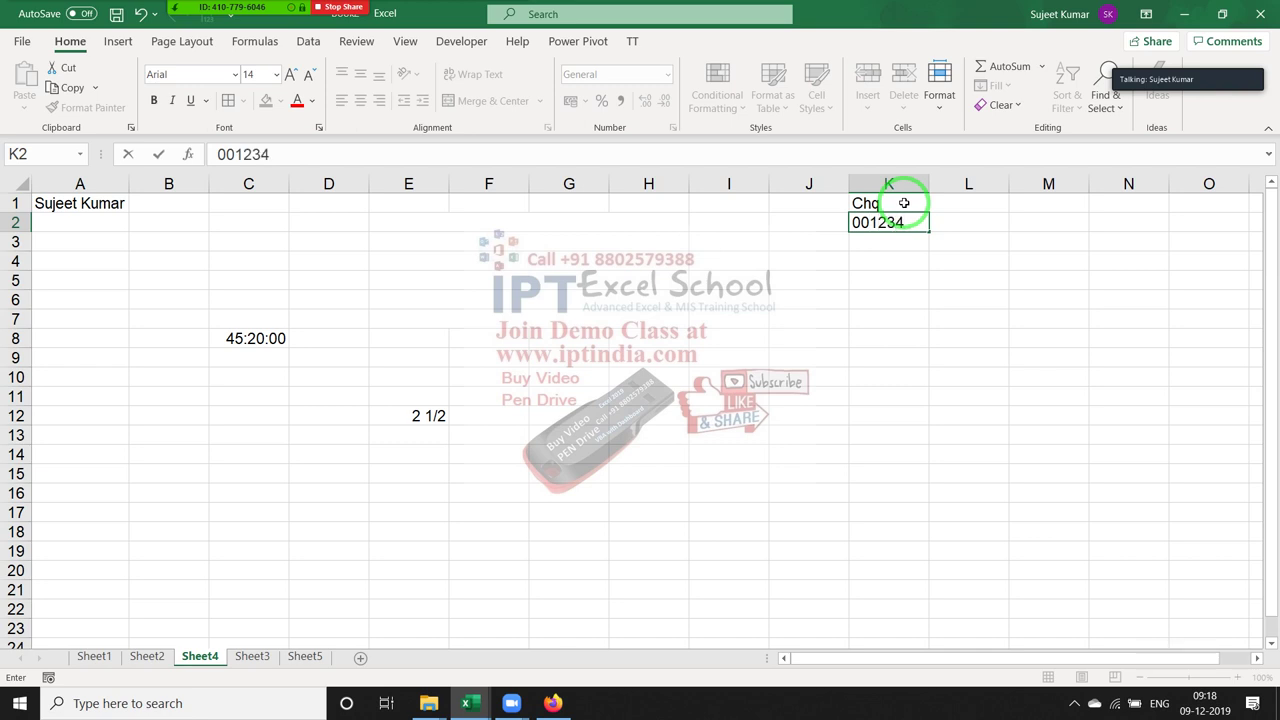
key(Return)
key(Up)
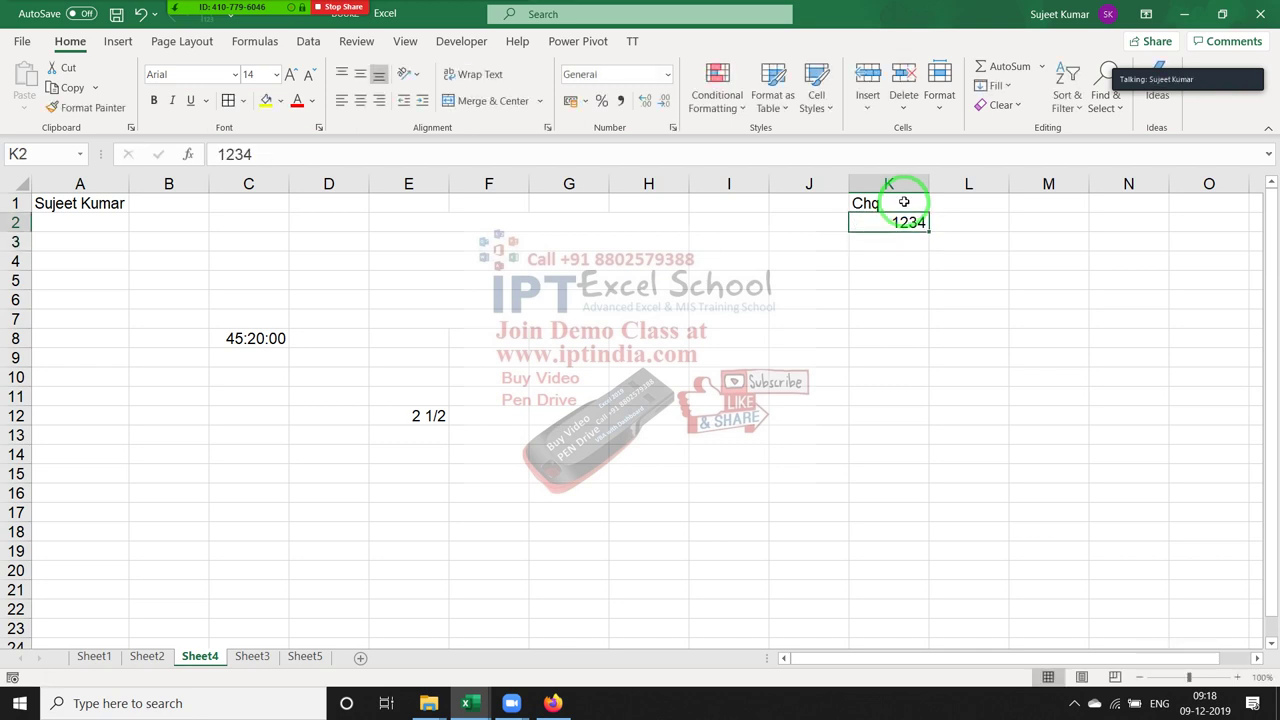
Re-enter 001236 and 001542 in K2:K3 with a leading apostrophe so the zeros stay, then select column K
text('00)
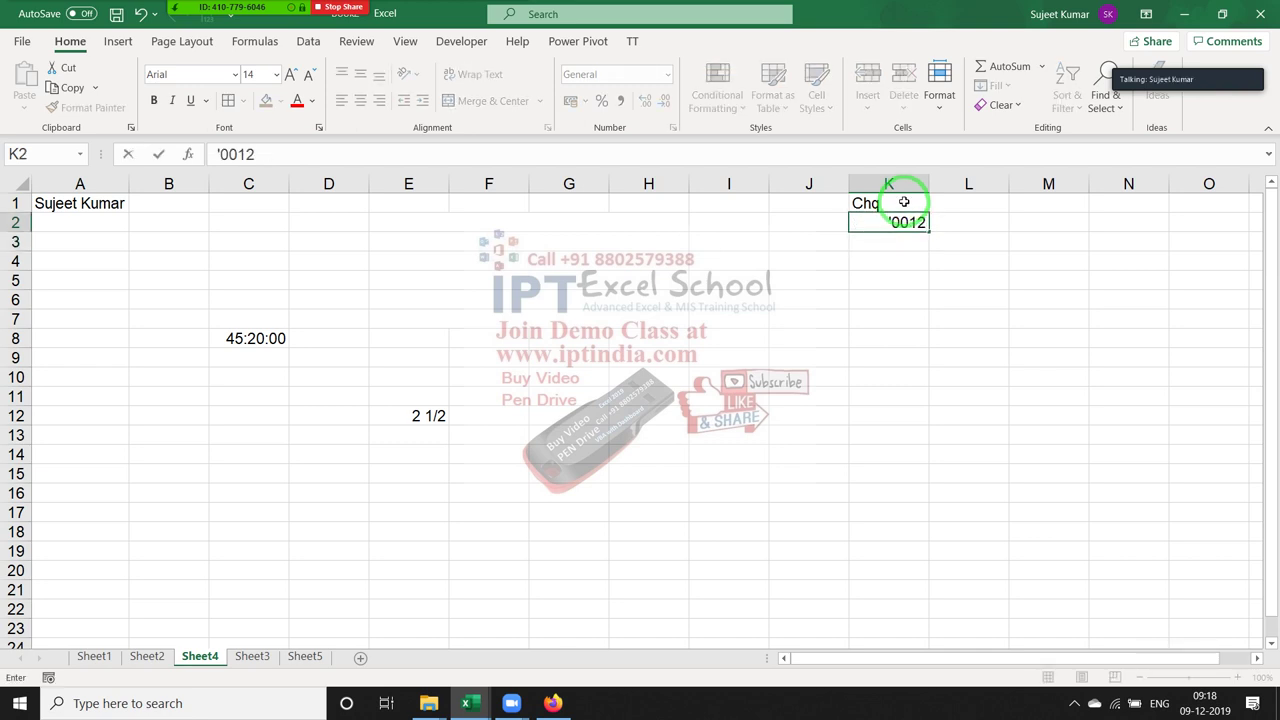
text(6)
key(Return)
text(')
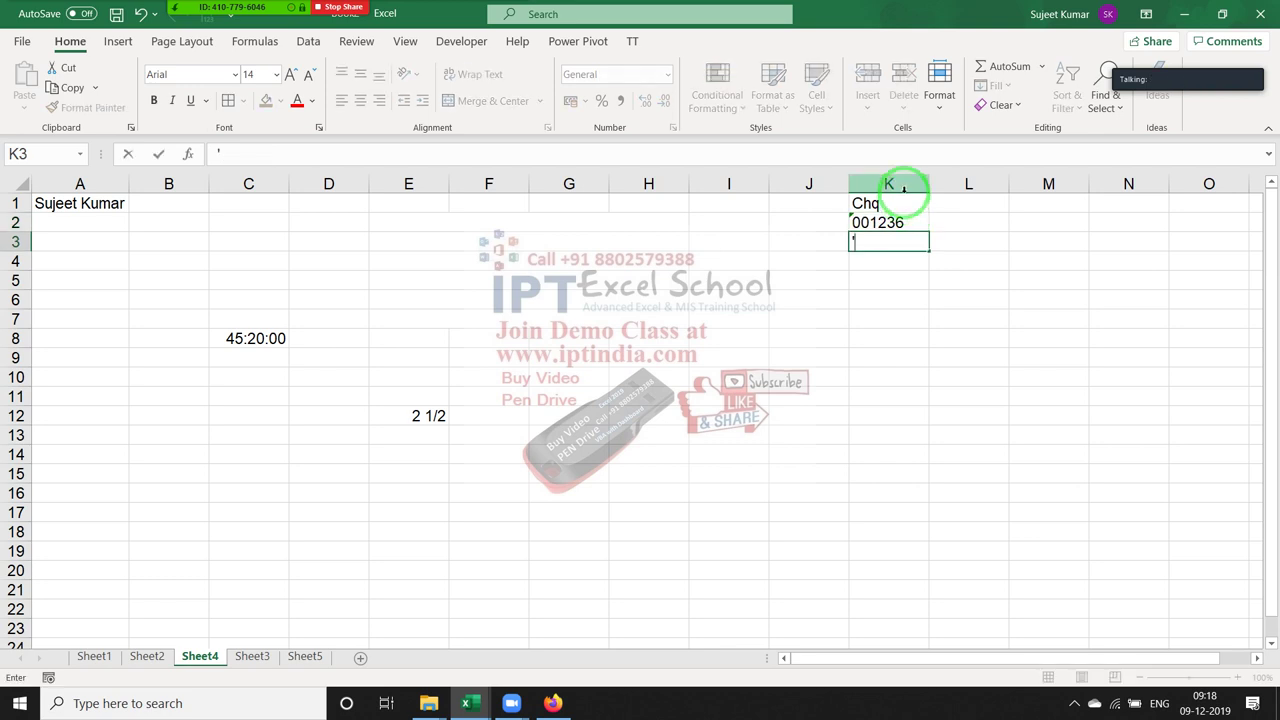
text(2)
key(Return)
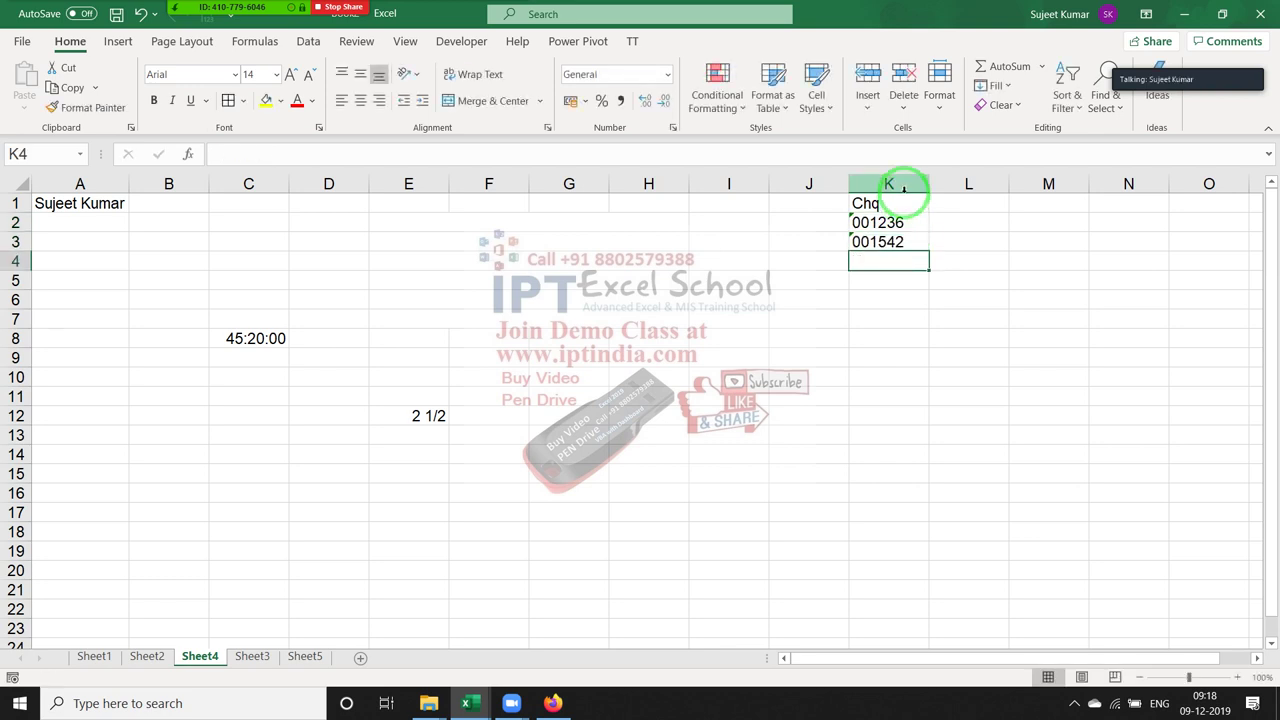
key(Up)
key(Up)
key(Up)
key(Down)
key(shift+Down)
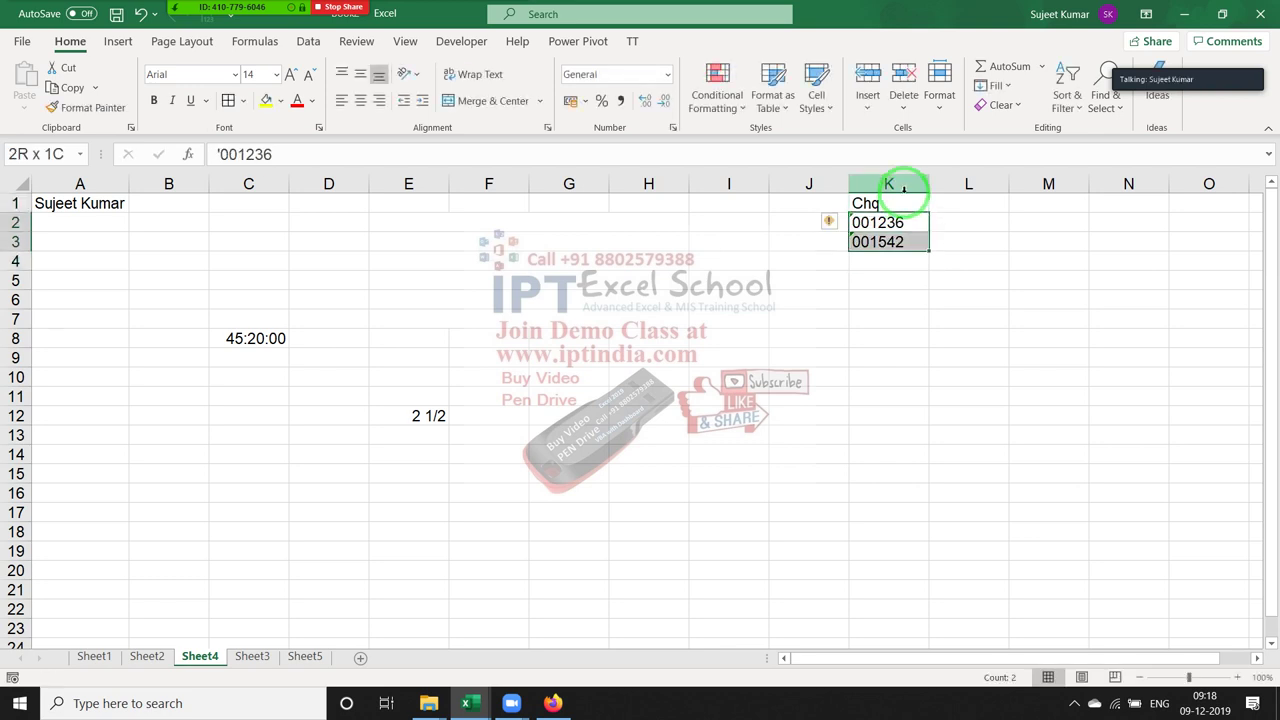
key(Down)
key(Down)
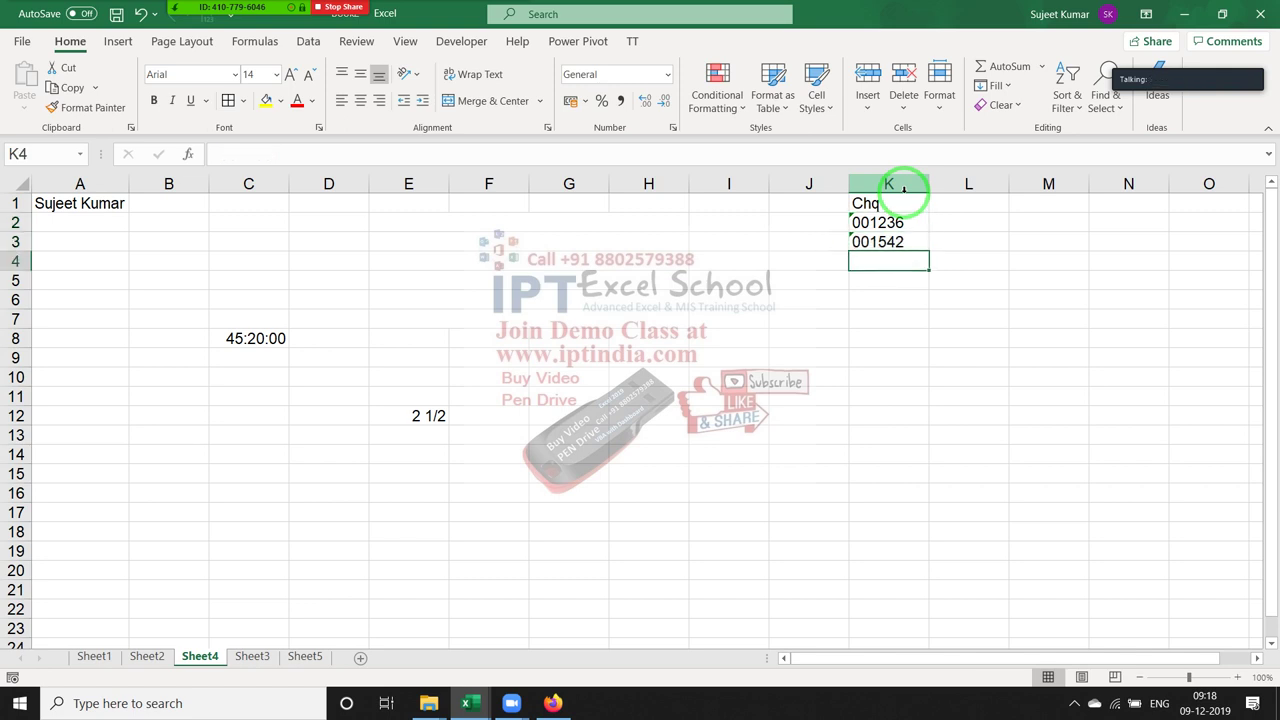
click(903, 188)
Apply the Text number format to all of column K through Format Cells
right_click(903, 188)
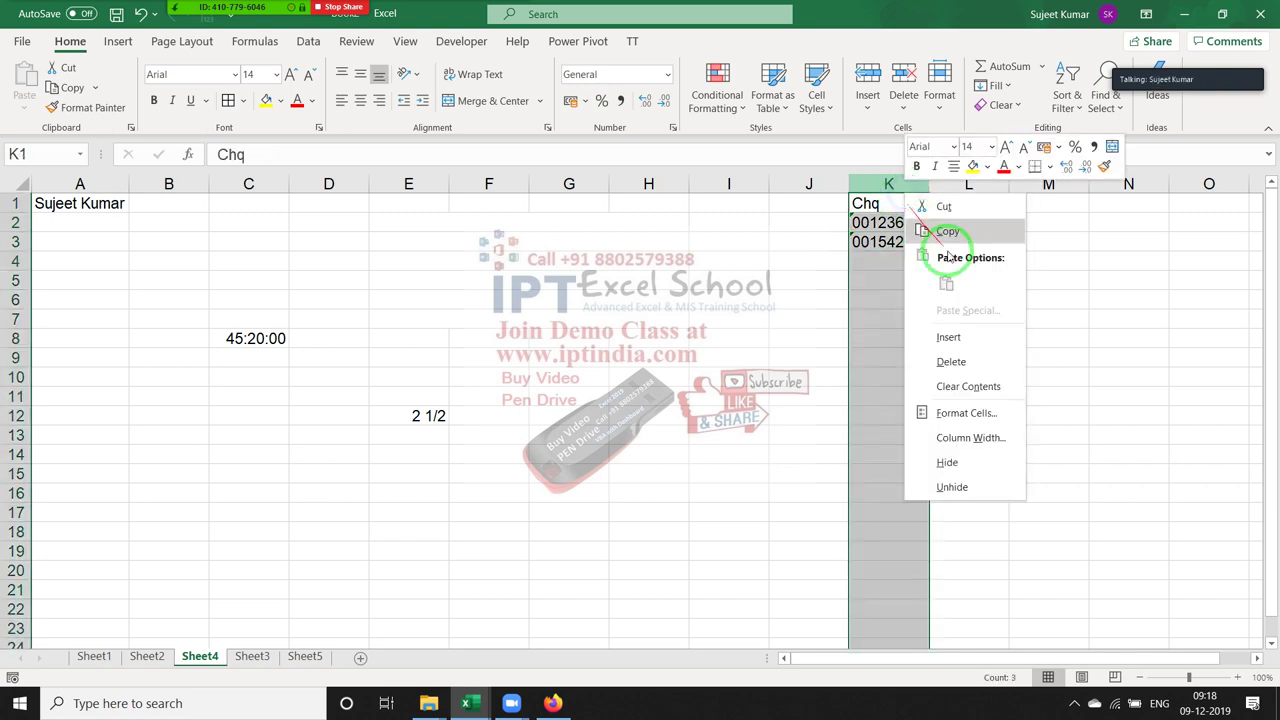
click(966, 413)
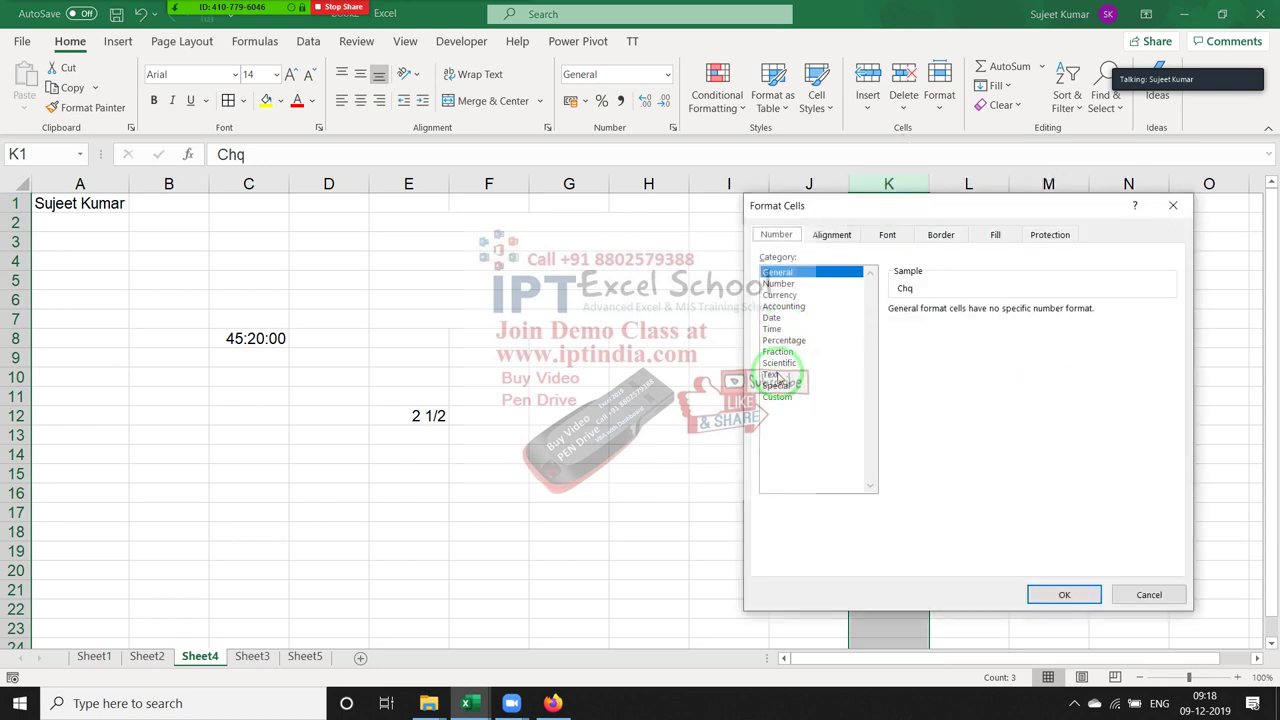
click(779, 375)
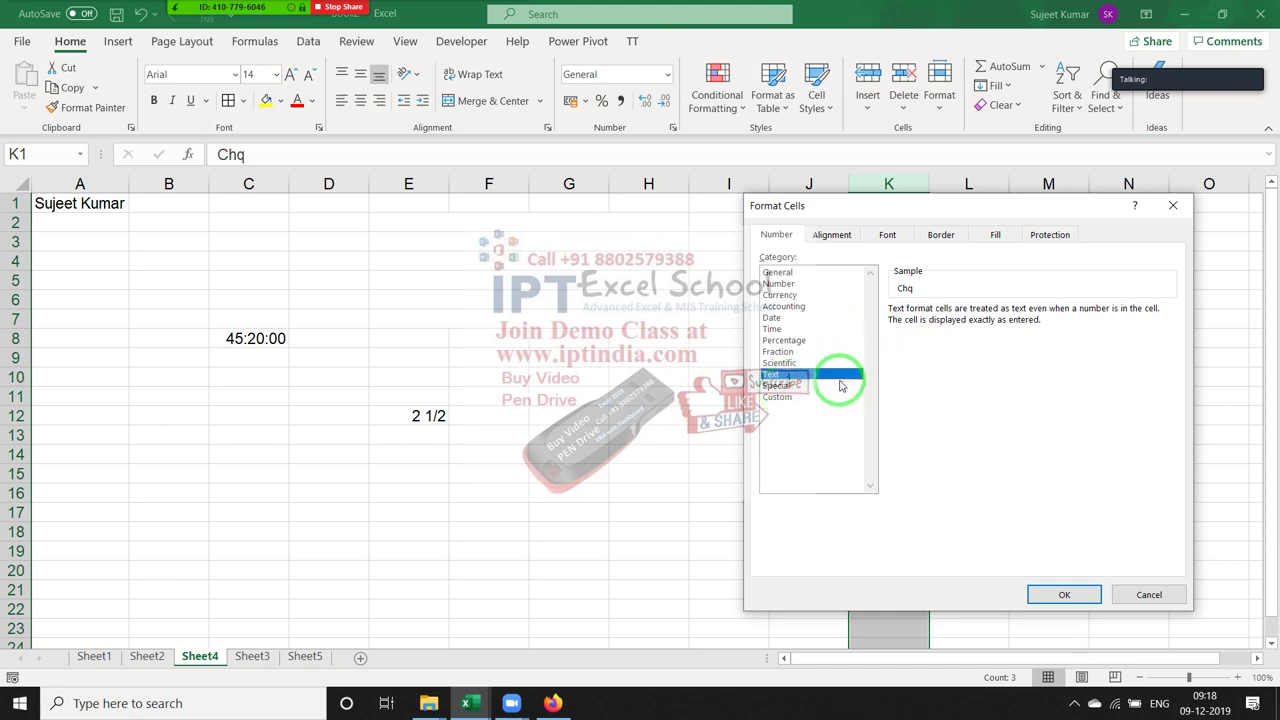
click(1068, 593)
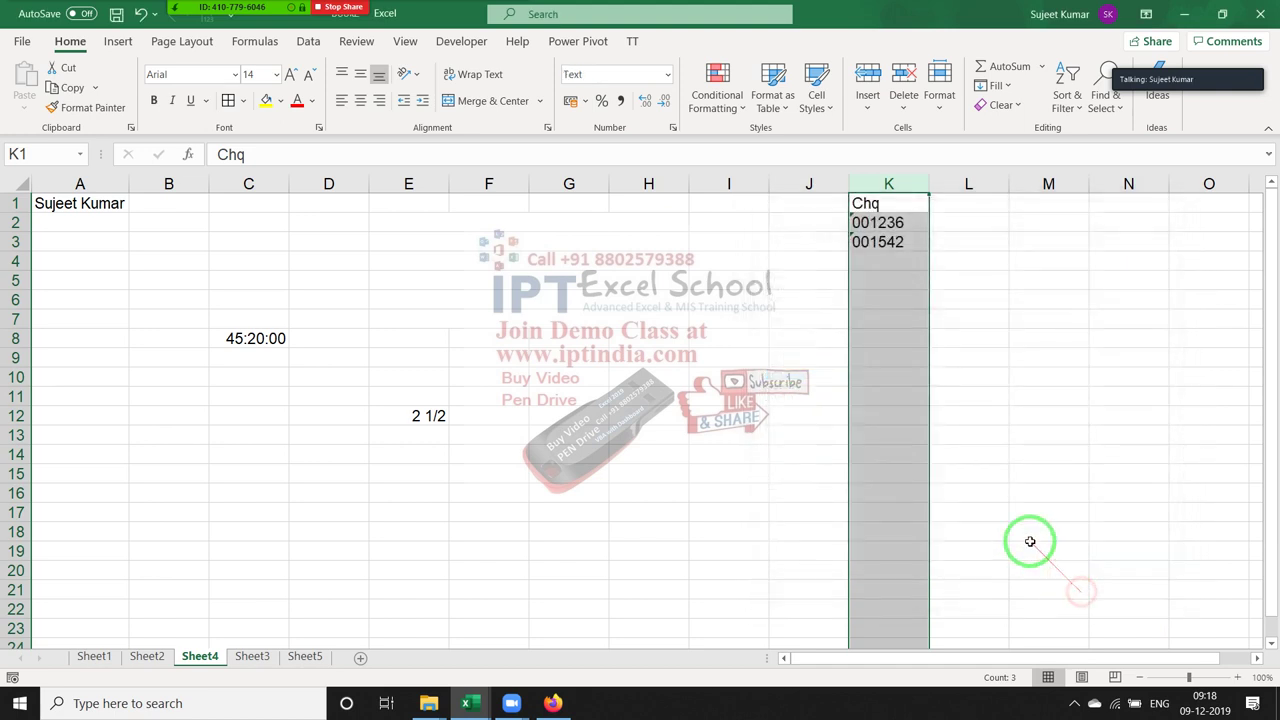
click(885, 265)
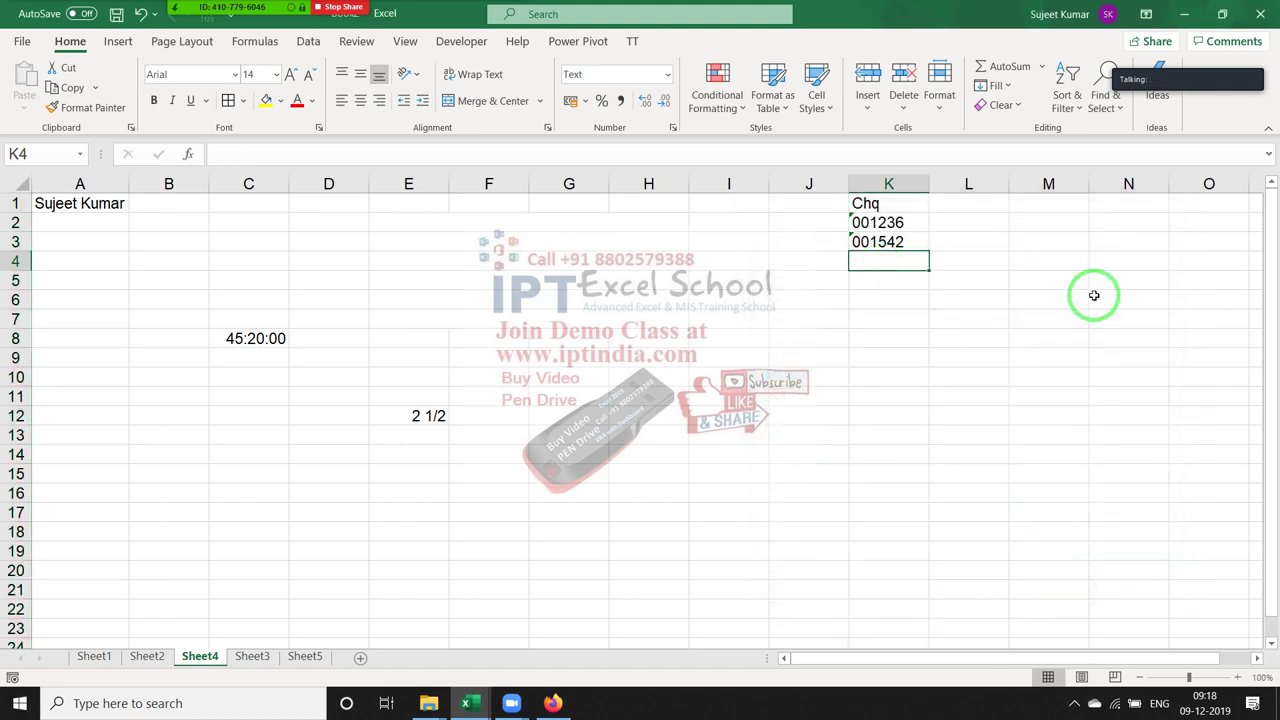
Enter 0015241 in K4 and =SUM(K2:K4 in K5, then minimise Excel to the desktop
text(0015241)
key(Return)
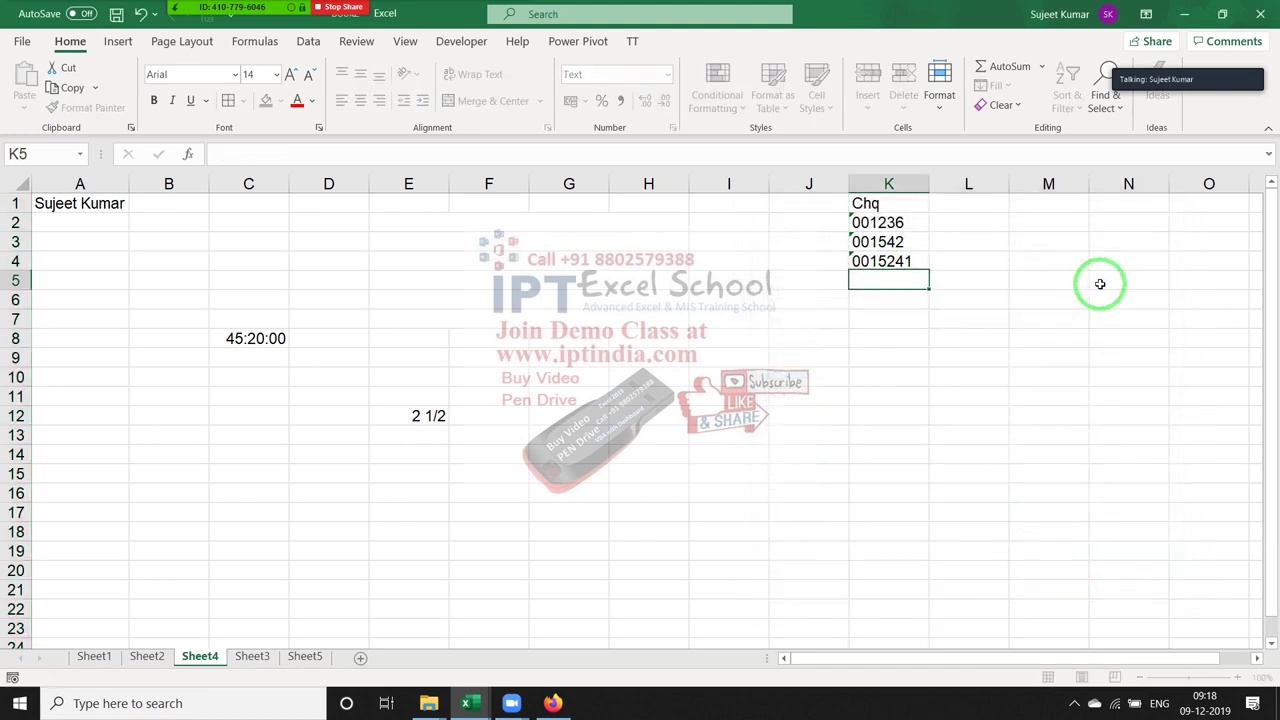
text(=)
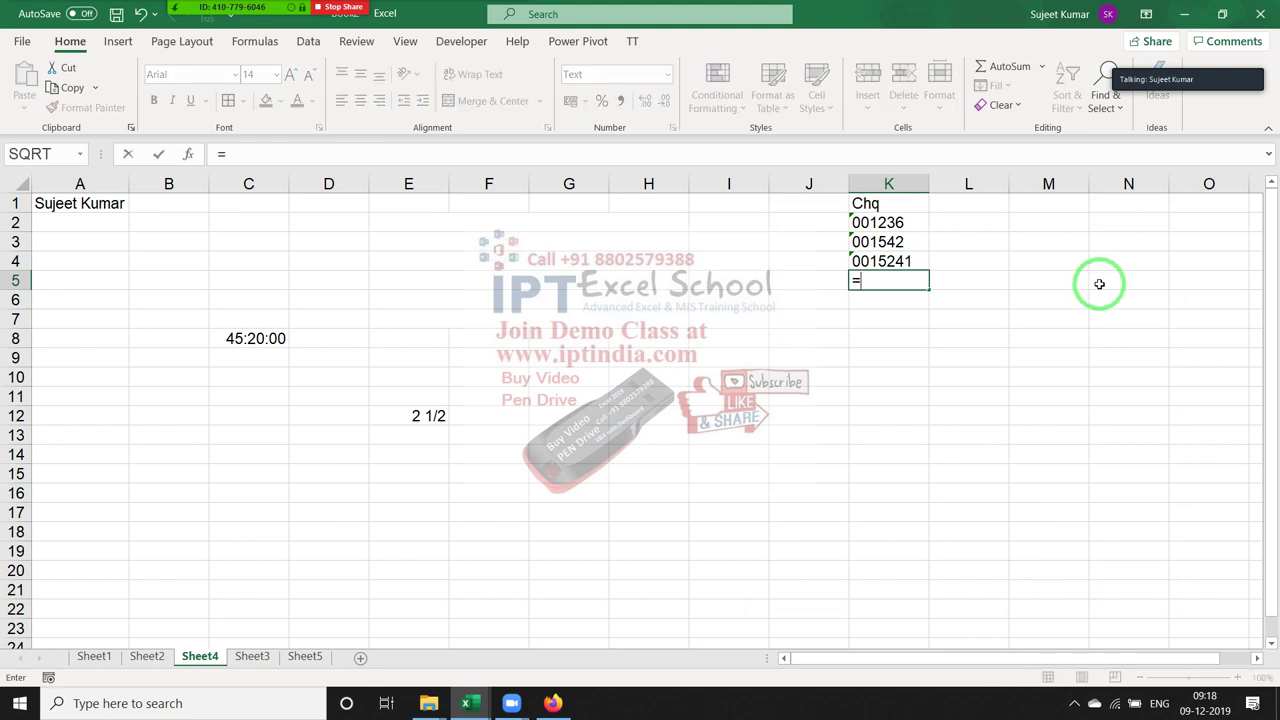
text(sum()
key(Up)
key(shift+Up)
key(shift+Up)
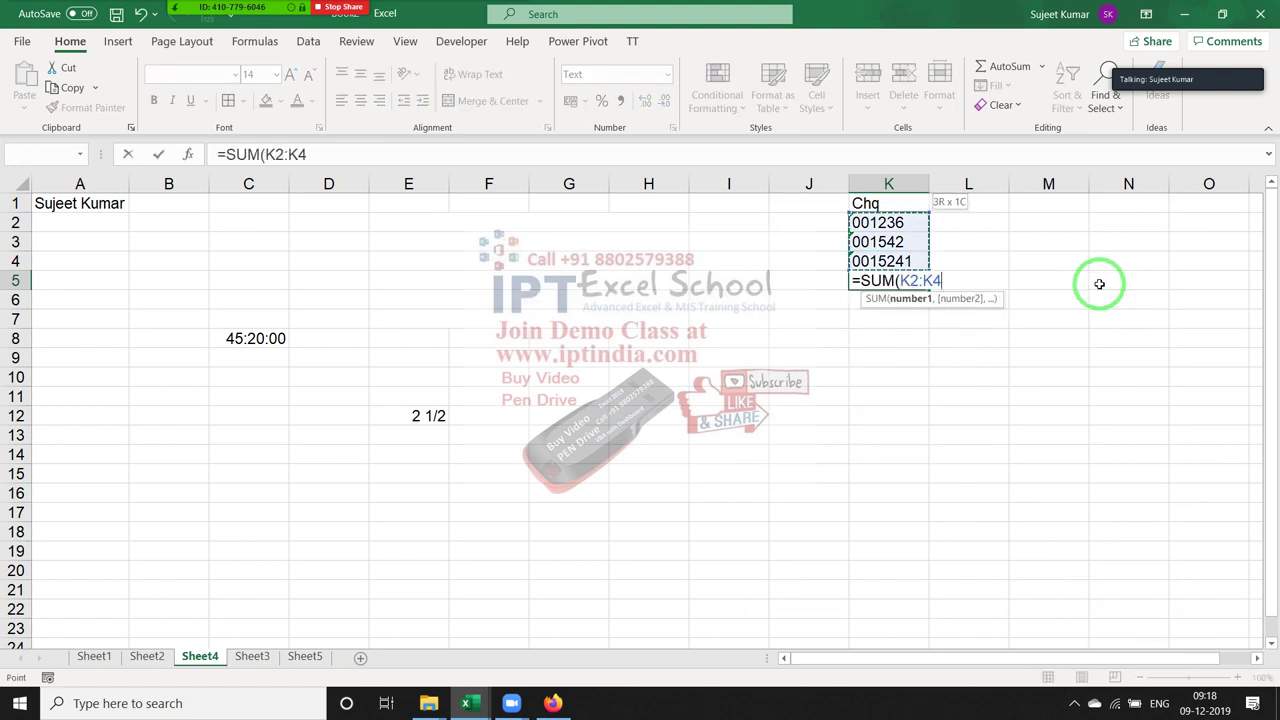
key(Return)
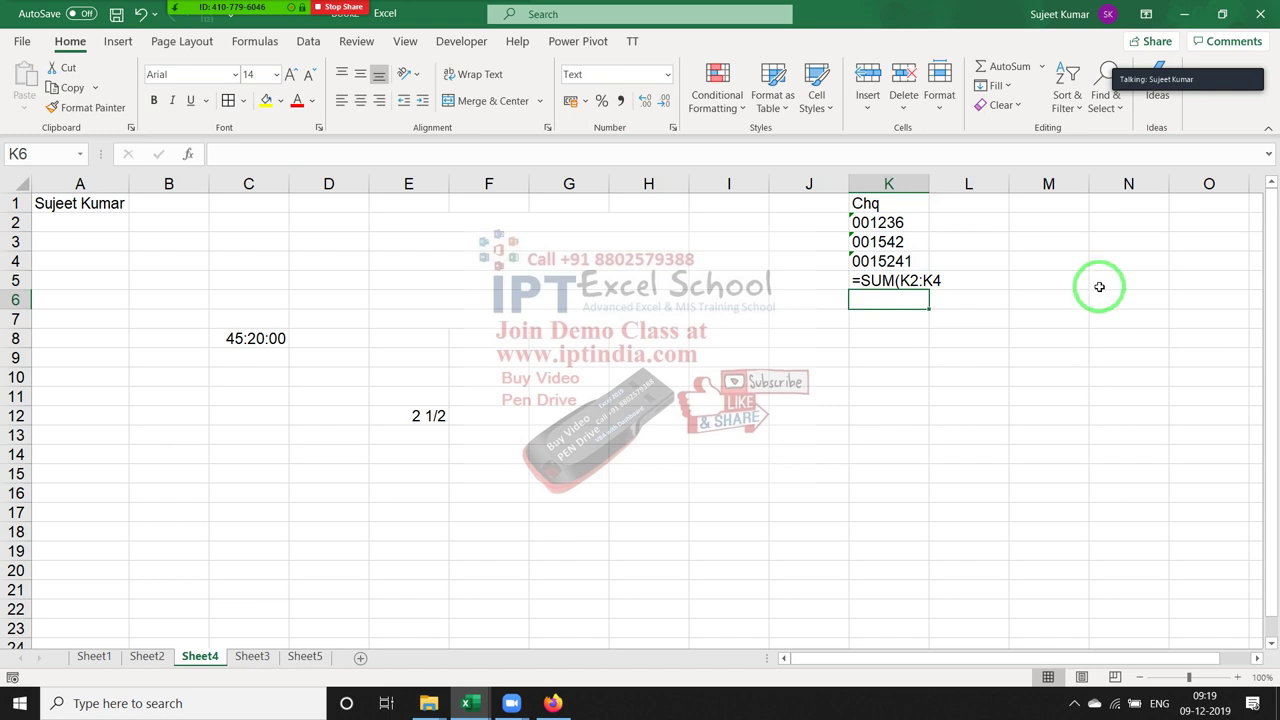
click(905, 376)
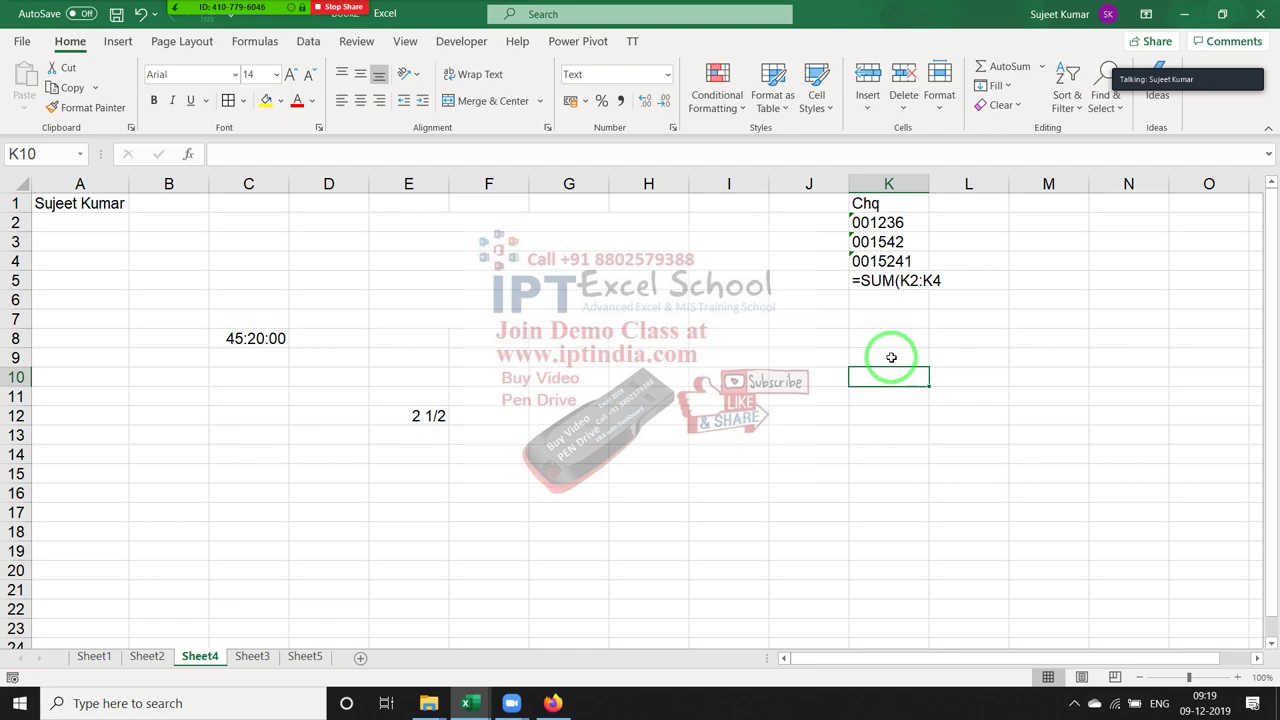
key(super+d)
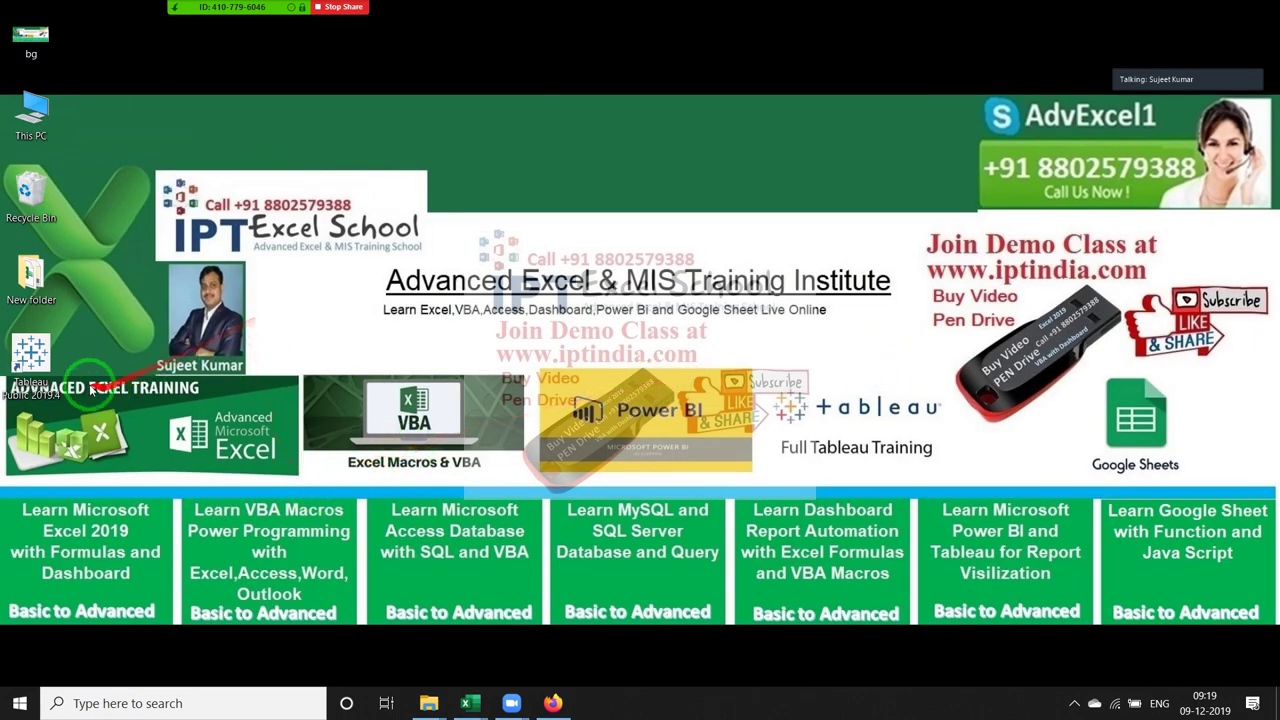
Open Zoom's meeting controls and choose End Meeting from the More list
click(46, 371)
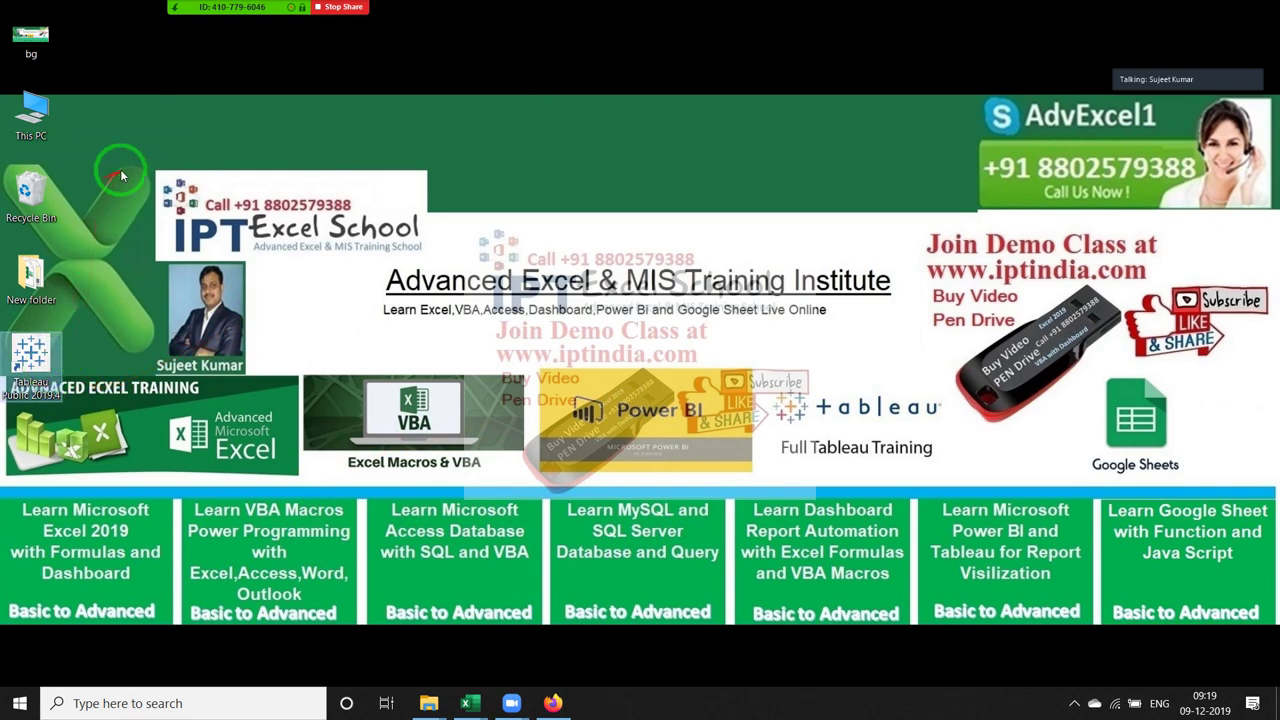
click(208, 126)
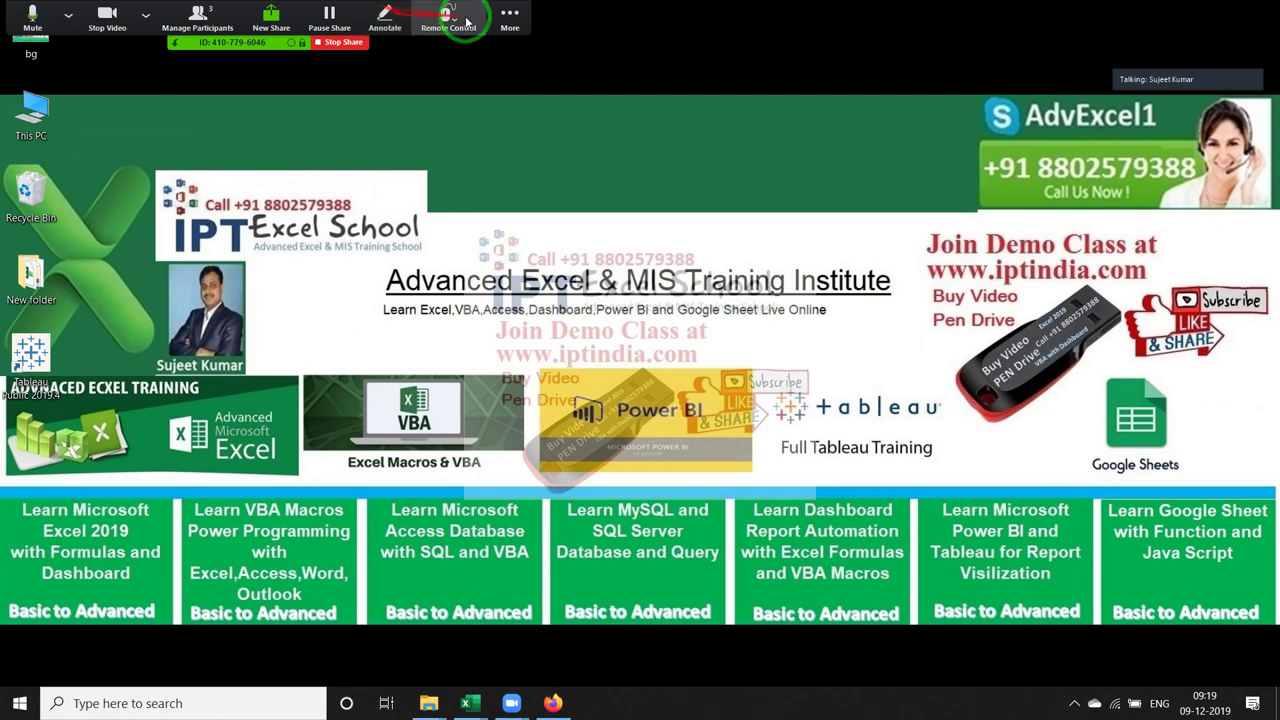
click(510, 14)
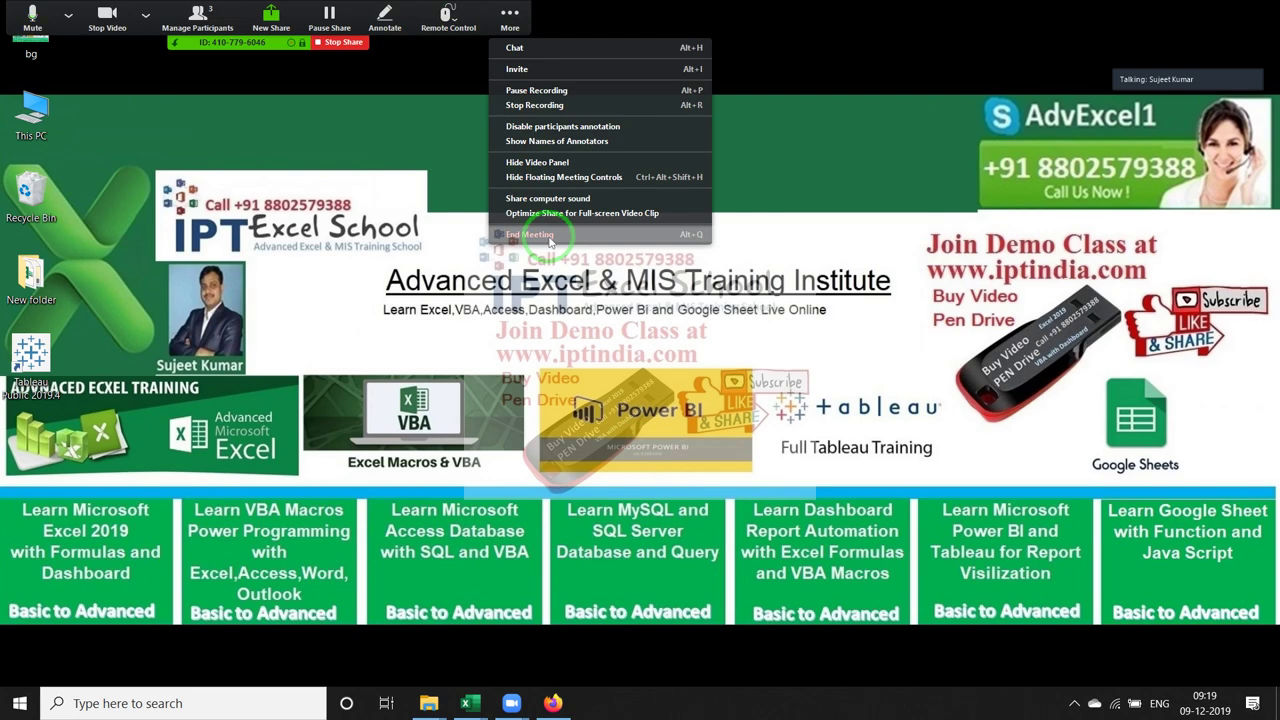
click(549, 240)
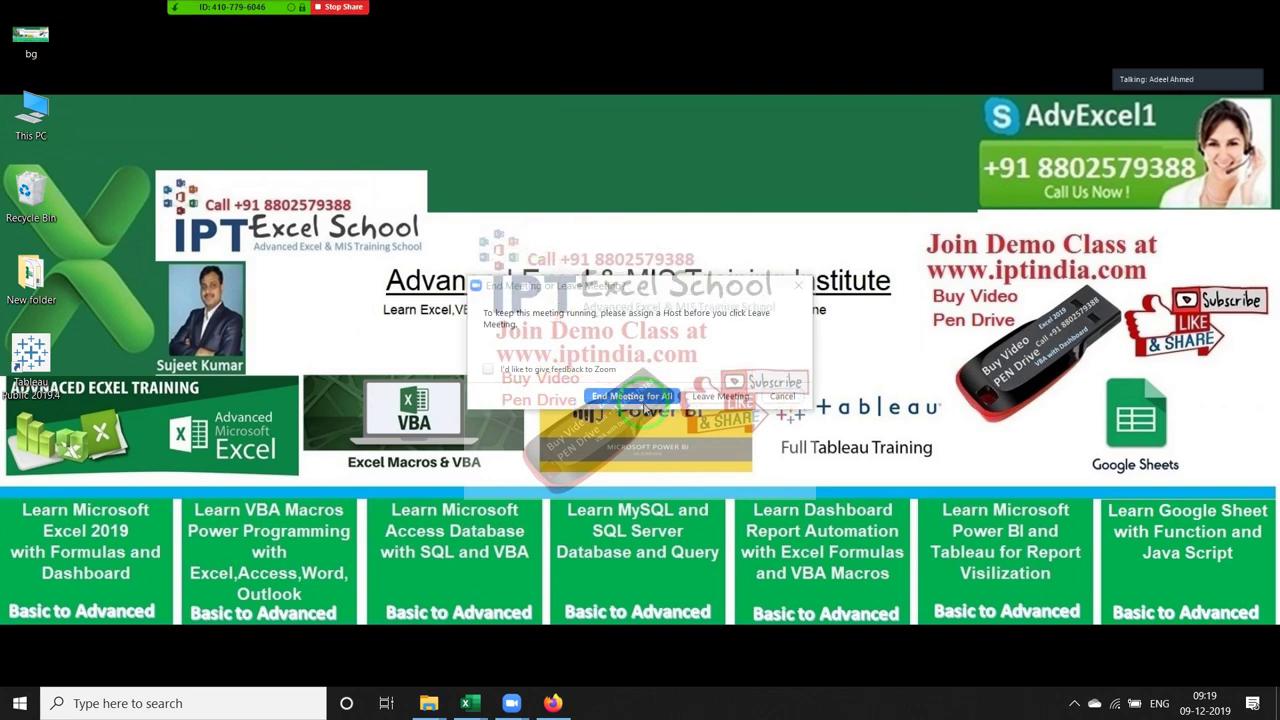